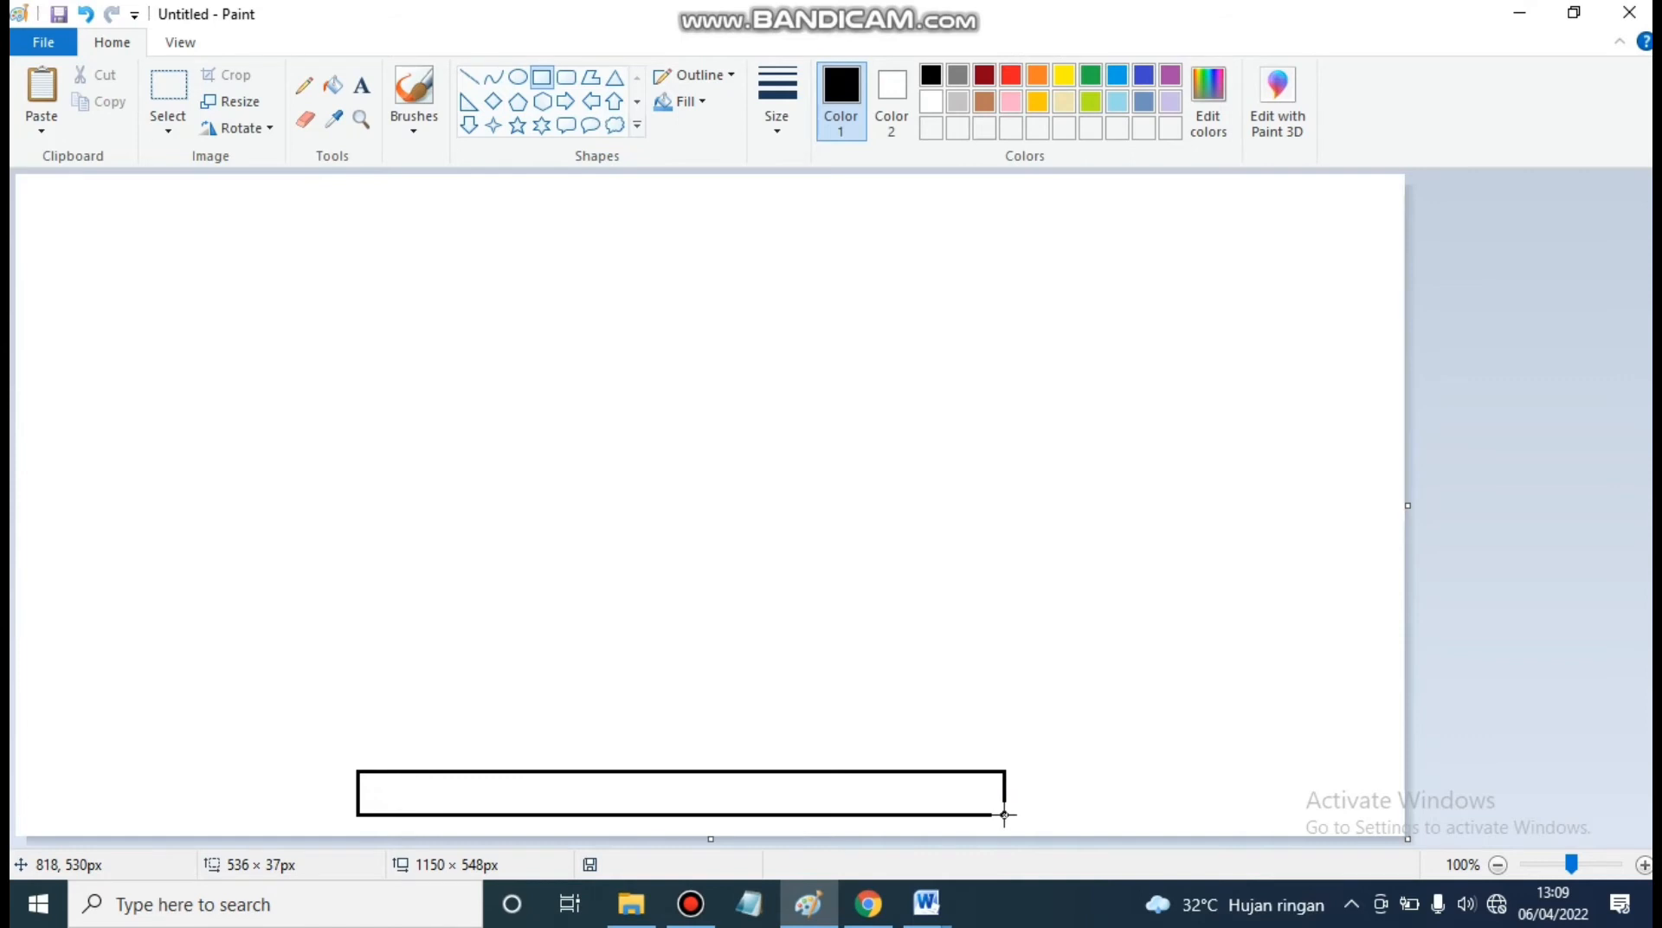
Step: Draw a rectangular house wall of about 359 × 265 px standing on the base, and nudge it slightly left
{"action": "left_click", "coordinate": [551, 78]}
{"action": "left_click_drag", "start_coordinate": [477, 451], "coordinate": [908, 770]}
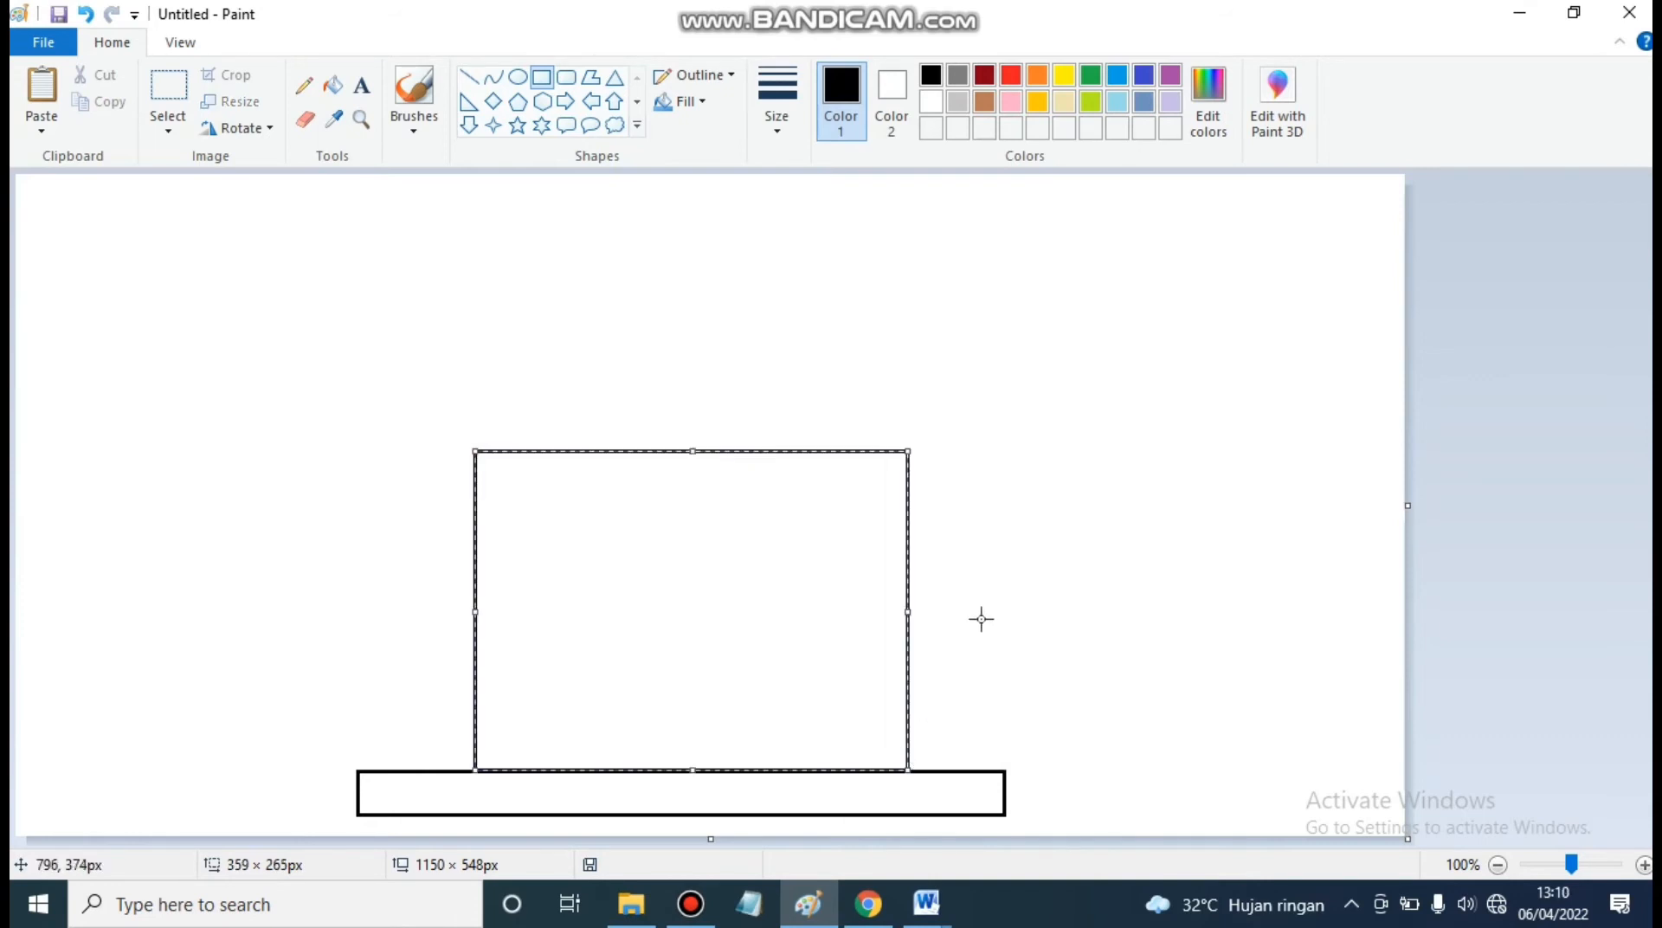
{"action": "key", "text": "Left"}
{"action": "key", "text": "Left"}
{"action": "key", "text": "Left"}
{"action": "key", "text": "Left"}
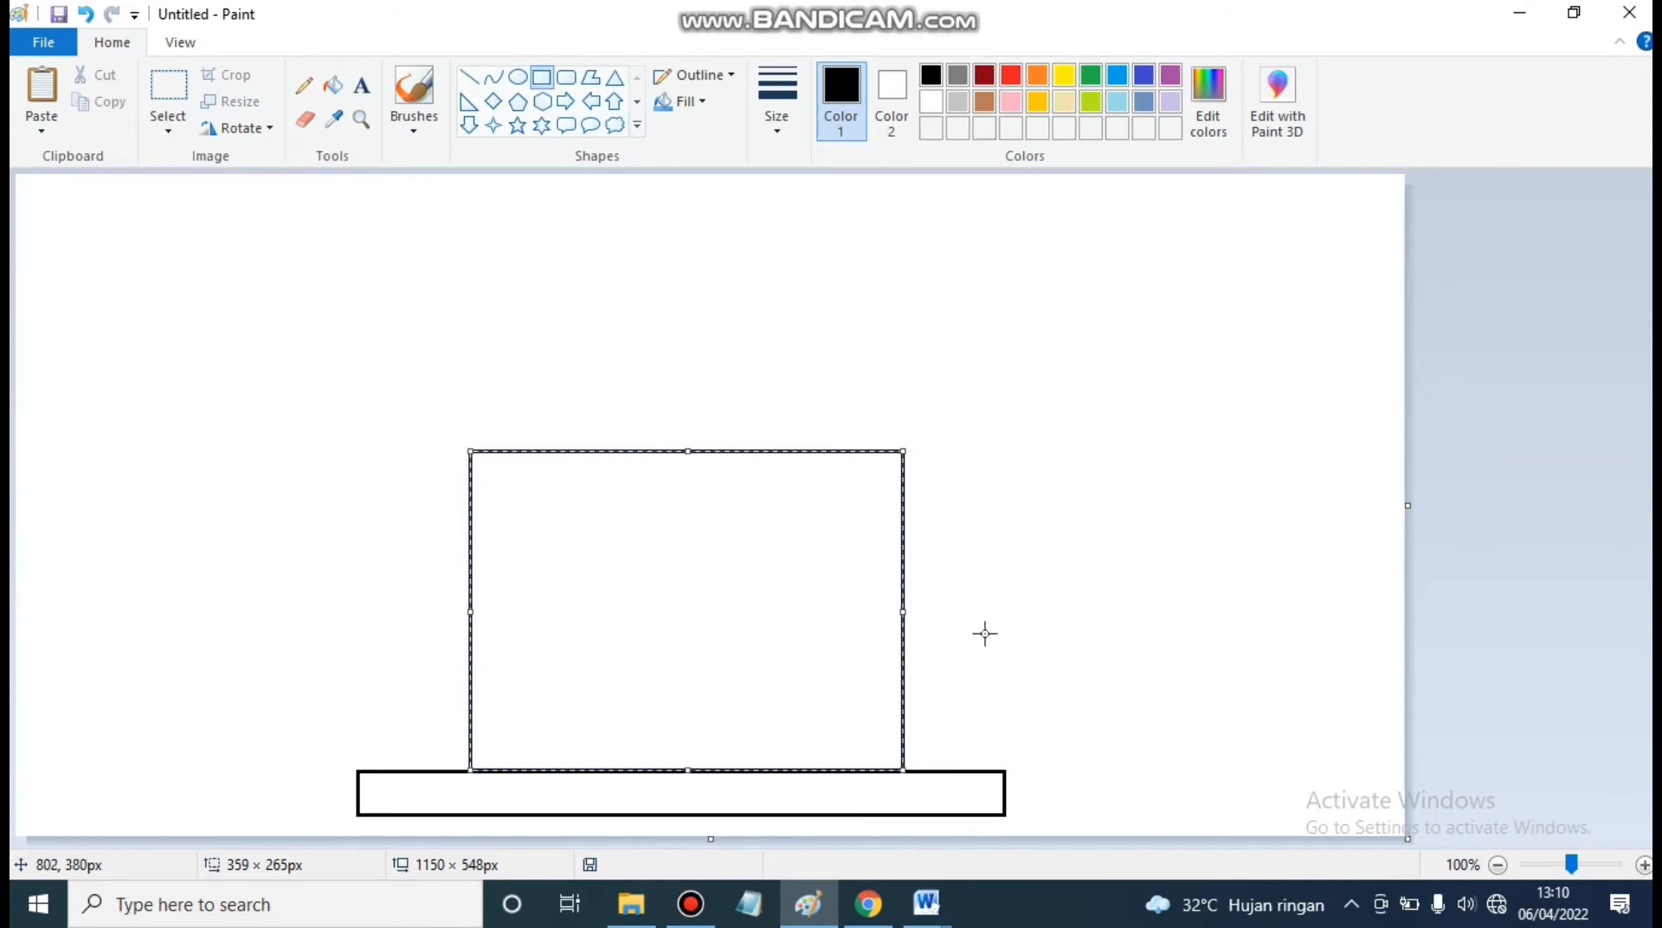
{"action": "left_click", "coordinate": [985, 633]}
Step: Draw a gable triangle of about 137 × 157 px on the wall's top edge and nudge it to the wall's centre
{"action": "left_click", "coordinate": [614, 78]}
{"action": "mouse_move", "coordinate": [612, 263]}
{"action": "left_mouse_down"}
{"action": "mouse_move", "coordinate": [712, 356]}
{"action": "mouse_move", "coordinate": [776, 450]}
{"action": "left_mouse_up"}
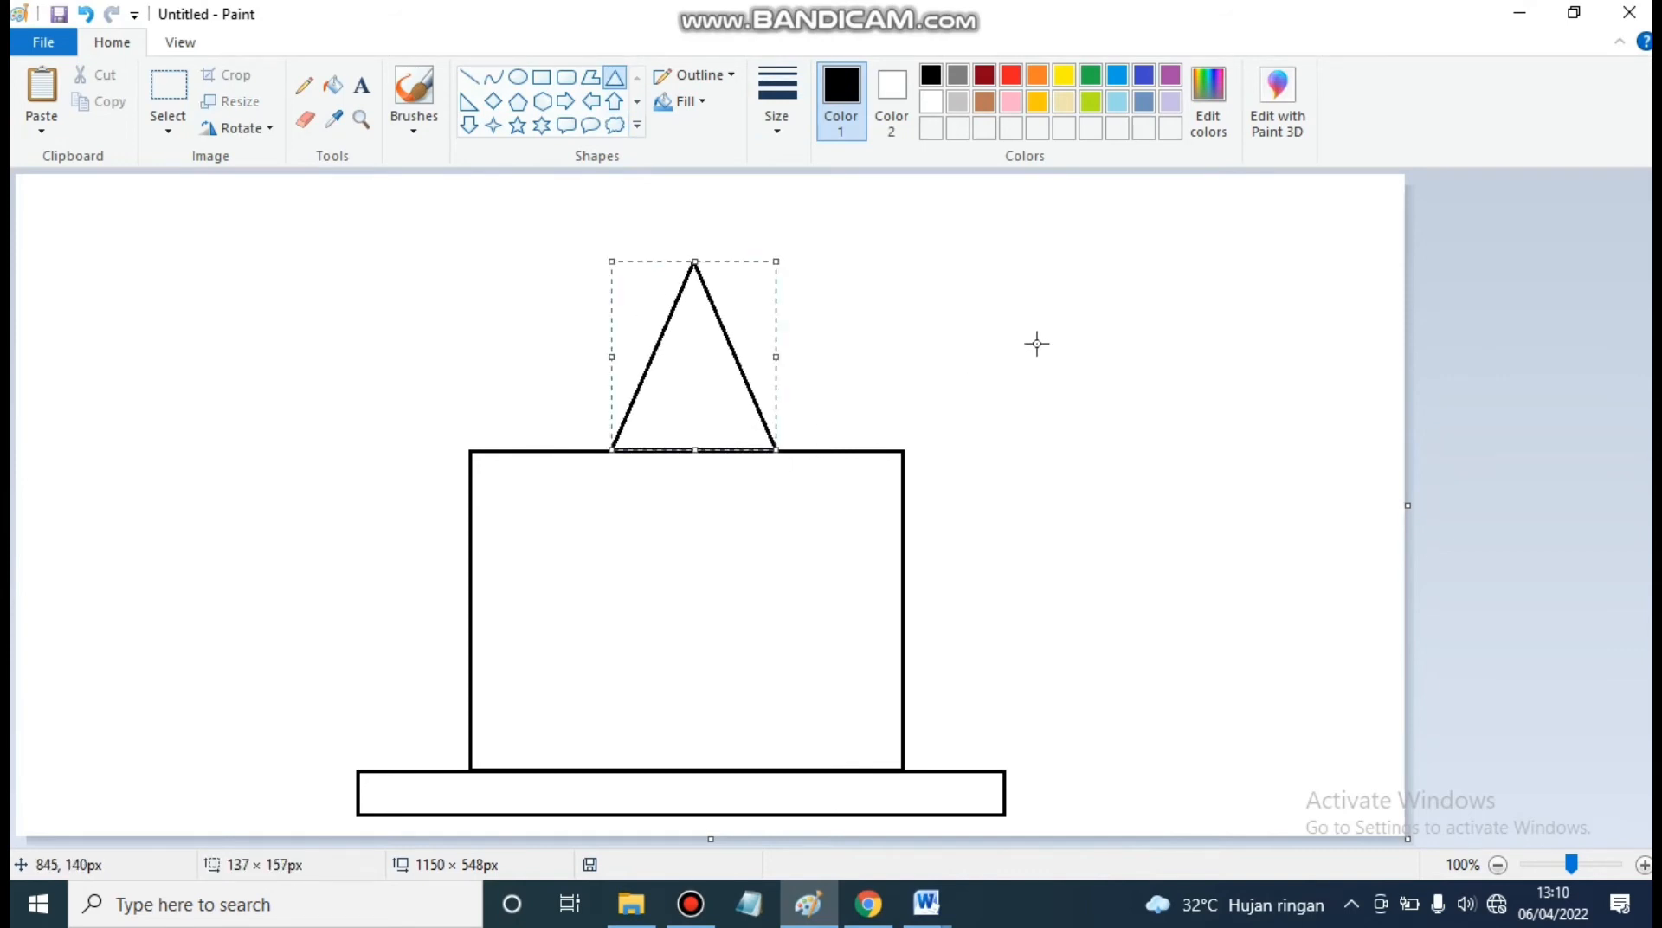
{"action": "key", "text": "Left"}
{"action": "key", "text": "Left"}
{"action": "key", "text": "Left"}
{"action": "key", "text": "Left"}
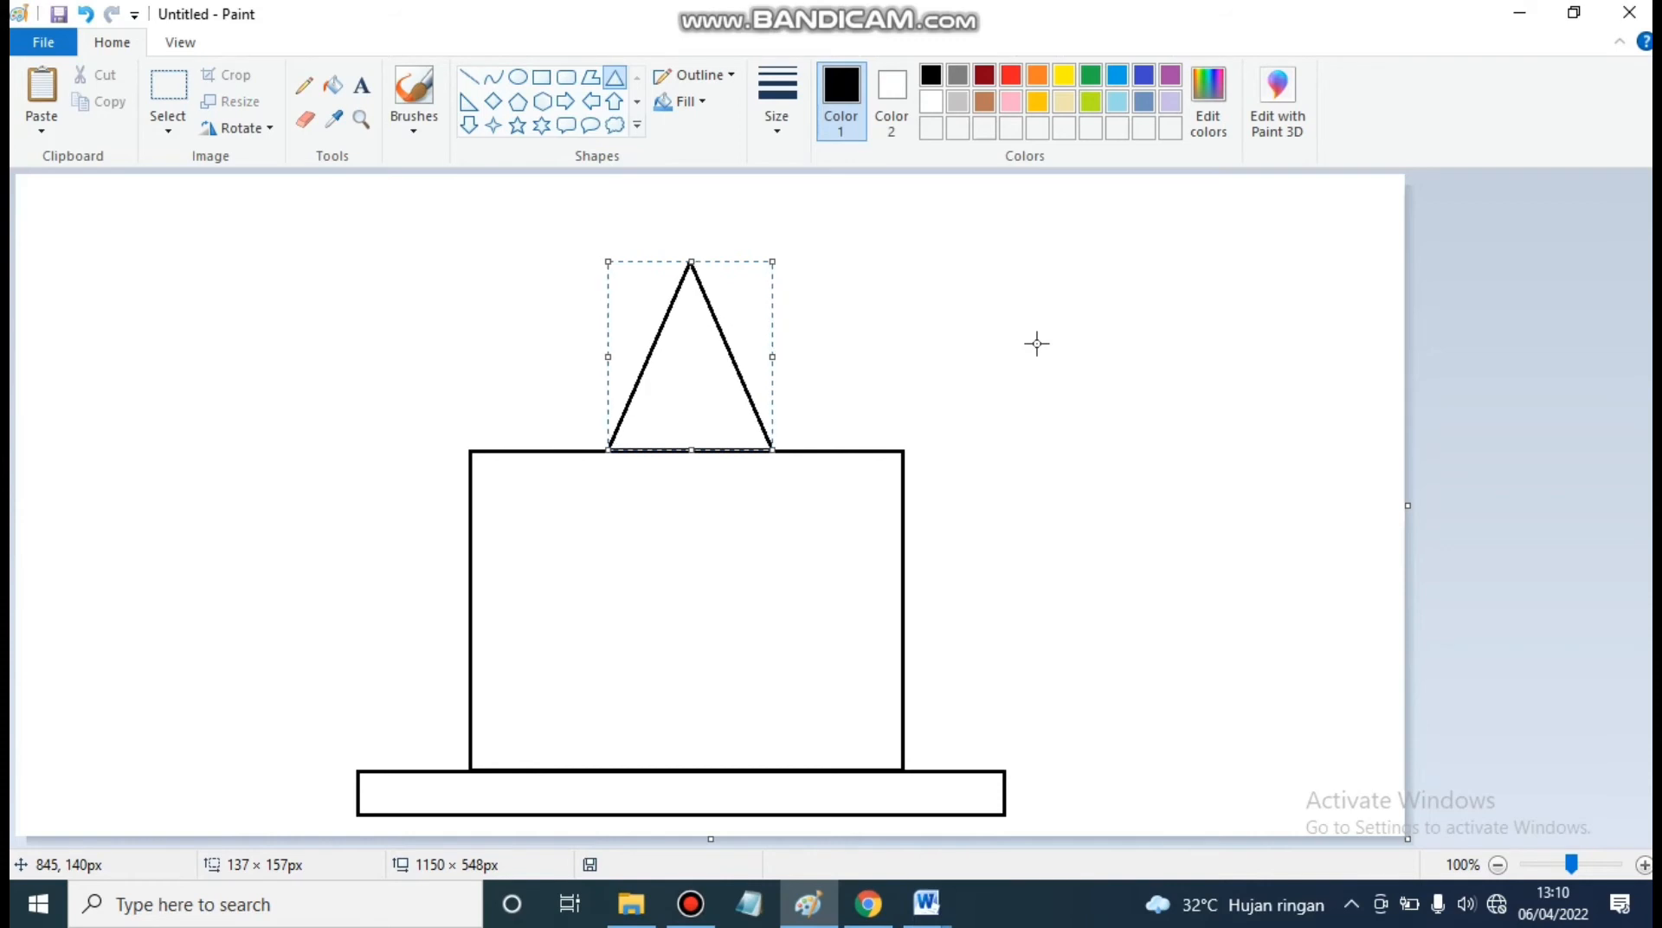
{"action": "left_click", "coordinate": [1026, 390]}
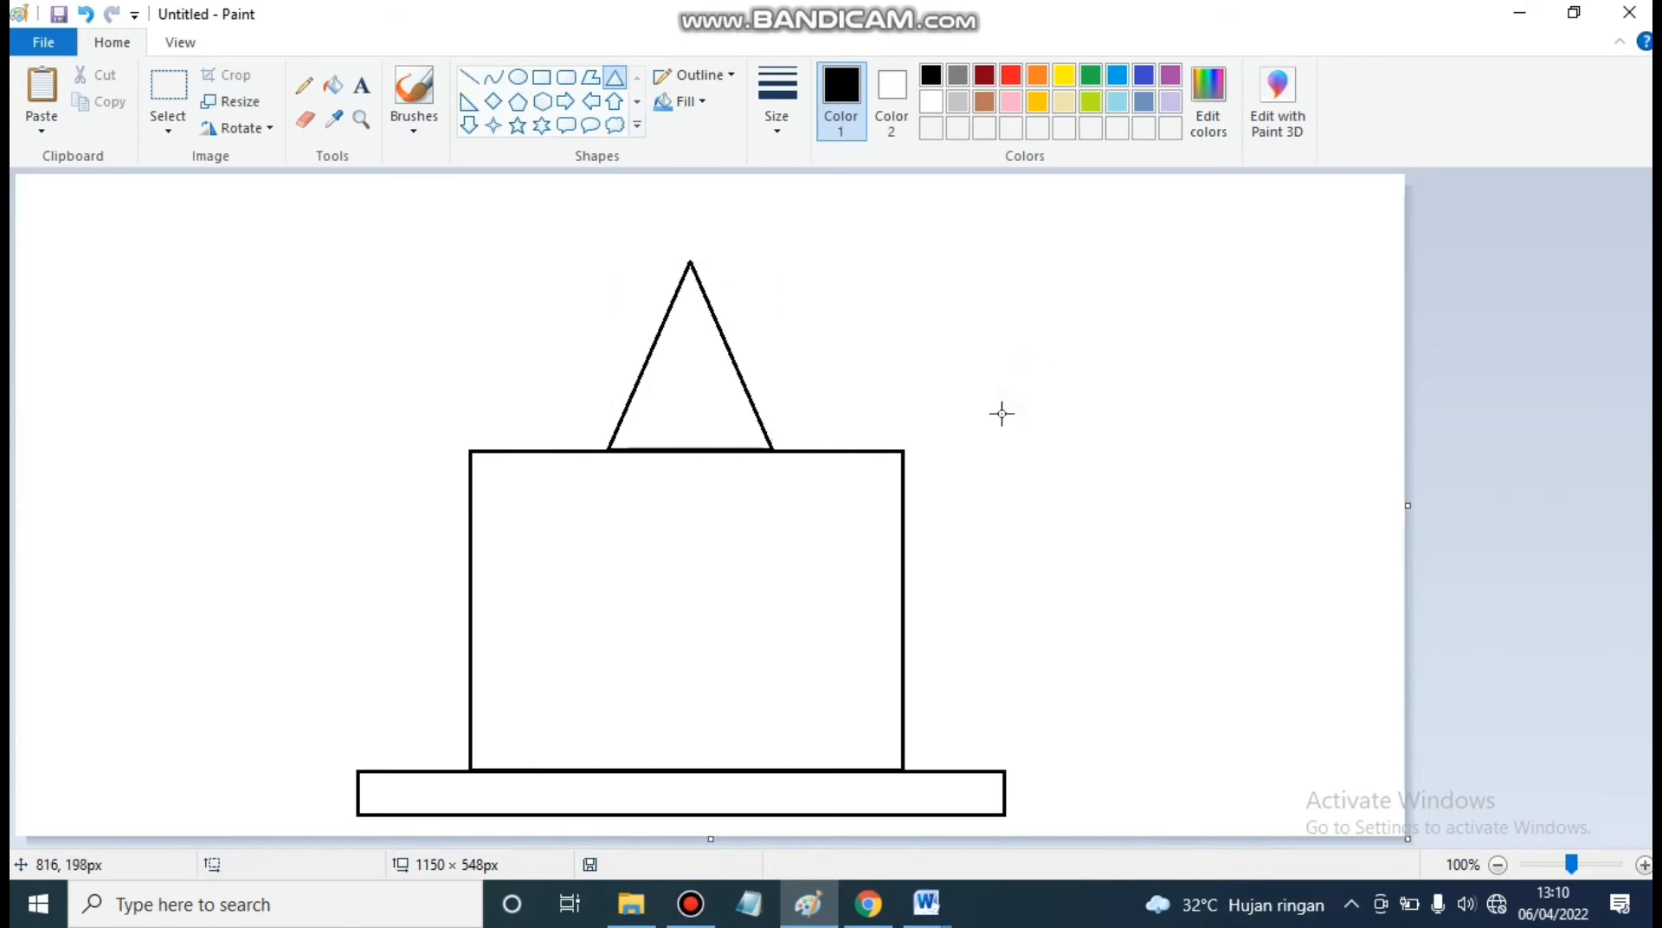
Step: Draw a horizontal eaves line about 572 px long and move it down onto the wall's top edge, overhanging both sides
{"action": "left_click", "coordinate": [472, 80]}
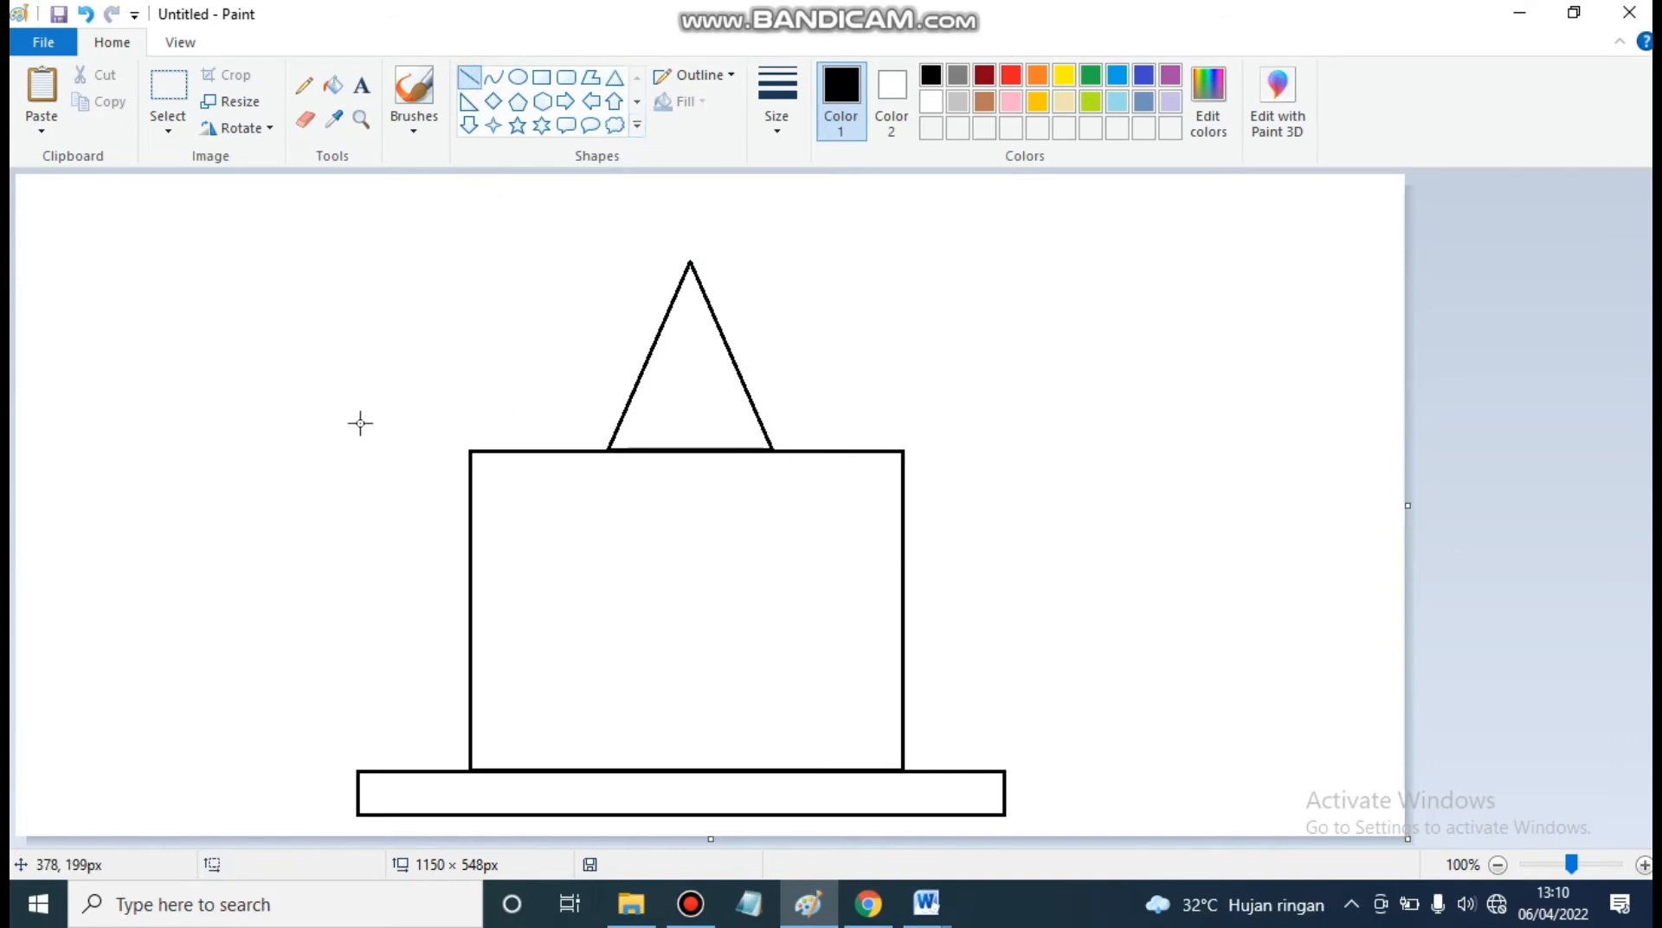
{"action": "left_click_drag", "start_coordinate": [327, 424], "coordinate": [1018, 424]}
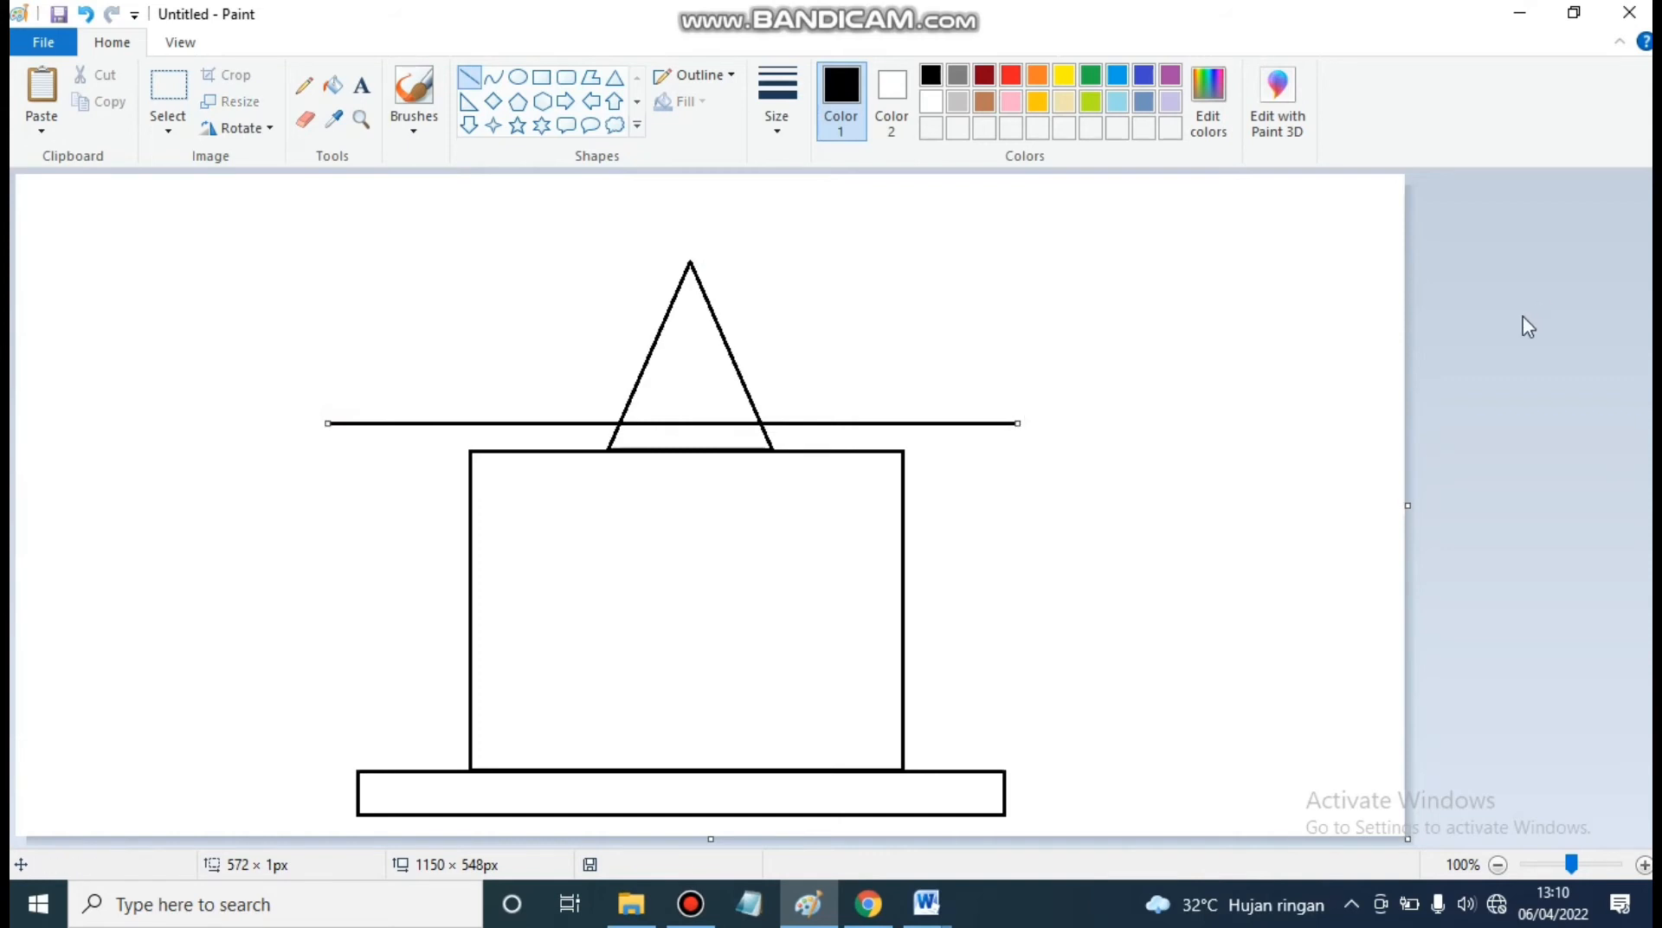
{"action": "key", "text": "Down"}
{"action": "key", "text": "Down"}
{"action": "key", "text": "Down"}
{"action": "key", "text": "Down"}
{"action": "key", "text": "Down"}
{"action": "key", "text": "Down"}
{"action": "key", "text": "Down"}
{"action": "key", "text": "Down"}
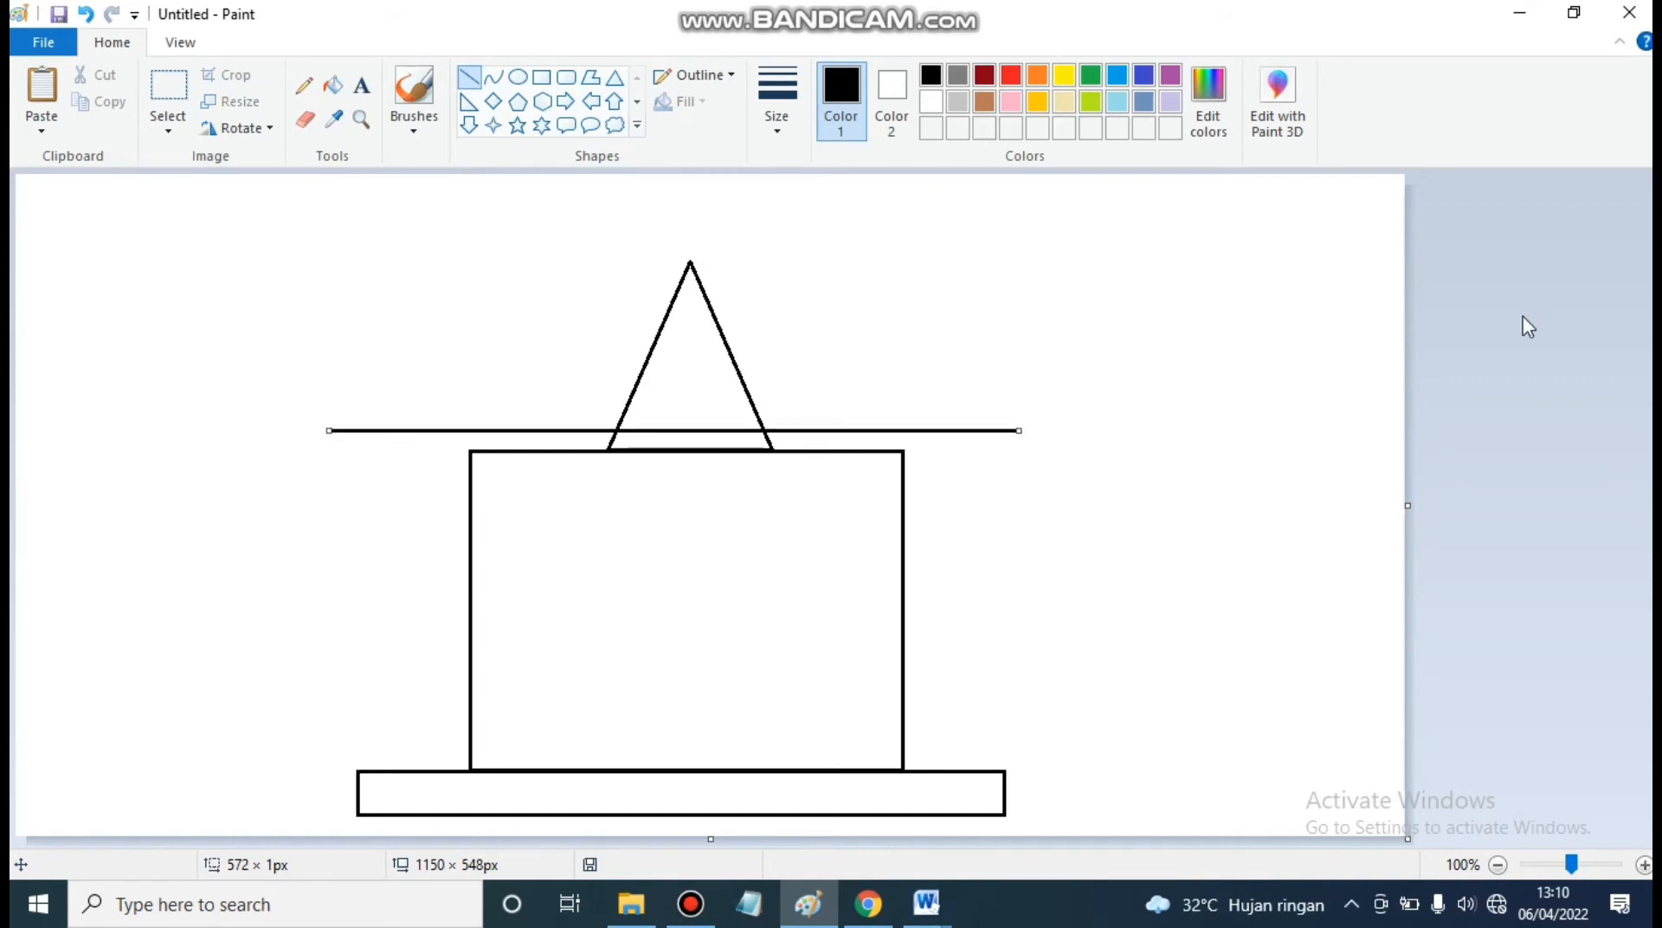
{"action": "key", "text": "Down"}
{"action": "key", "text": "Down"}
{"action": "key", "text": "Down"}
{"action": "key", "text": "Down"}
{"action": "key", "text": "Down"}
{"action": "key", "text": "Down"}
{"action": "key", "text": "Down"}
{"action": "key", "text": "Down"}
{"action": "key", "text": "Down"}
{"action": "key", "text": "Down"}
{"action": "key", "text": "Down"}
{"action": "key", "text": "Down"}
{"action": "key", "text": "Down"}
{"action": "key", "text": "Down"}
{"action": "key", "text": "Down"}
{"action": "key", "text": "Down"}
{"action": "key", "text": "Down"}
{"action": "key", "text": "Down"}
{"action": "key", "text": "Down"}
{"action": "key", "text": "Down"}
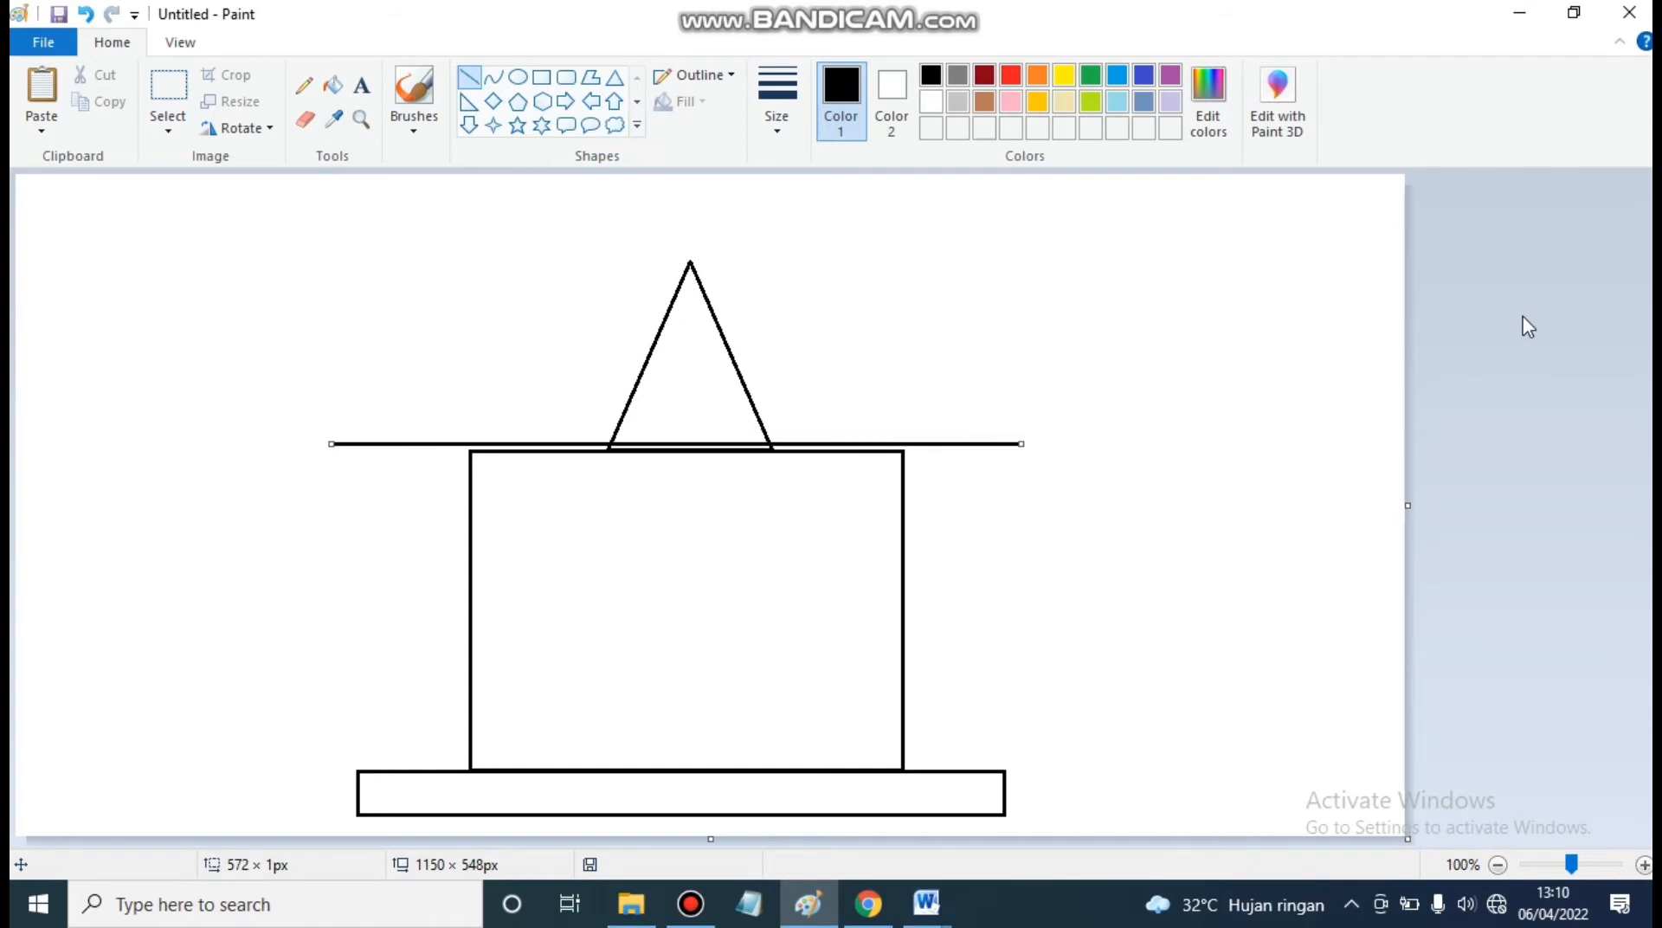
{"action": "key", "text": "Down"}
{"action": "key", "text": "Down"}
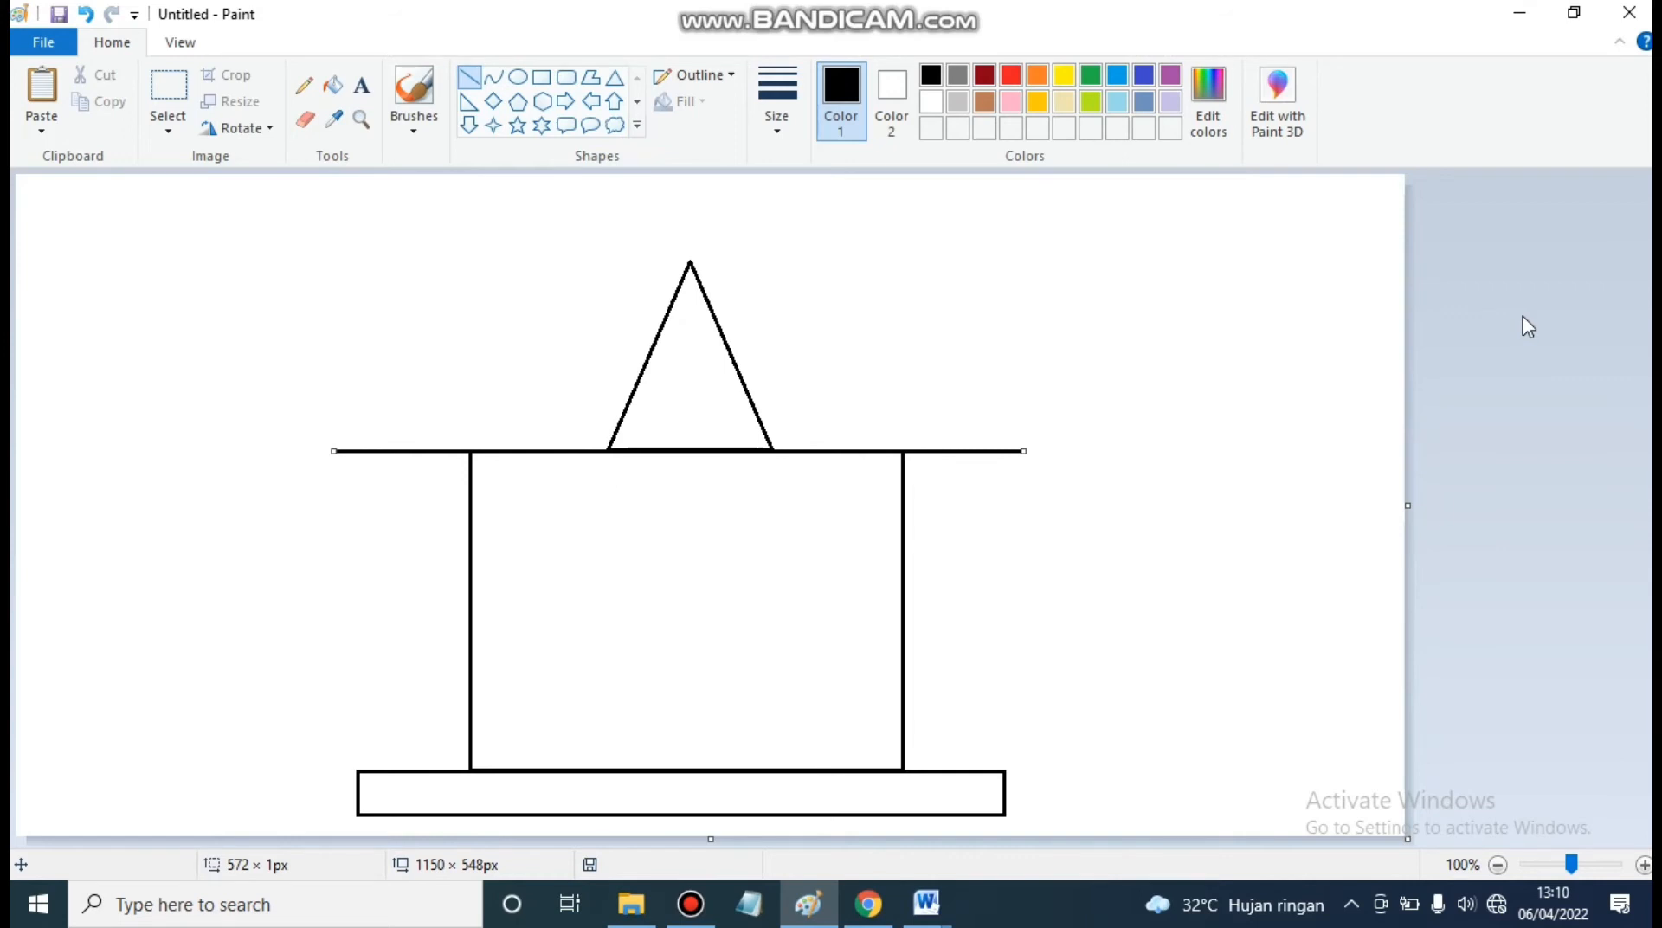
{"action": "left_click", "coordinate": [500, 201]}
Step: Draw a horizontal roof ridge line about 501 px long across the middle of the gable triangle
{"action": "left_click", "coordinate": [466, 79]}
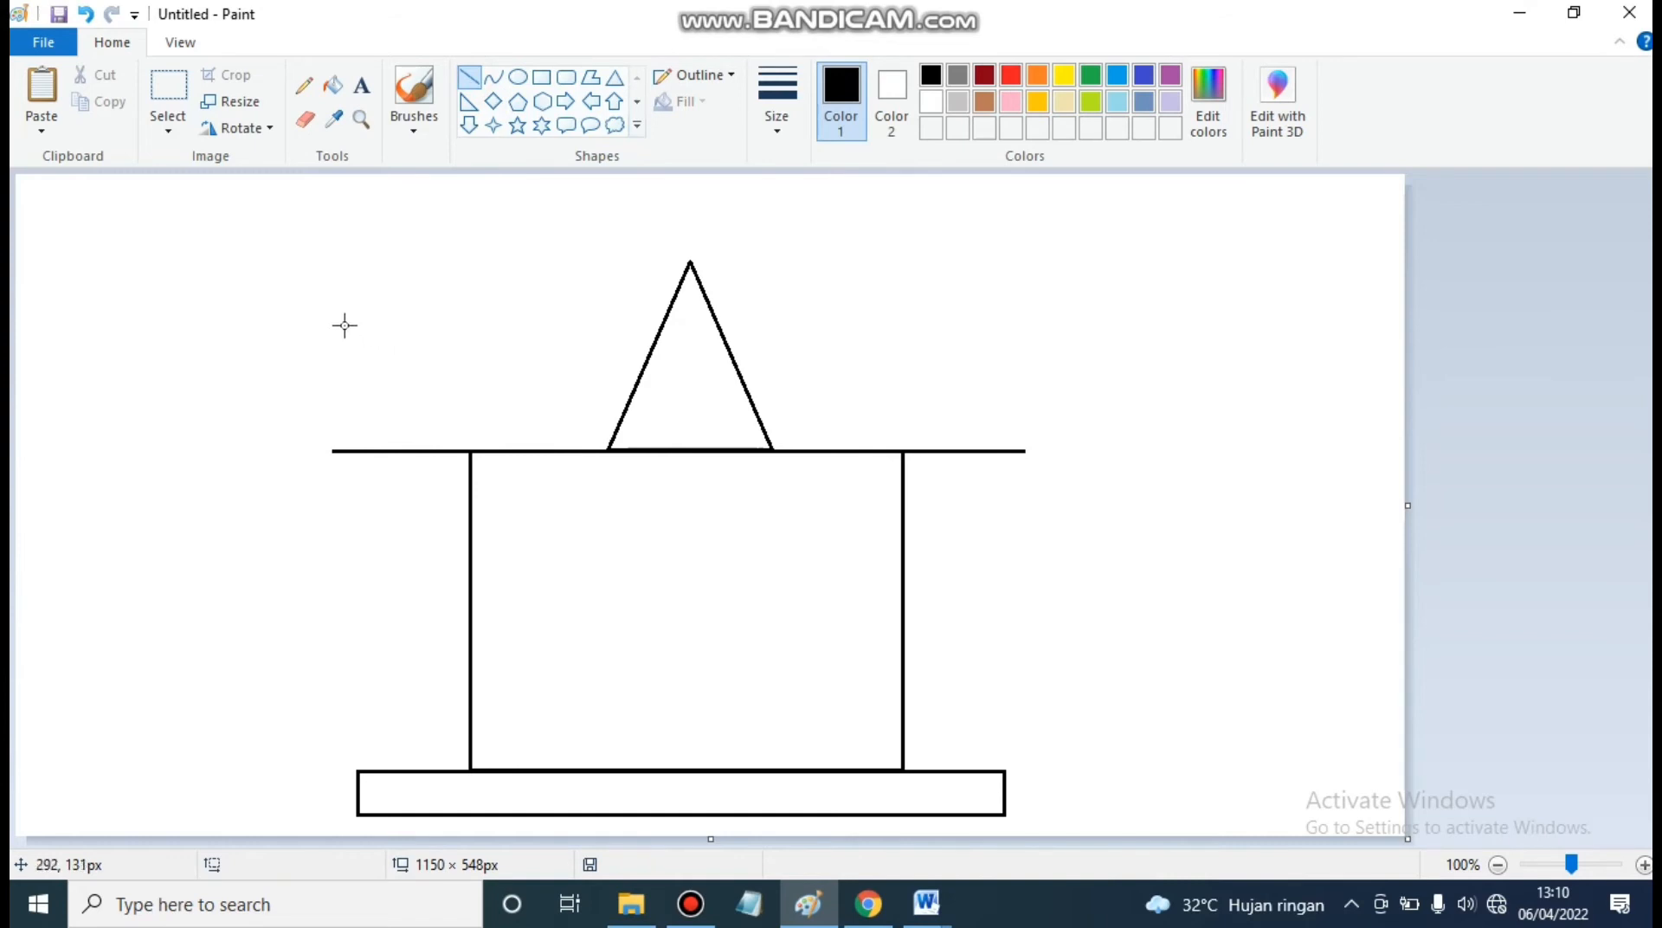
{"action": "left_click_drag", "start_coordinate": [292, 305], "coordinate": [906, 348]}
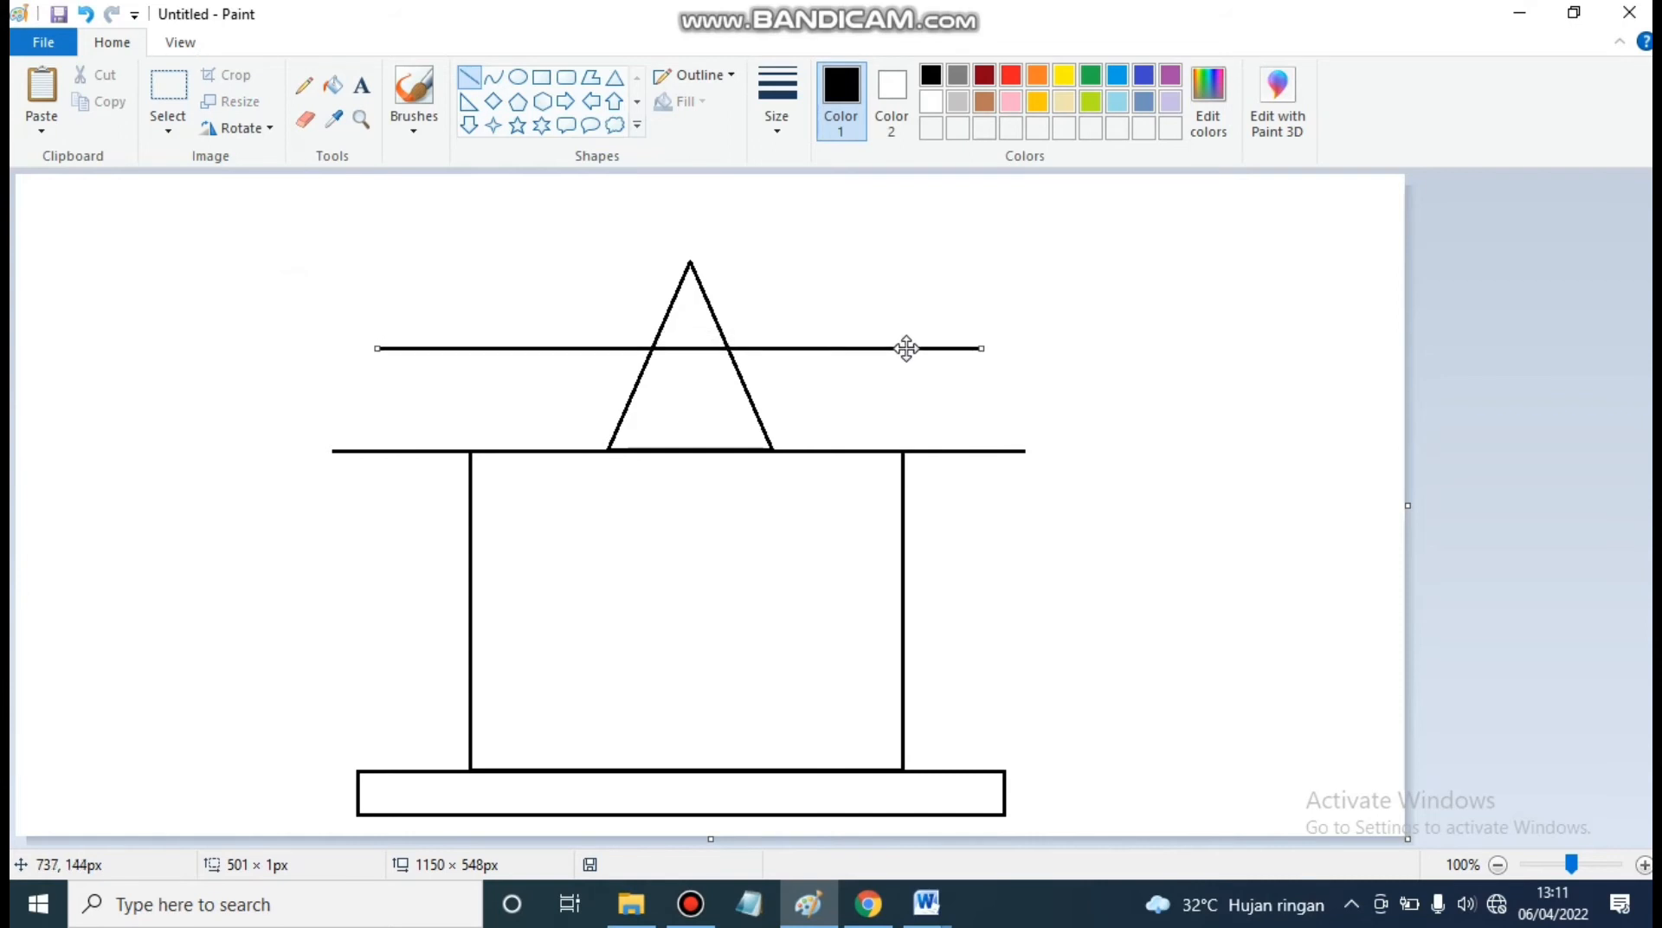
{"action": "left_click", "coordinate": [1117, 335]}
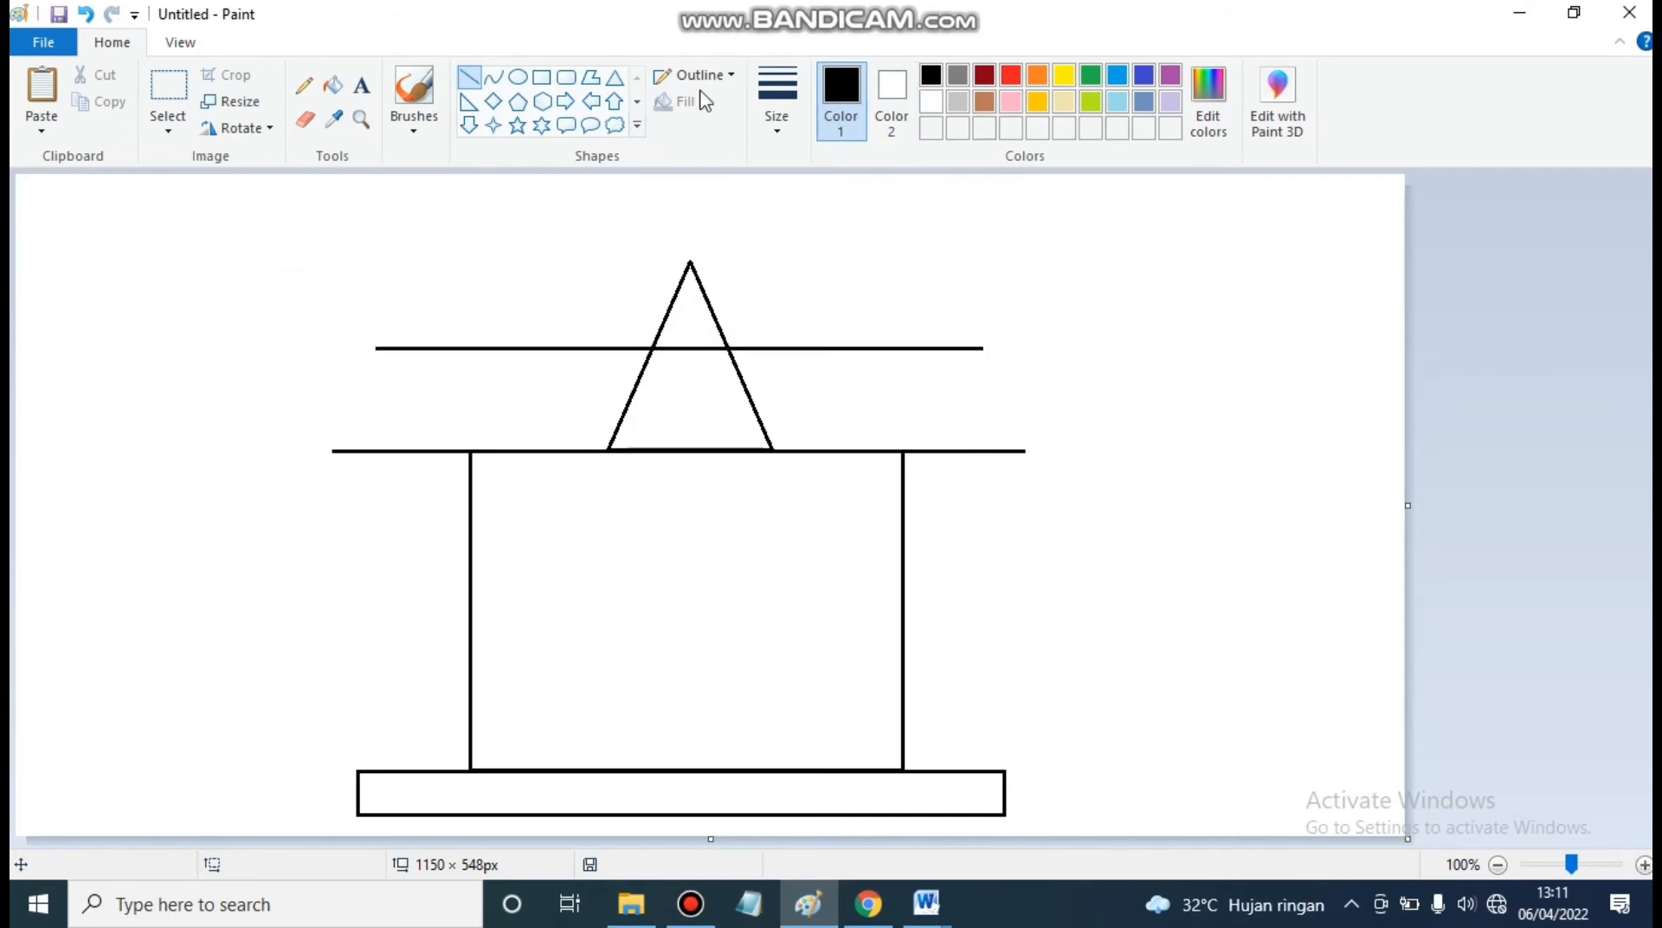
Step: Draw a smaller triangle of about 98 × 123 px inside the gable, with its base resting on the eaves line
{"action": "left_click", "coordinate": [623, 82]}
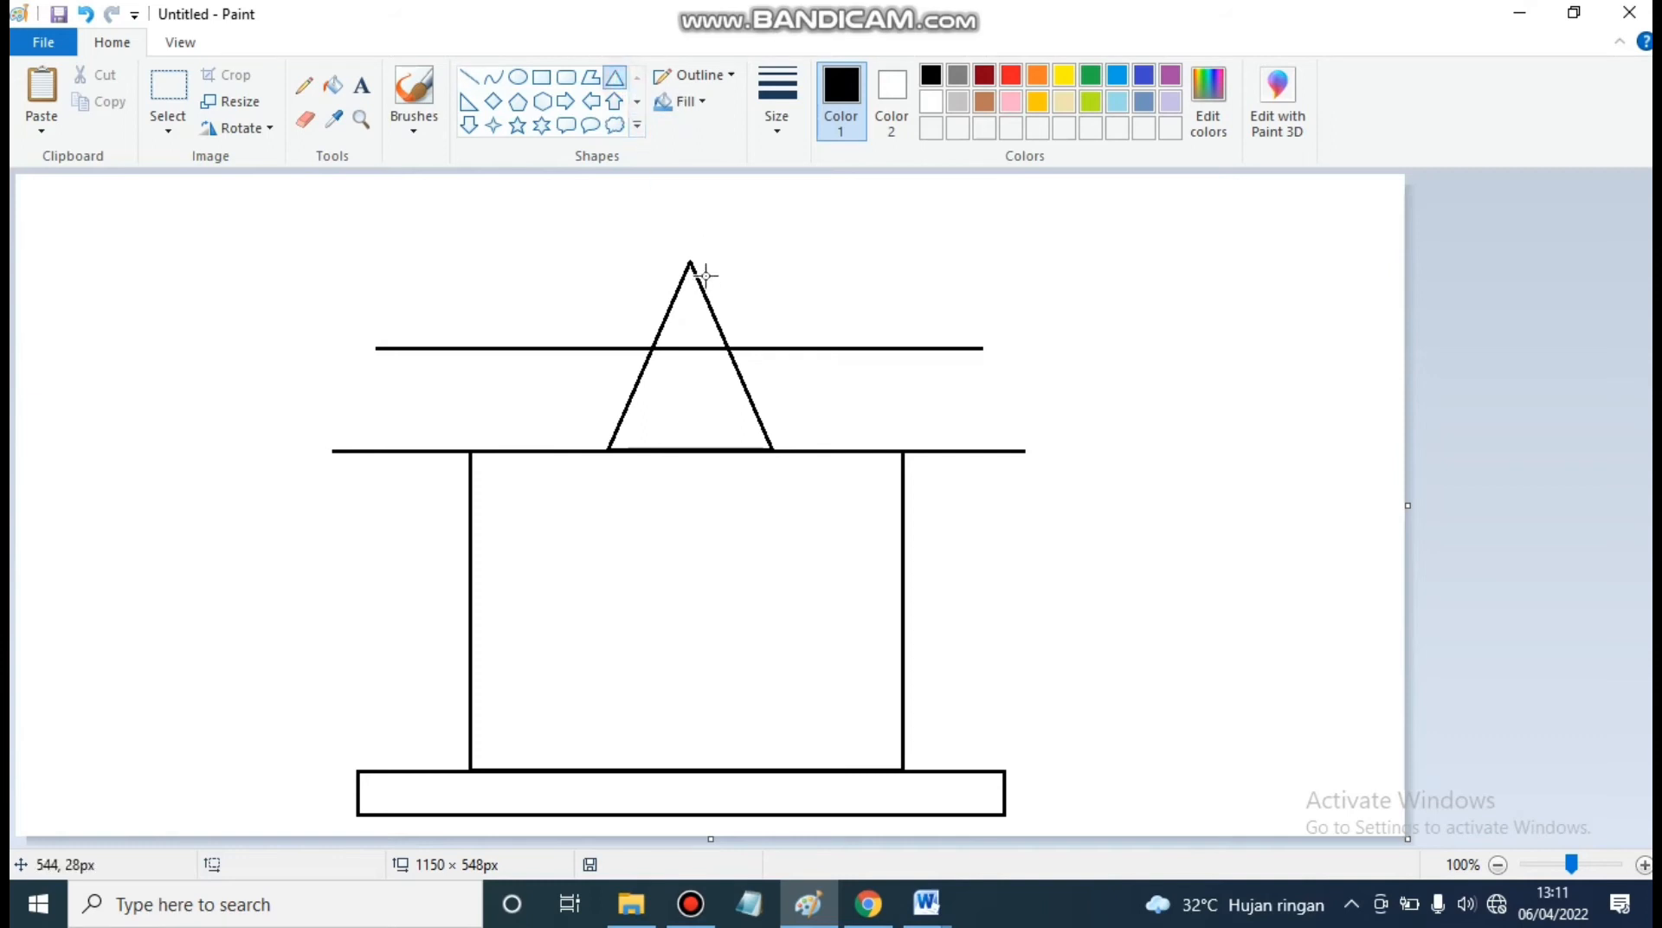
{"action": "left_click_drag", "start_coordinate": [684, 292], "coordinate": [726, 419]}
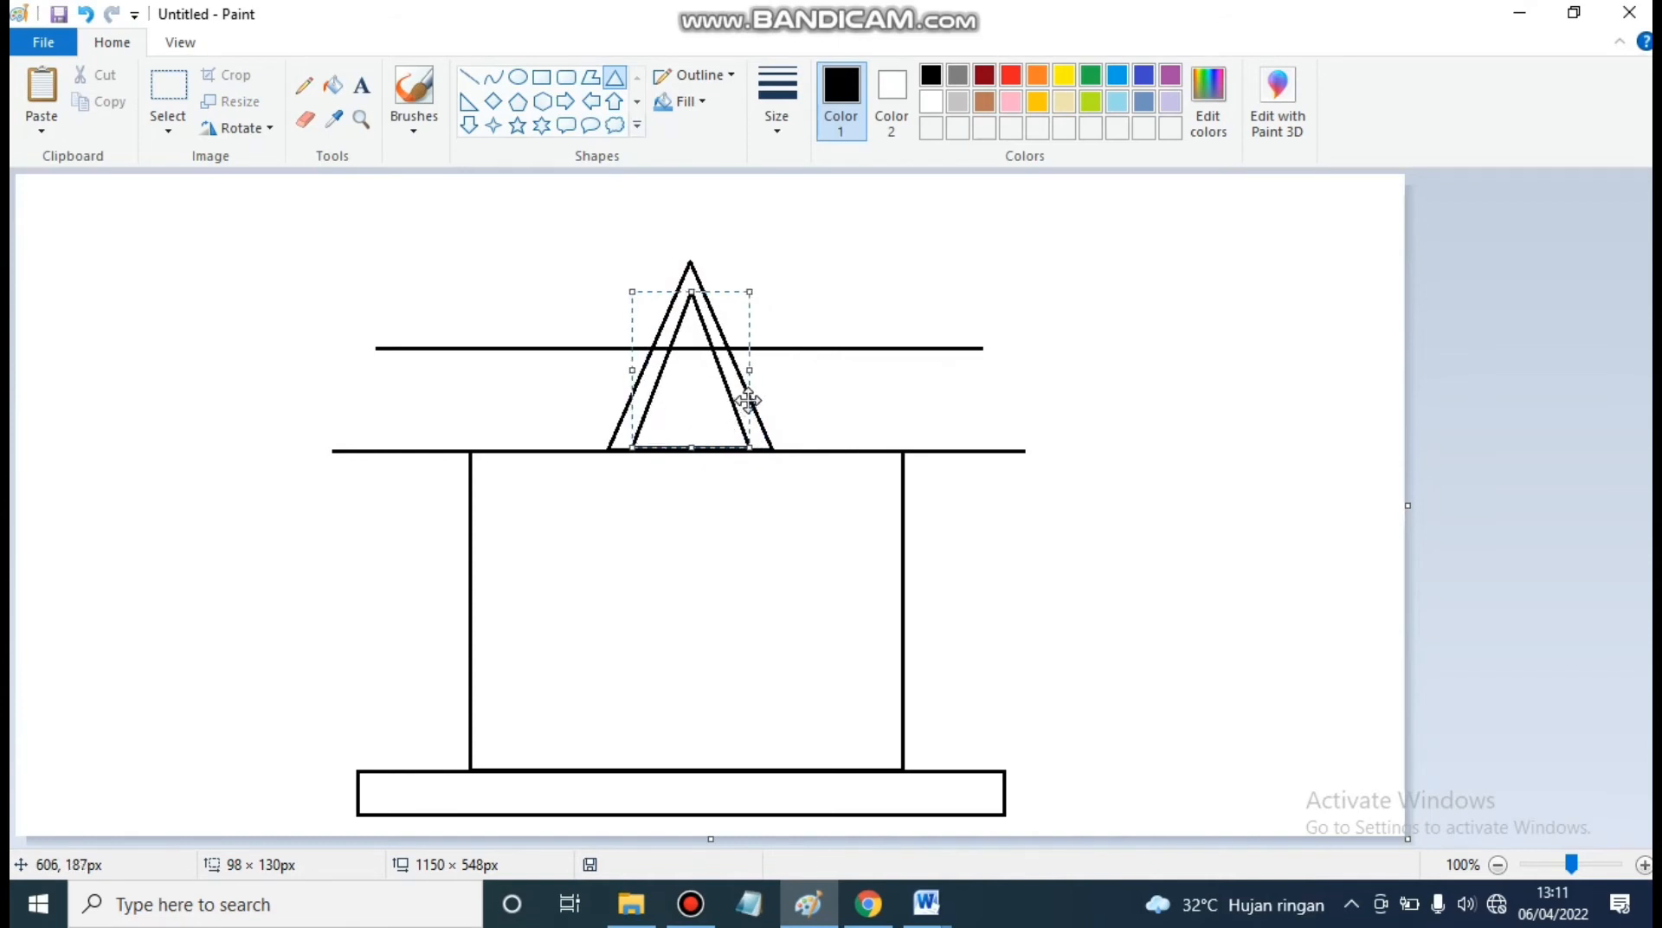
{"action": "left_click_drag", "start_coordinate": [695, 292], "coordinate": [694, 299]}
{"action": "left_click", "coordinate": [713, 371]}
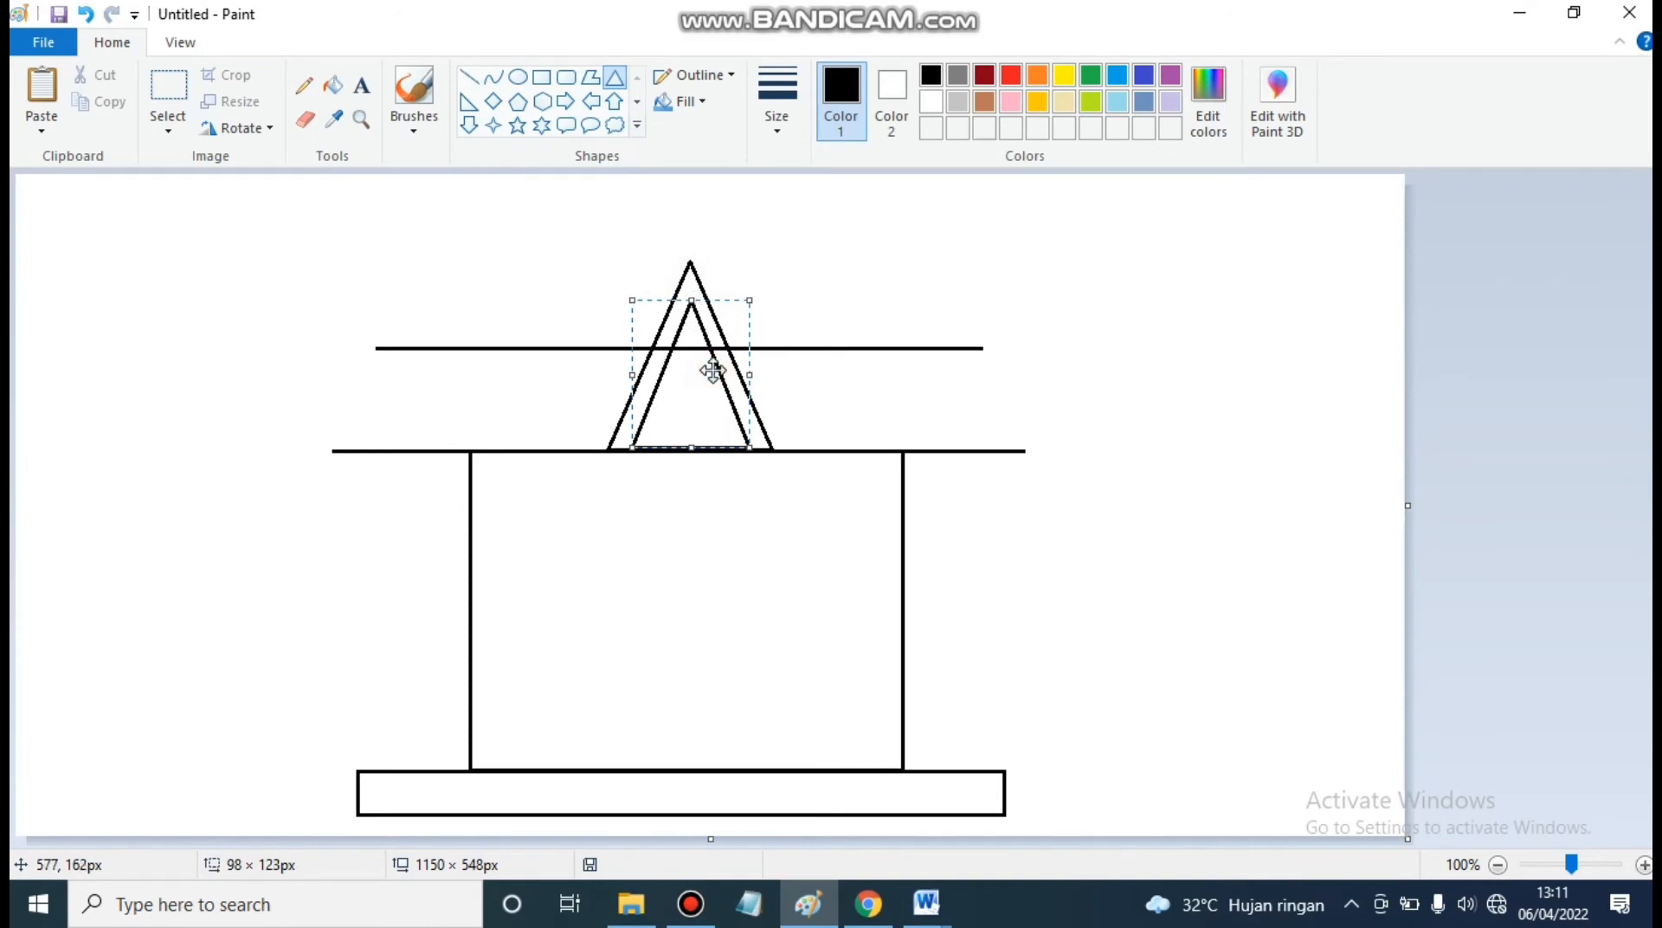
{"action": "key", "text": "Down"}
{"action": "key", "text": "Down"}
{"action": "key", "text": "Down"}
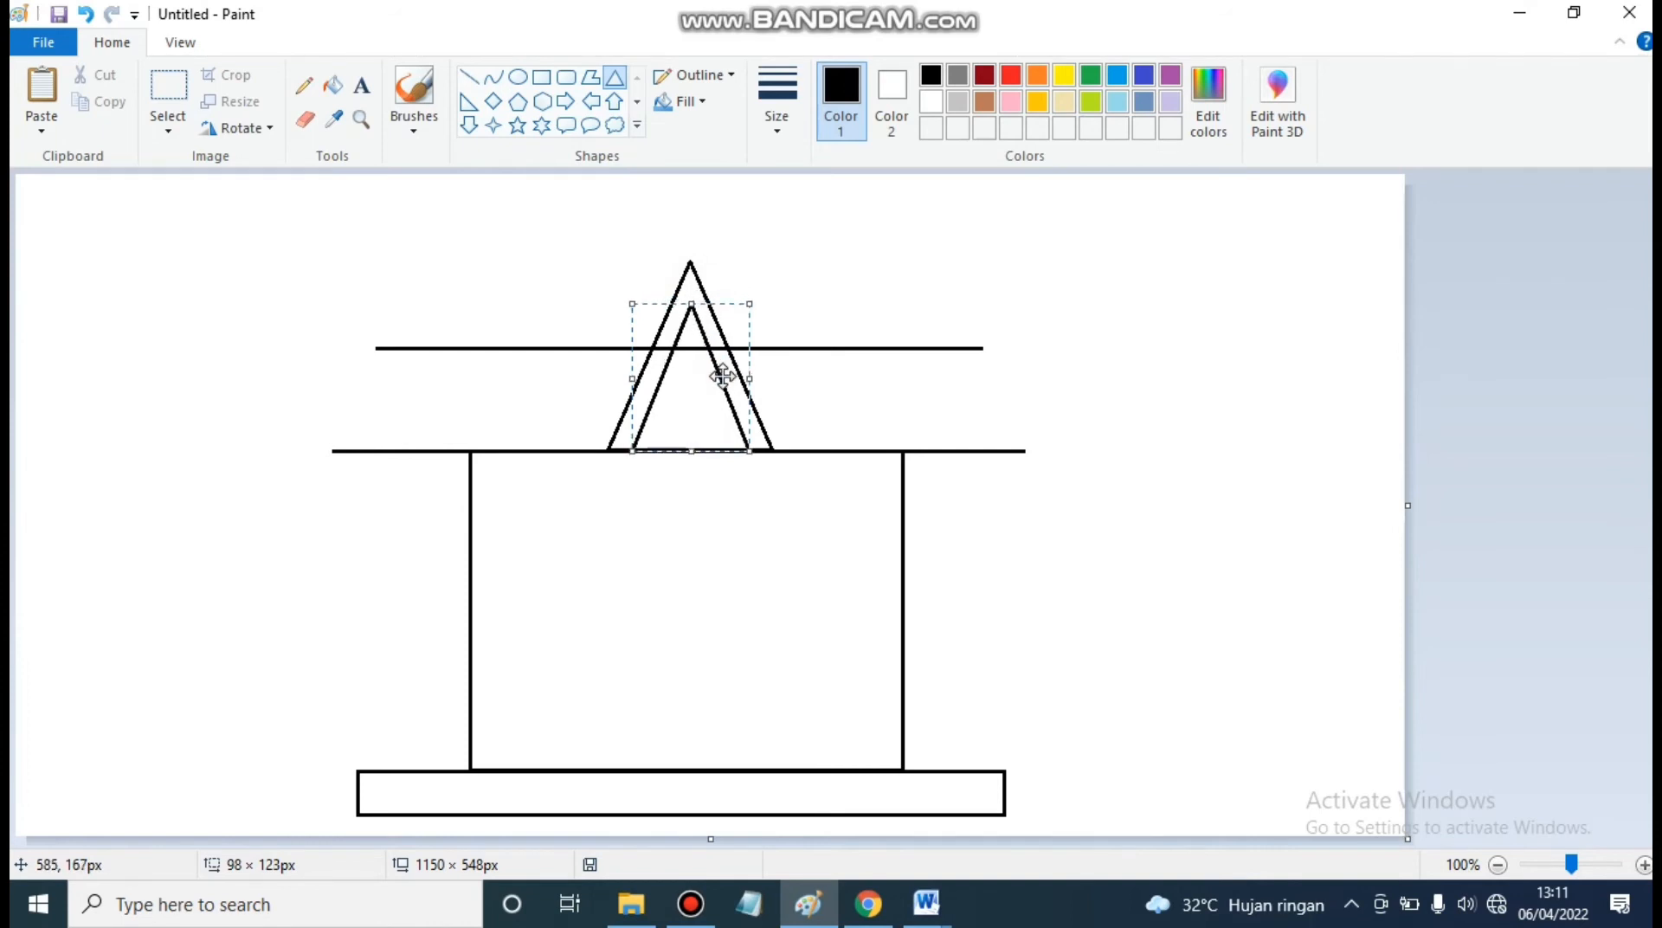
{"action": "left_click", "coordinate": [844, 324]}
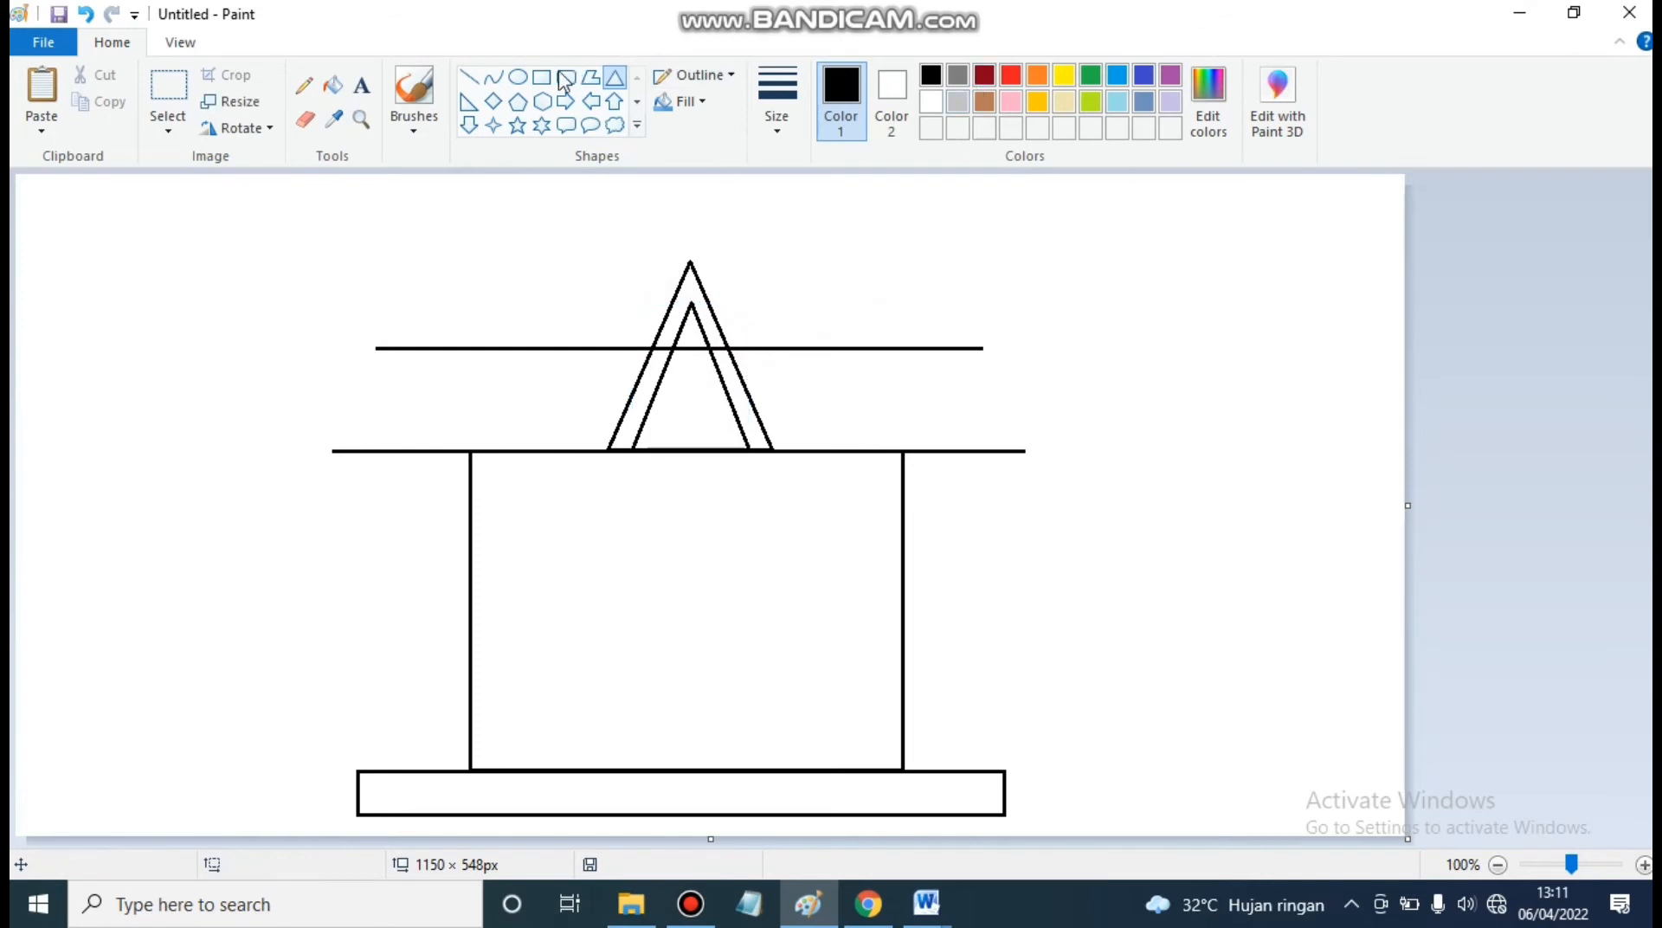
Step: Connect the ends of the ridge line to the ends of the eaves line with a slanted line on each side
{"action": "left_click", "coordinate": [468, 77]}
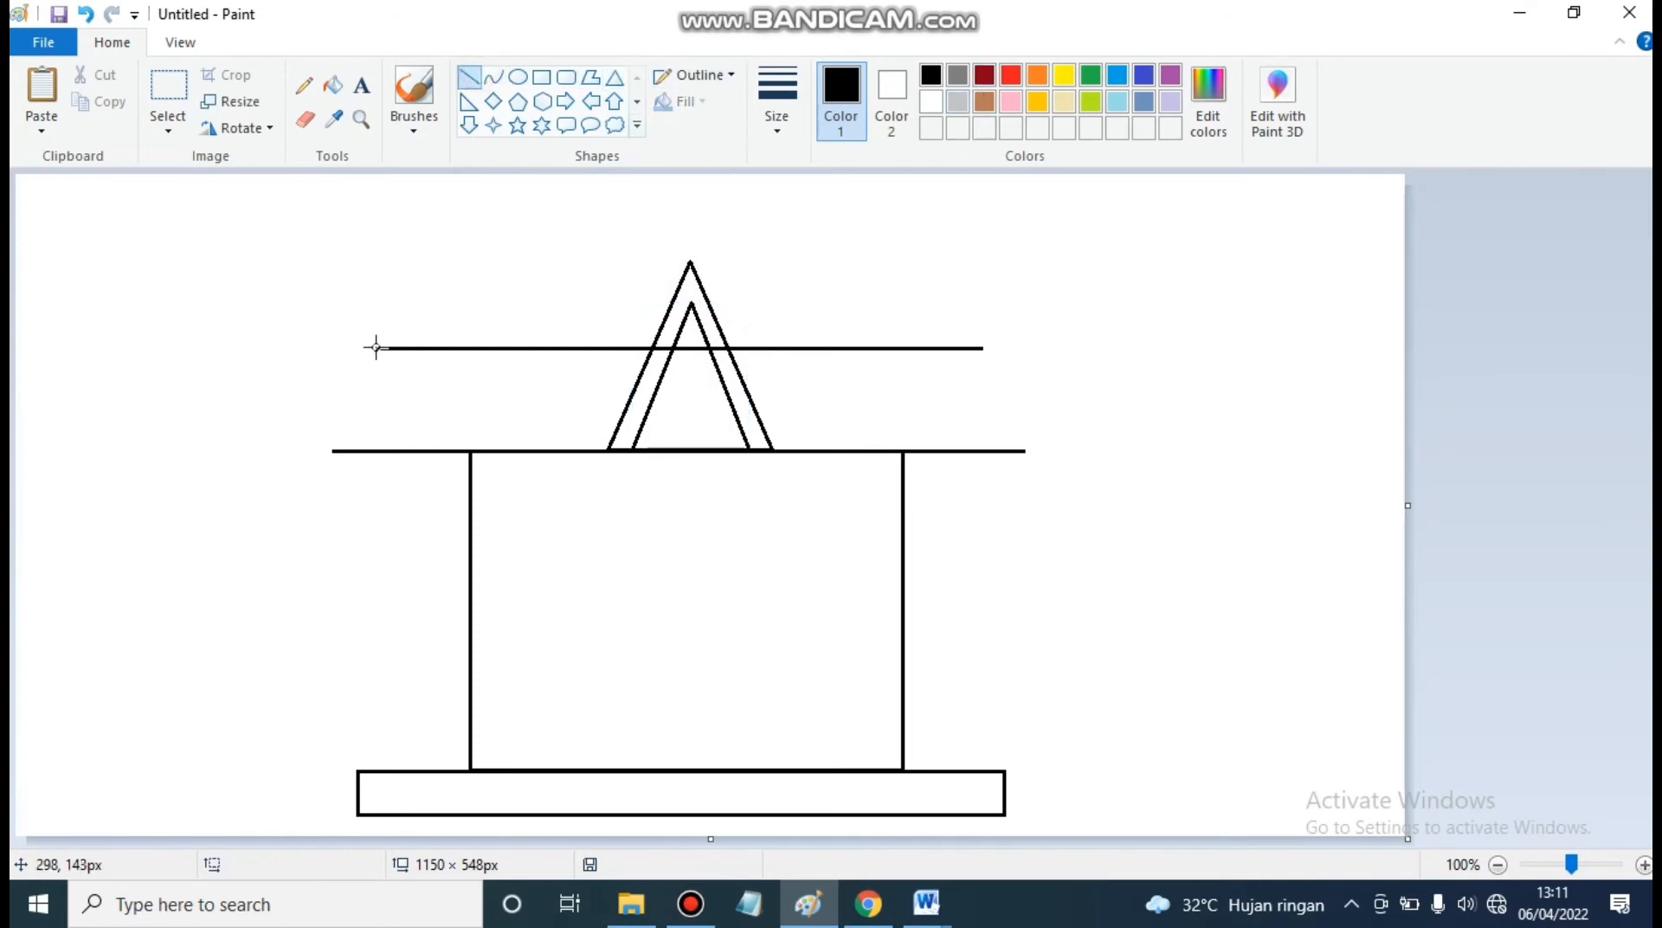
{"action": "left_click_drag", "start_coordinate": [376, 348], "coordinate": [334, 449]}
{"action": "left_click", "coordinate": [651, 391]}
{"action": "left_click_drag", "start_coordinate": [982, 348], "coordinate": [1024, 451]}
{"action": "left_click", "coordinate": [1079, 414]}
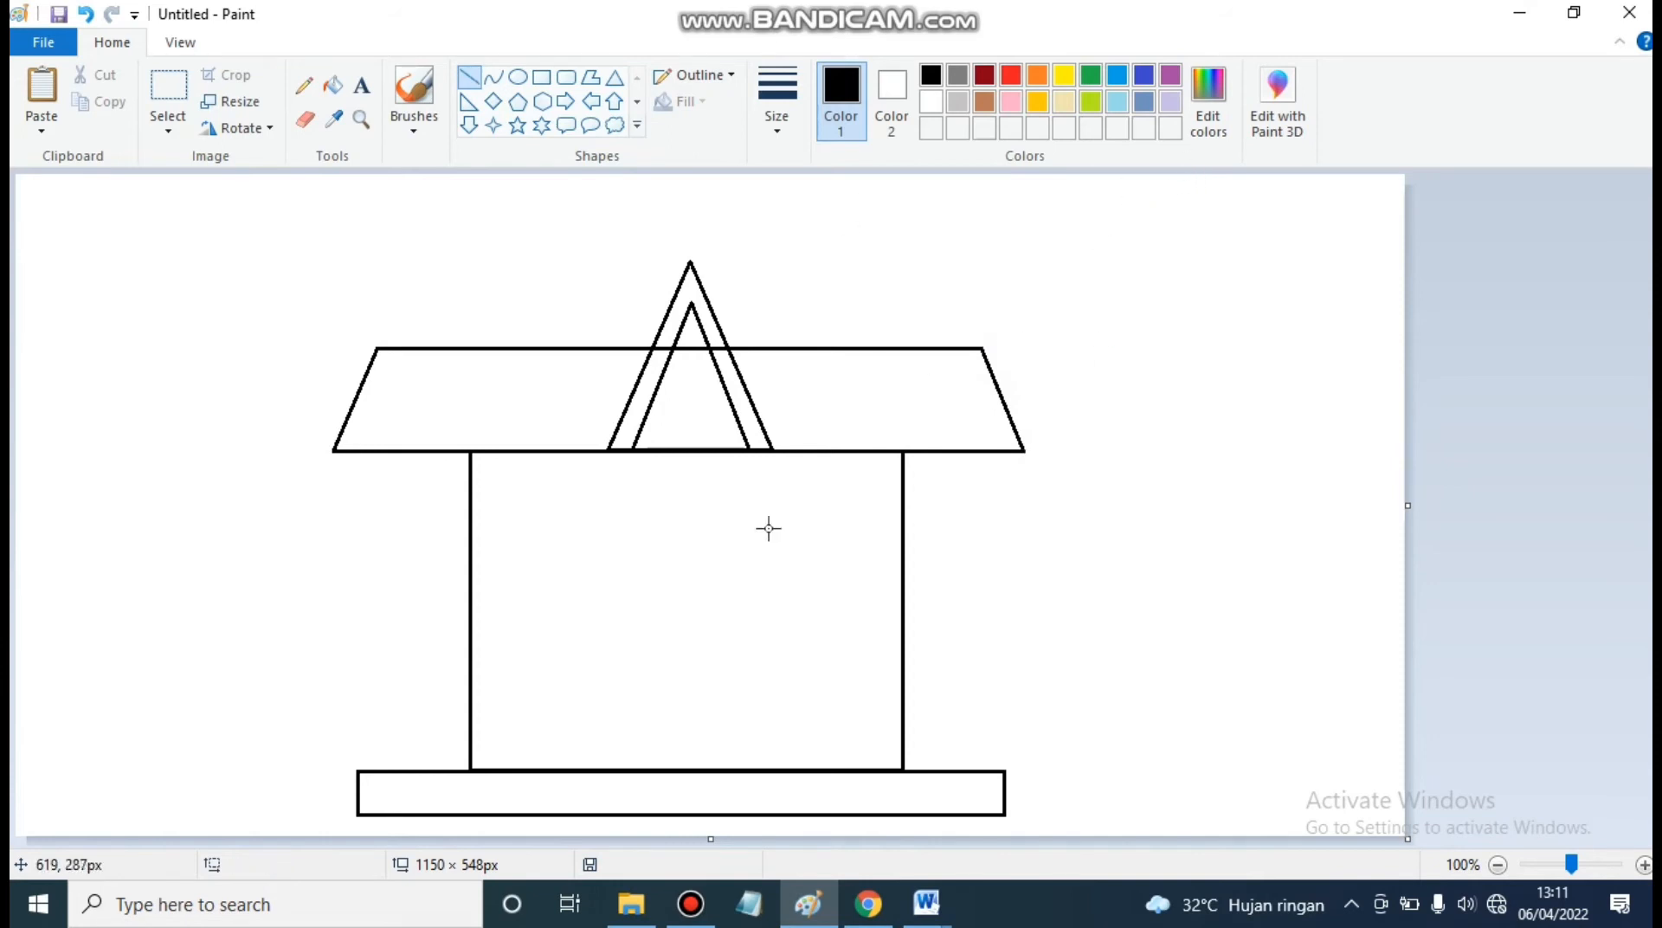
Step: Erase the ridge line inside the gable and the base of the inner triangle, using a smaller eraser size
{"action": "scroll", "coordinate": [788, 507], "scroll_direction": "up", "scroll_amount": 1}
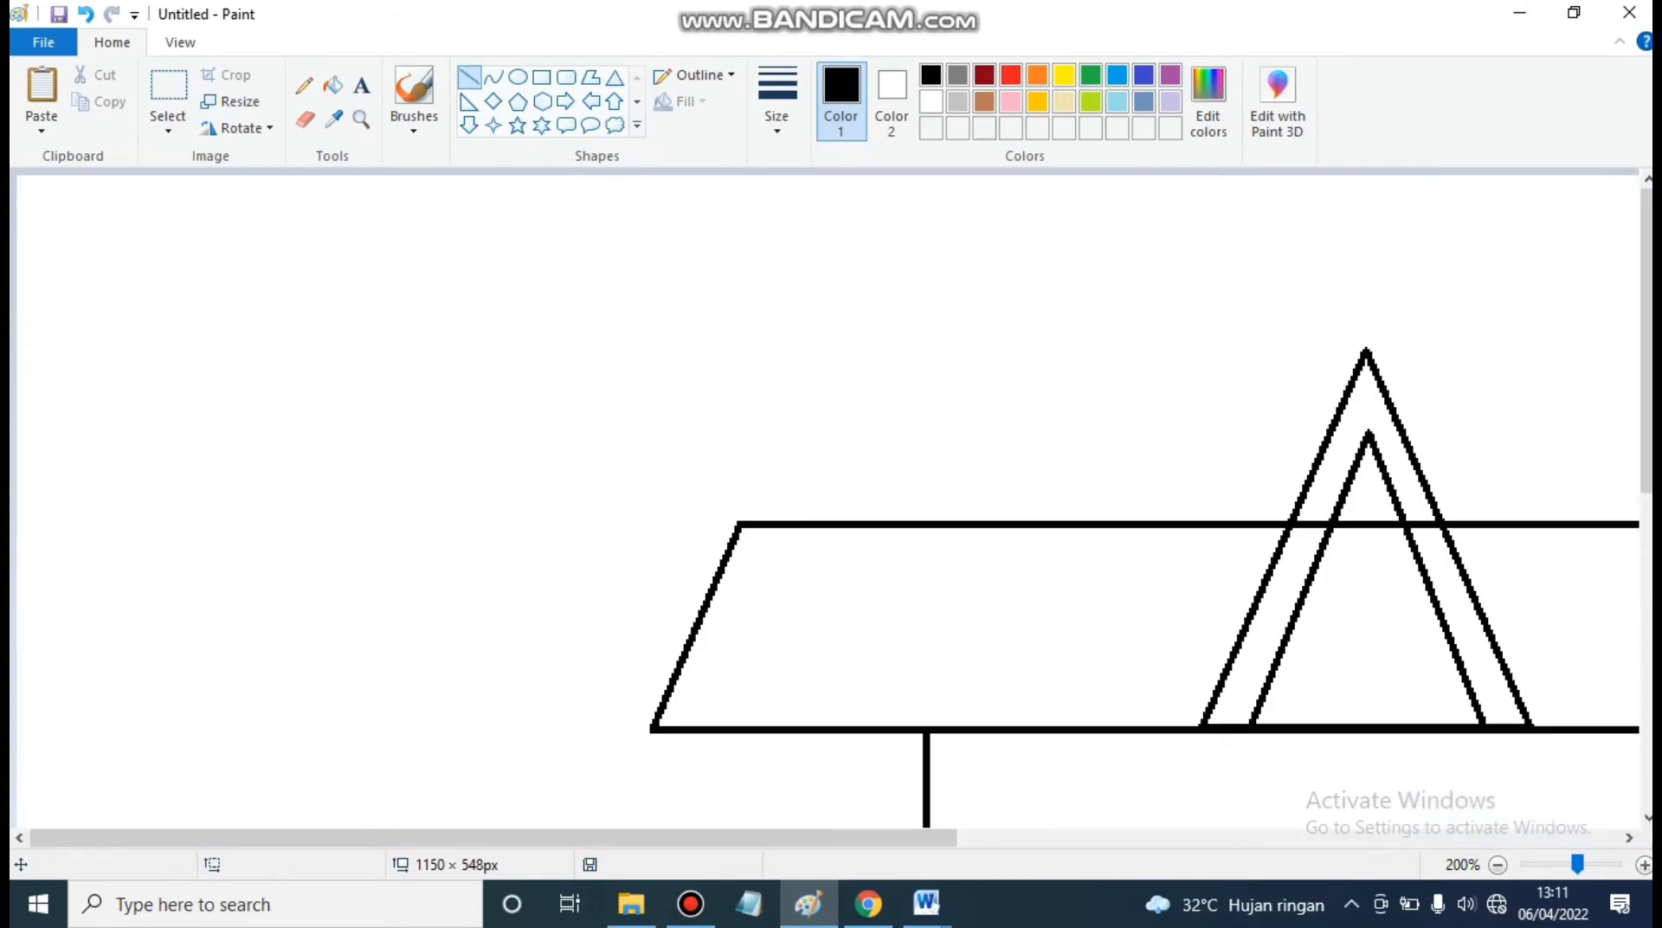
{"action": "left_click", "coordinate": [1160, 838]}
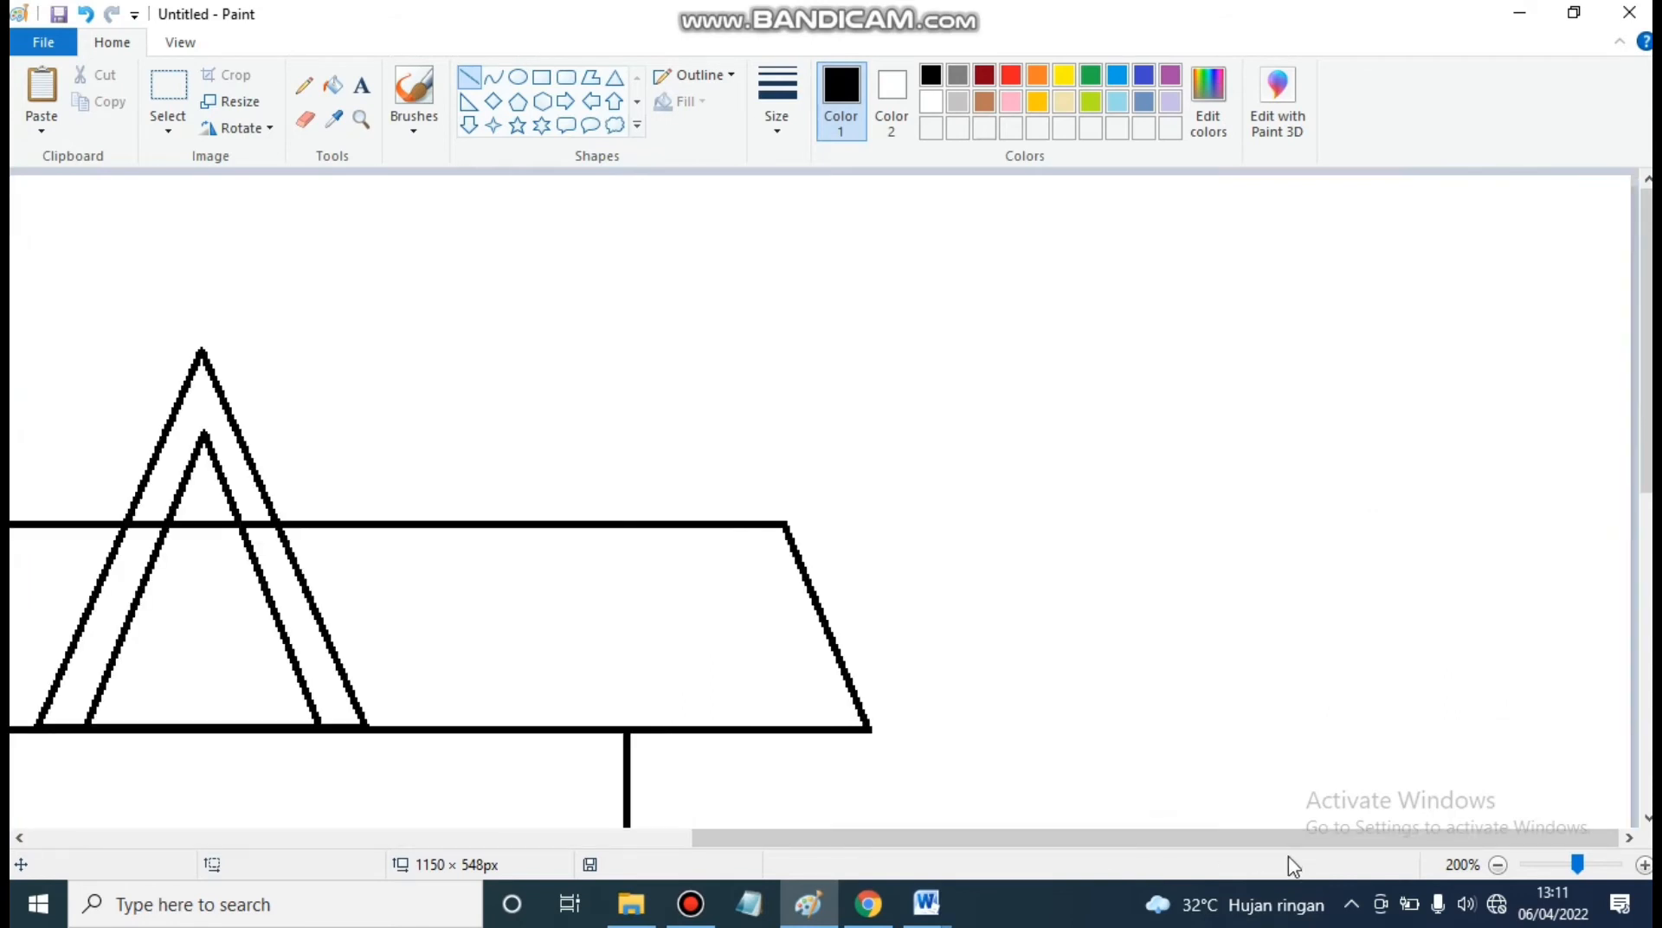
{"action": "left_click_drag", "start_coordinate": [1645, 452], "coordinate": [1646, 529]}
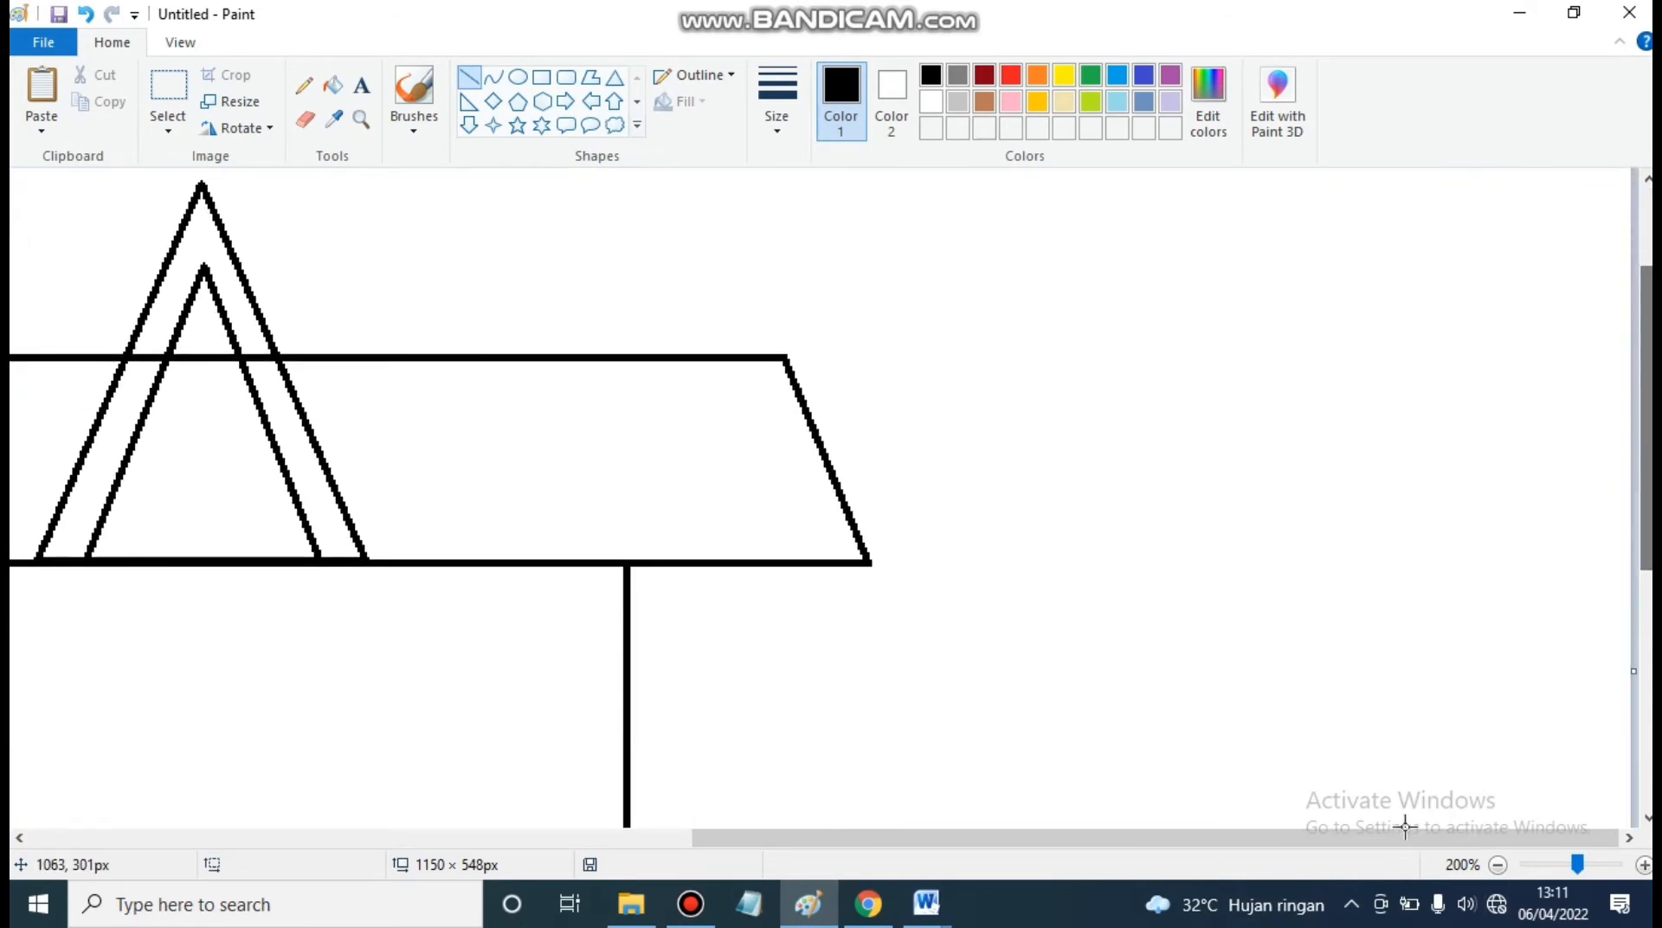
{"action": "left_click_drag", "start_coordinate": [1403, 838], "coordinate": [1244, 853]}
{"action": "left_click", "coordinate": [301, 121]}
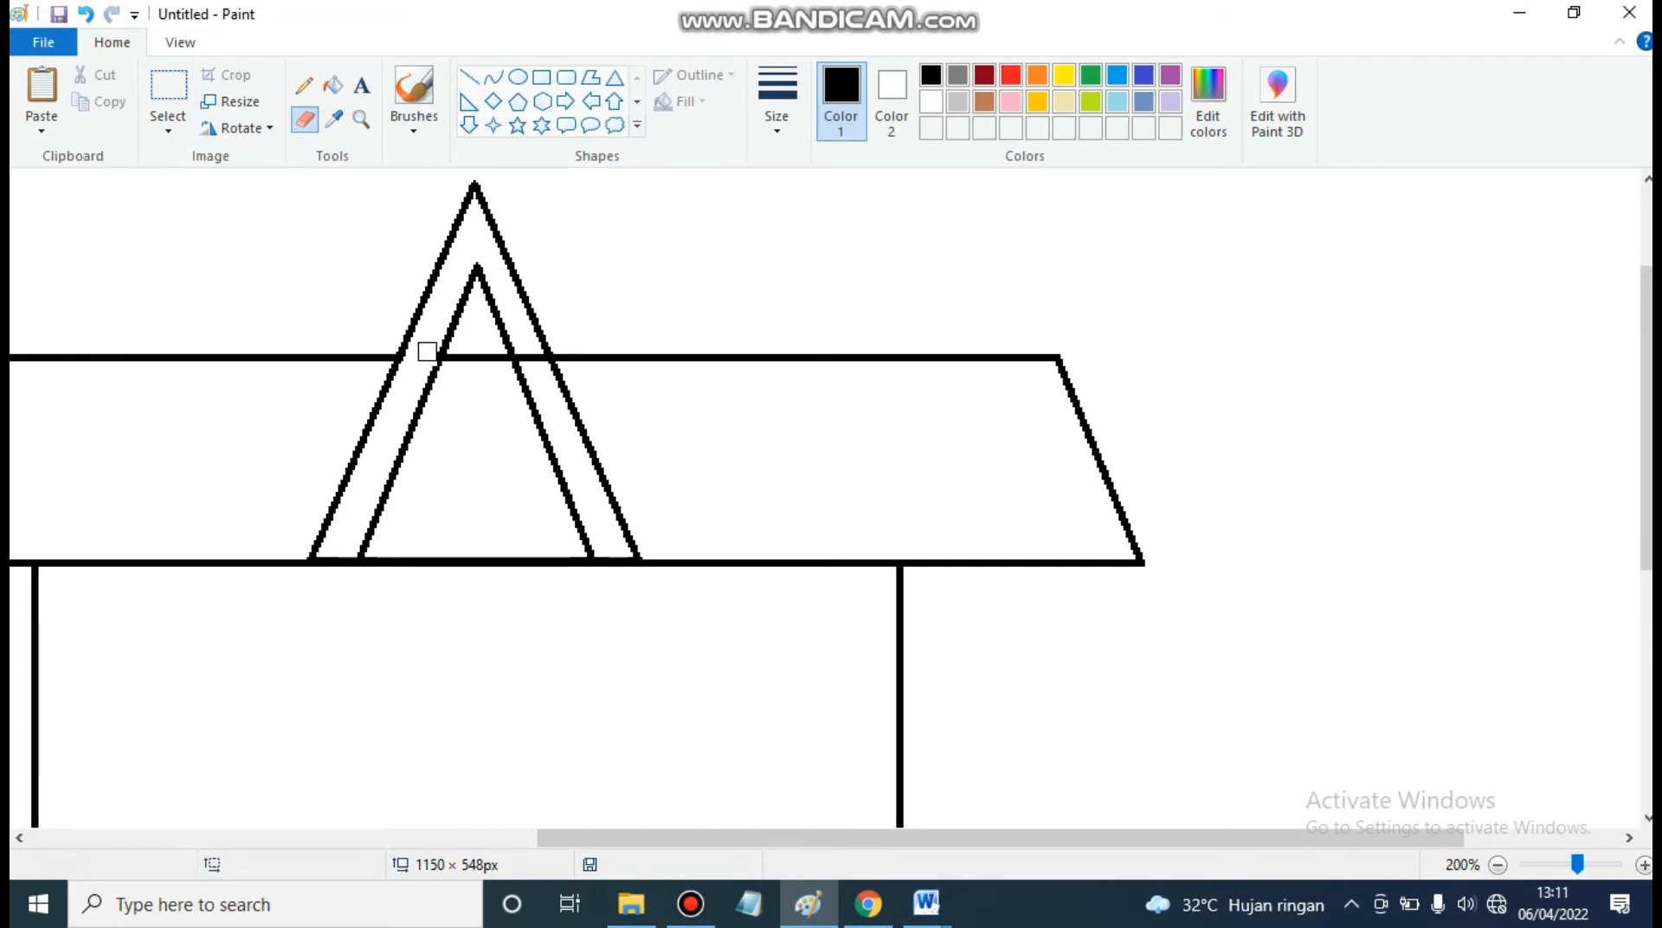
{"action": "left_click", "coordinate": [782, 123]}
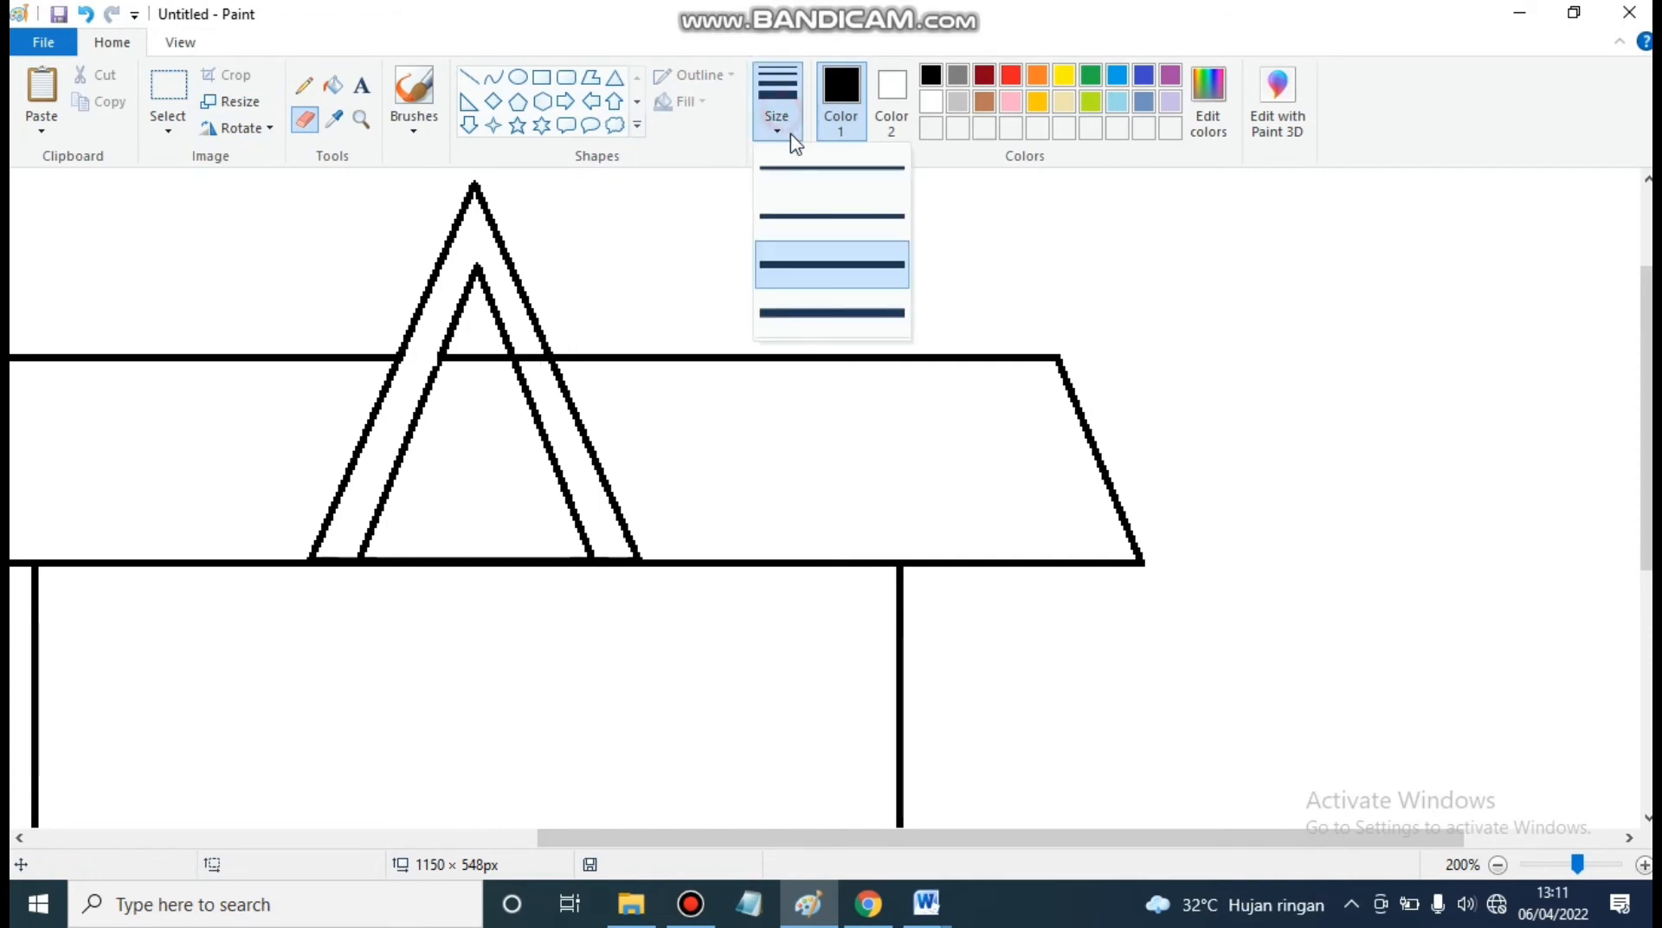
{"action": "left_click", "coordinate": [785, 230]}
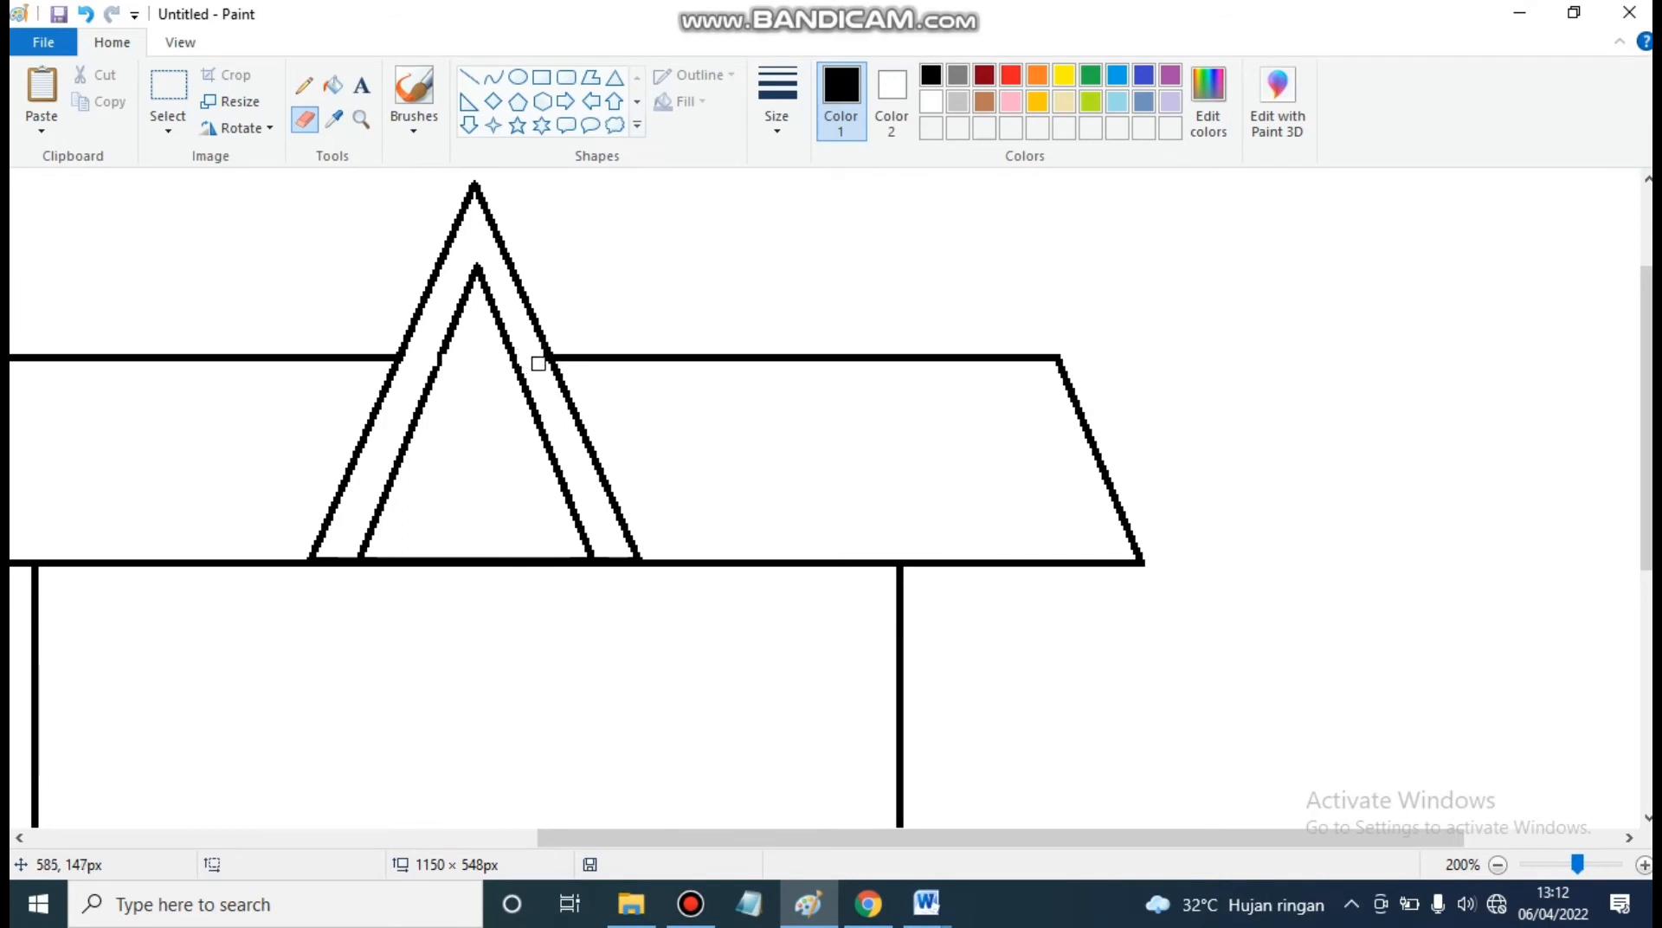
{"action": "mouse_move", "coordinate": [518, 562]}
{"action": "left_mouse_down"}
{"action": "mouse_move", "coordinate": [381, 563]}
{"action": "mouse_move", "coordinate": [568, 564]}
{"action": "left_mouse_up"}
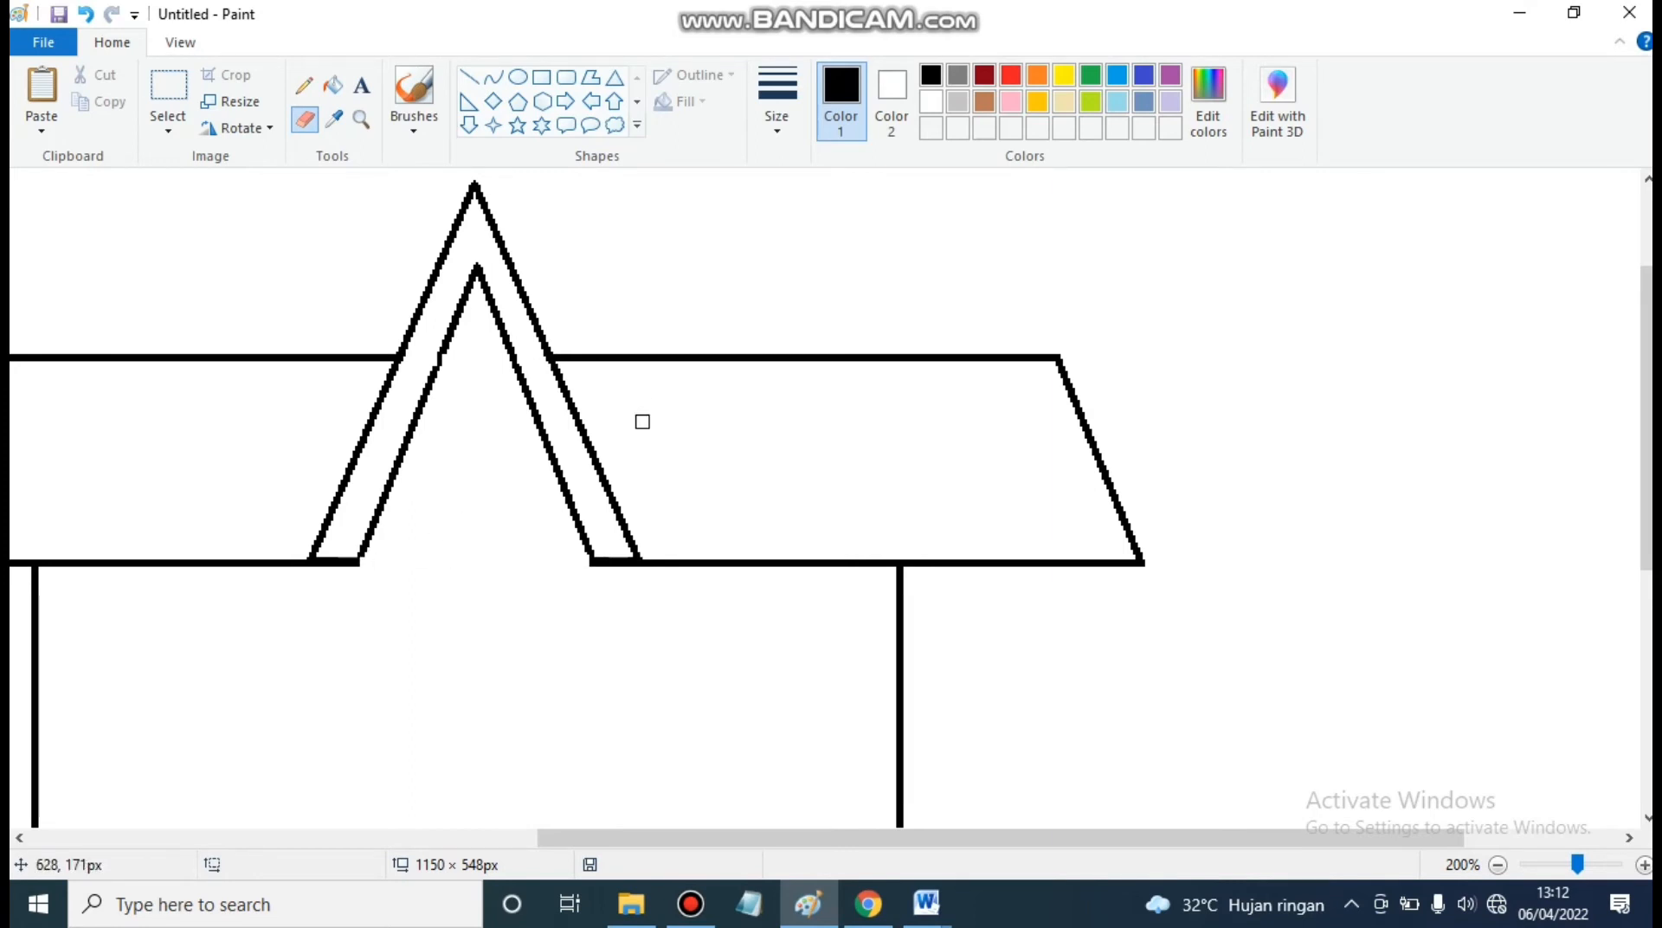
{"action": "scroll", "coordinate": [655, 501], "scroll_direction": "down", "scroll_amount": 1, "text": "ctrl"}
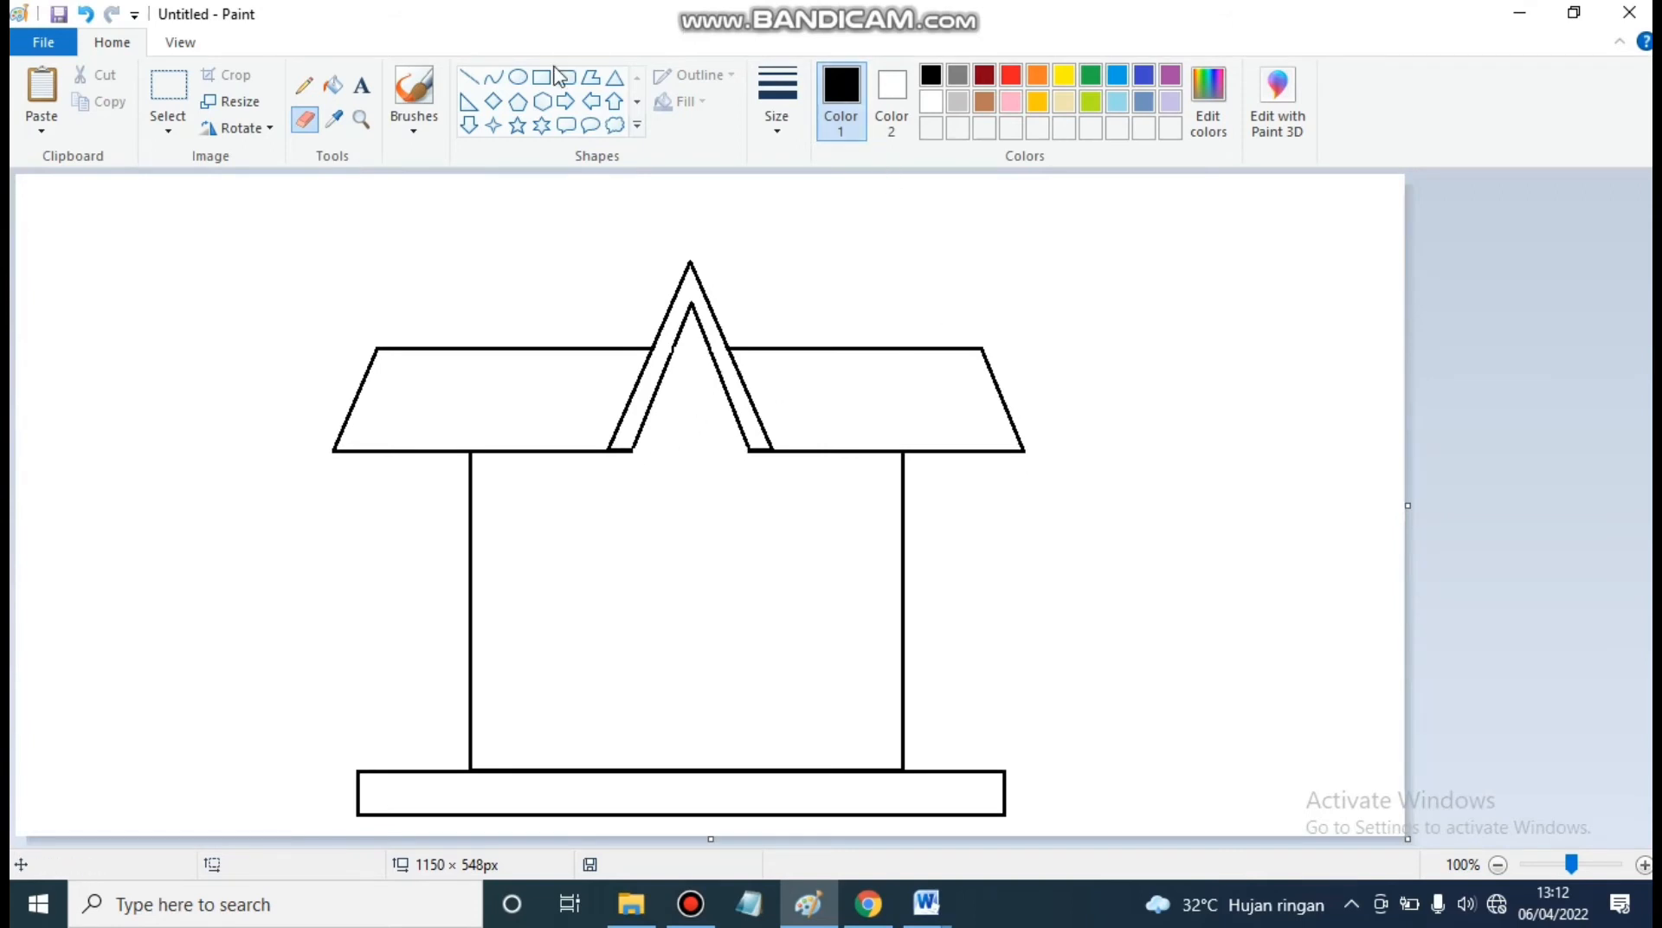
Step: Draw a door of about 83 × 103 px at the wall's bottom centre and split it with a vertical line down its middle
{"action": "left_click", "coordinate": [542, 80]}
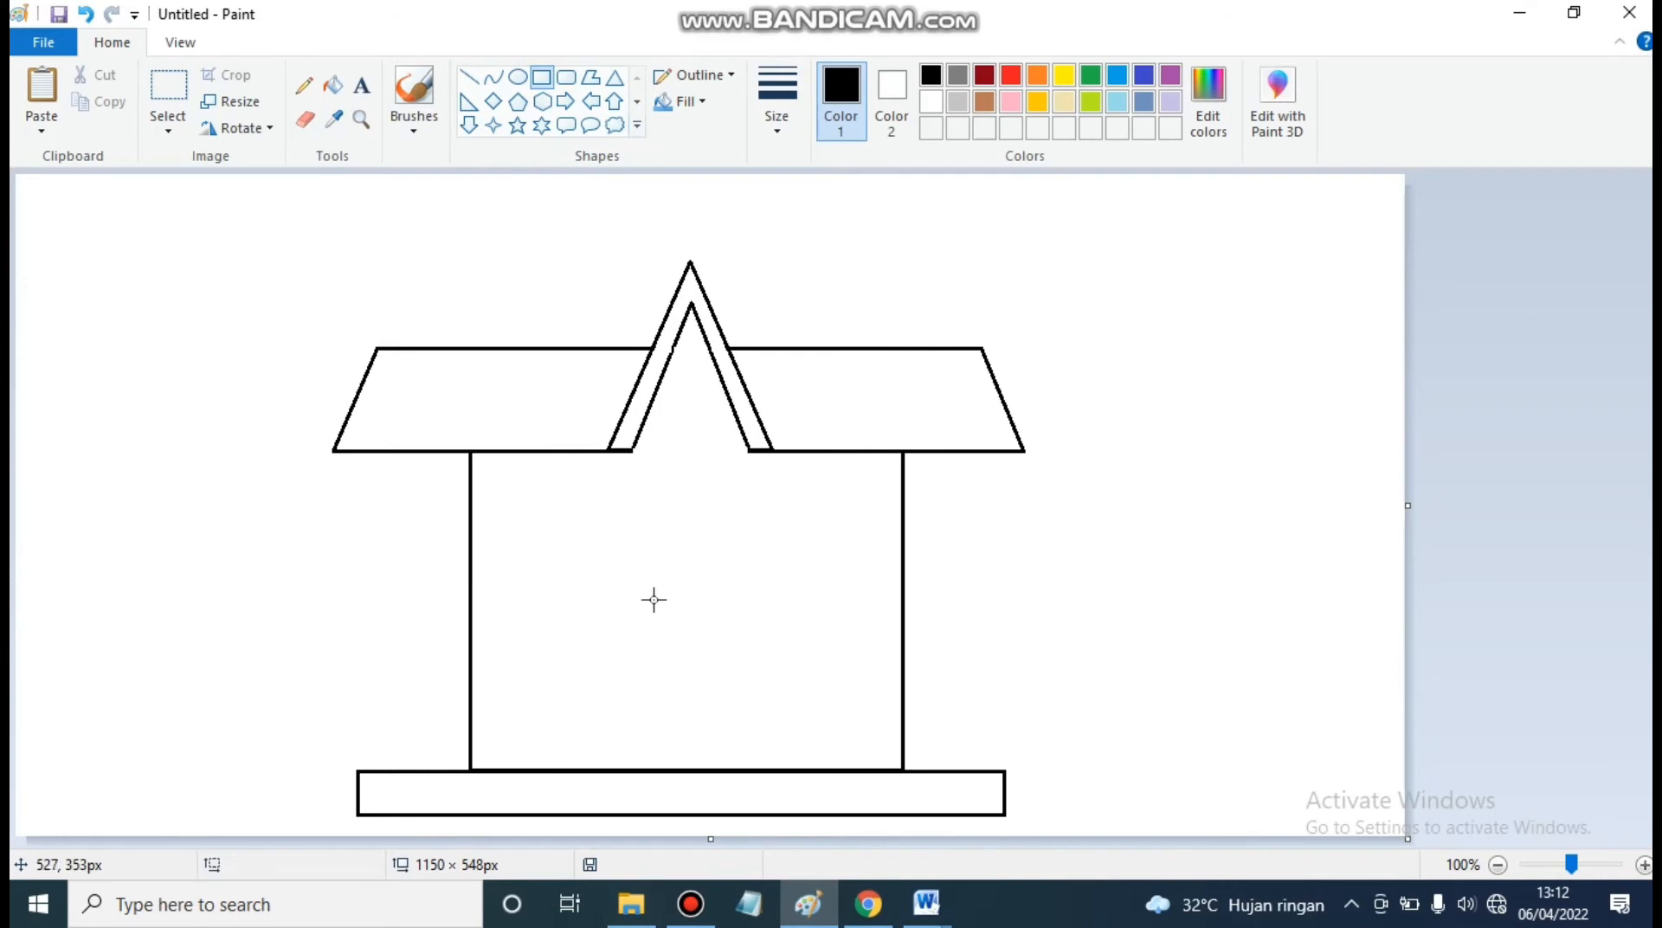
{"action": "left_click_drag", "start_coordinate": [643, 611], "coordinate": [742, 770]}
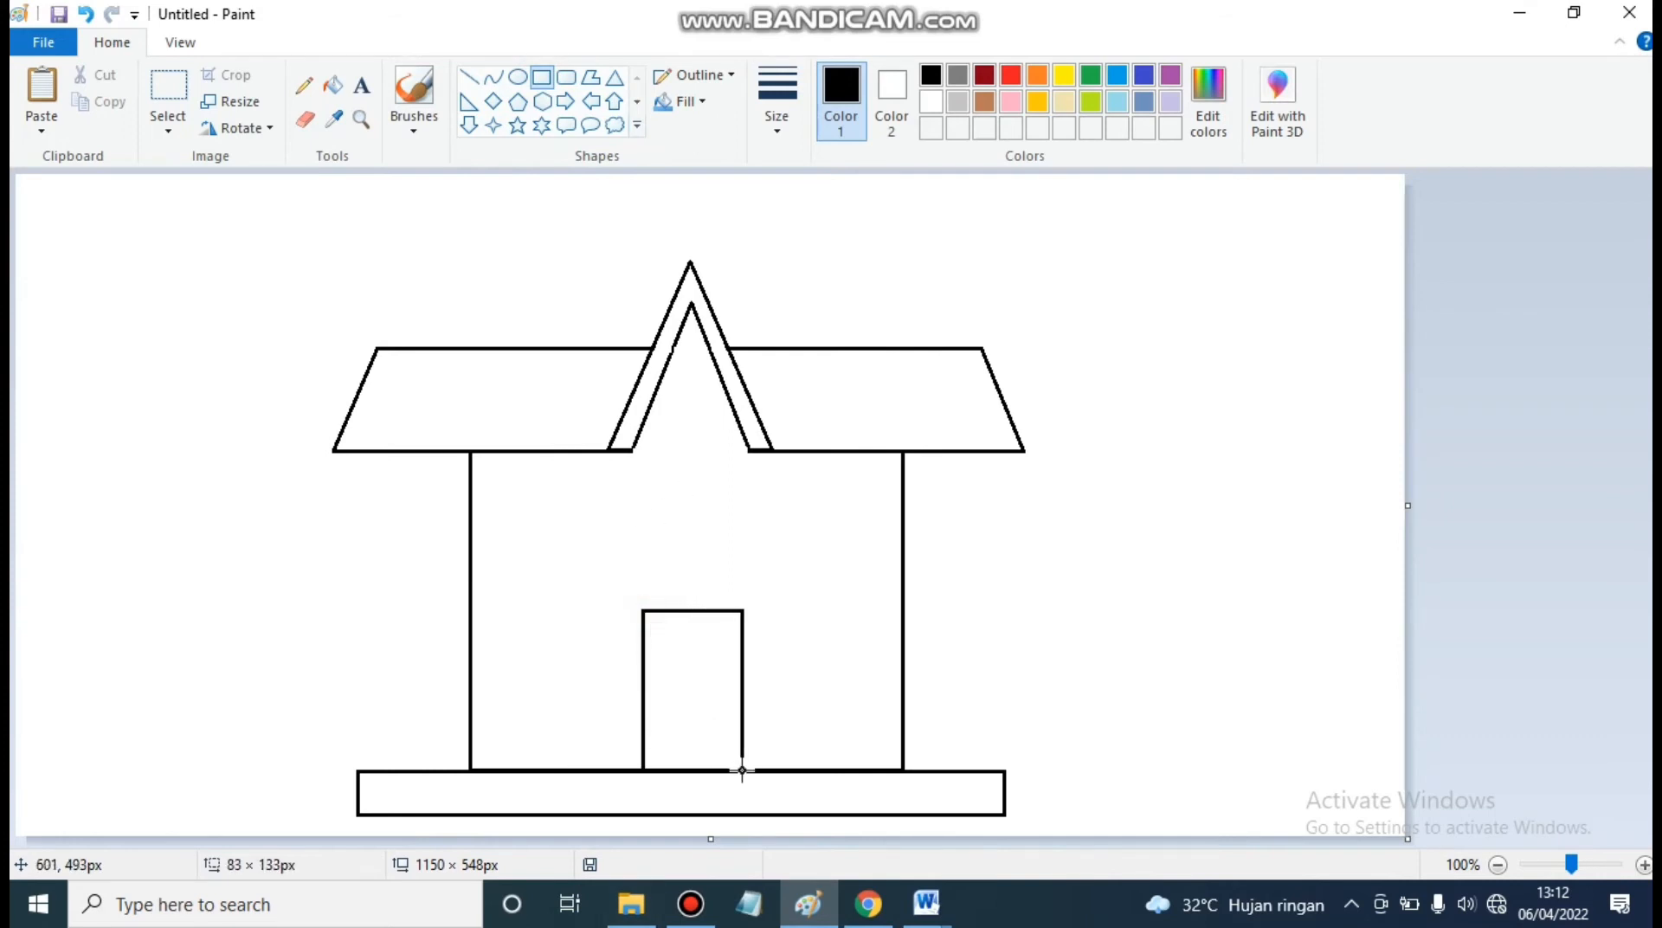
{"action": "left_click_drag", "start_coordinate": [695, 611], "coordinate": [694, 645]}
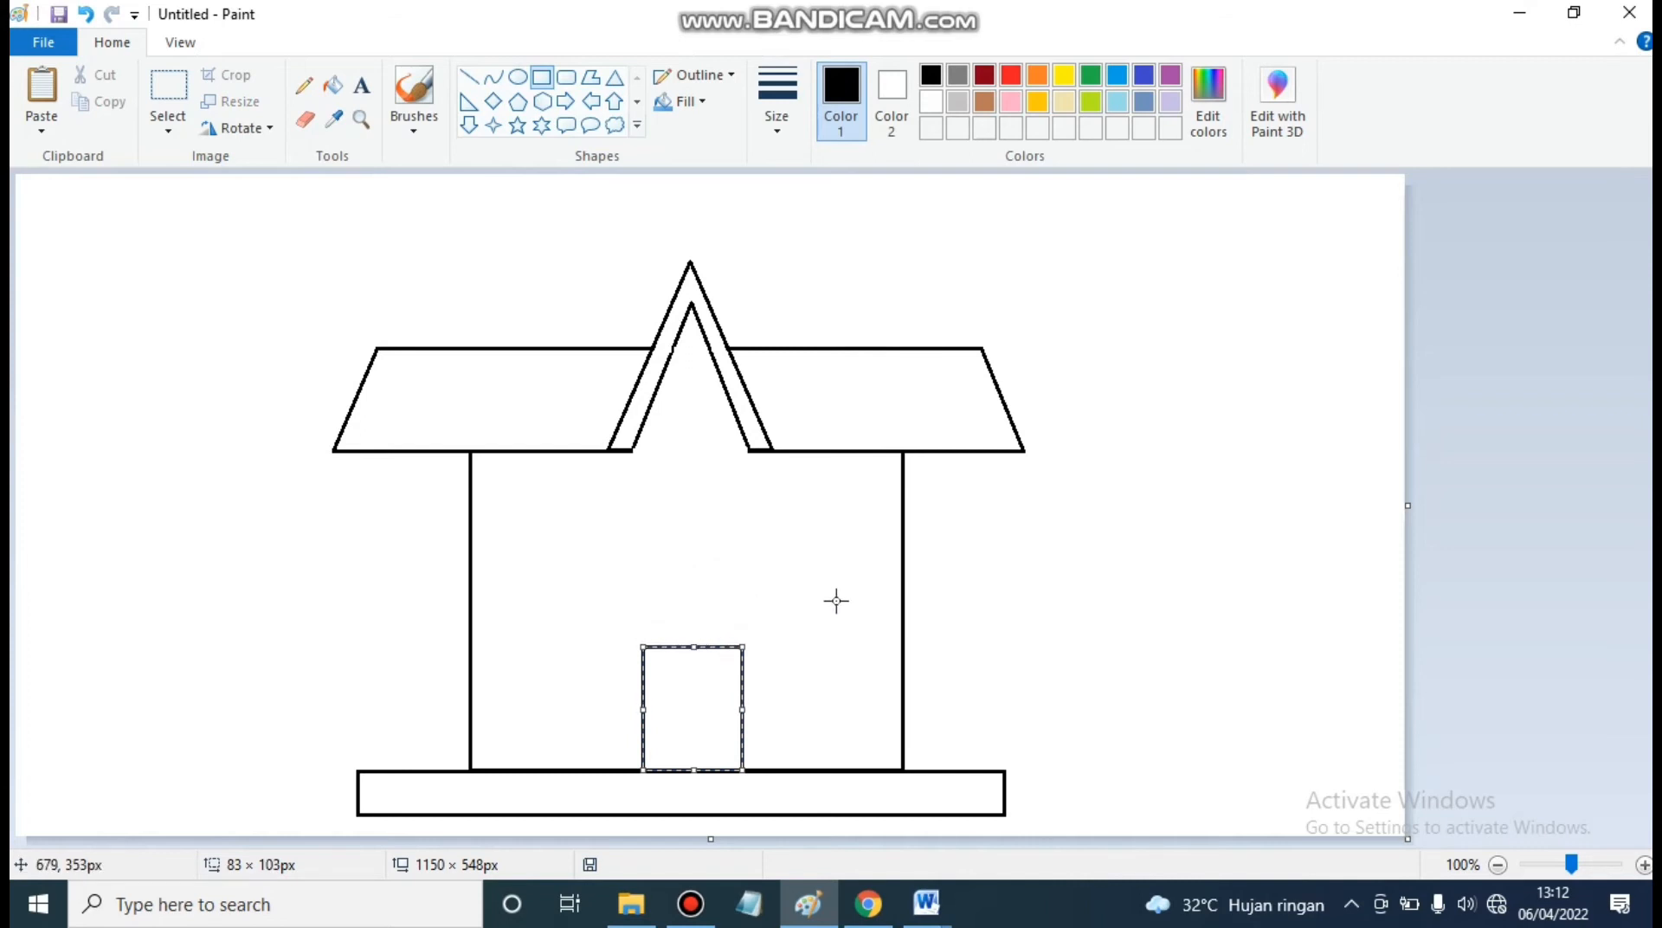
{"action": "left_click", "coordinate": [602, 258]}
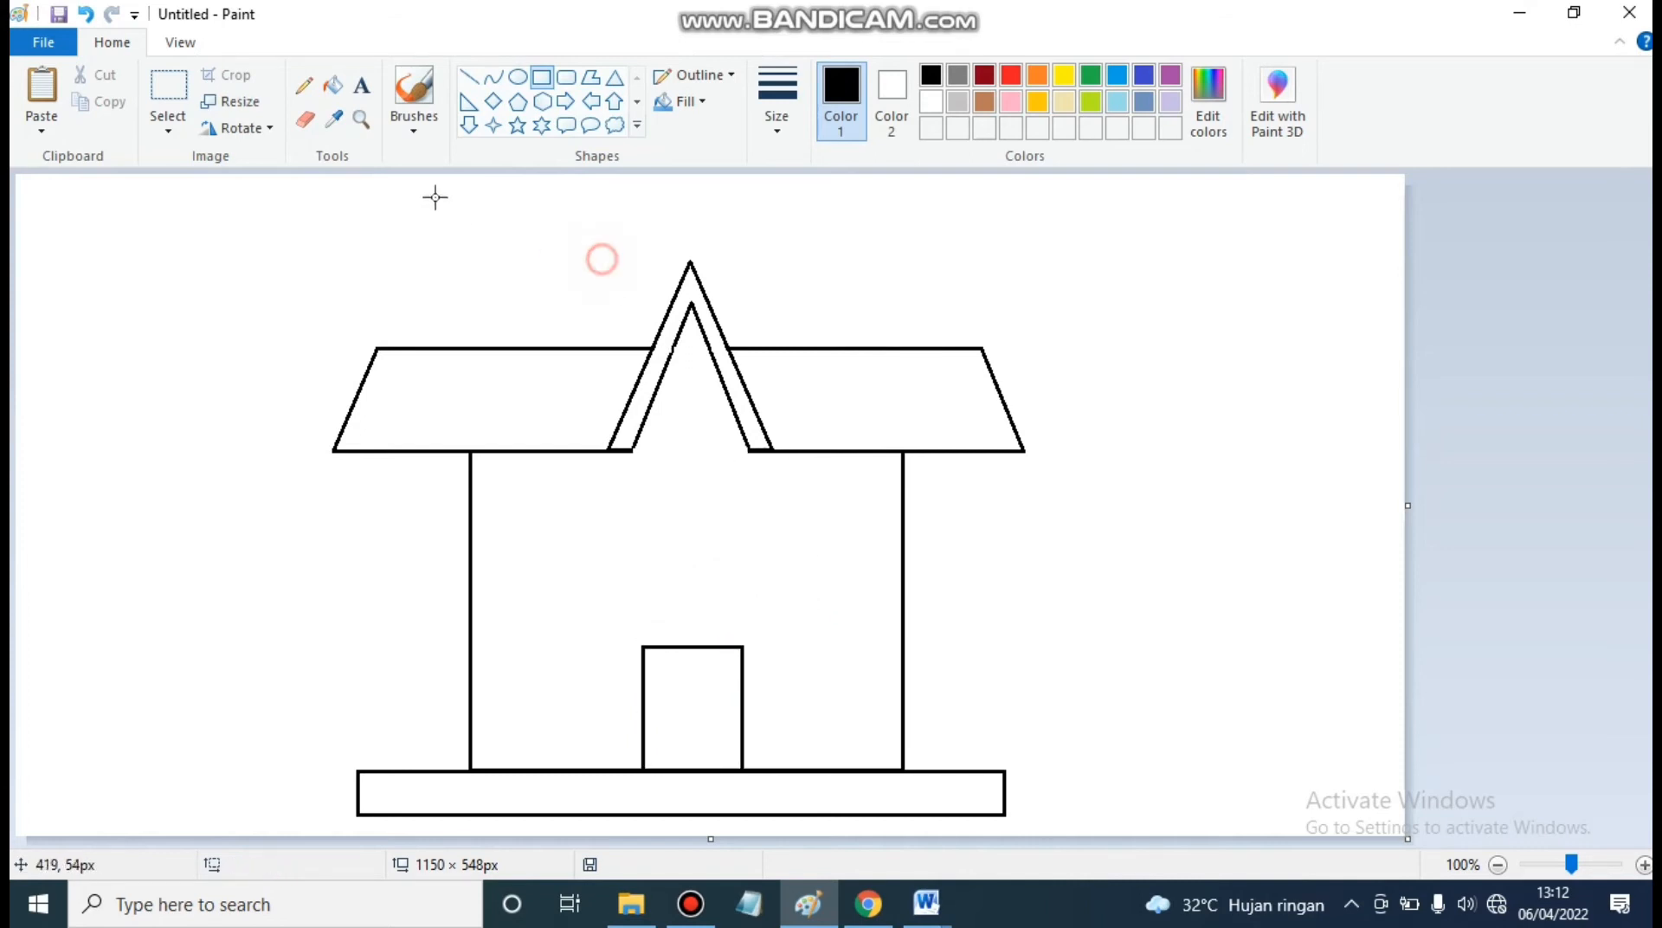
{"action": "left_click", "coordinate": [468, 77]}
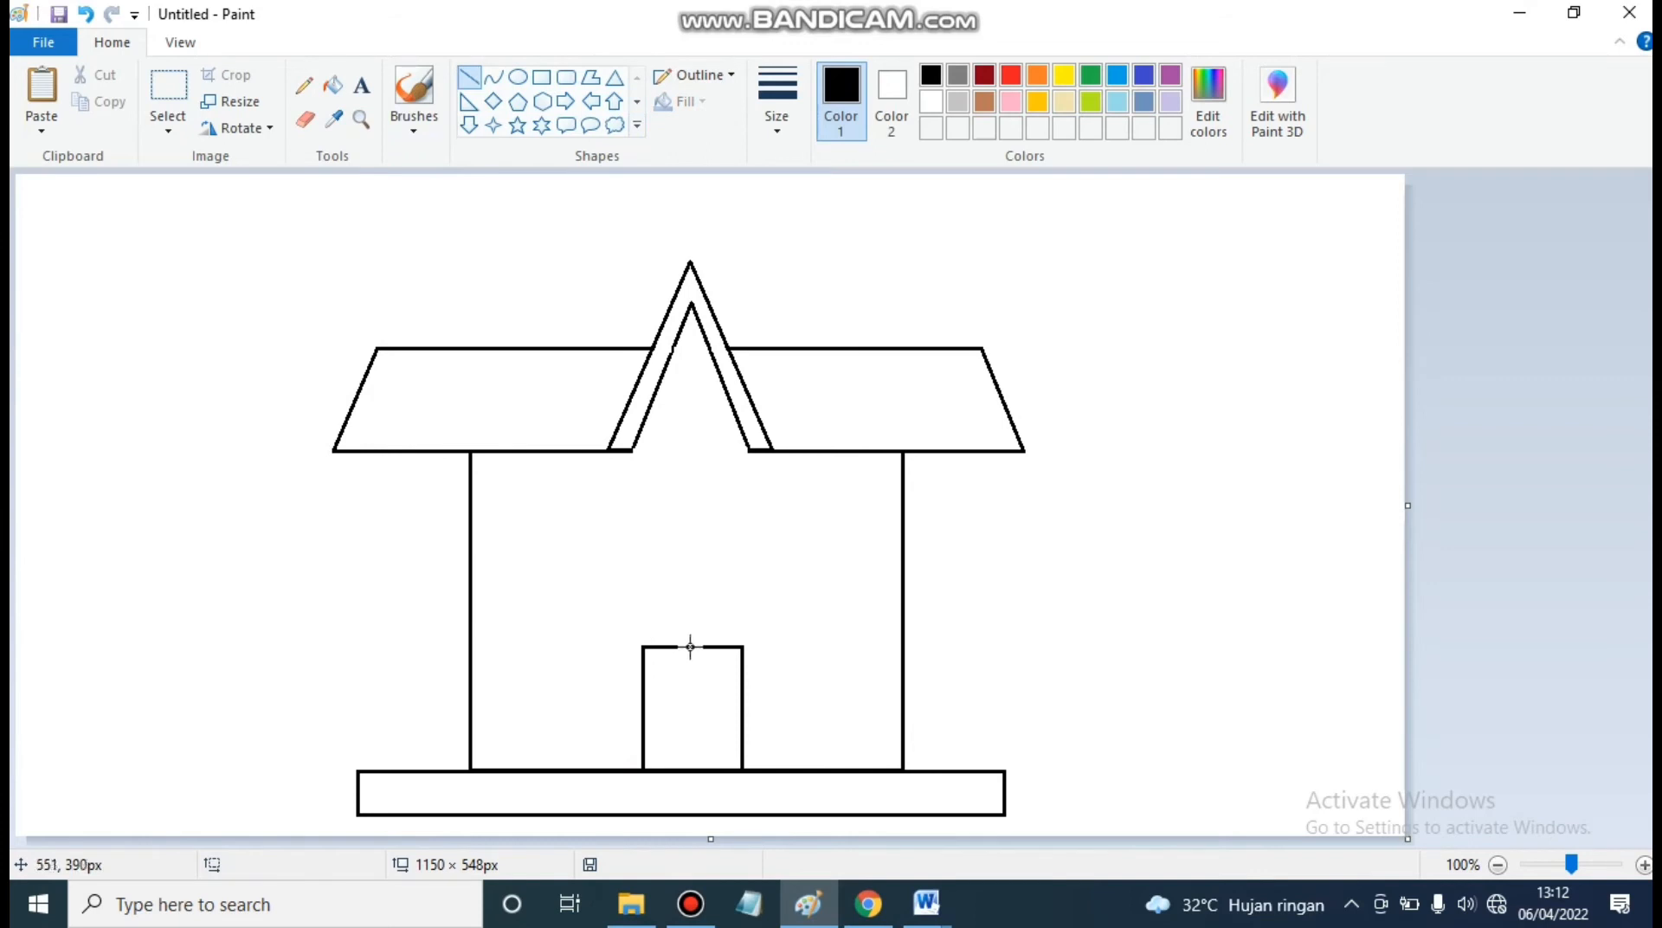
{"action": "left_click_drag", "start_coordinate": [694, 646], "coordinate": [694, 769]}
Step: Draw a triangle of about 80 × 53 px above the door and nudge it down and left so it sits centred just over the door
{"action": "left_click", "coordinate": [611, 77]}
{"action": "left_click_drag", "start_coordinate": [648, 572], "coordinate": [744, 636]}
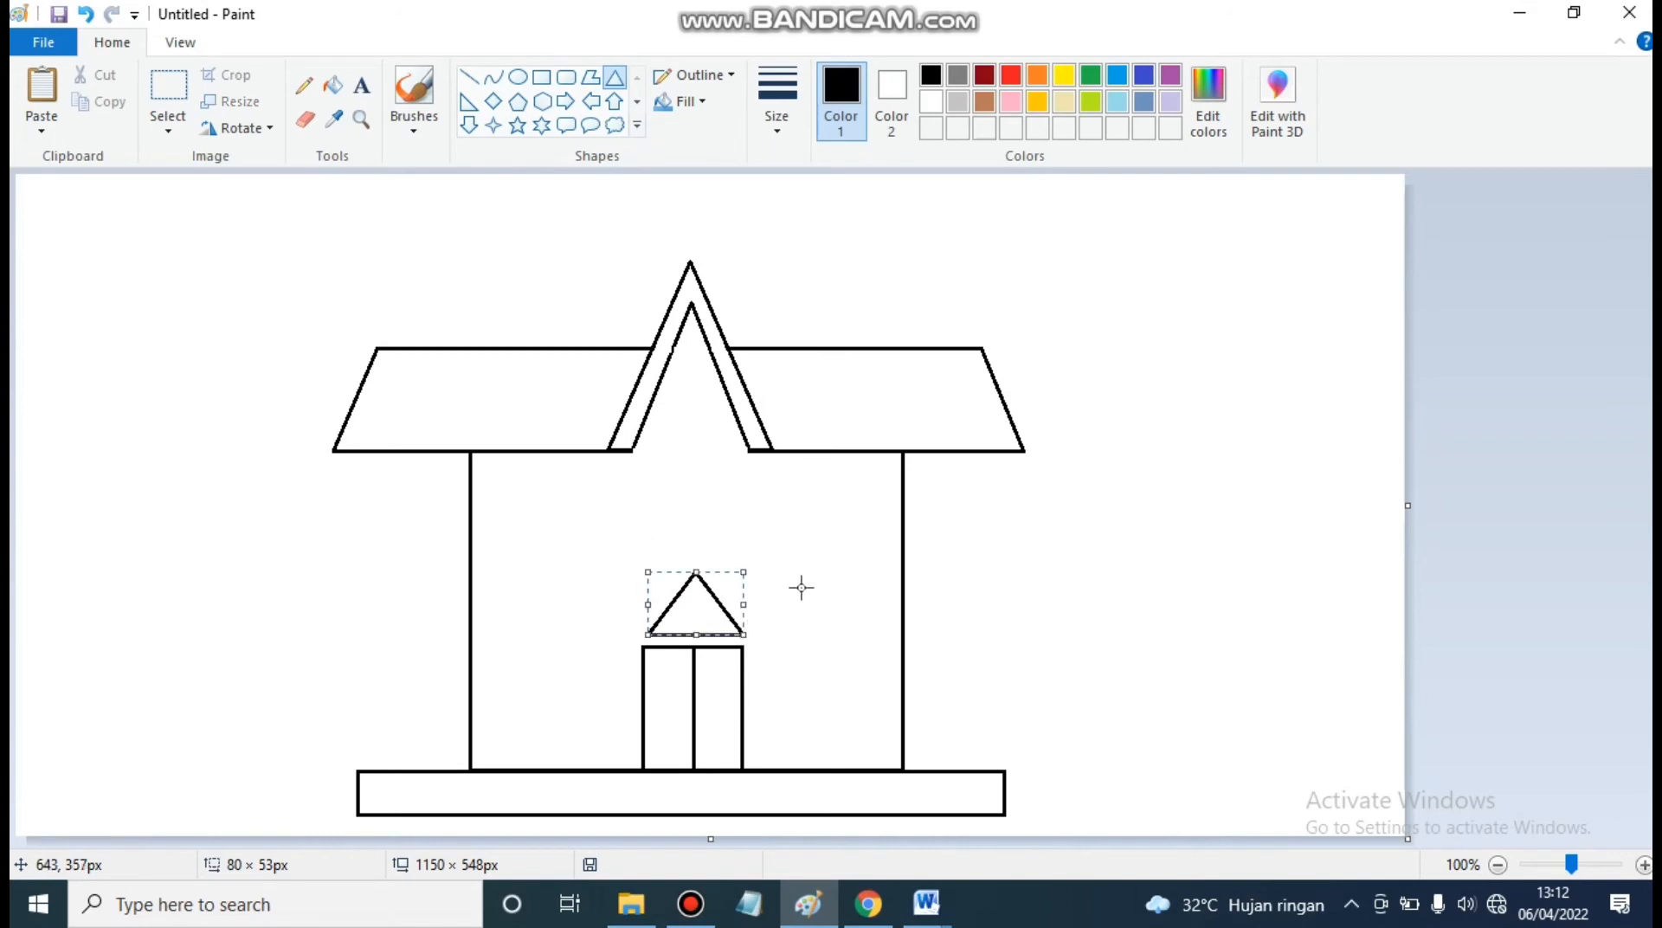
{"action": "key", "text": "Left"}
{"action": "key", "text": "Left"}
{"action": "key", "text": "Left"}
{"action": "key", "text": "Left"}
{"action": "key", "text": "Left"}
{"action": "key", "text": "Down"}
{"action": "key", "text": "Down"}
{"action": "key", "text": "Right"}
{"action": "key", "text": "Right"}
{"action": "key", "text": "Right"}
{"action": "key", "text": "Right"}
{"action": "key", "text": "Down"}
{"action": "key", "text": "Down"}
{"action": "key", "text": "Down"}
{"action": "key", "text": "Down"}
{"action": "key", "text": "Down"}
{"action": "key", "text": "Down"}
{"action": "left_click", "coordinate": [1046, 598]}
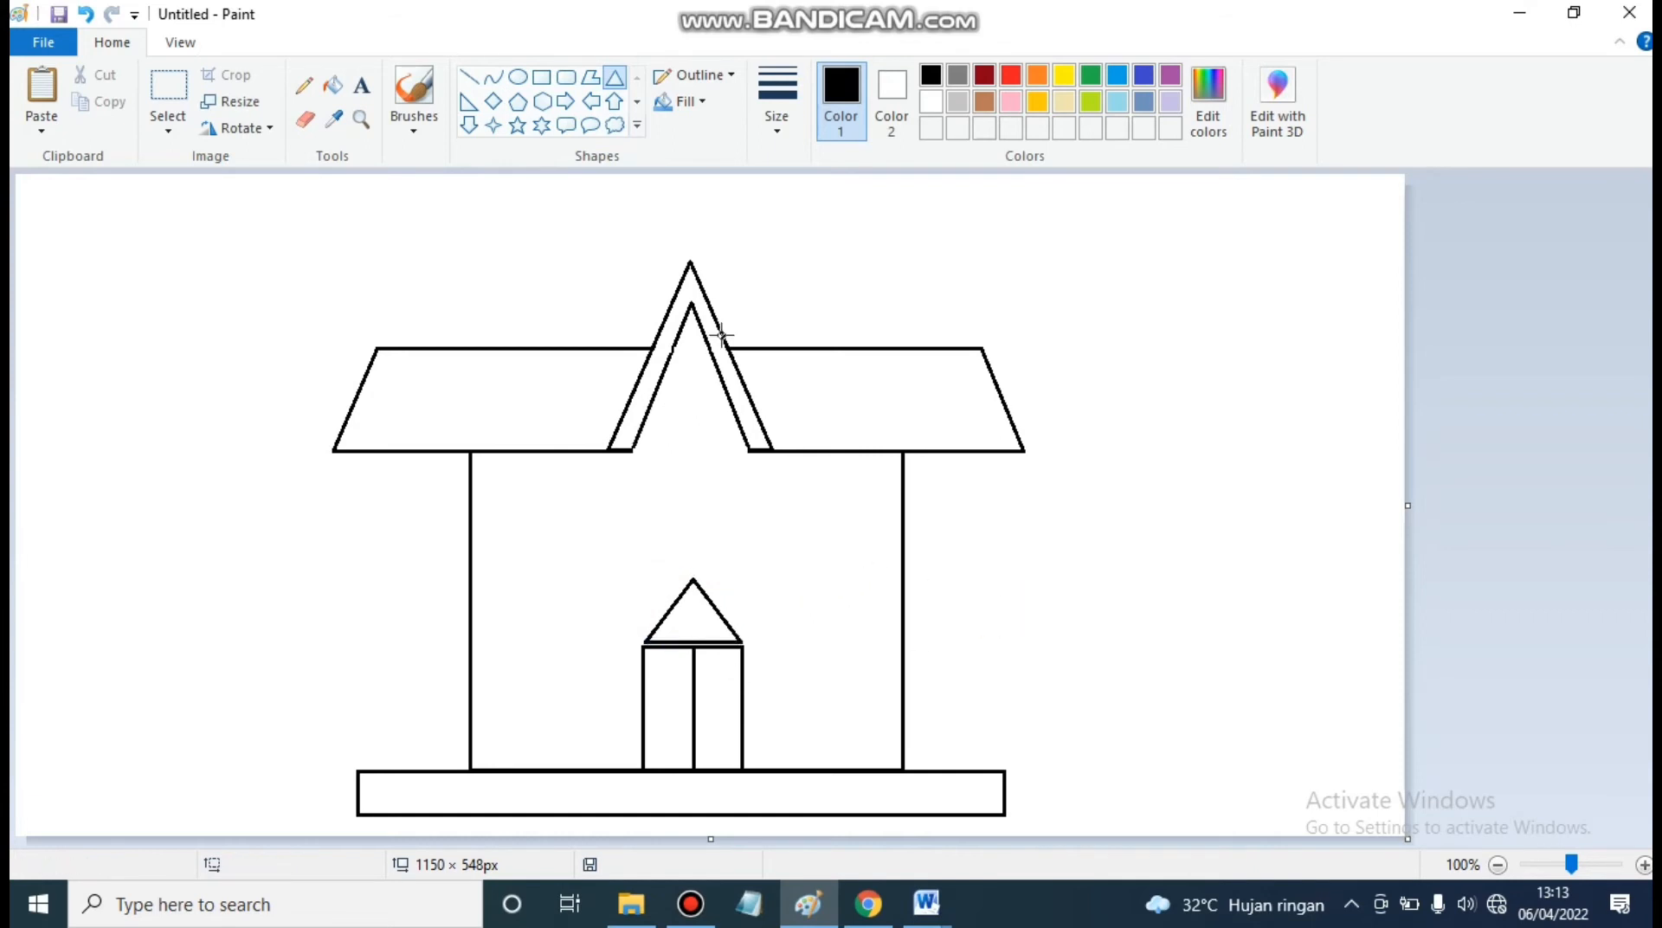
Step: Draw a window of about 69 × 50 px at the wall's upper left and divide it into four panes with two crossing lines
{"action": "left_click", "coordinate": [542, 77]}
{"action": "left_click_drag", "start_coordinate": [498, 488], "coordinate": [581, 548]}
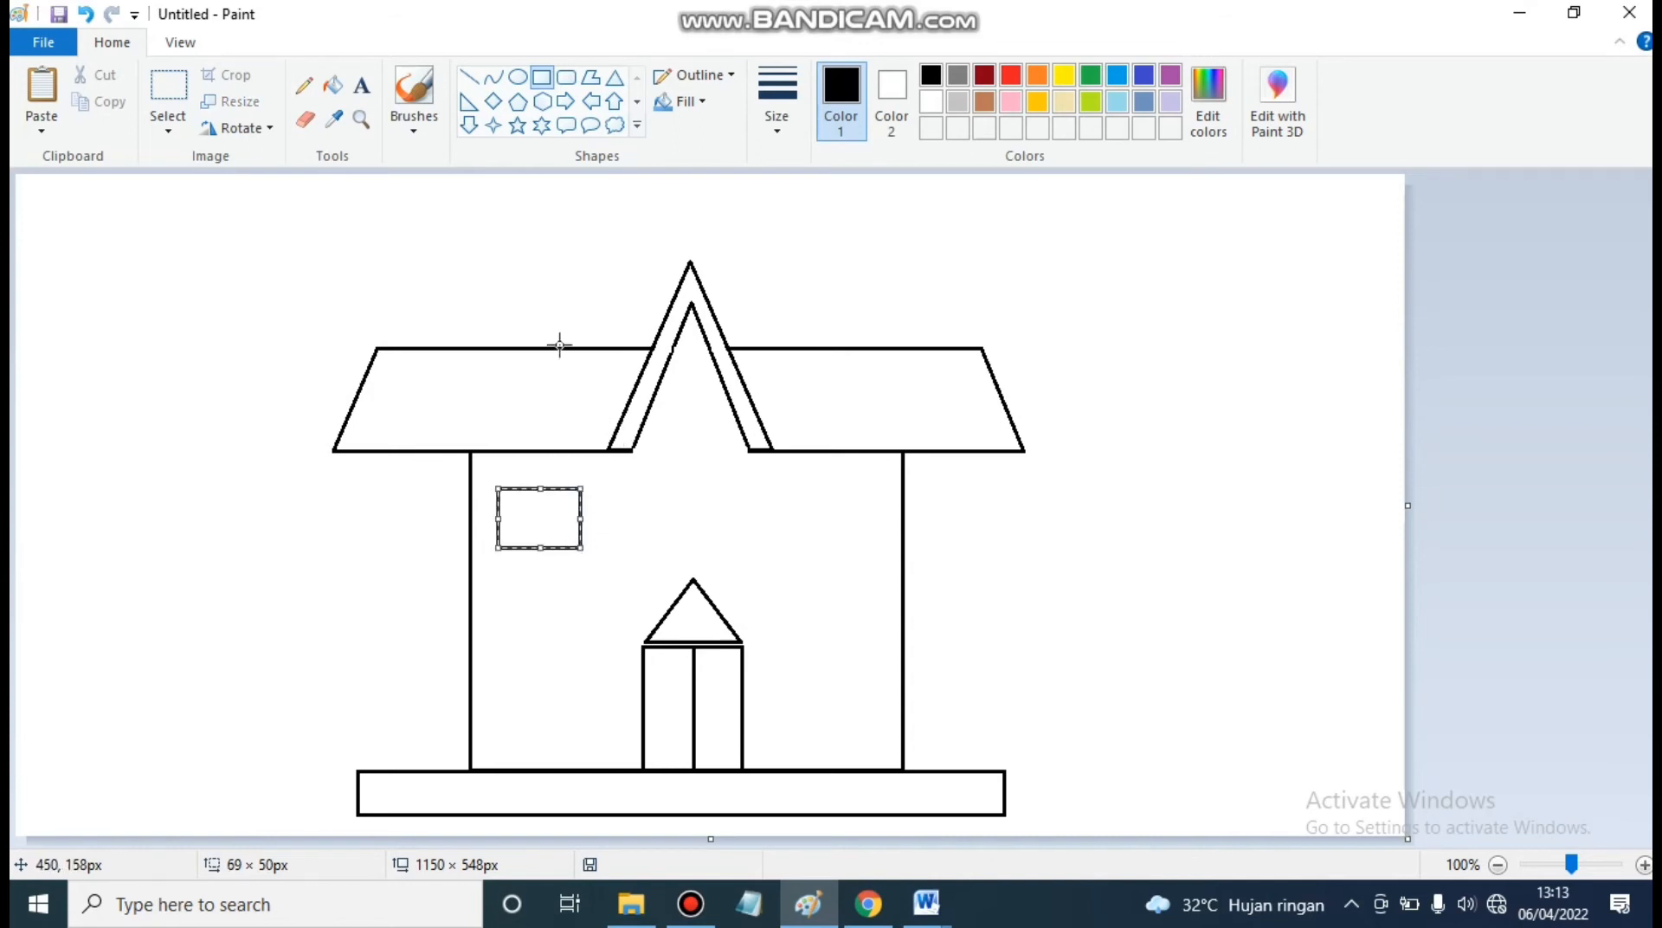
{"action": "left_click", "coordinate": [562, 243]}
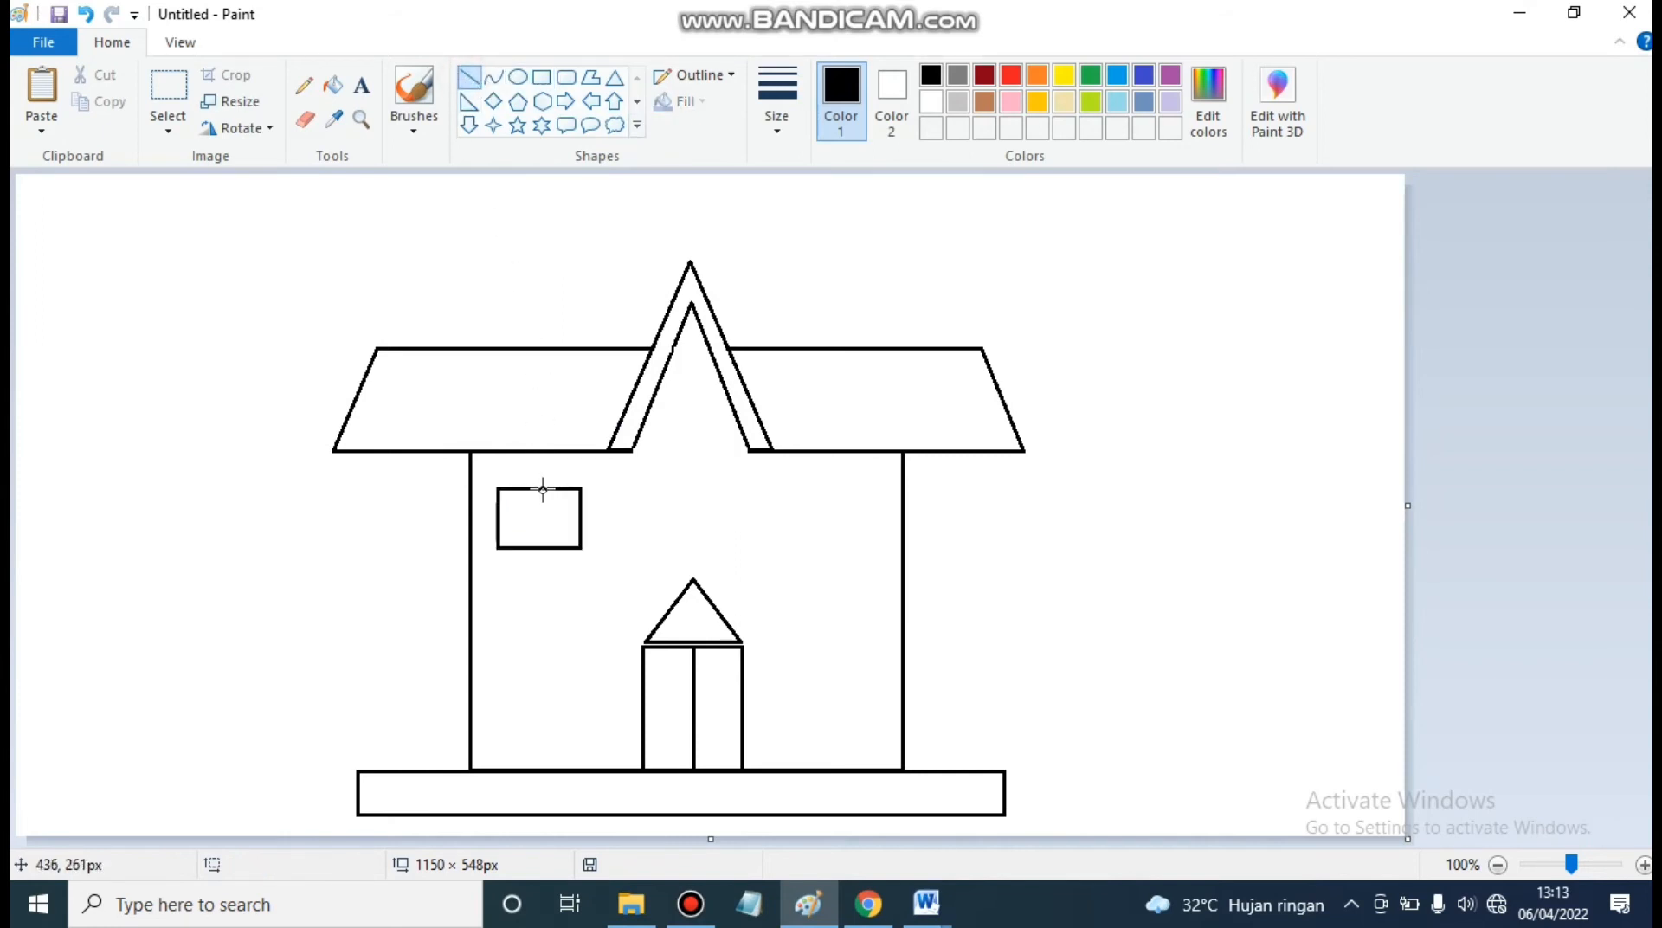
{"action": "left_click_drag", "start_coordinate": [540, 489], "coordinate": [540, 549]}
{"action": "left_click_drag", "start_coordinate": [497, 517], "coordinate": [582, 516]}
{"action": "left_click", "coordinate": [693, 473]}
Step: Copy the window and place two copies below it, forming a column of three along the wall's left side
{"action": "left_click", "coordinate": [163, 131]}
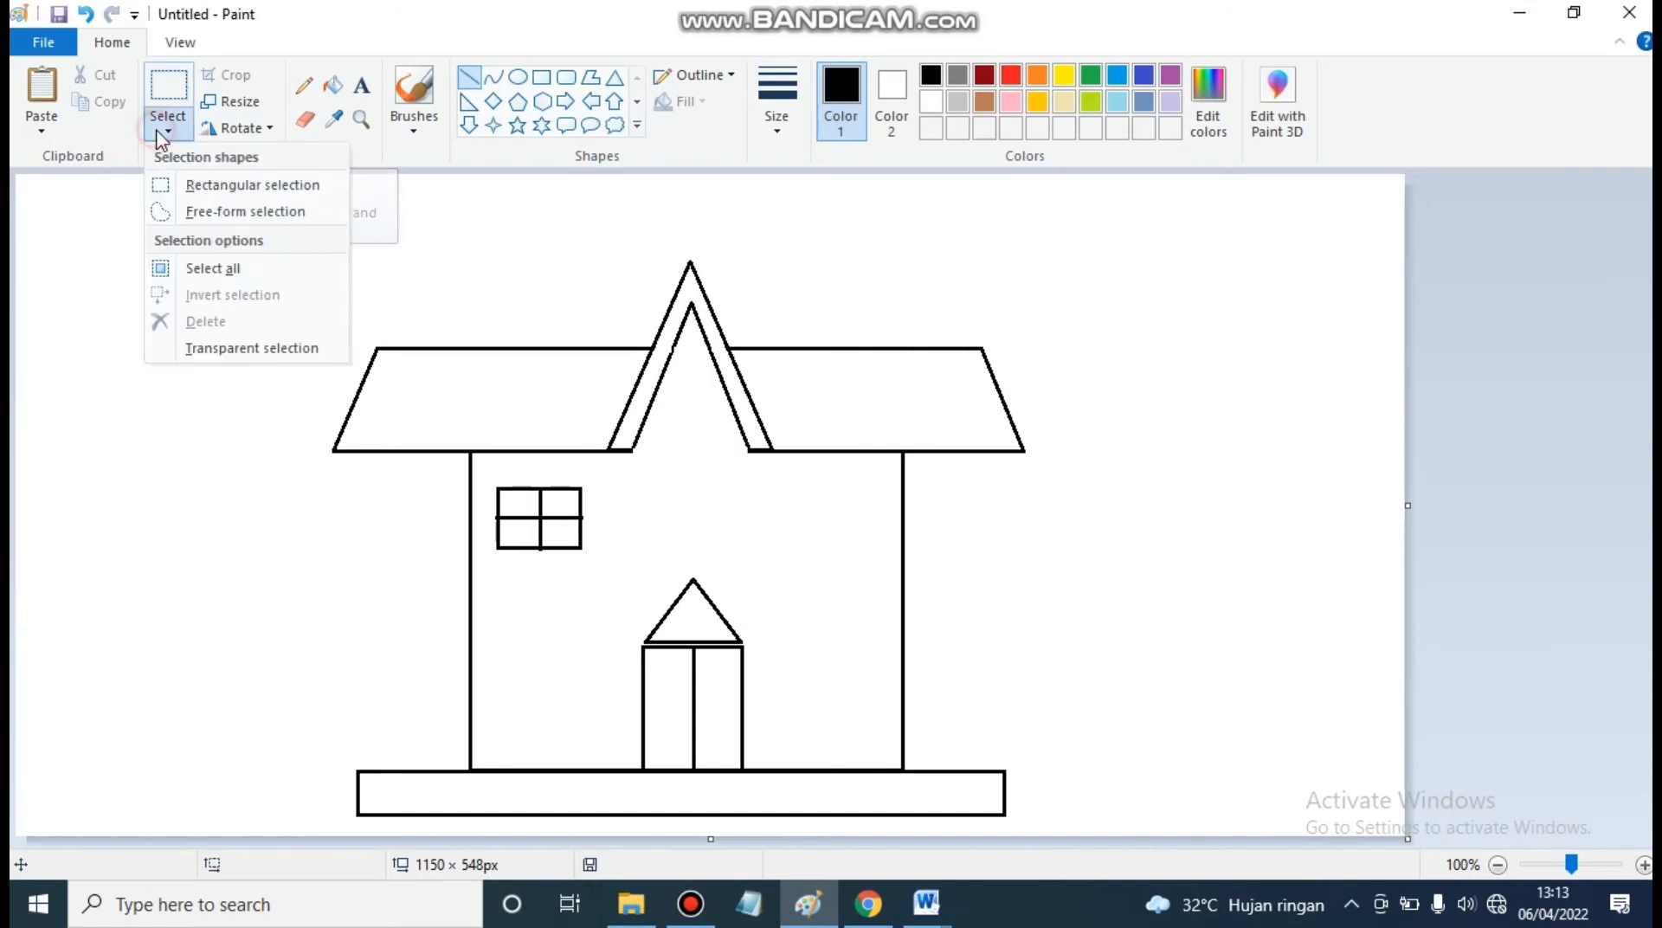
{"action": "left_click", "coordinate": [173, 186]}
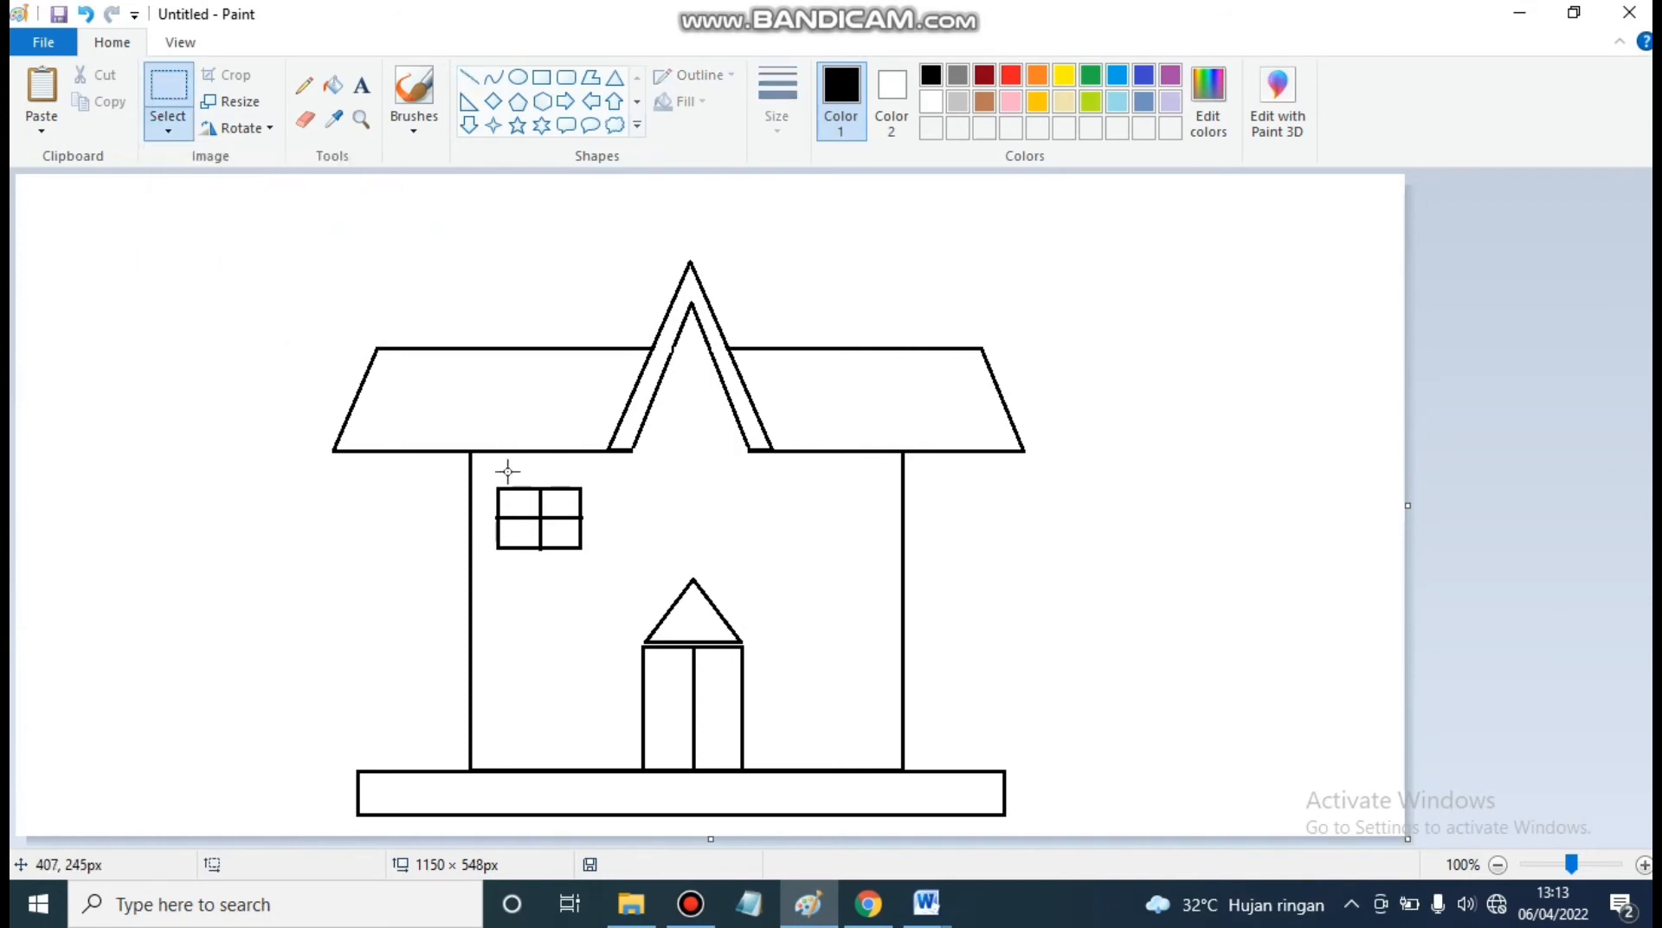
{"action": "left_click_drag", "start_coordinate": [478, 476], "coordinate": [597, 560]}
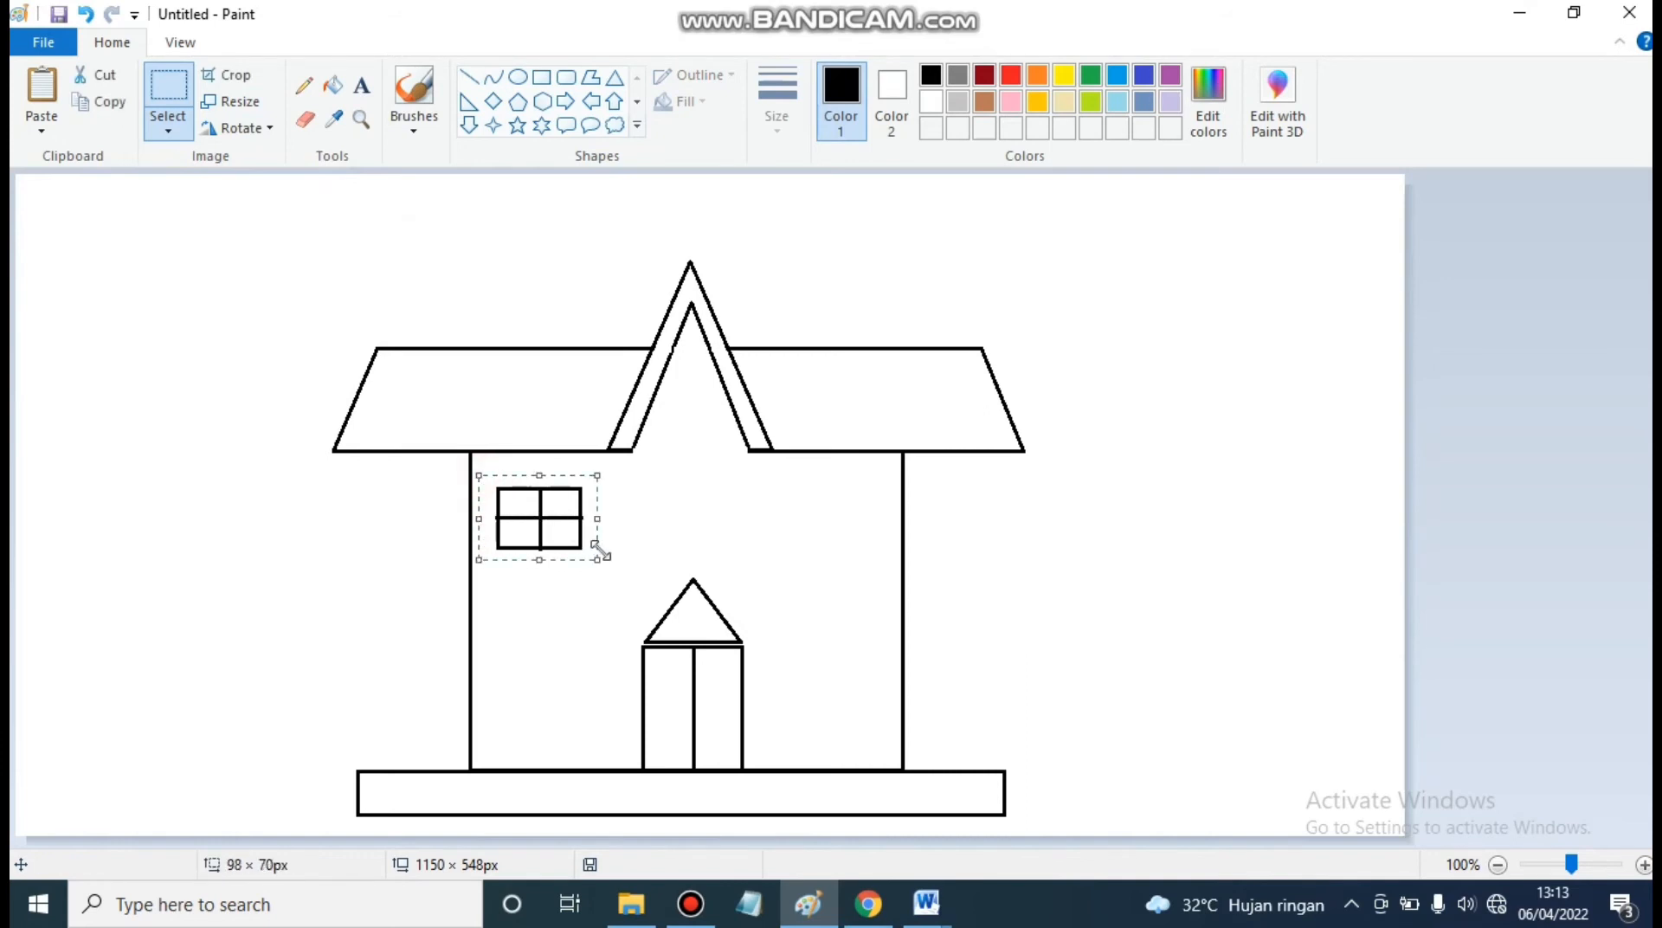
{"action": "left_click", "coordinate": [98, 101]}
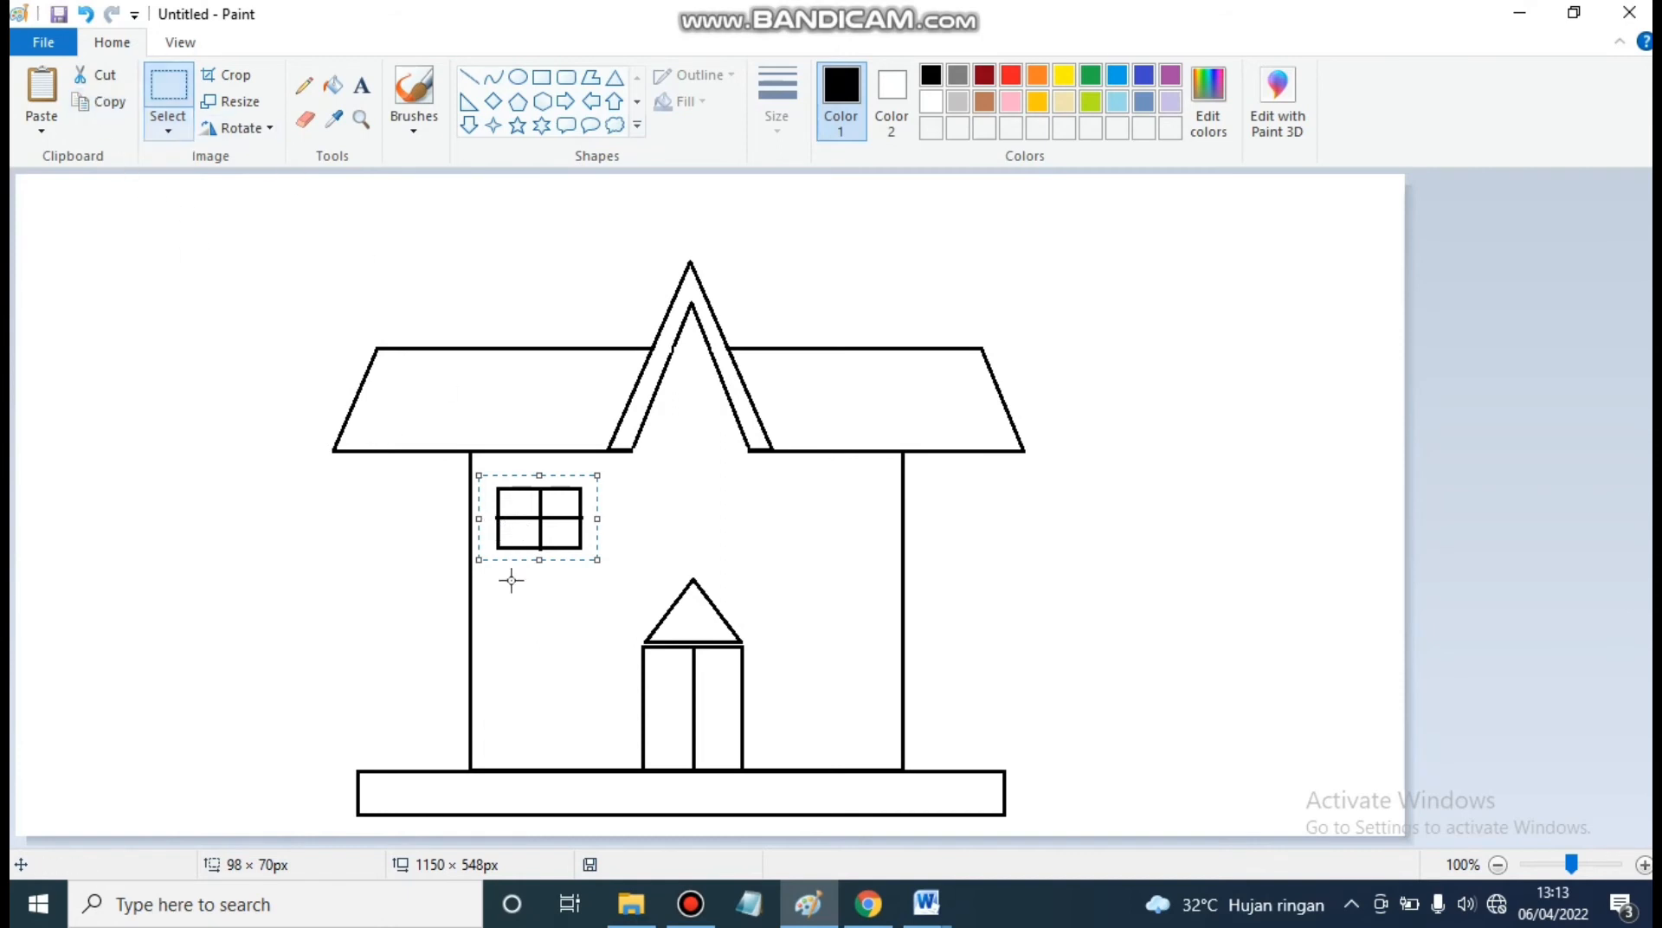
{"action": "left_click", "coordinate": [42, 91]}
{"action": "left_click_drag", "start_coordinate": [55, 222], "coordinate": [516, 629]}
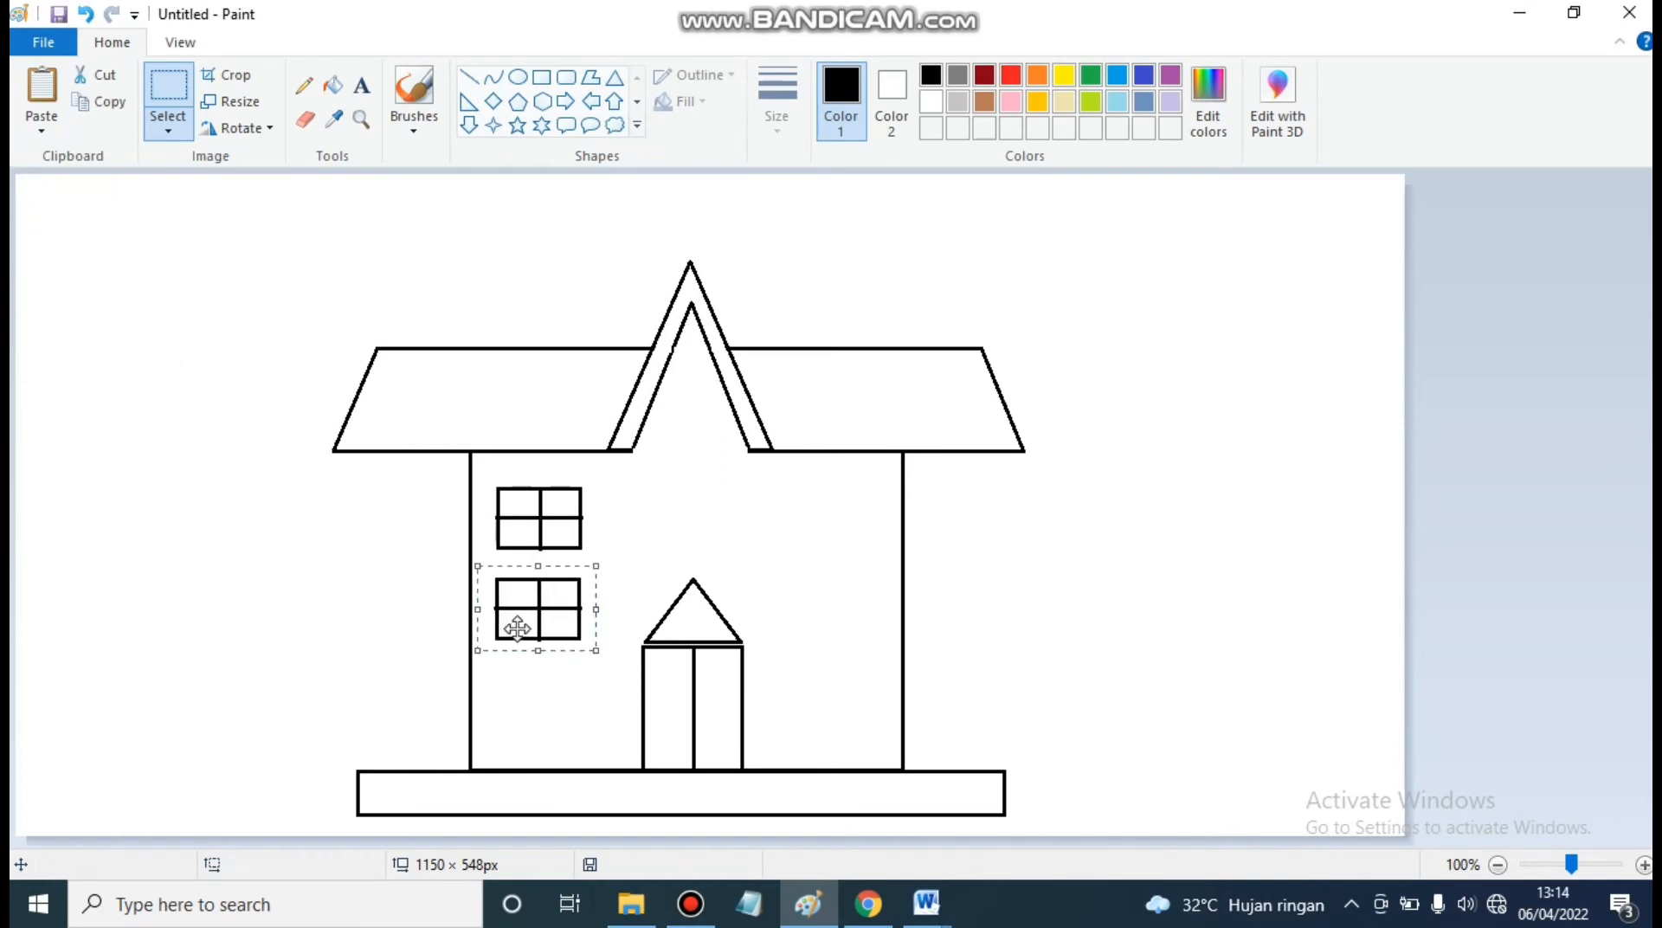
{"action": "left_click", "coordinate": [247, 422]}
{"action": "left_click", "coordinate": [33, 88]}
{"action": "left_click_drag", "start_coordinate": [91, 215], "coordinate": [554, 697]}
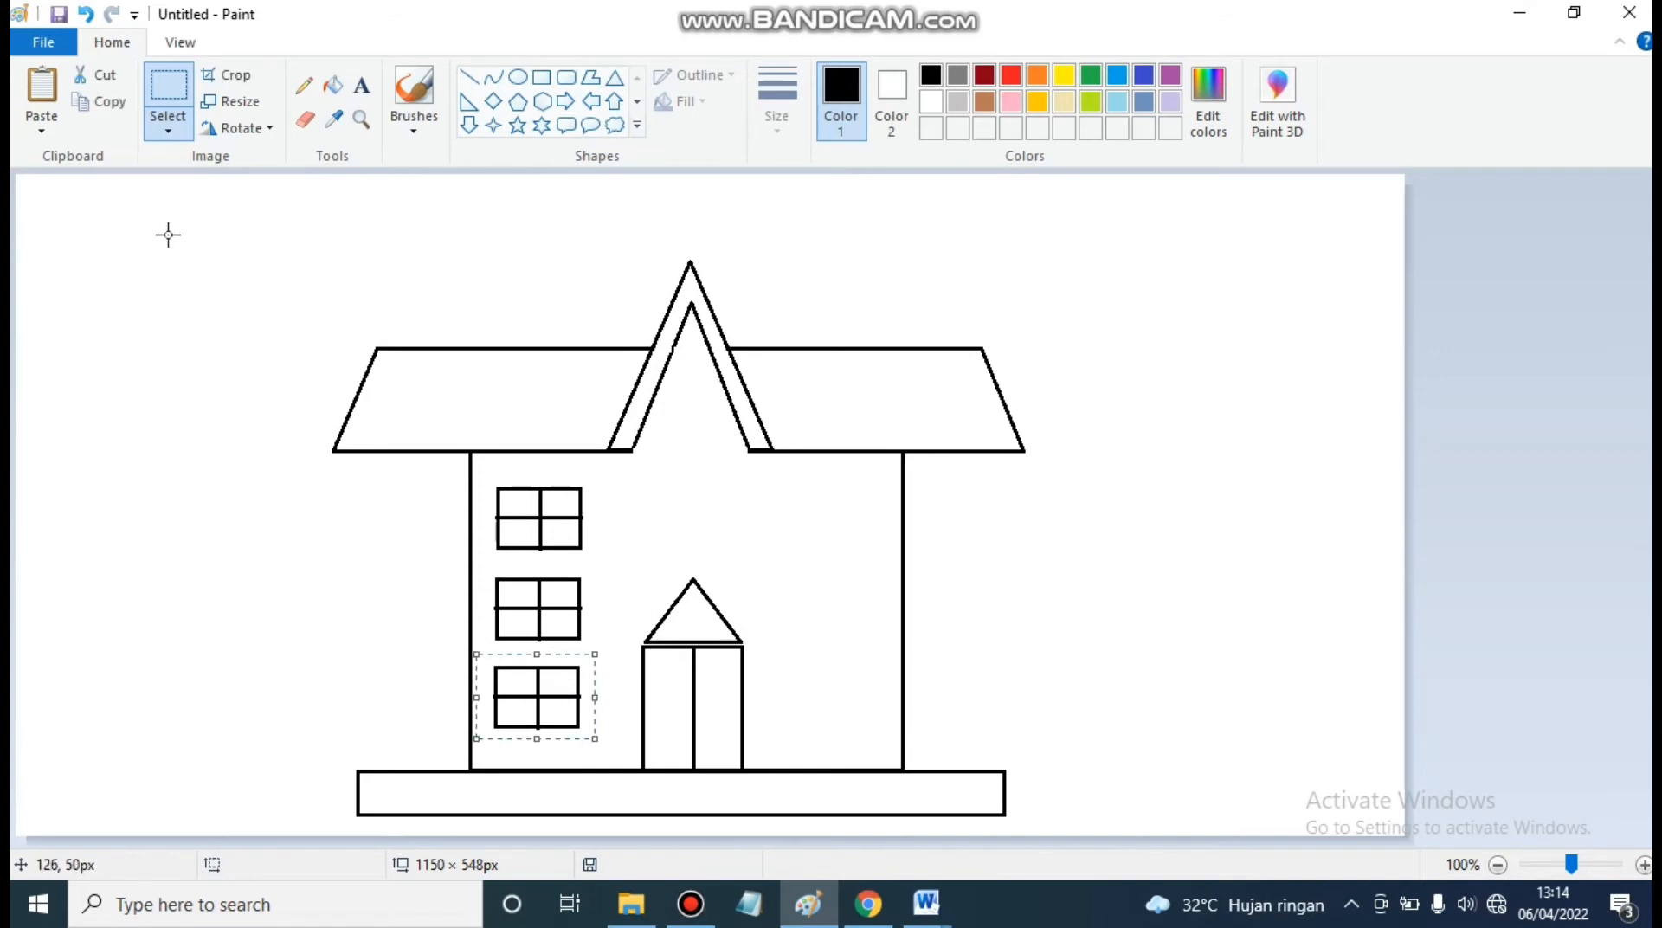
Step: Paste three more copies of the window and stack them along the wall's right side, roughly level with the left ones
{"action": "left_click", "coordinate": [41, 87]}
{"action": "left_click_drag", "start_coordinate": [69, 189], "coordinate": [818, 503]}
{"action": "left_click", "coordinate": [67, 185]}
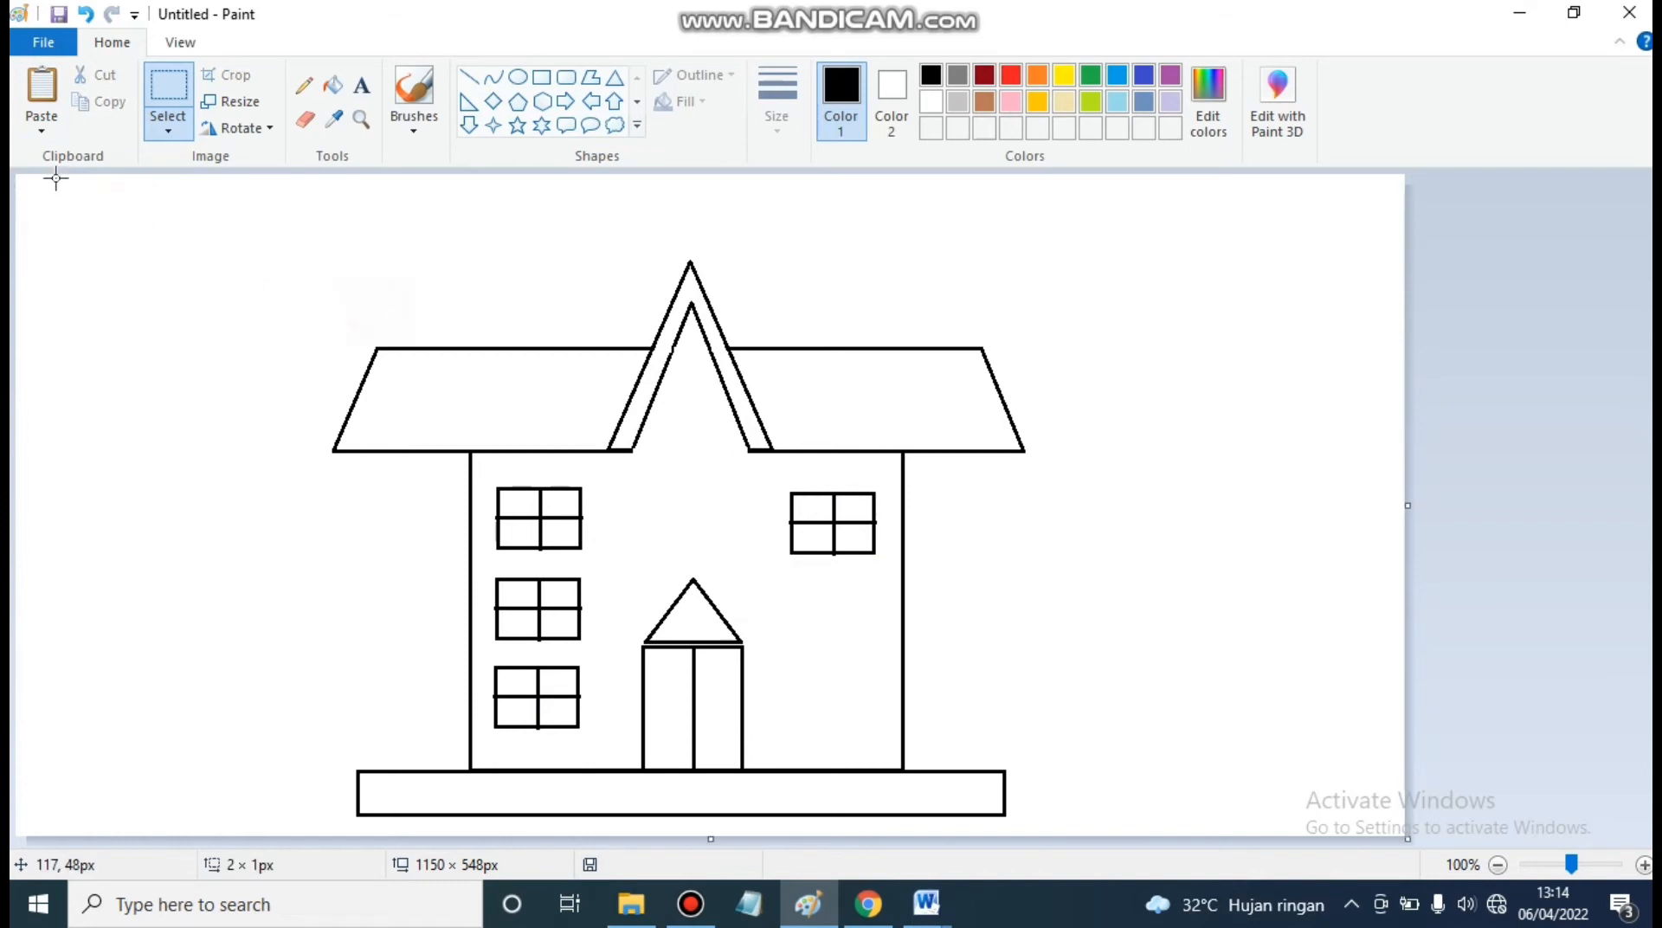
{"action": "left_click", "coordinate": [41, 91]}
{"action": "left_click_drag", "start_coordinate": [42, 197], "coordinate": [802, 612]}
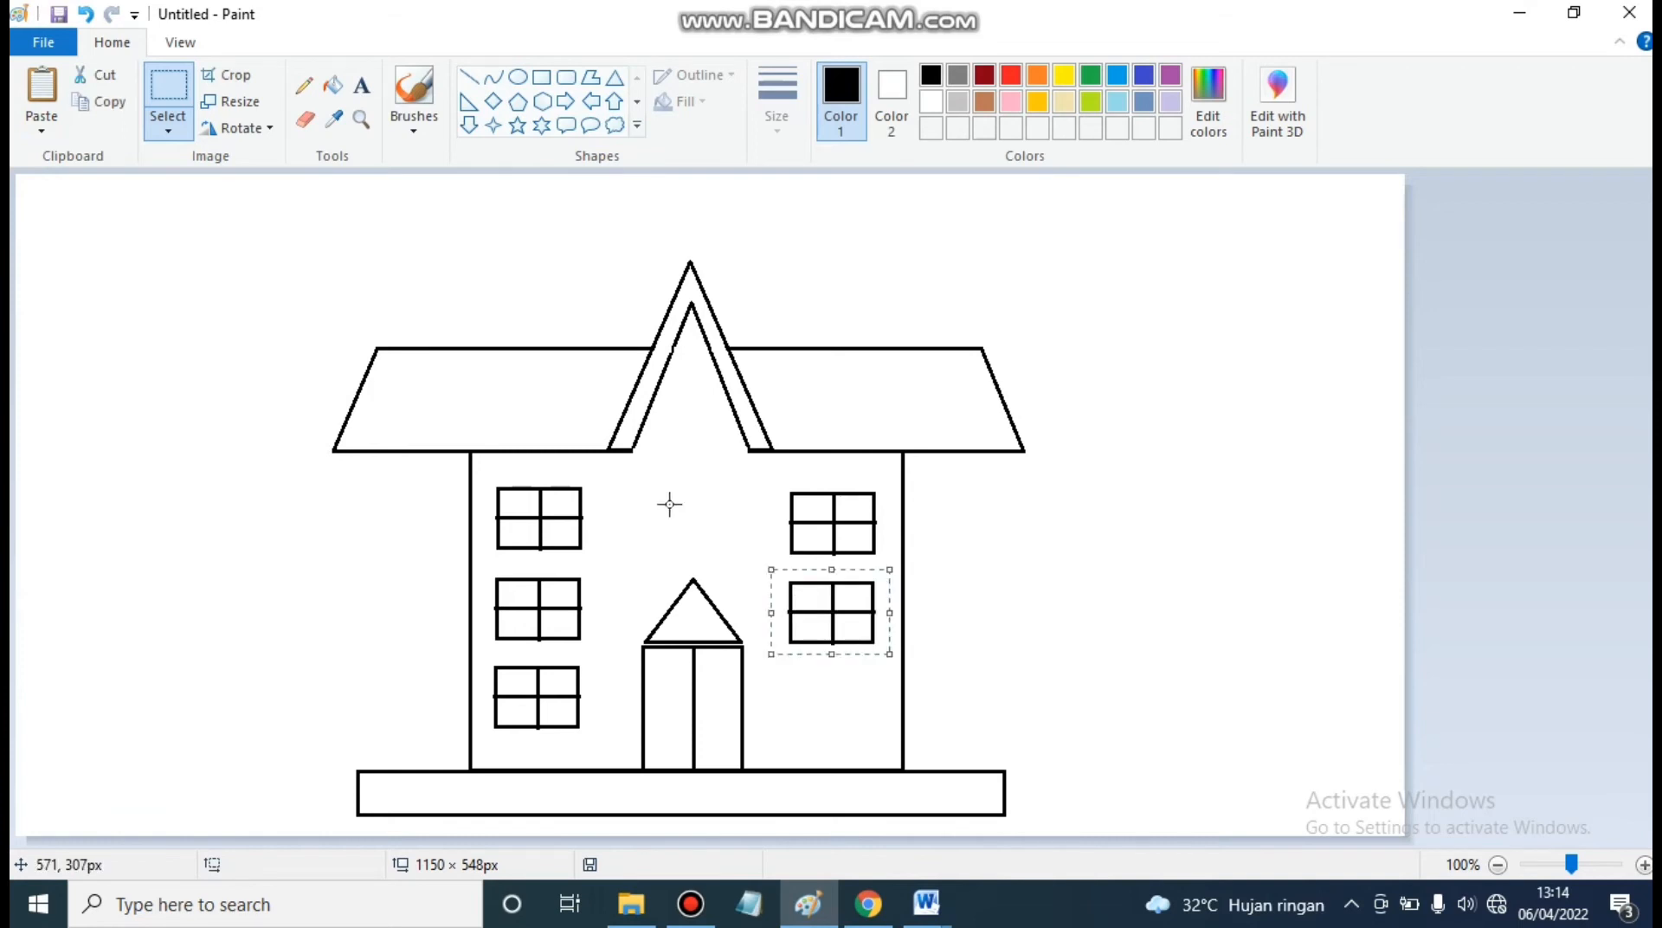
{"action": "left_click", "coordinate": [41, 91]}
{"action": "left_click_drag", "start_coordinate": [58, 216], "coordinate": [813, 699]}
{"action": "left_click", "coordinate": [1010, 646]}
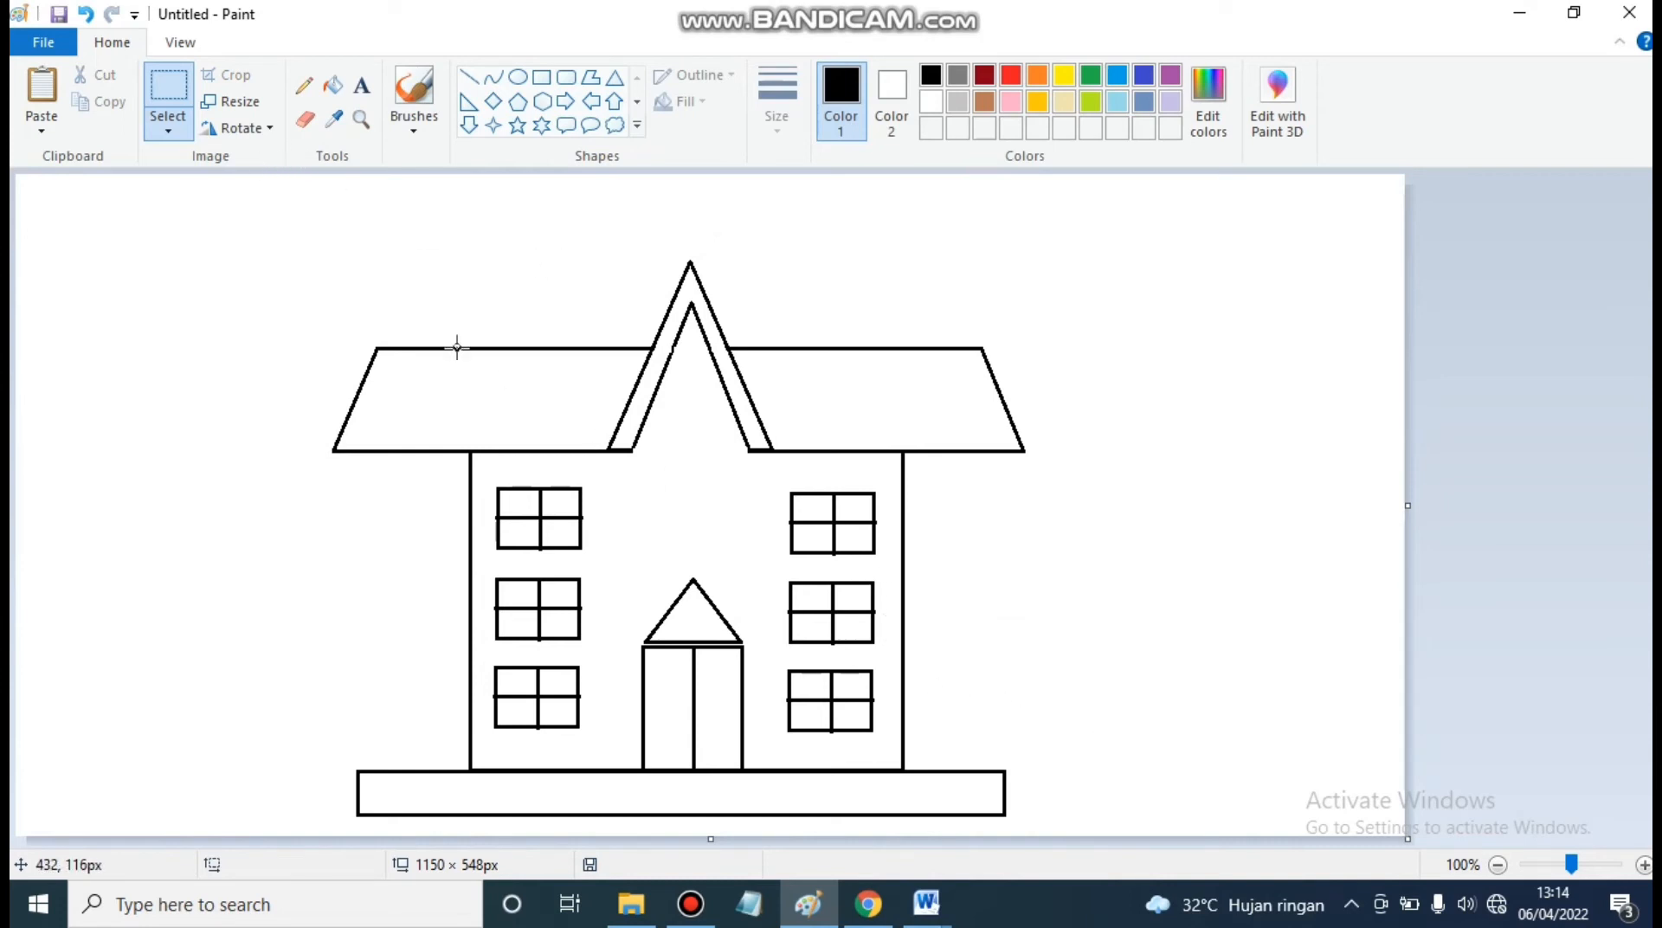
Step: Draw a circle of about 45 × 47 px inside the gable and add a vertical and a horizontal line as clock hands
{"action": "left_click", "coordinate": [518, 77]}
{"action": "left_click_drag", "start_coordinate": [664, 401], "coordinate": [717, 458]}
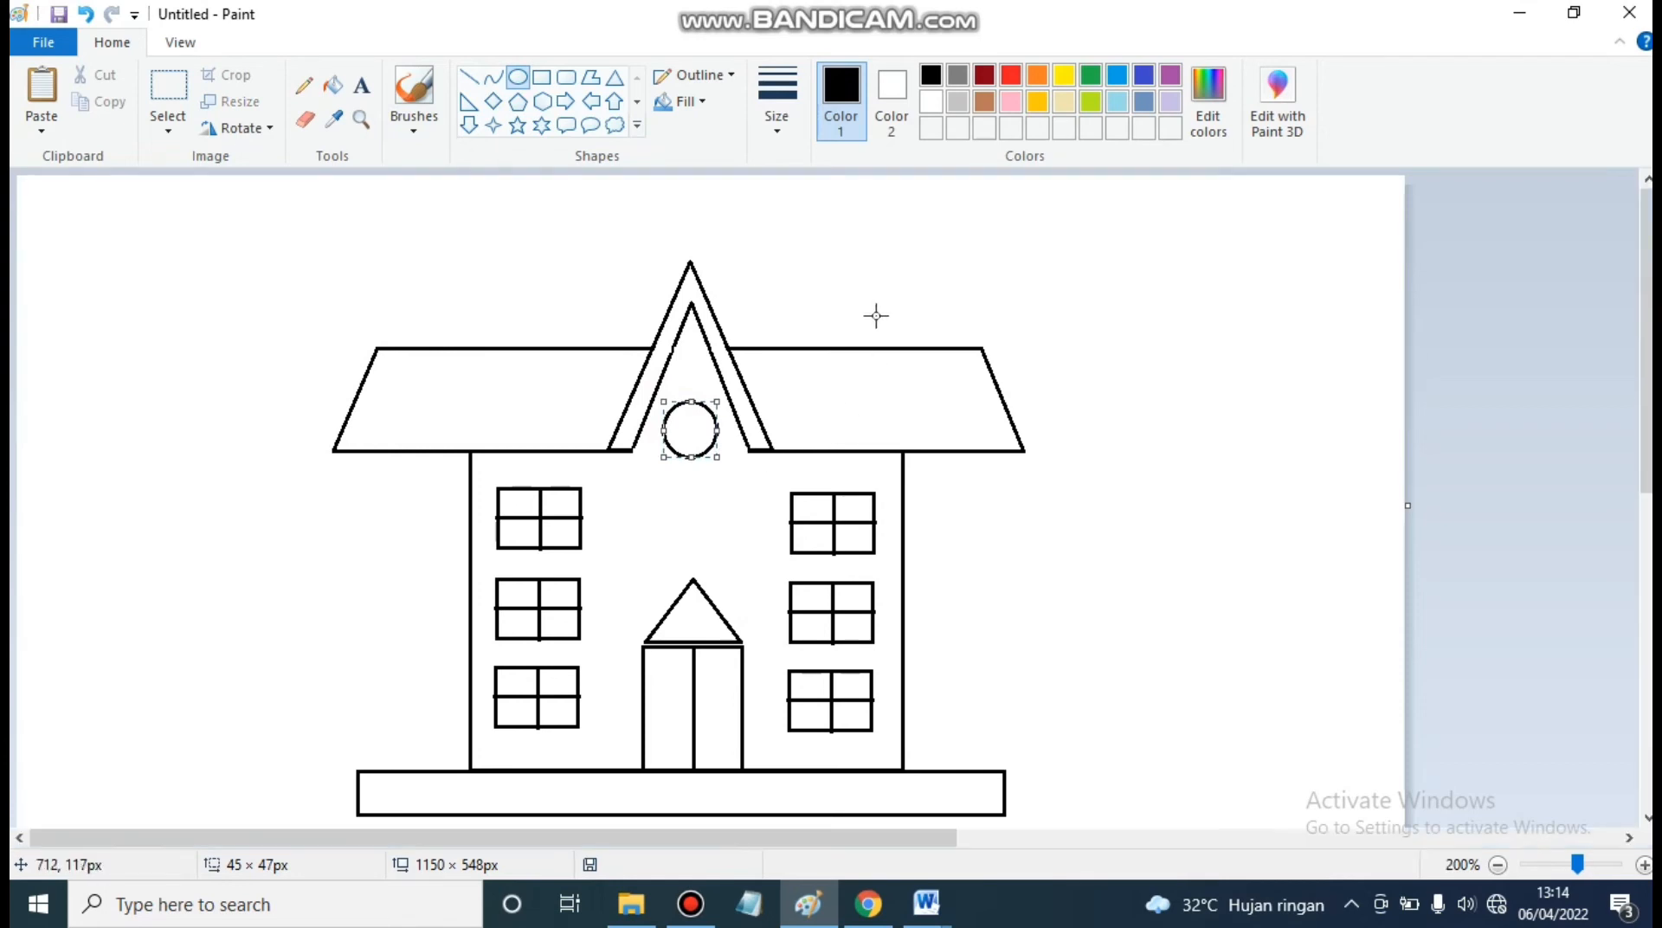
{"action": "scroll", "coordinate": [987, 427], "scroll_direction": "up", "scroll_amount": 1}
{"action": "left_click", "coordinate": [1226, 838]}
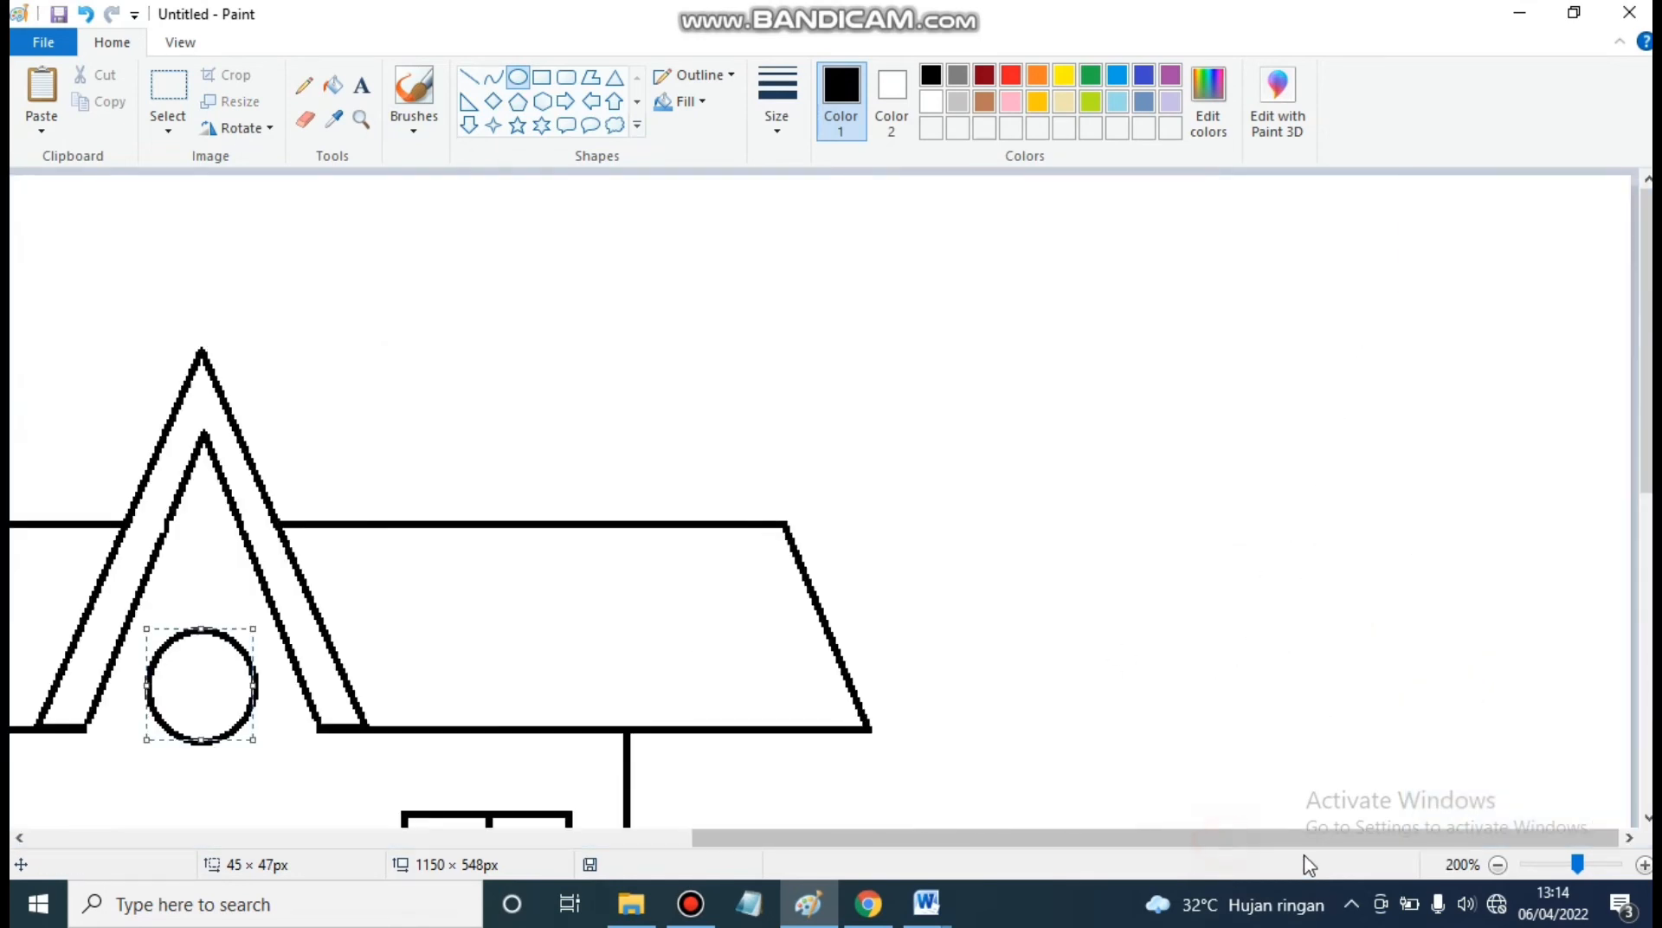
{"action": "scroll", "coordinate": [1292, 770], "scroll_direction": "down", "scroll_amount": 5}
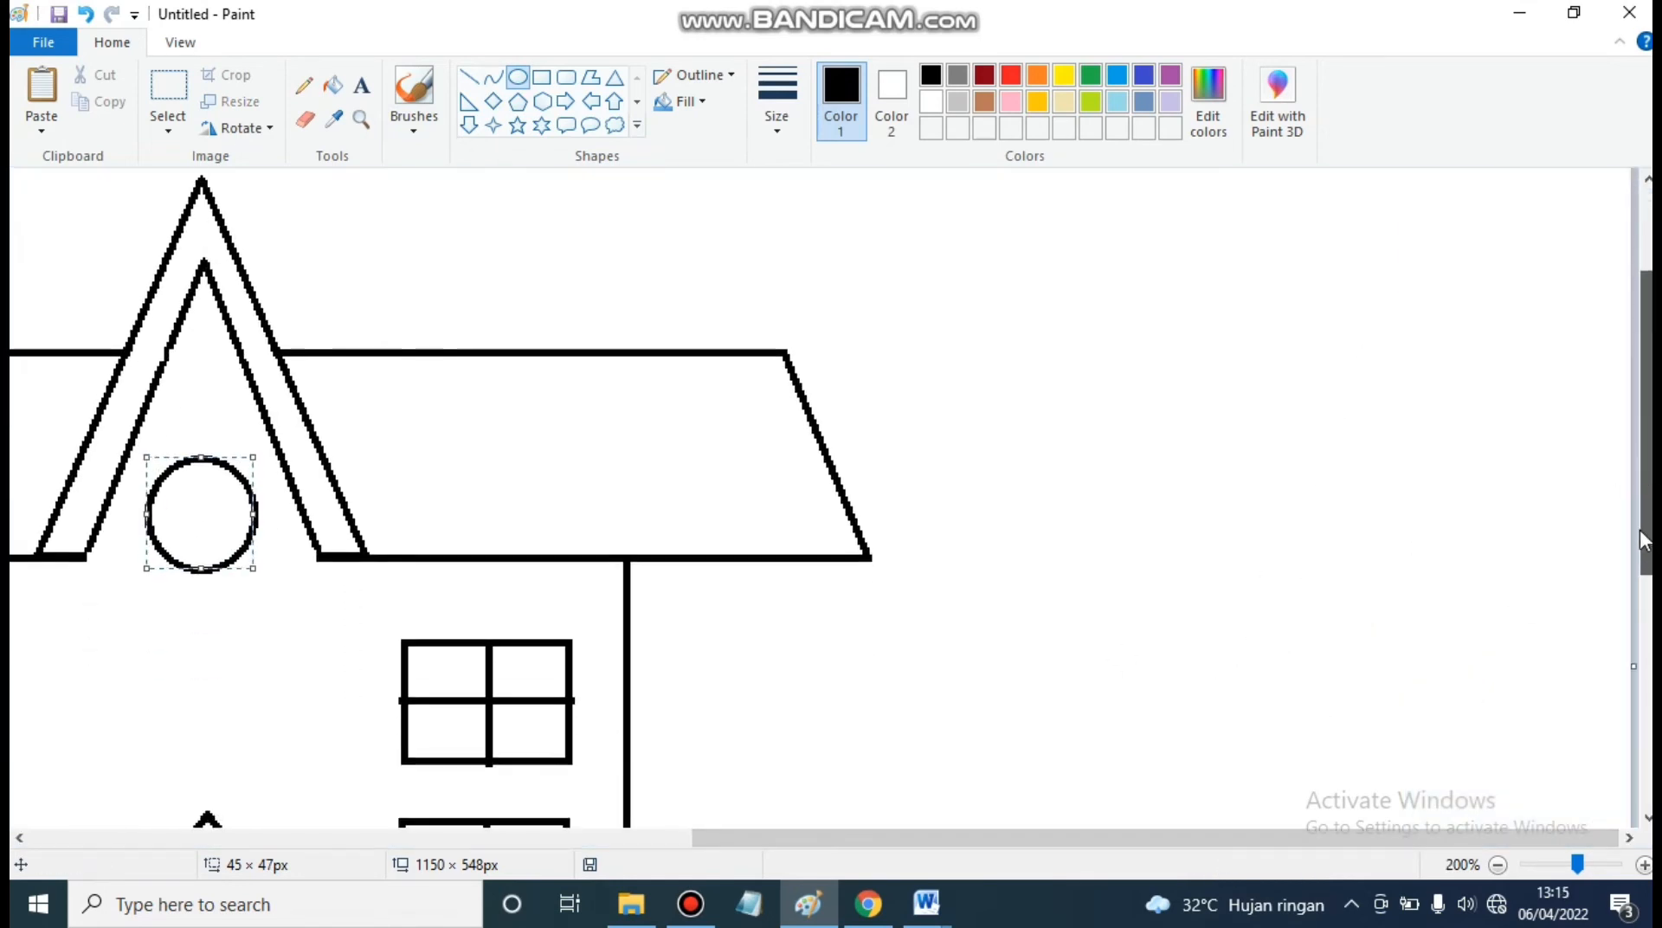
{"action": "left_click_drag", "start_coordinate": [1288, 839], "coordinate": [1125, 840]}
{"action": "left_click", "coordinate": [854, 267]}
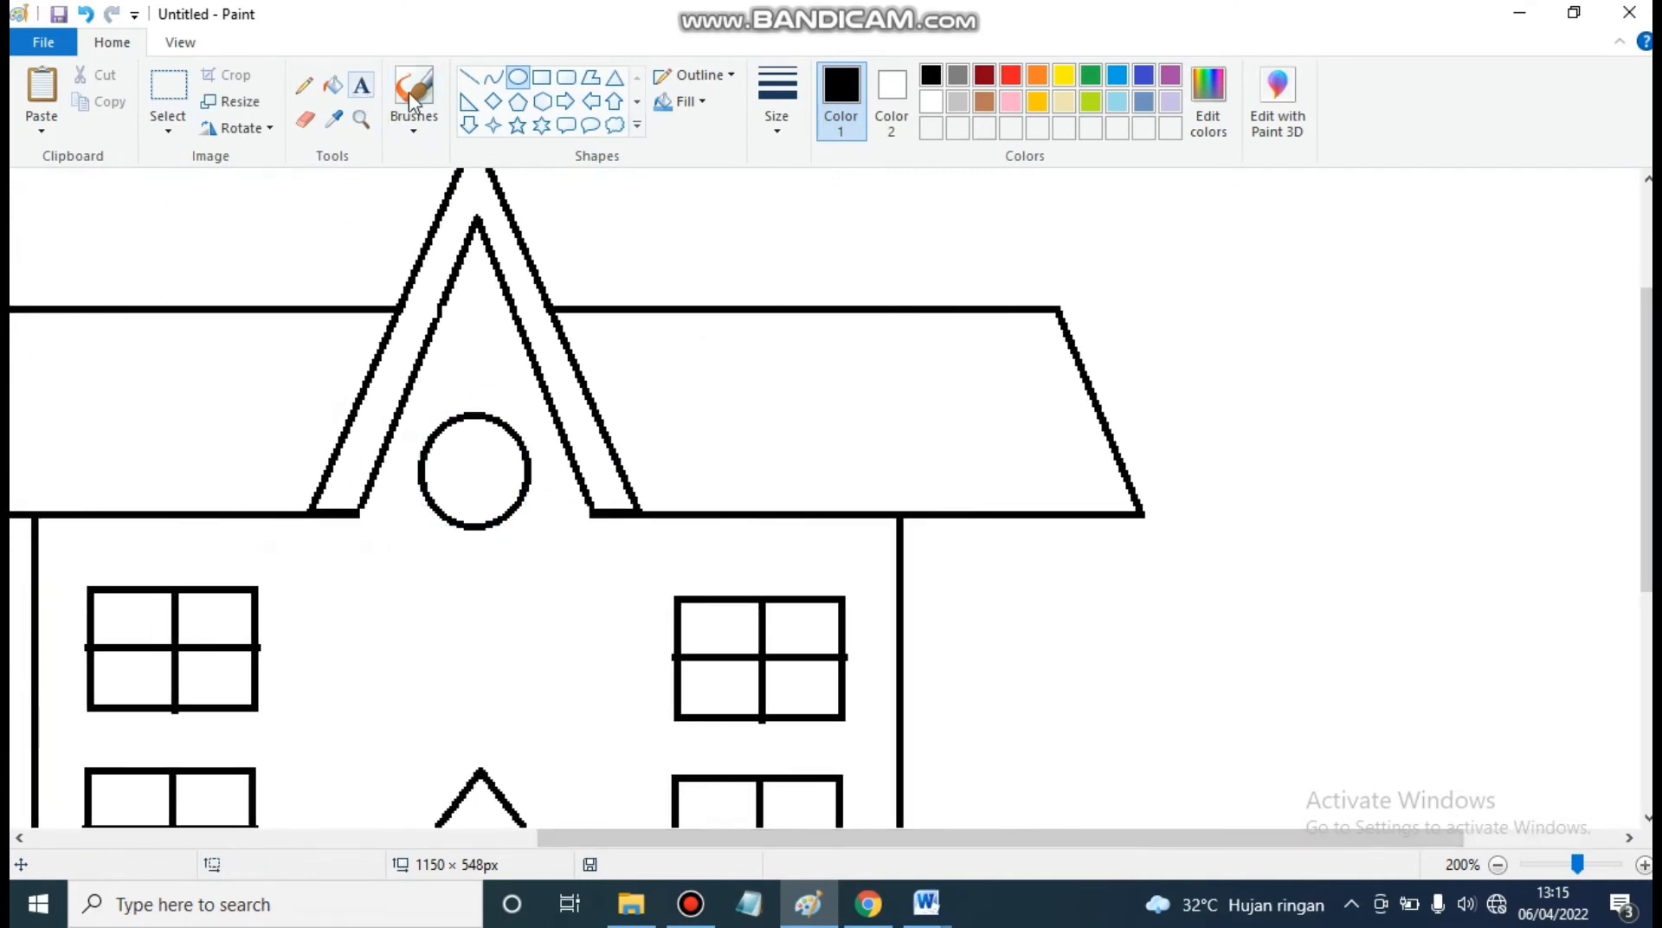
{"action": "left_click", "coordinate": [468, 79]}
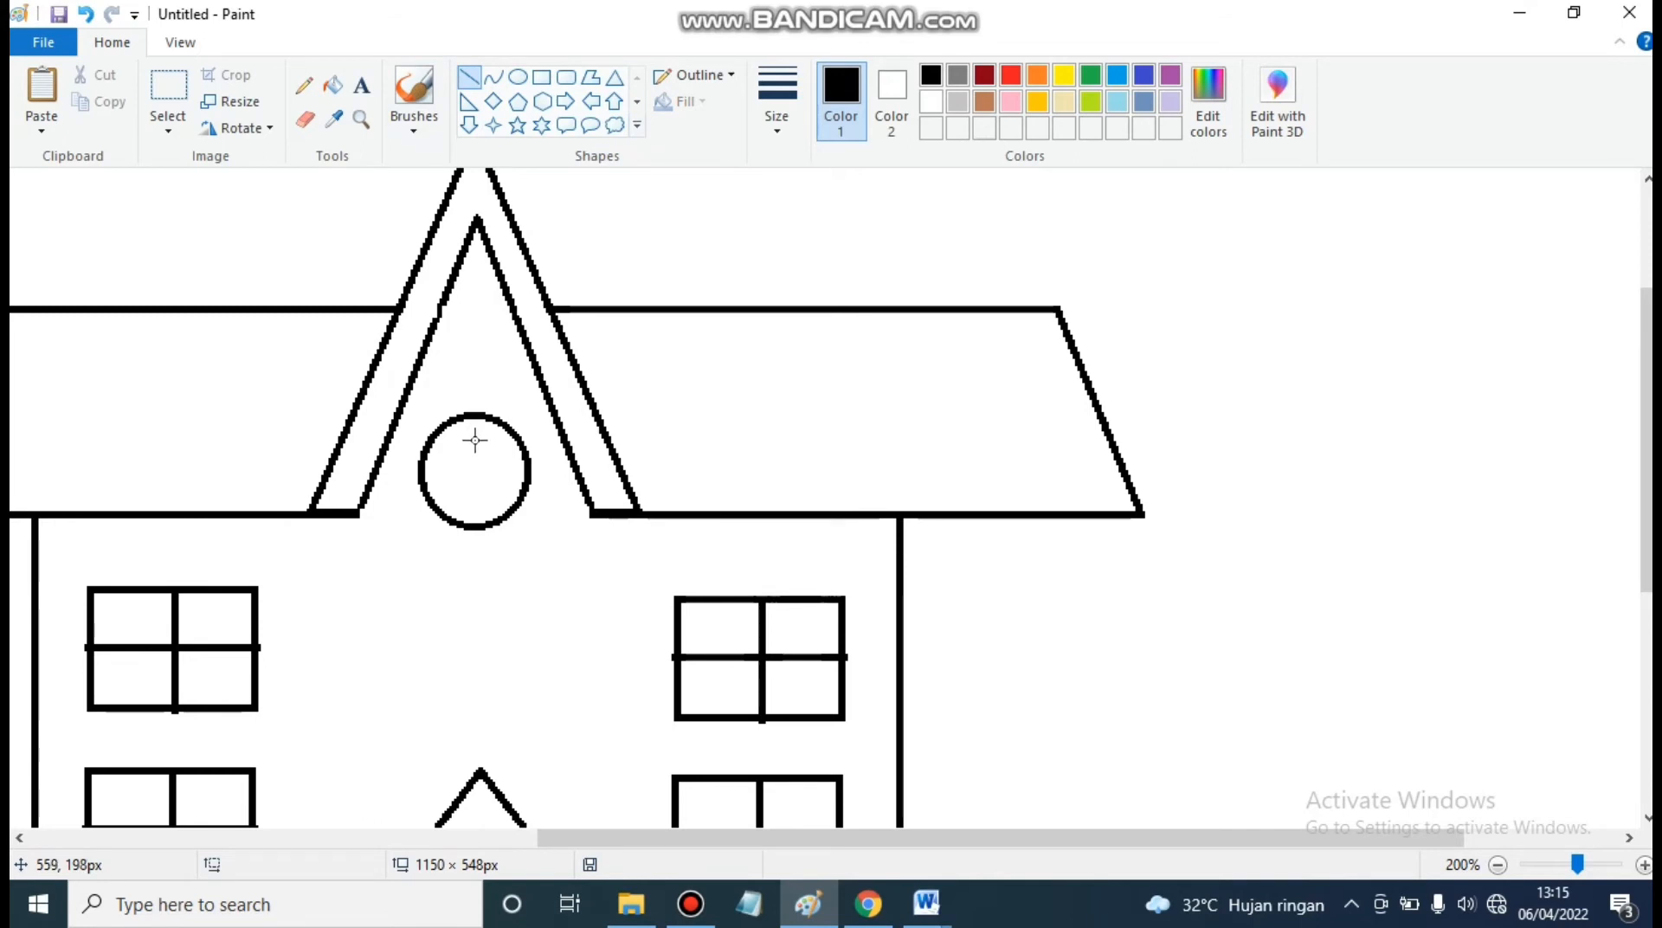
{"action": "mouse_move", "coordinate": [476, 446]}
{"action": "left_mouse_down"}
{"action": "mouse_move", "coordinate": [474, 477]}
{"action": "mouse_move", "coordinate": [425, 470]}
{"action": "left_mouse_up"}
{"action": "left_click", "coordinate": [498, 472]}
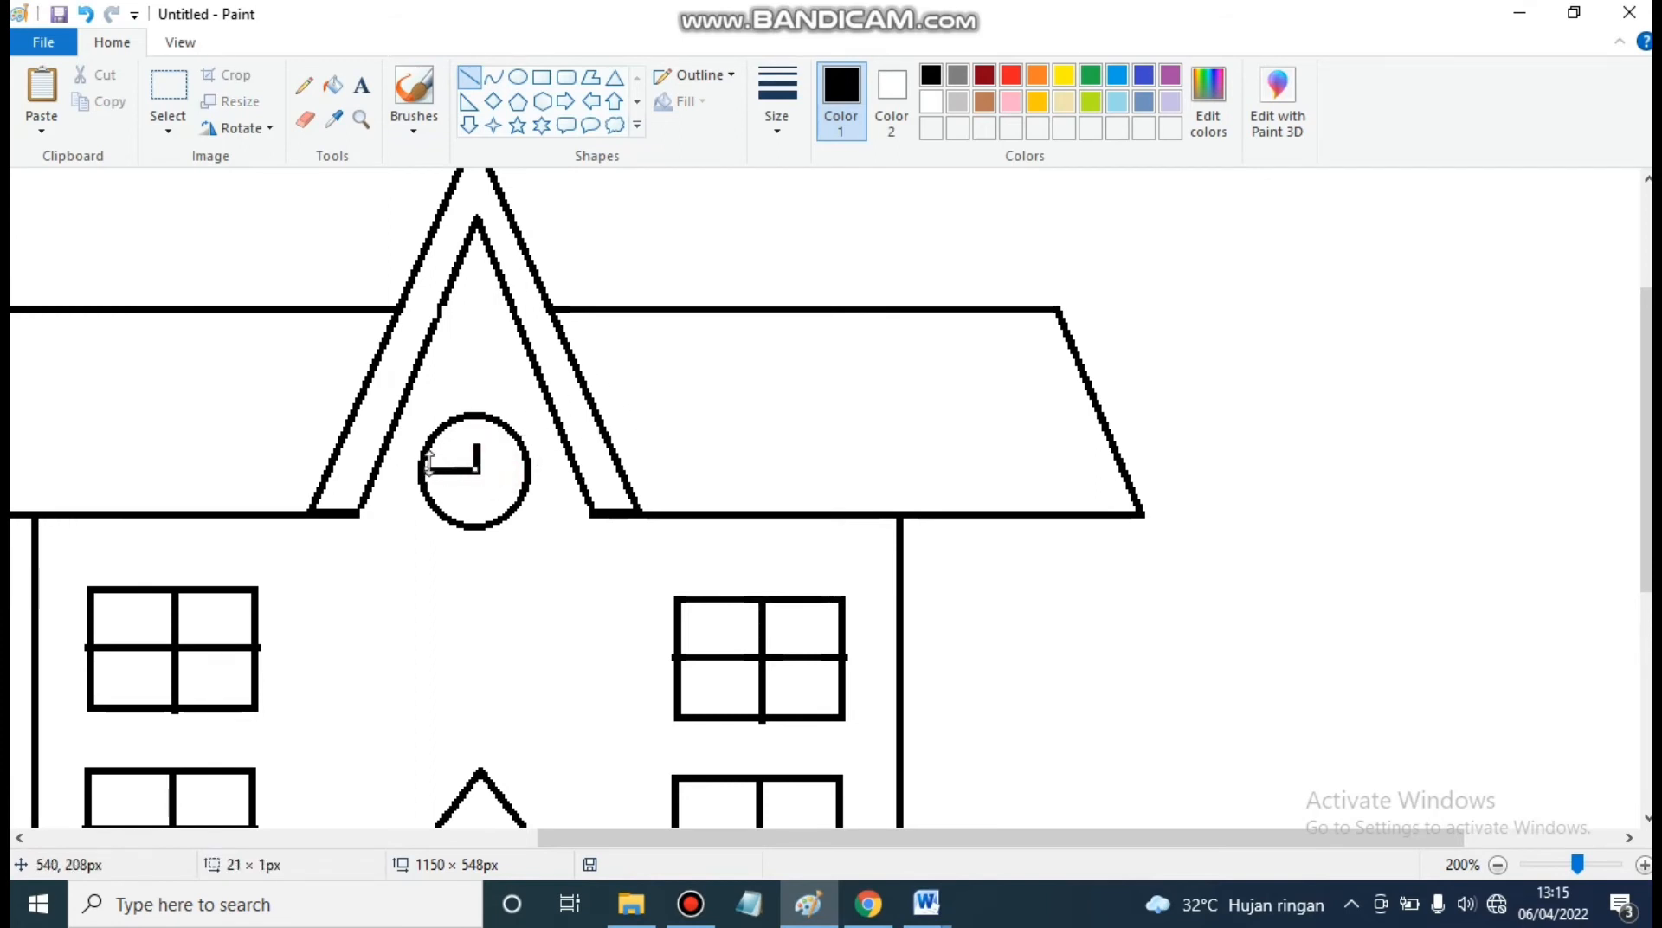
{"action": "left_click_drag", "start_coordinate": [425, 470], "coordinate": [436, 470]}
{"action": "scroll", "coordinate": [668, 247], "scroll_direction": "down", "scroll_amount": 1}
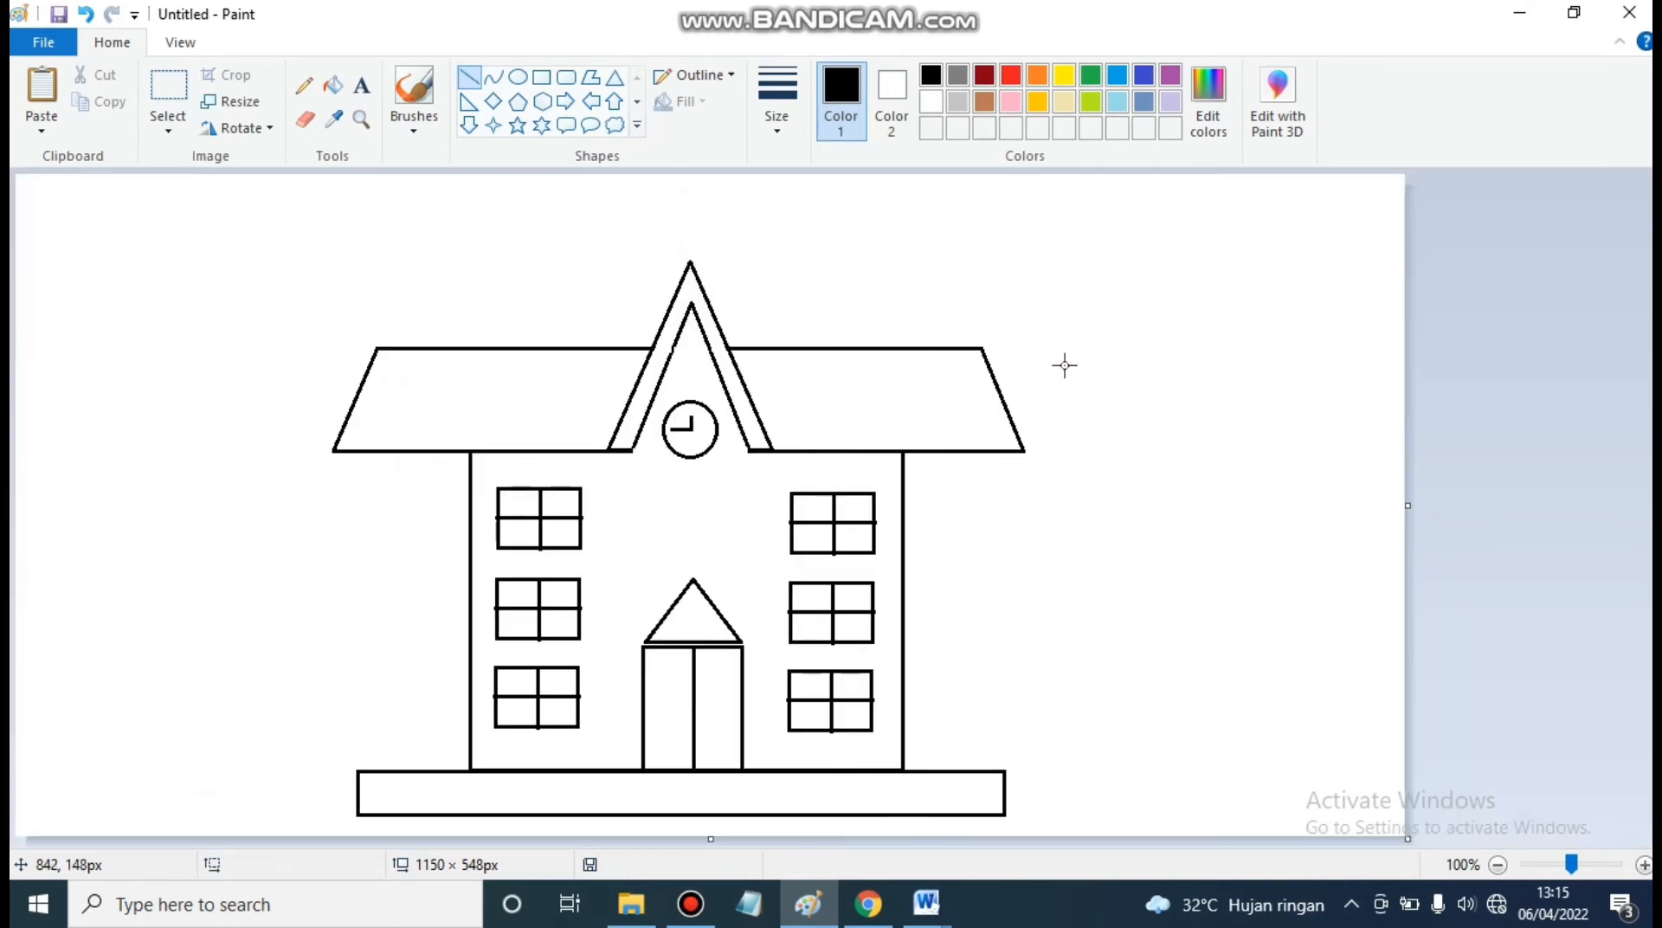
{"action": "left_click", "coordinate": [1091, 491]}
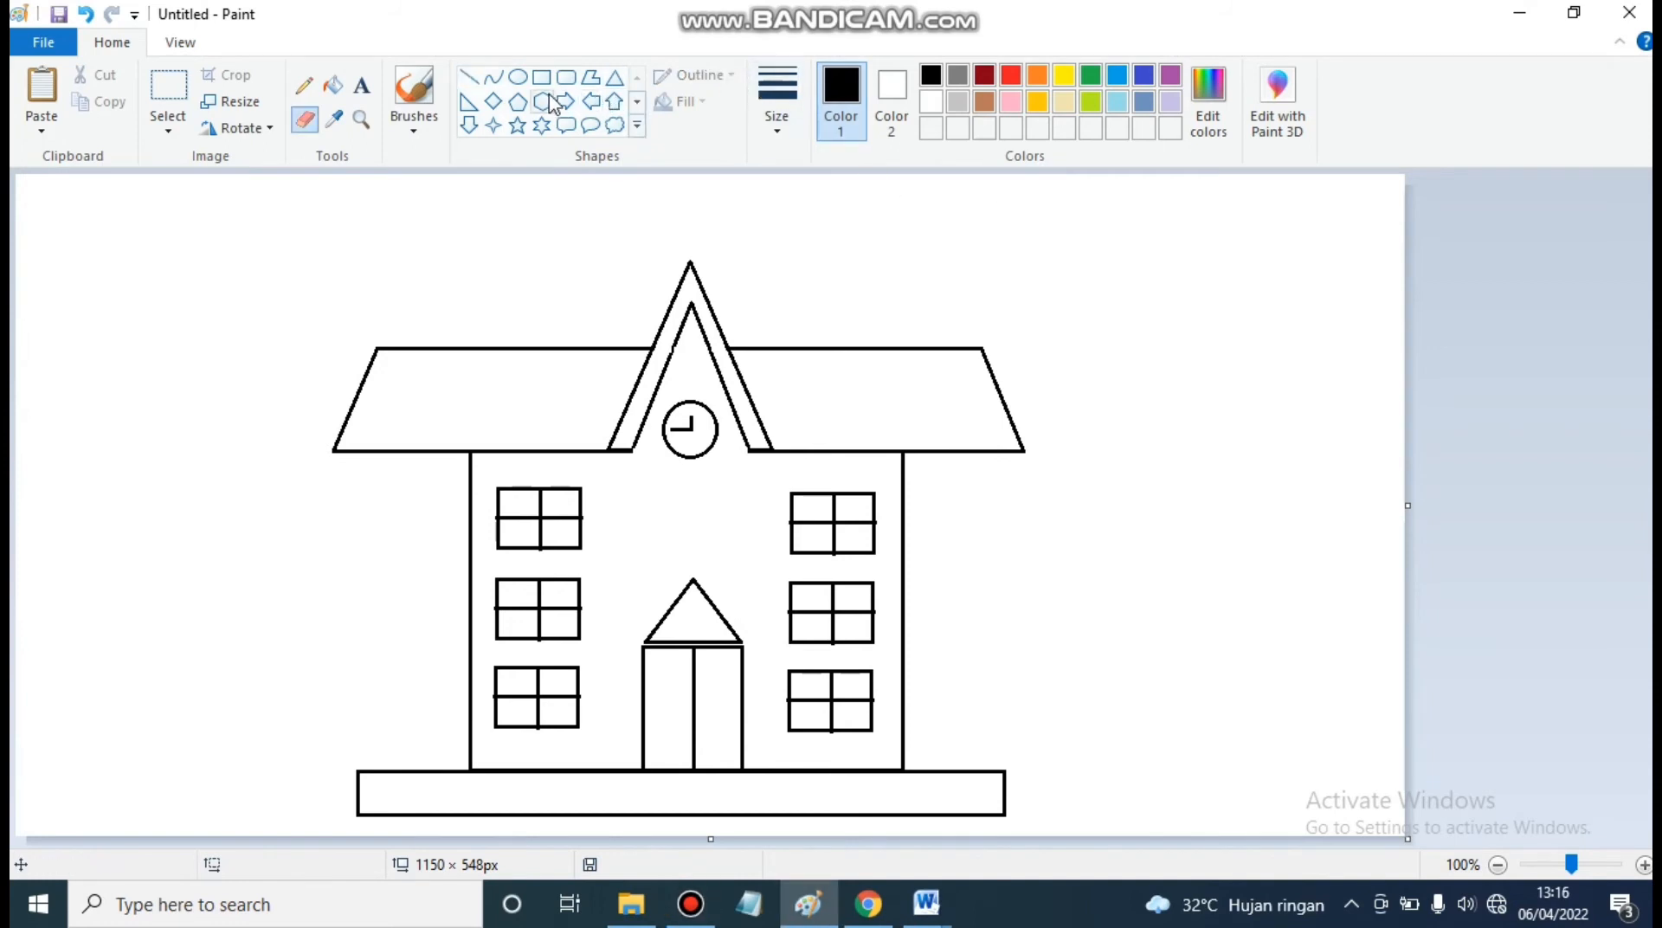
Step: Draw a vertical line from each outer lower corner of the gable down to the base to frame the middle wall section
{"action": "left_click", "coordinate": [468, 78]}
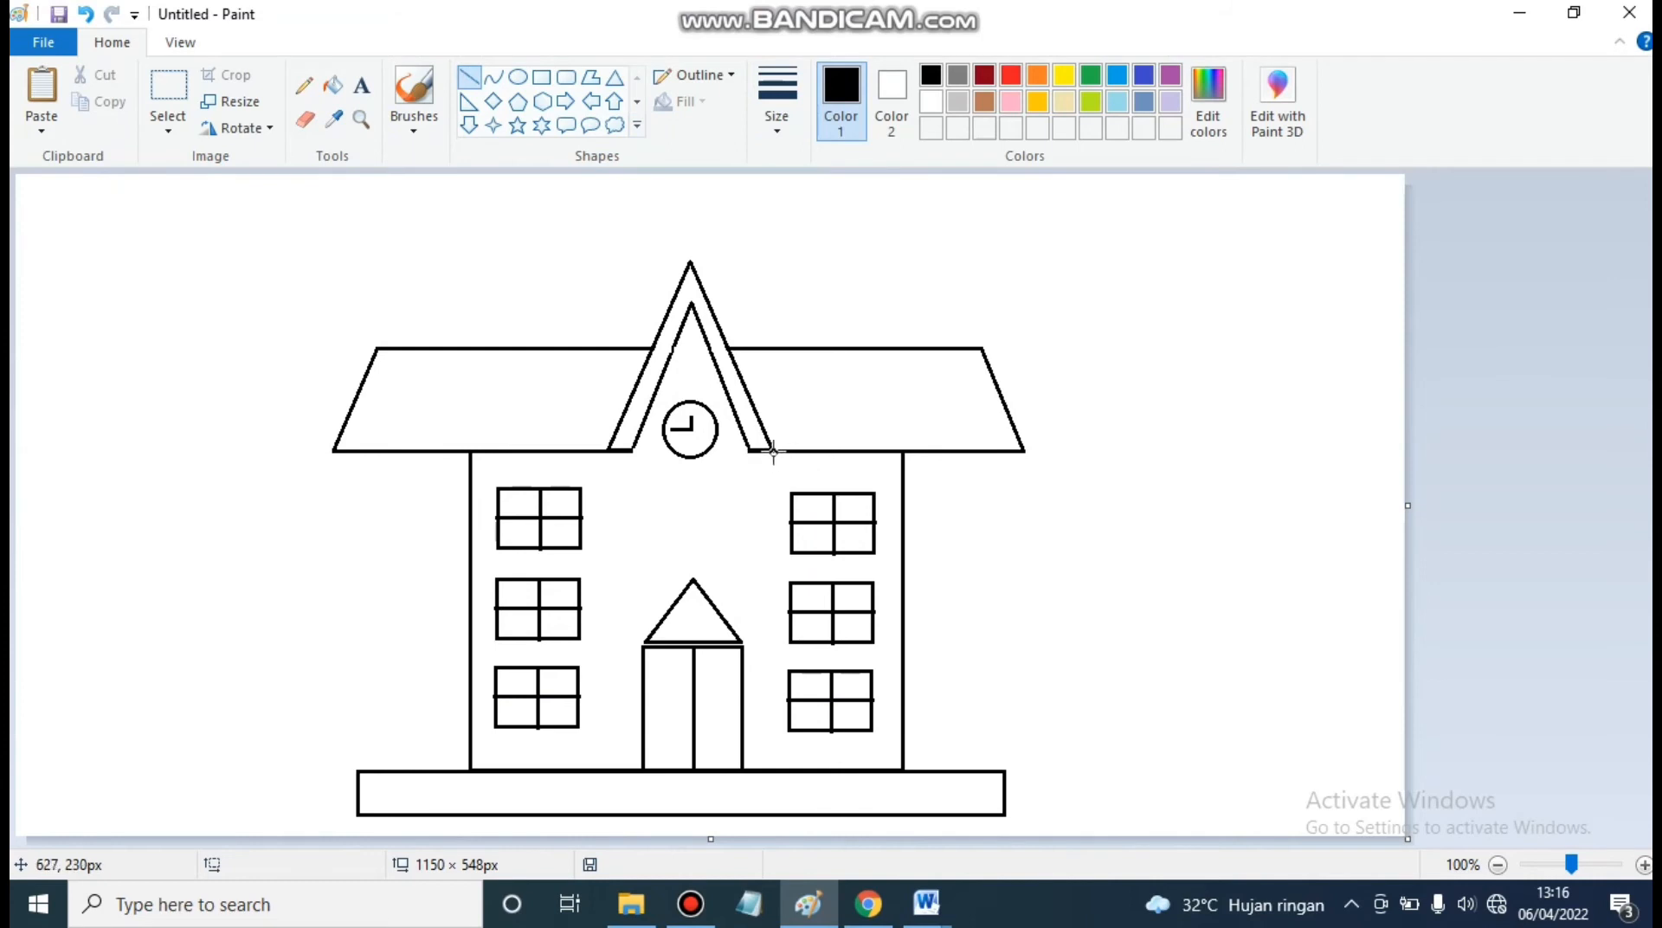
{"action": "left_click_drag", "start_coordinate": [772, 451], "coordinate": [776, 782]}
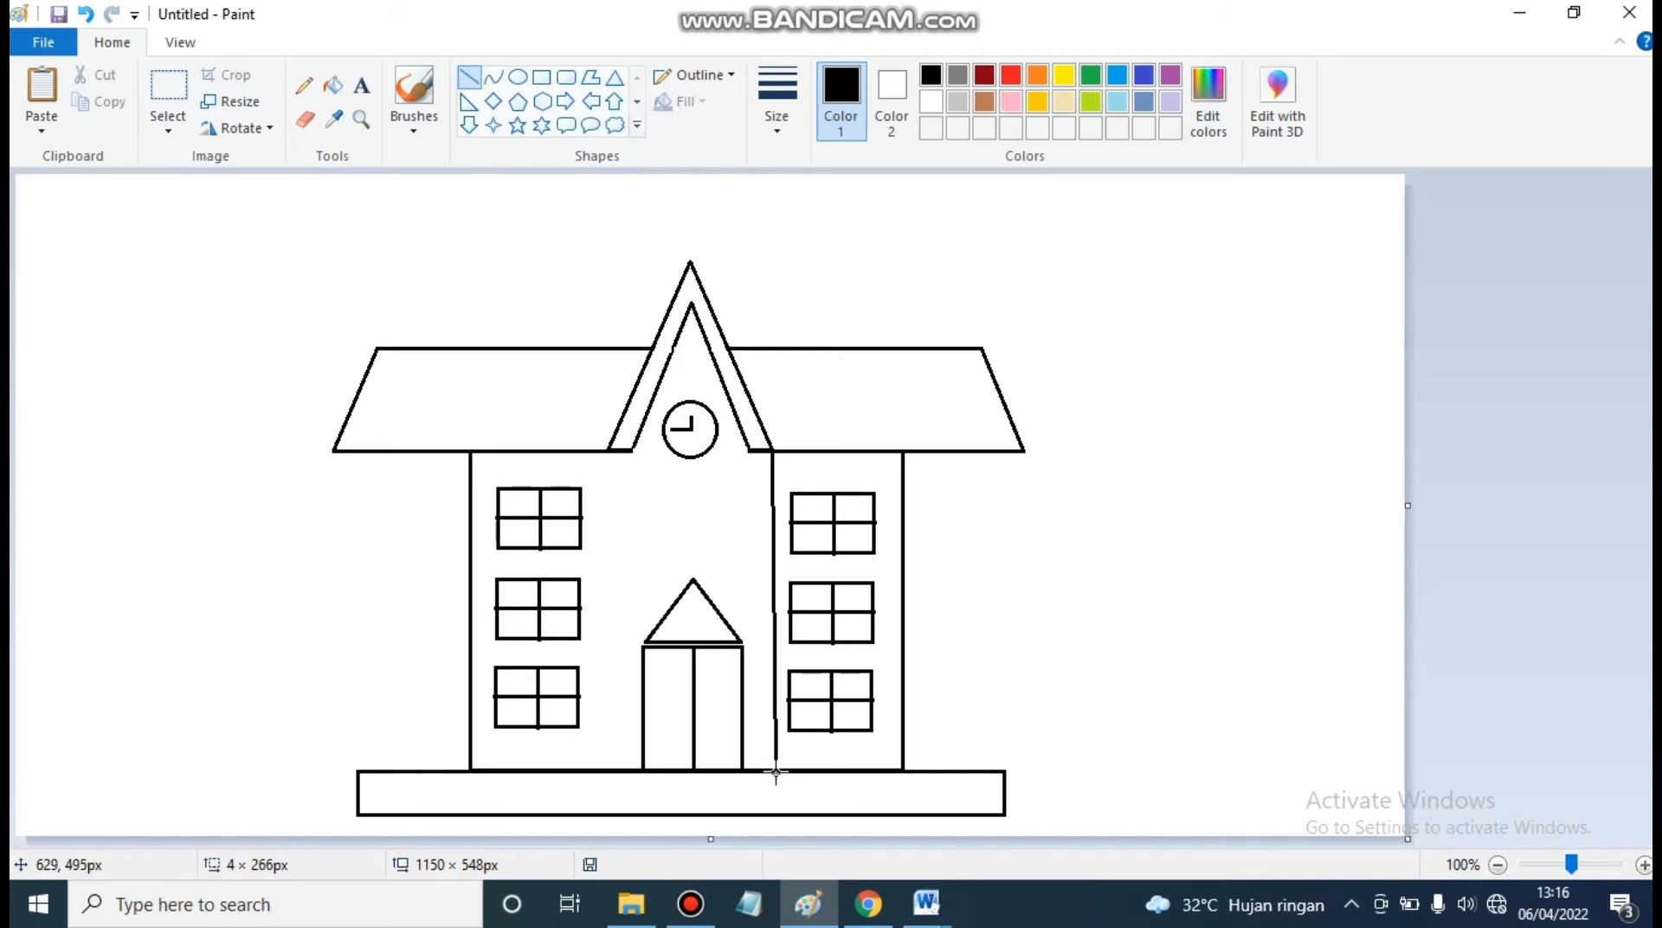
{"action": "left_click_drag", "start_coordinate": [775, 774], "coordinate": [773, 775]}
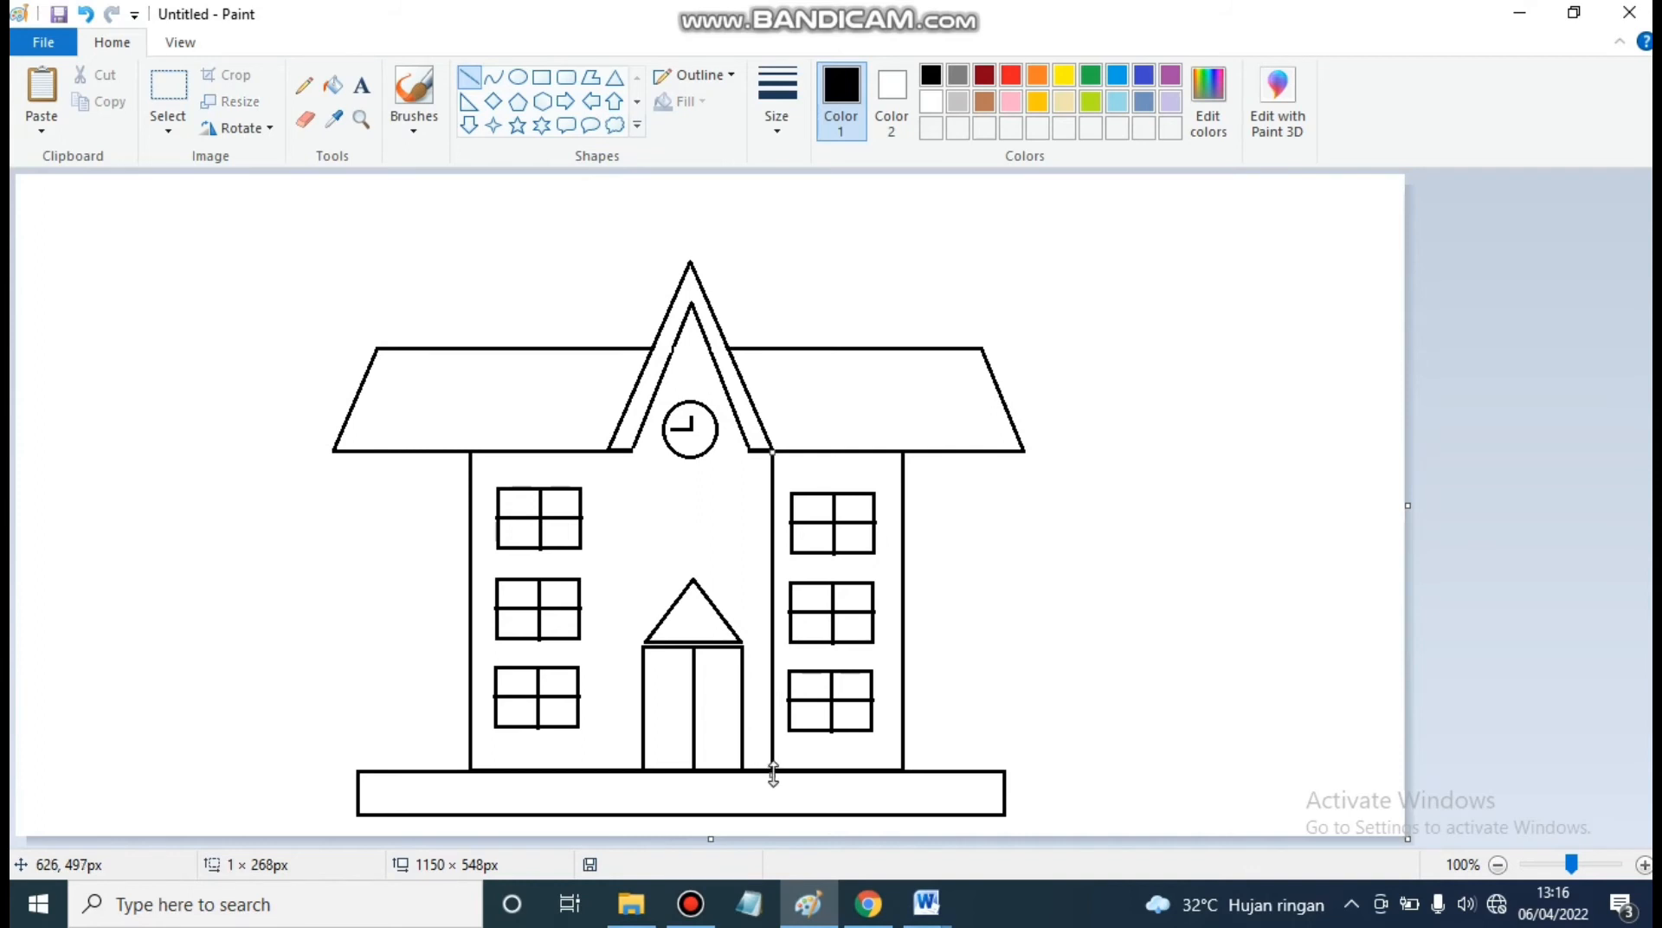
{"action": "left_click_drag", "start_coordinate": [609, 450], "coordinate": [610, 773]}
{"action": "left_click", "coordinate": [1037, 245]}
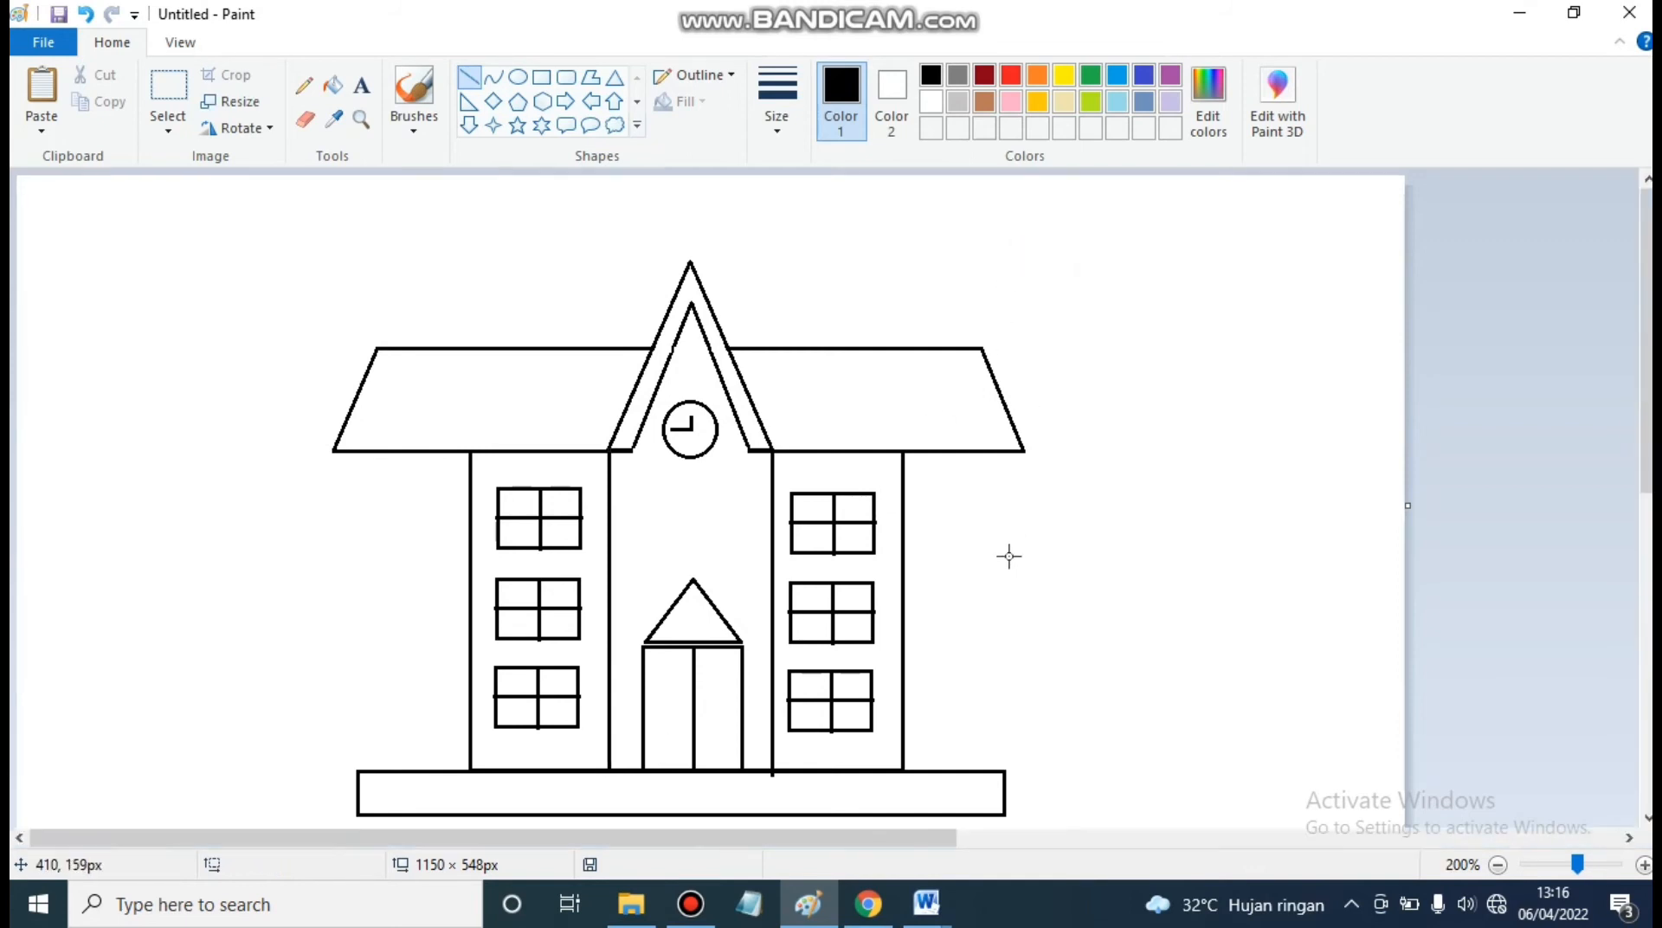
Step: Erase the short end of the right vertical line that sticks into the base
{"action": "scroll", "coordinate": [1005, 559], "scroll_direction": "up", "scroll_amount": 1}
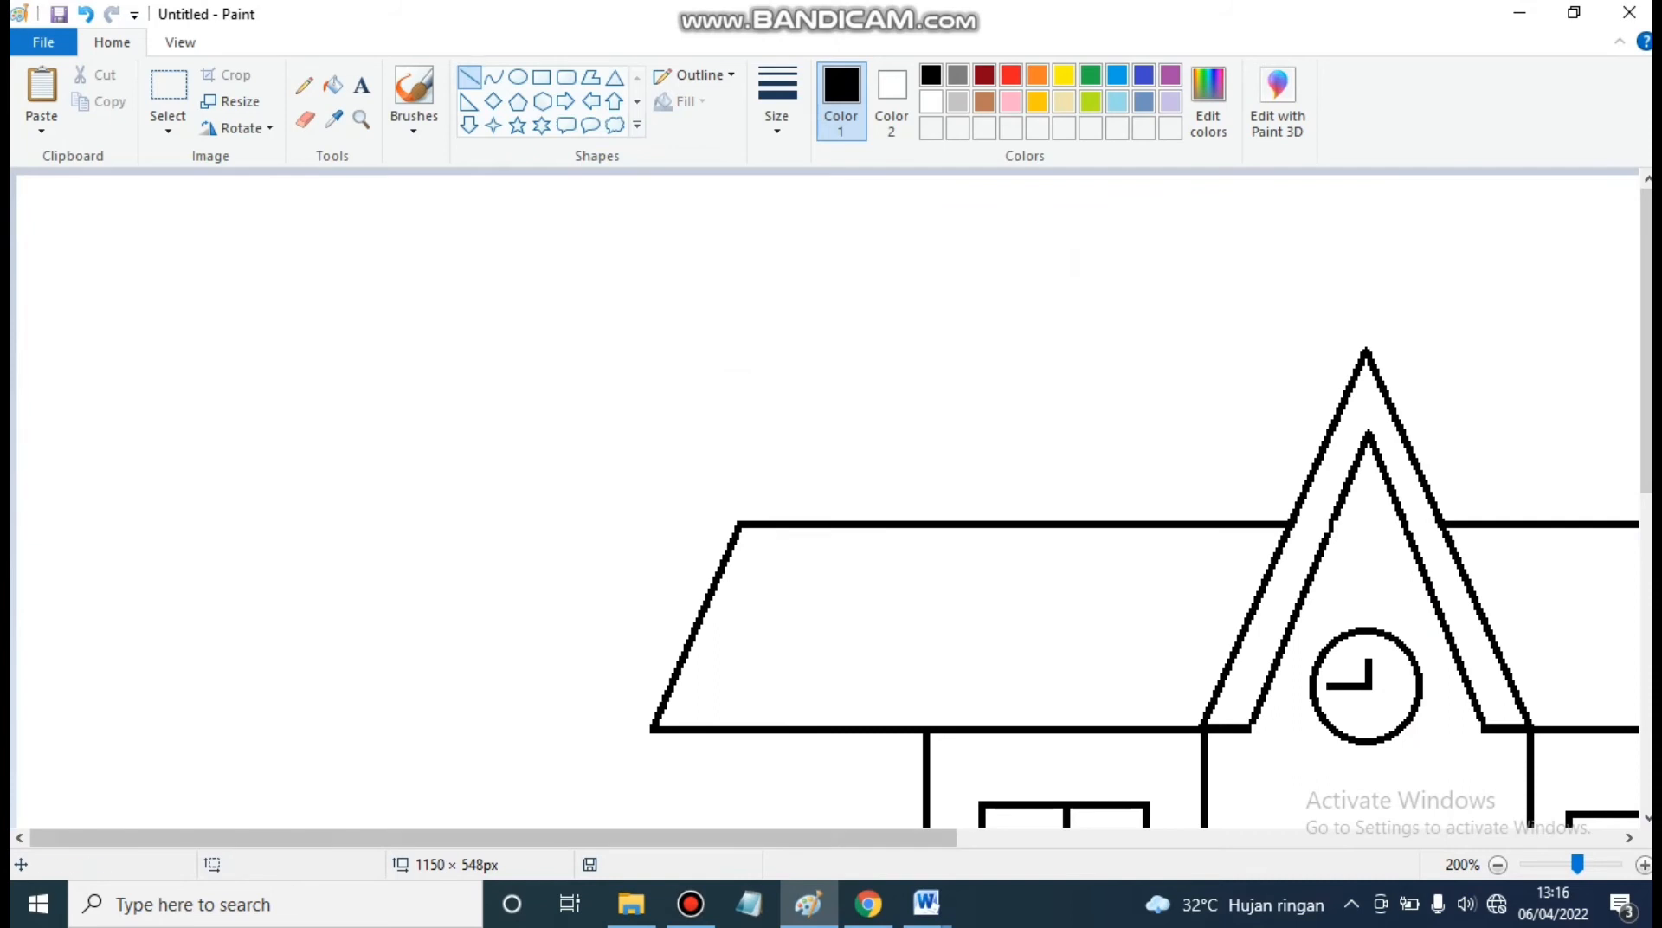
{"action": "scroll", "coordinate": [933, 830], "scroll_direction": "down", "scroll_amount": 5}
{"action": "left_click_drag", "start_coordinate": [933, 831], "coordinate": [679, 850]}
{"action": "left_click_drag", "start_coordinate": [1645, 508], "coordinate": [1633, 646]}
{"action": "left_click", "coordinate": [305, 119]}
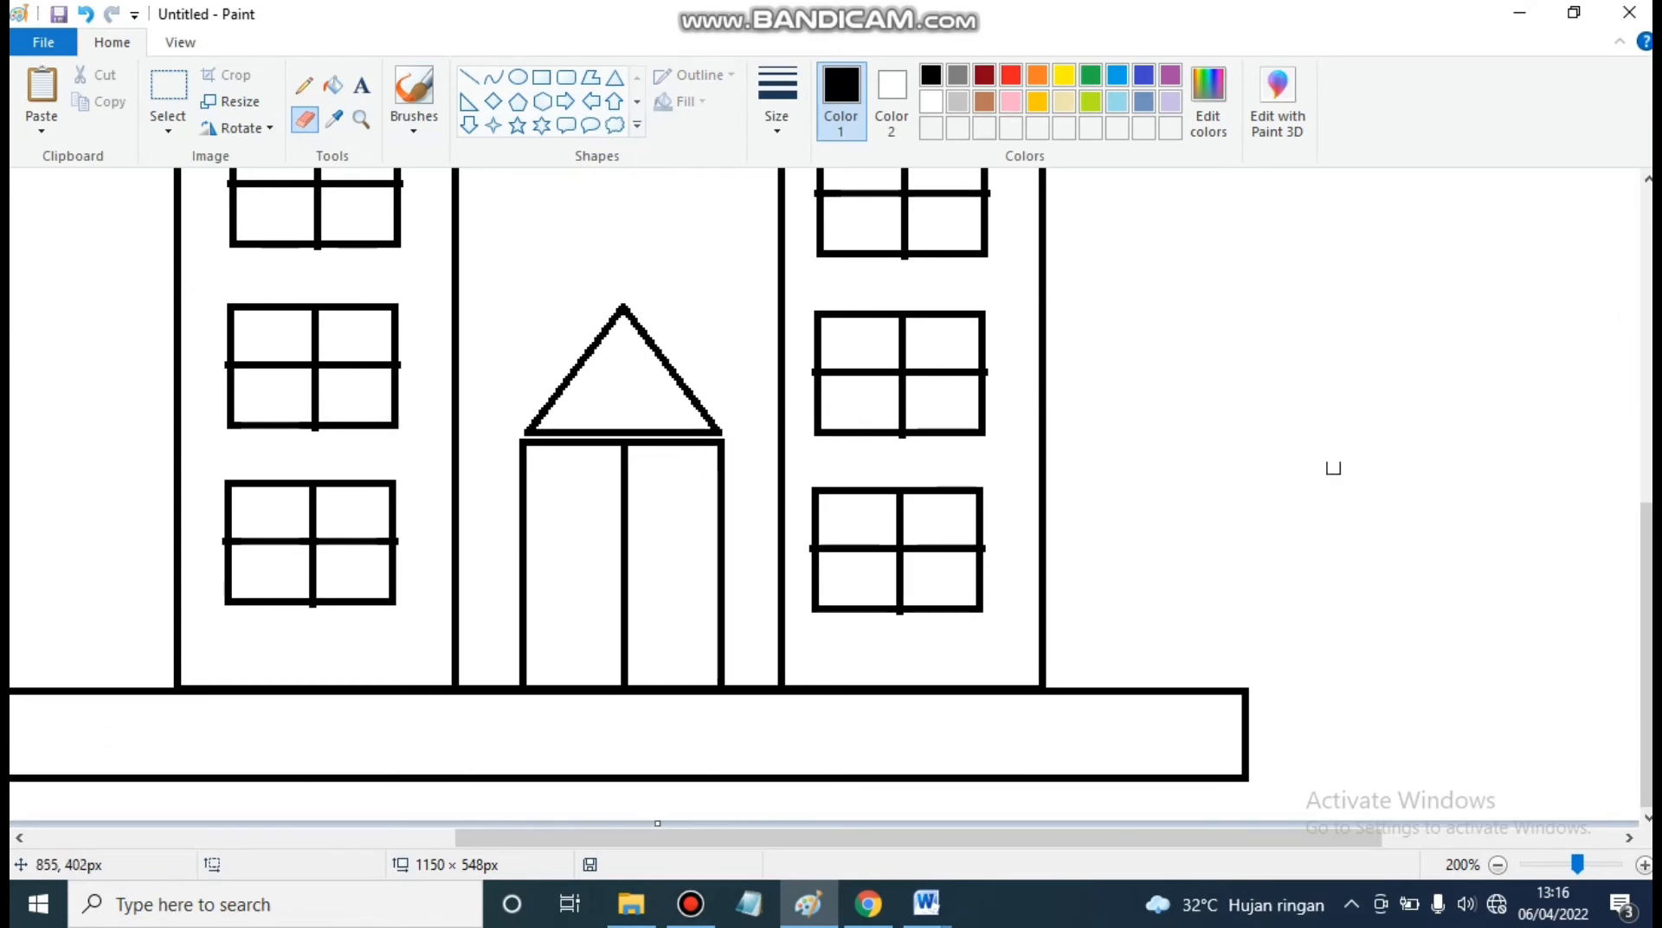
{"action": "scroll", "coordinate": [245, 180], "scroll_direction": "down", "scroll_amount": 1}
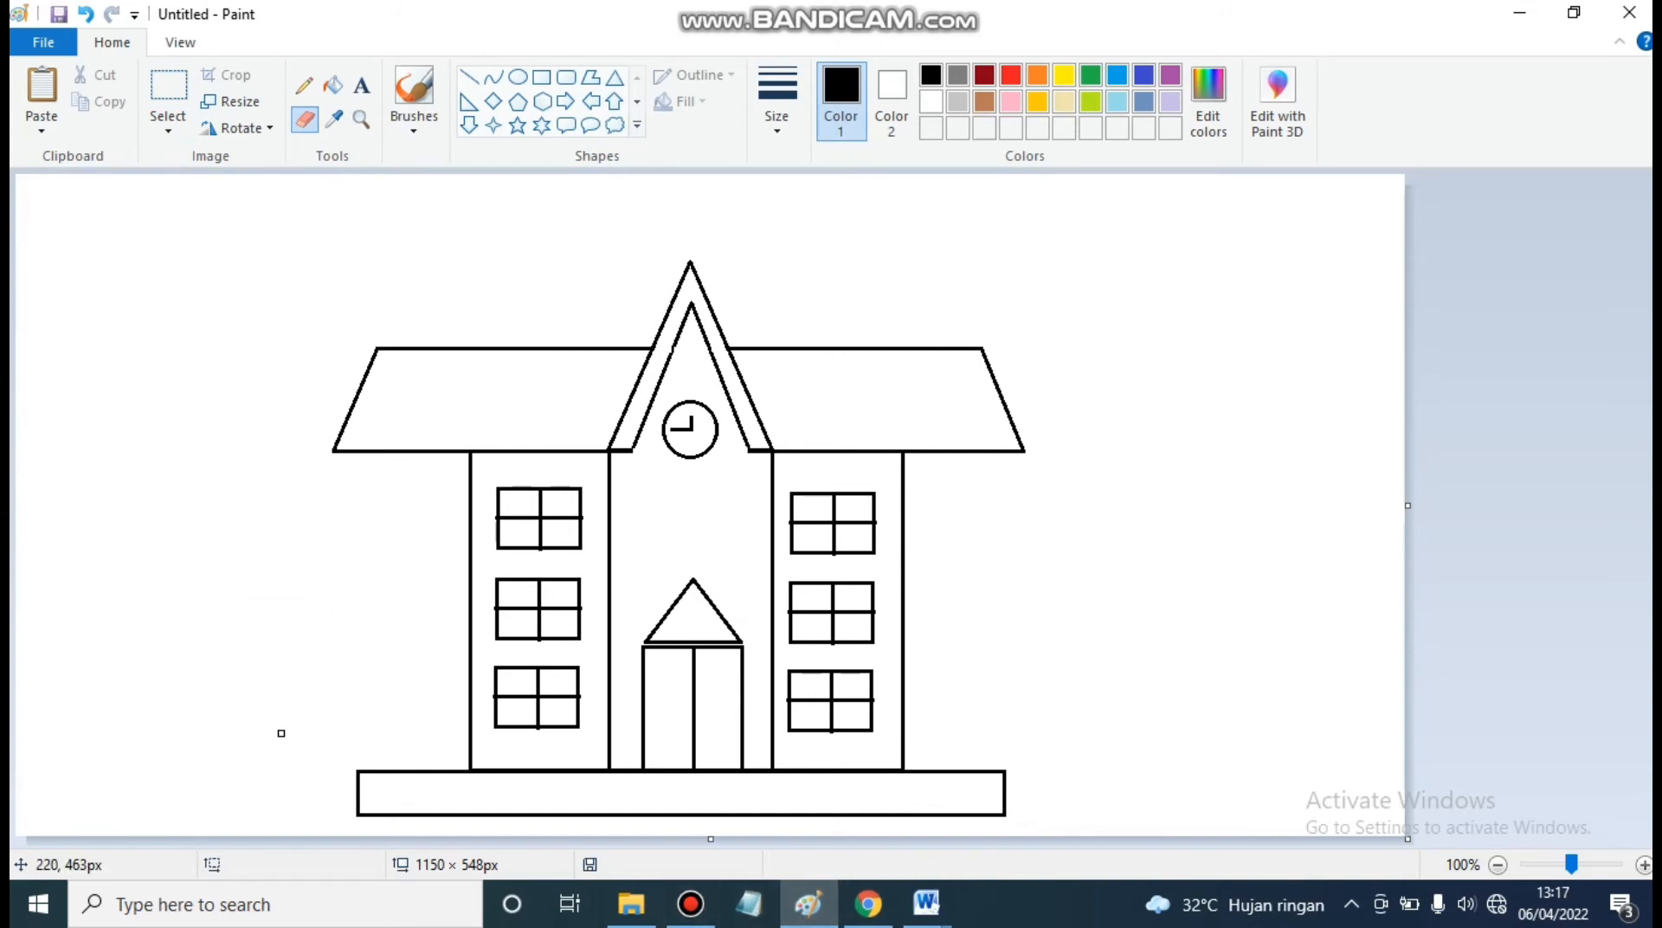
Step: Draw a long flat rectangle left of the house's base and a shorter one of about 160 × 13 px, nudged down onto it
{"action": "left_click", "coordinate": [541, 77]}
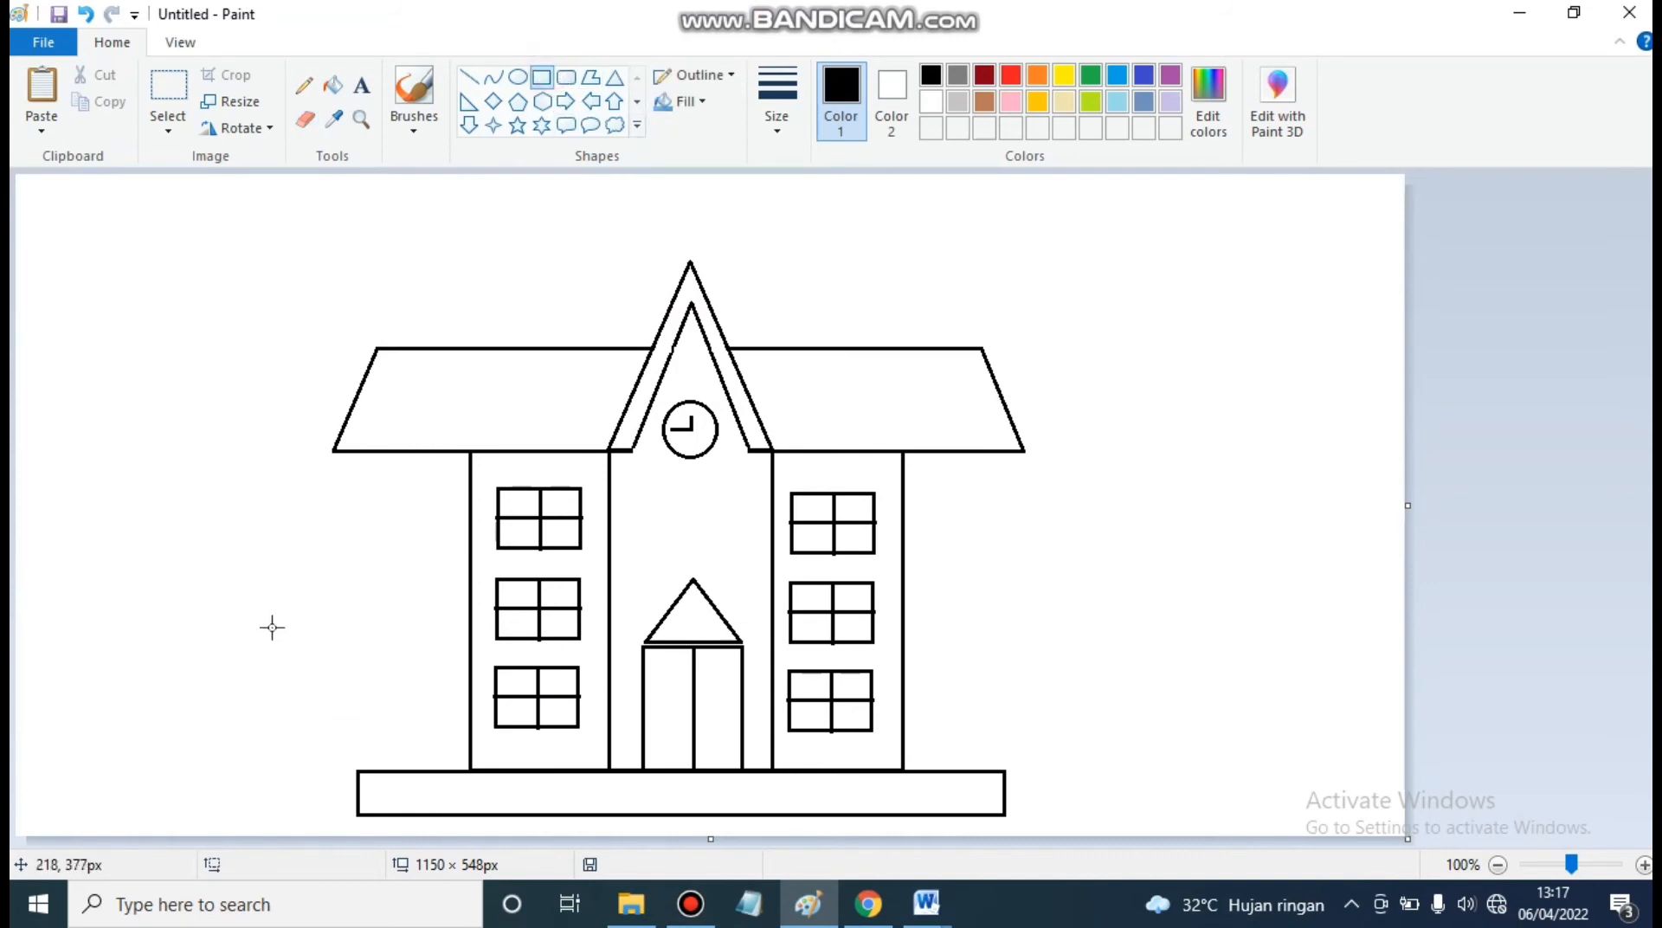
{"action": "left_click_drag", "start_coordinate": [35, 808], "coordinate": [287, 826]}
{"action": "left_click", "coordinate": [148, 764]}
{"action": "left_click_drag", "start_coordinate": [63, 781], "coordinate": [257, 793]}
{"action": "key", "text": "Down"}
{"action": "key", "text": "Down"}
{"action": "key", "text": "Down"}
{"action": "key", "text": "Down"}
{"action": "key", "text": "Down"}
{"action": "key", "text": "Down"}
{"action": "key", "text": "Down"}
{"action": "key", "text": "Down"}
{"action": "key", "text": "Down"}
{"action": "key", "text": "Down"}
{"action": "key", "text": "Down"}
{"action": "key", "text": "Down"}
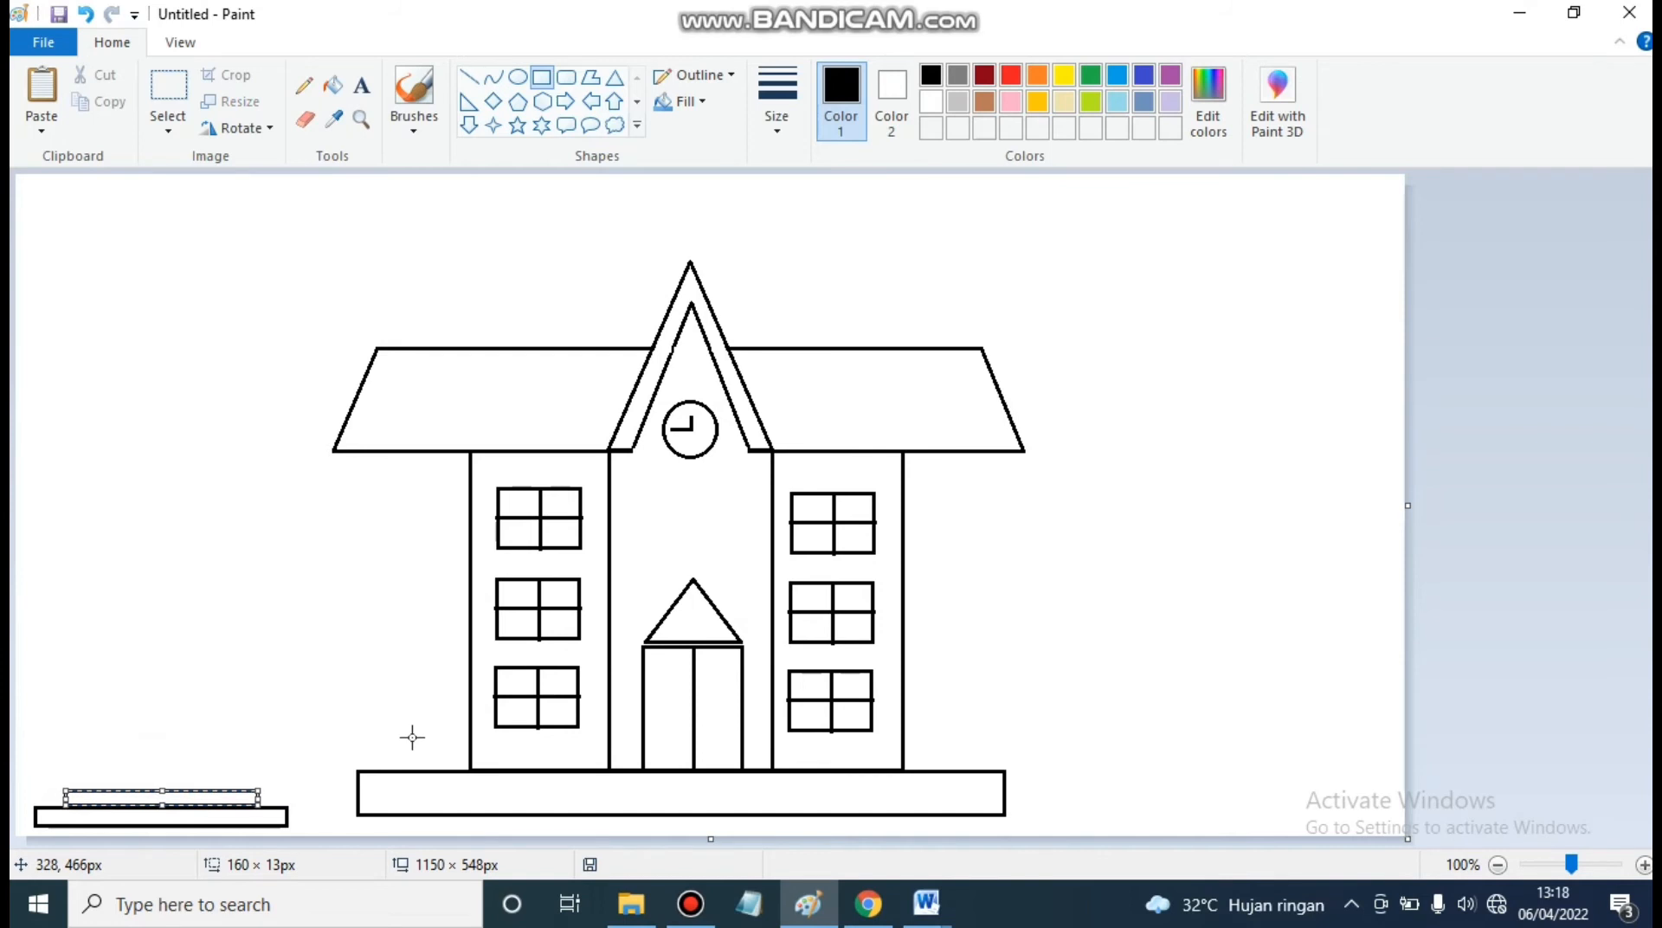
{"action": "key", "text": "Down"}
{"action": "key", "text": "Down"}
{"action": "left_click", "coordinate": [259, 649]}
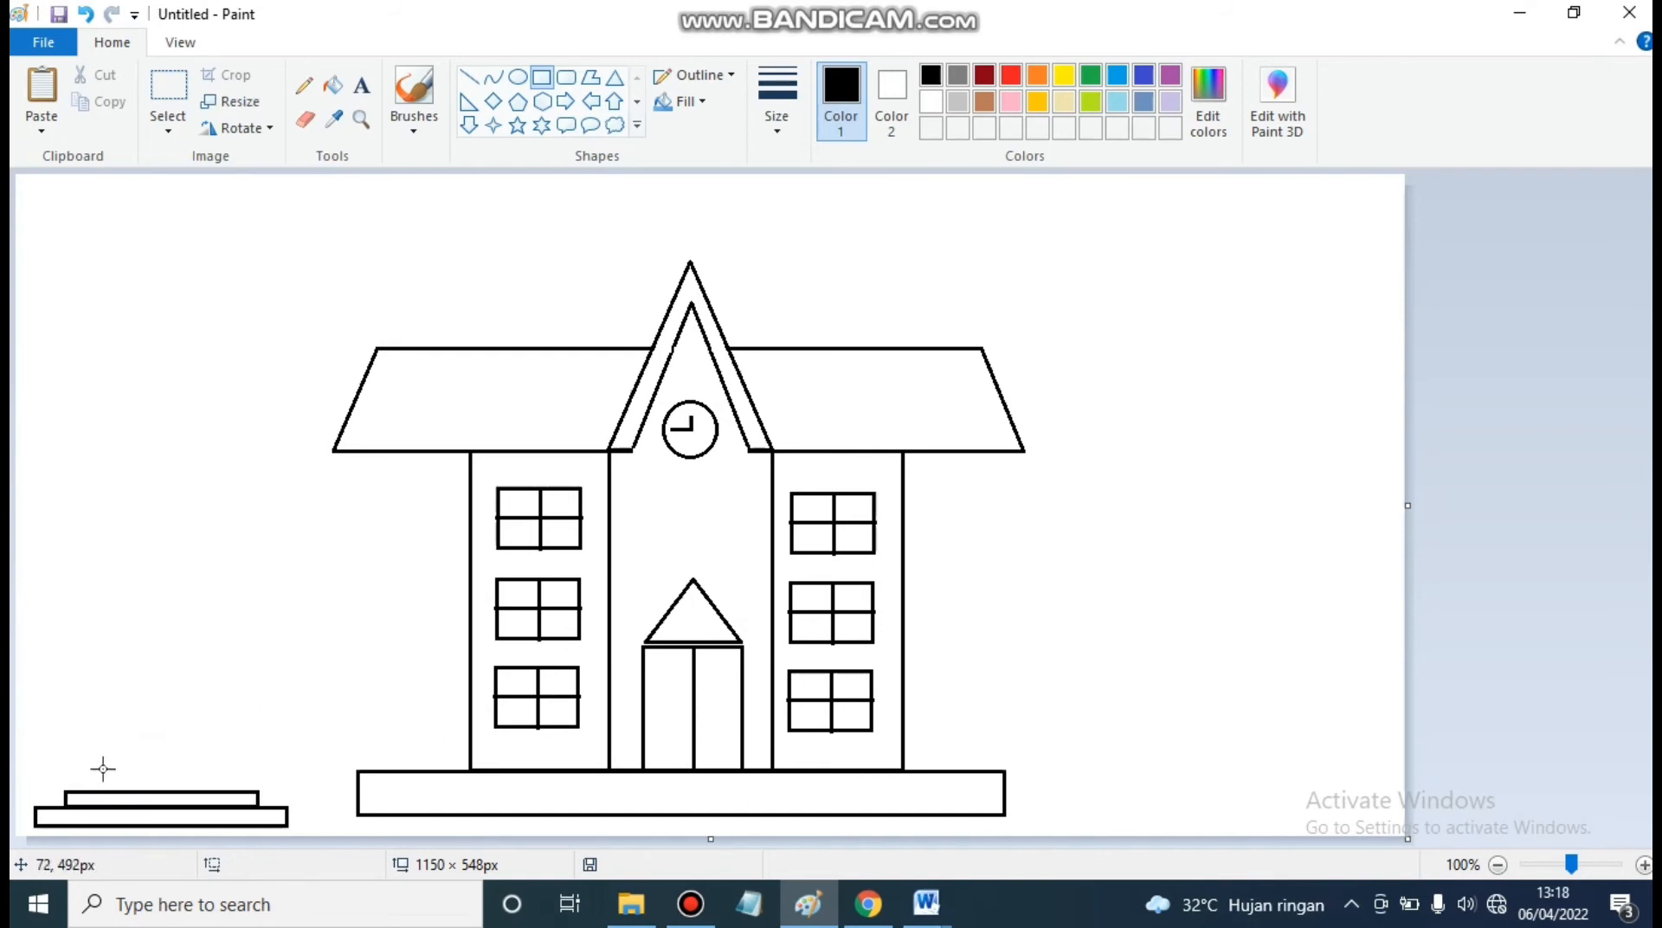
Step: Draw a third rectangle of about 100 × 22 px on top of the two steps and nudge it sideways to centre it
{"action": "mouse_move", "coordinate": [104, 766]}
{"action": "left_mouse_down"}
{"action": "mouse_move", "coordinate": [238, 791]}
{"action": "mouse_move", "coordinate": [224, 791]}
{"action": "left_mouse_up"}
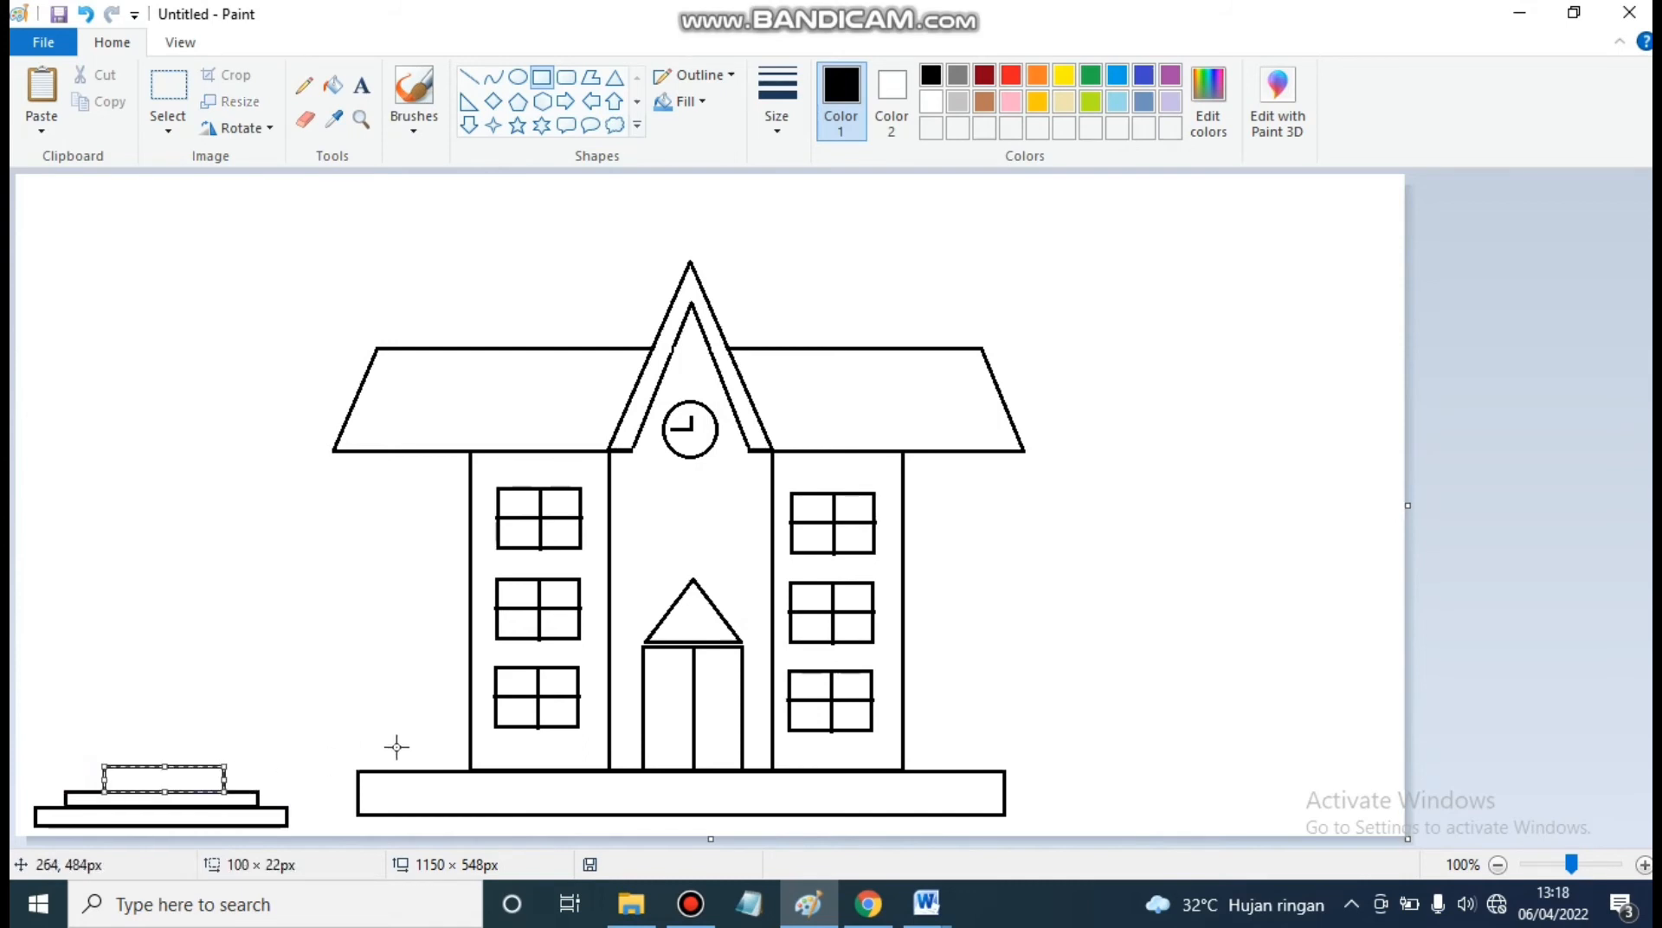
{"action": "key", "text": "Left"}
{"action": "key", "text": "Left"}
{"action": "key", "text": "Left"}
{"action": "key", "text": "Left"}
{"action": "left_click", "coordinate": [300, 581]}
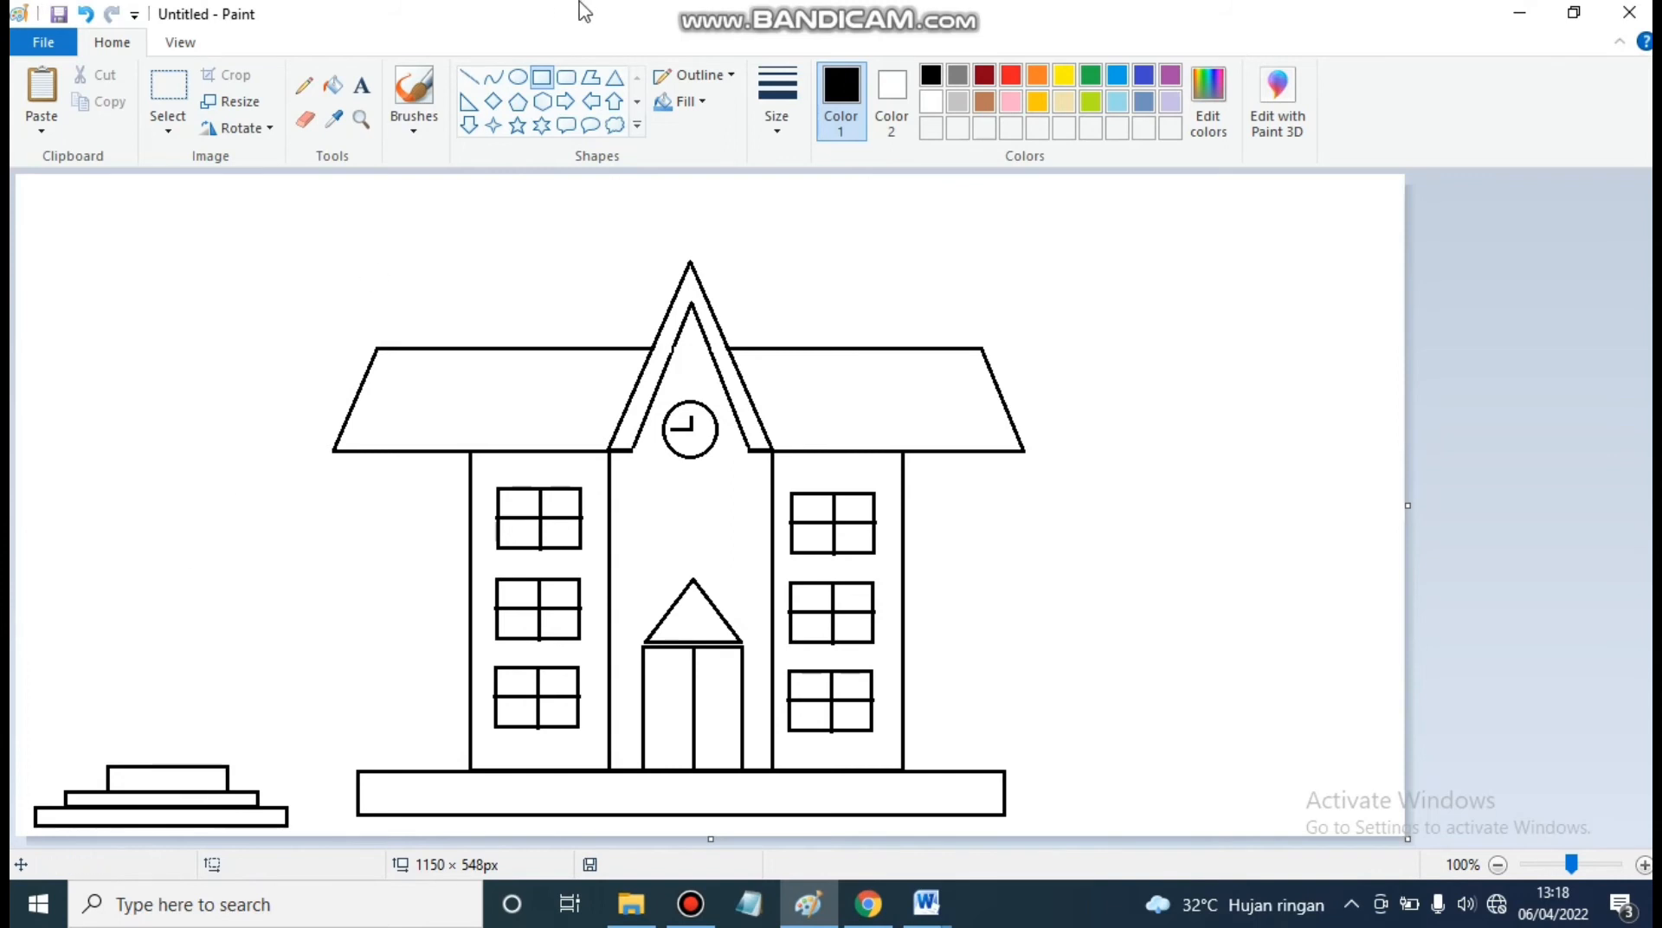
Step: Draw a vertical pole about 230 px tall rising from the middle of the top step
{"action": "left_click", "coordinate": [478, 78]}
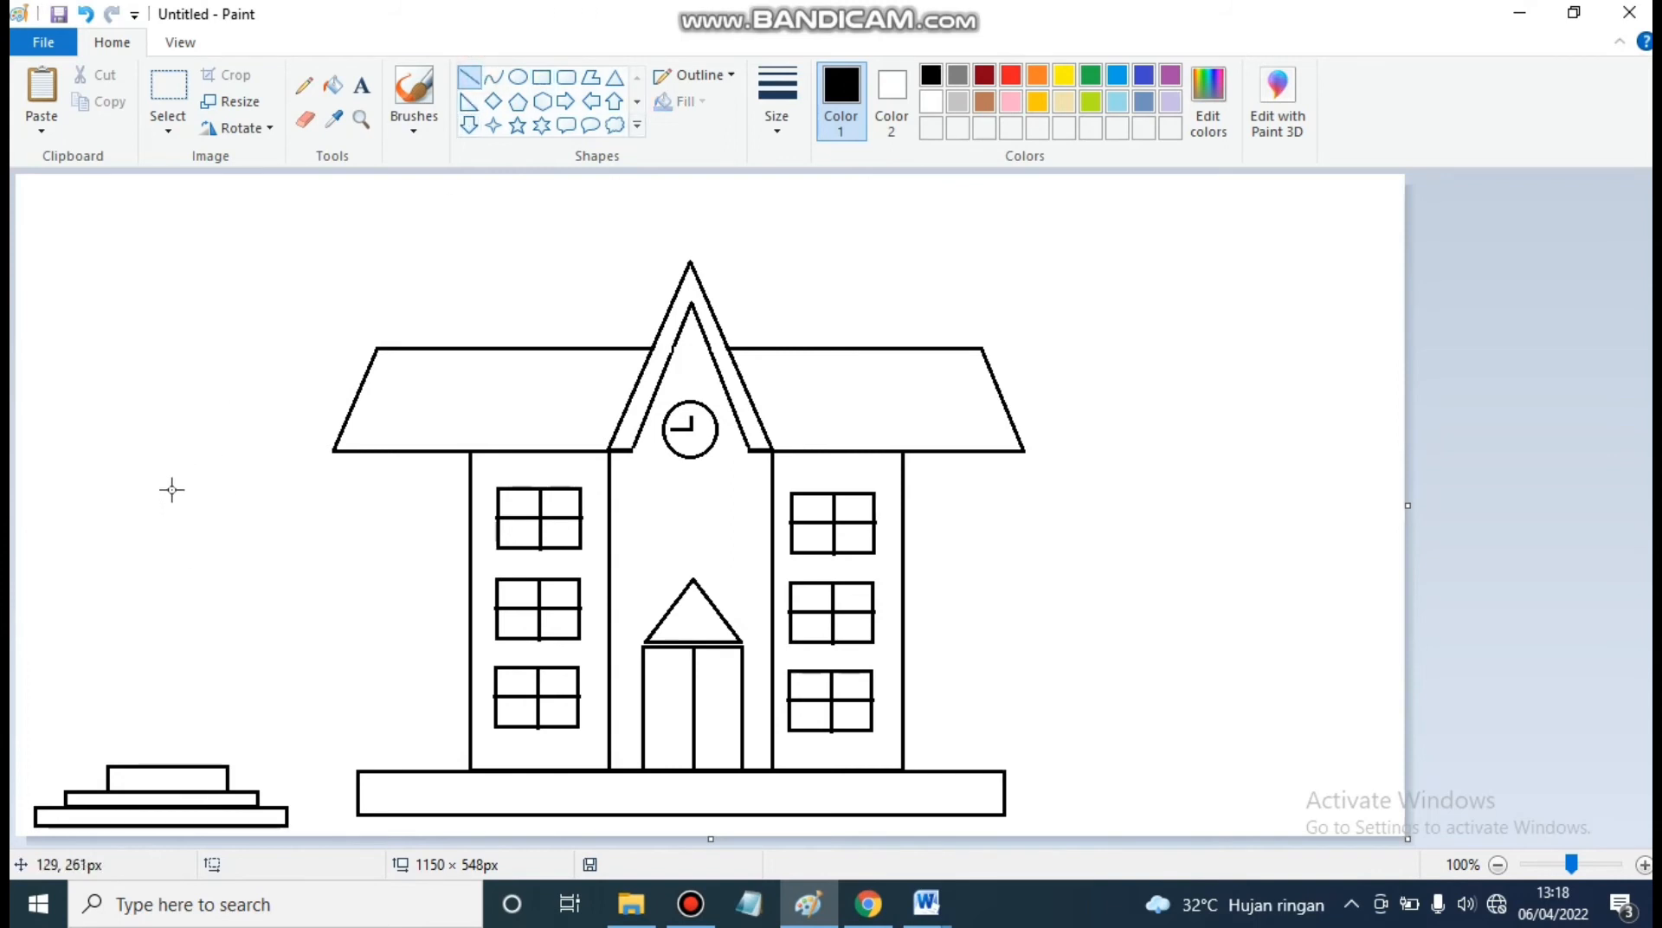
{"action": "left_click_drag", "start_coordinate": [164, 487], "coordinate": [165, 764]}
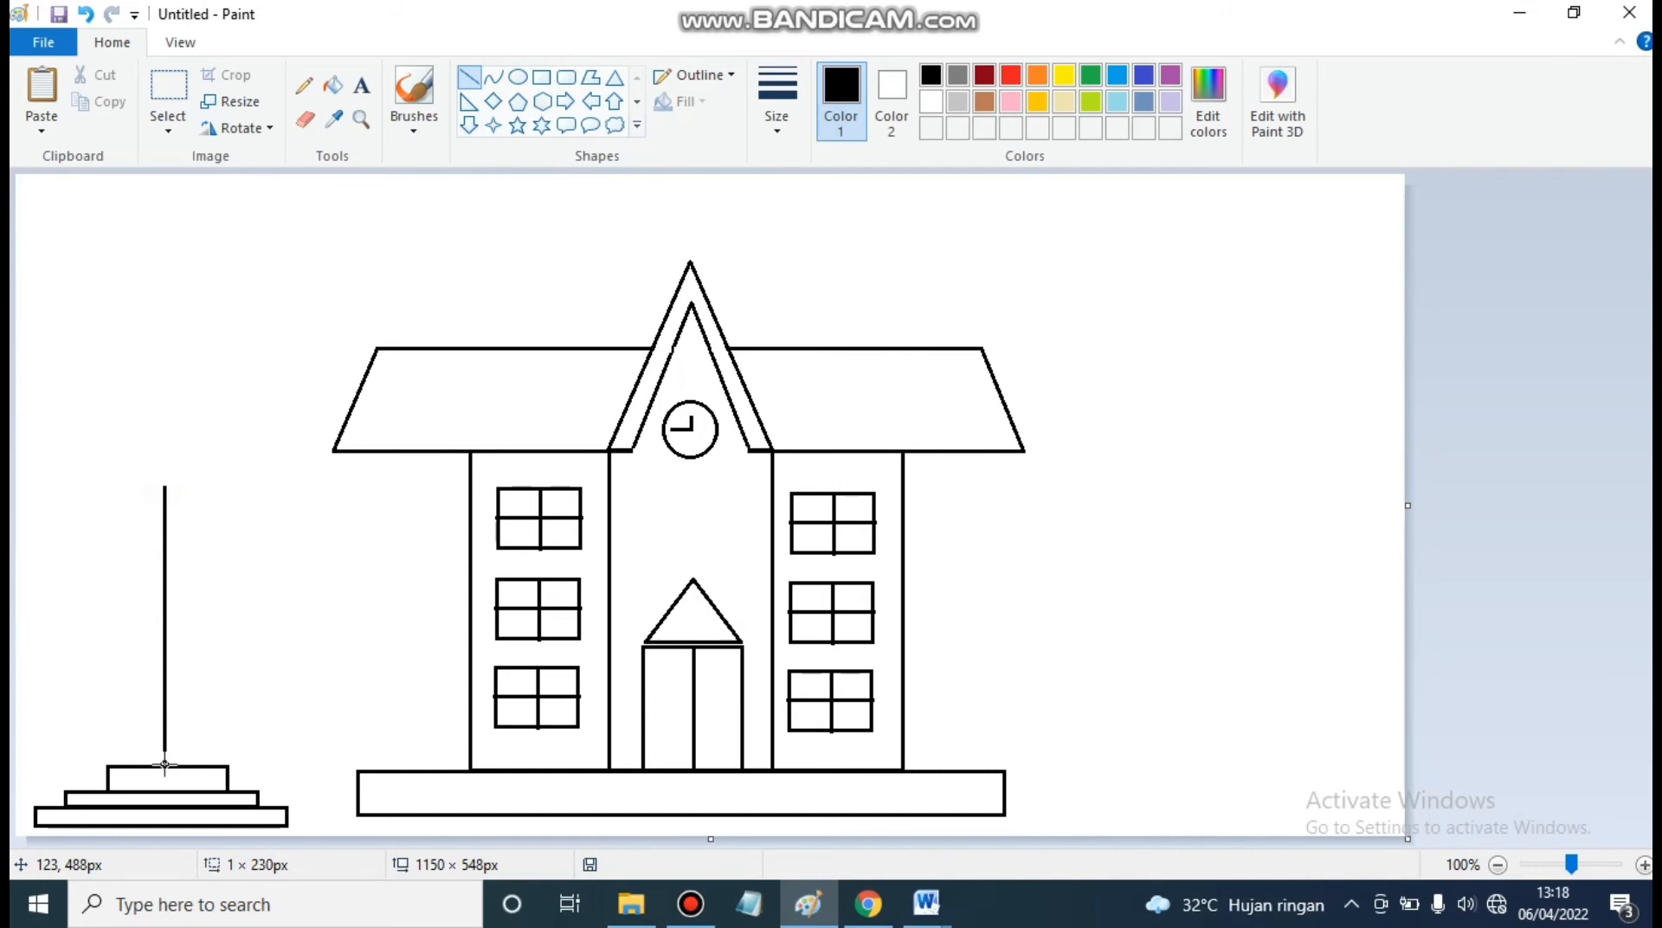
{"action": "left_click", "coordinate": [232, 683]}
{"action": "left_click", "coordinate": [493, 78]}
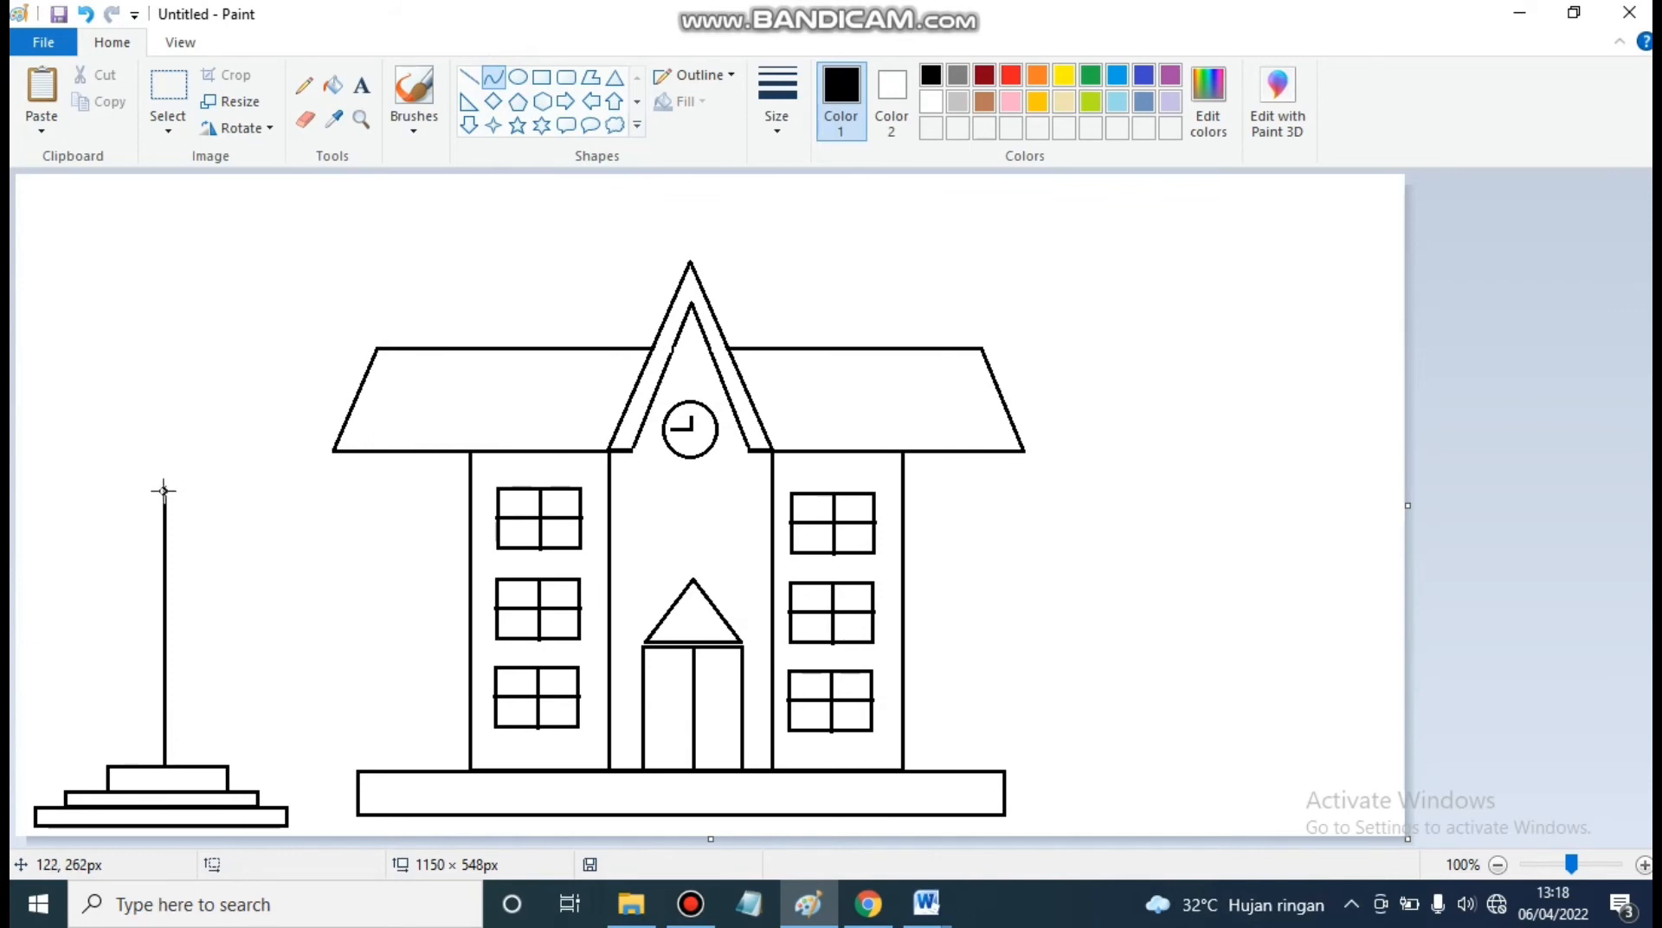
{"action": "left_click_drag", "start_coordinate": [164, 489], "coordinate": [304, 488]}
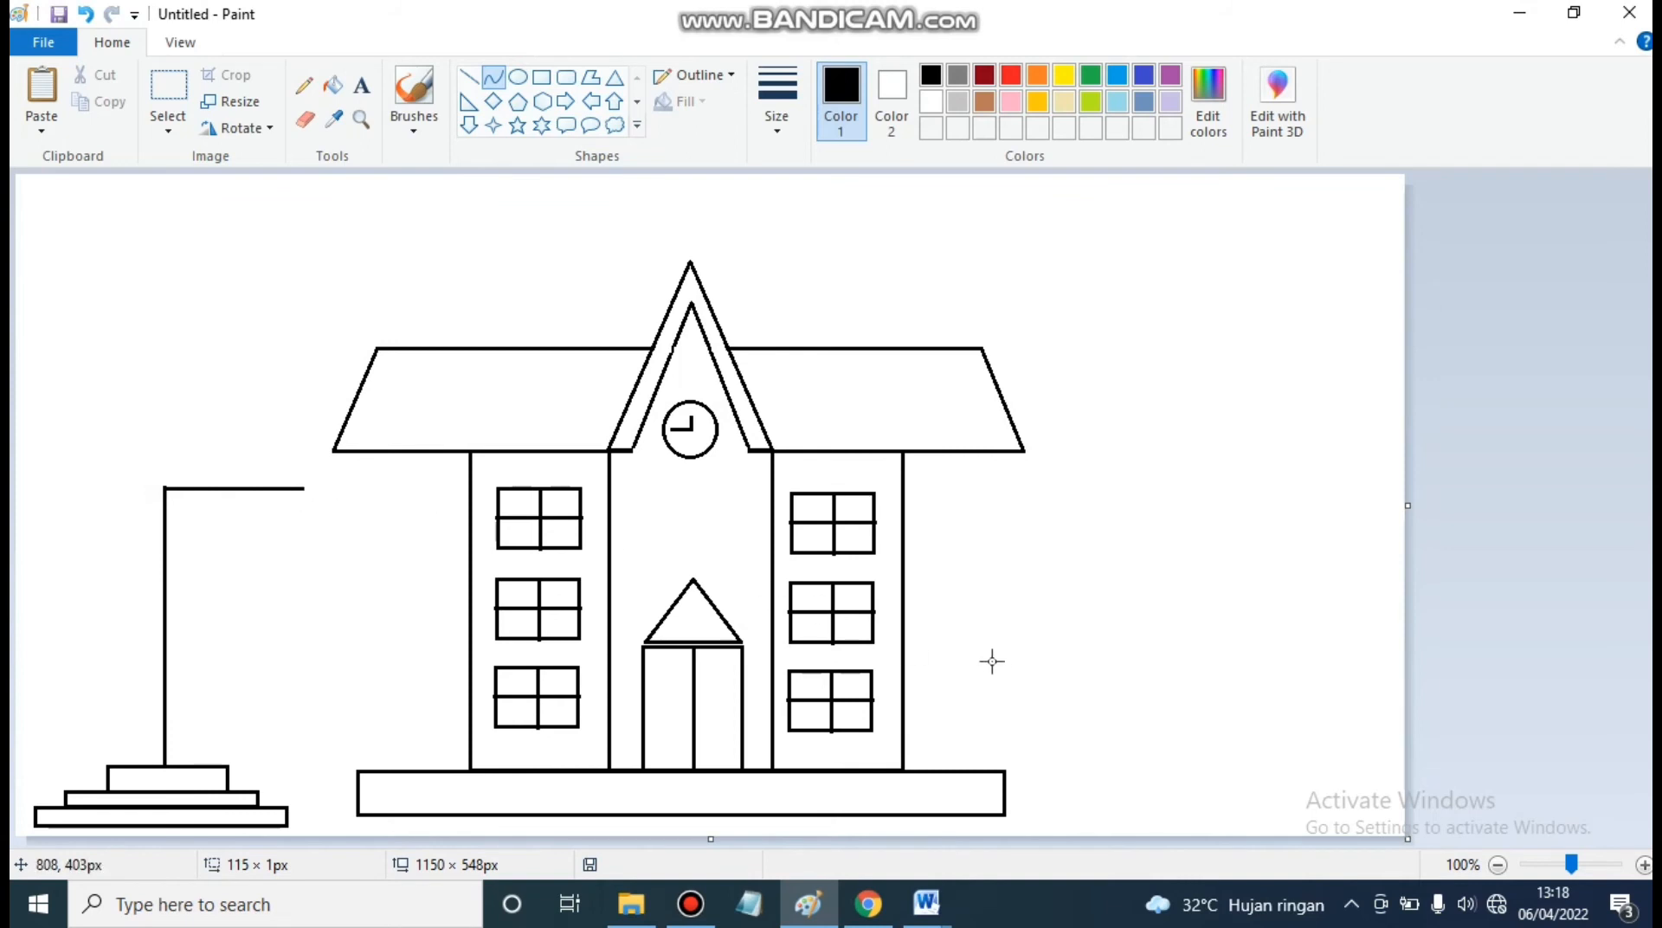
{"action": "scroll", "coordinate": [987, 657], "scroll_direction": "up", "scroll_amount": 1}
{"action": "scroll", "coordinate": [865, 498], "scroll_direction": "down", "scroll_amount": 5}
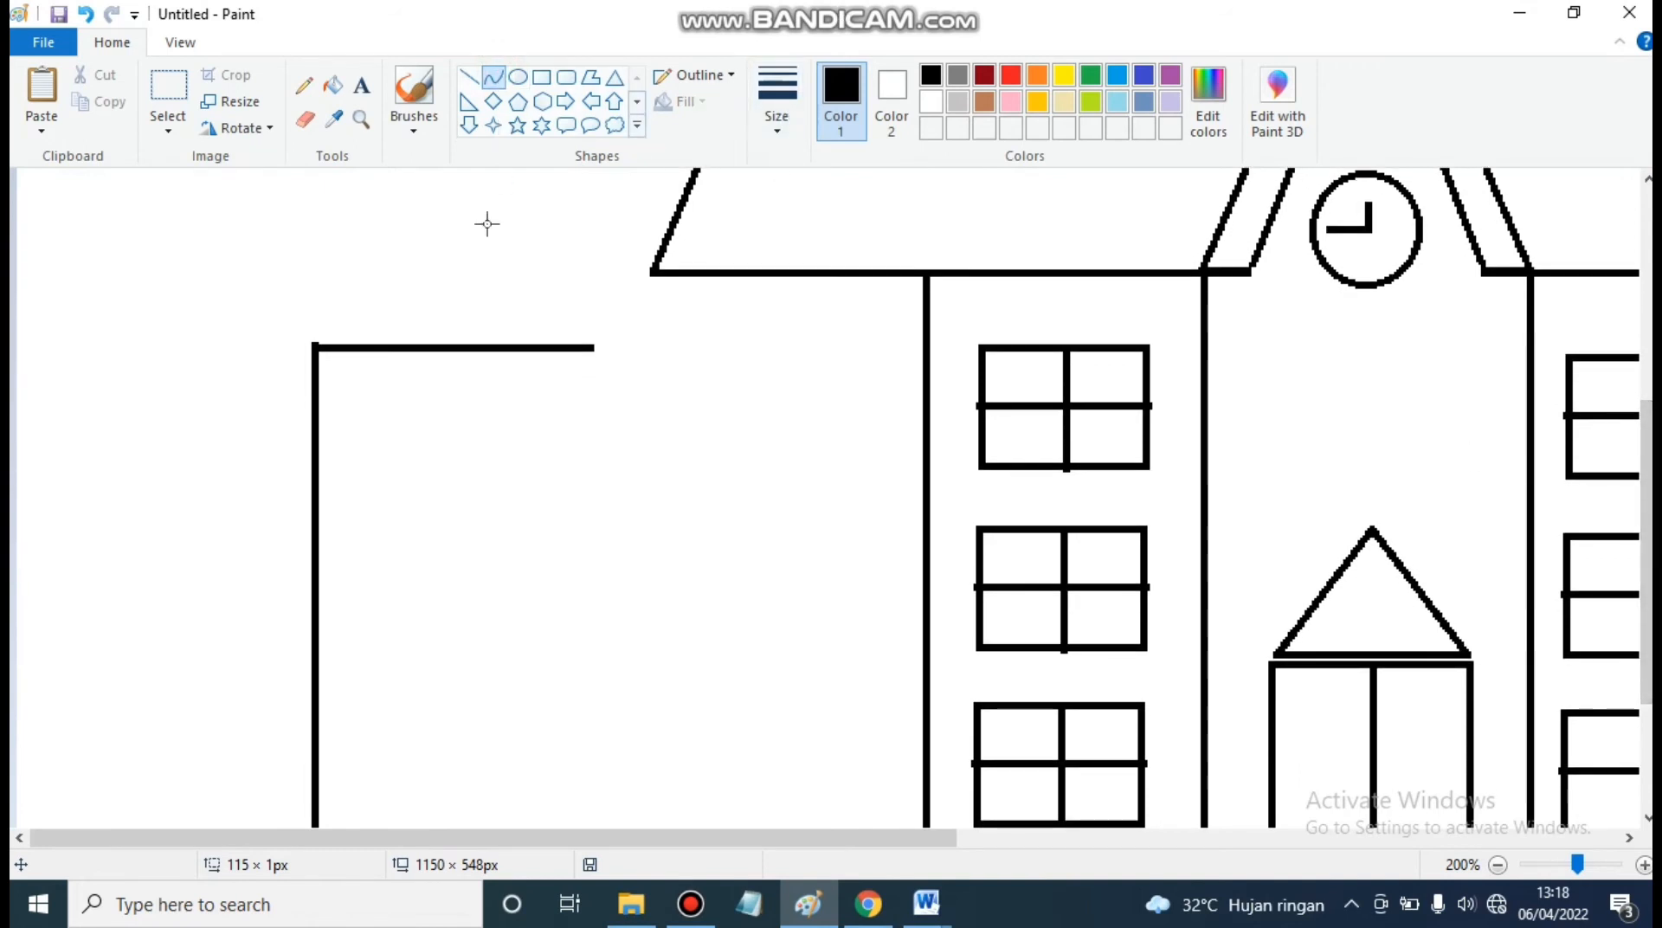
{"action": "key", "text": "ctrl+z"}
Step: Draw the flag's wavy upper edge as a curve about 131 px wide, starting at the top of the pole
{"action": "left_click", "coordinate": [497, 83]}
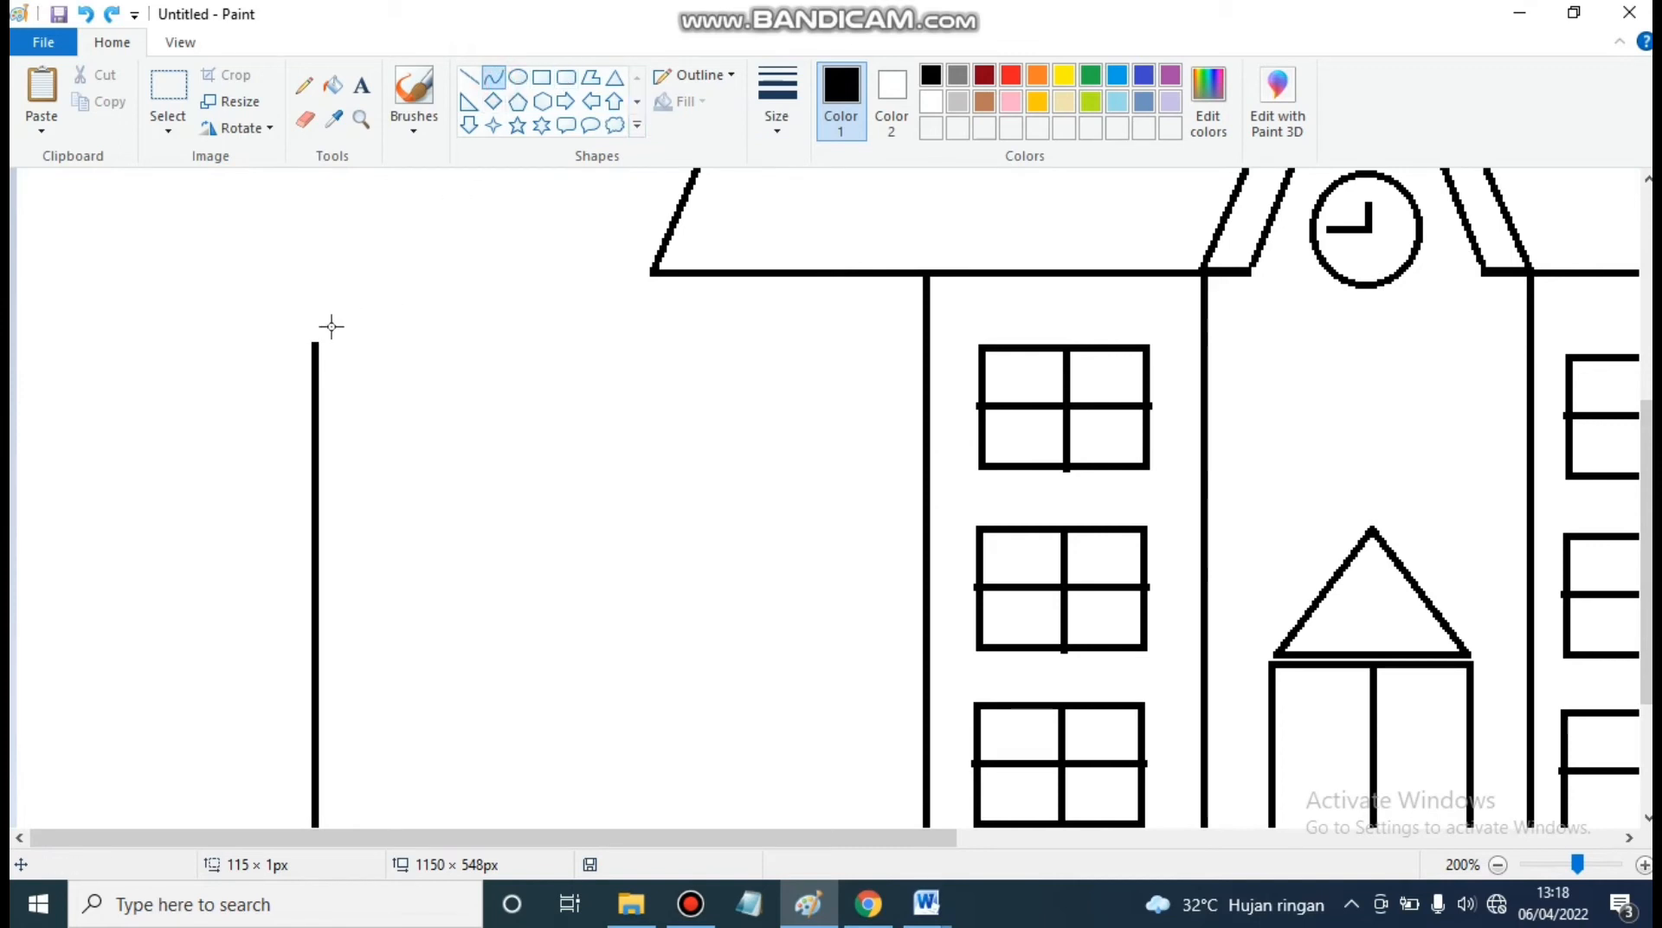
{"action": "left_click_drag", "start_coordinate": [315, 342], "coordinate": [630, 344]}
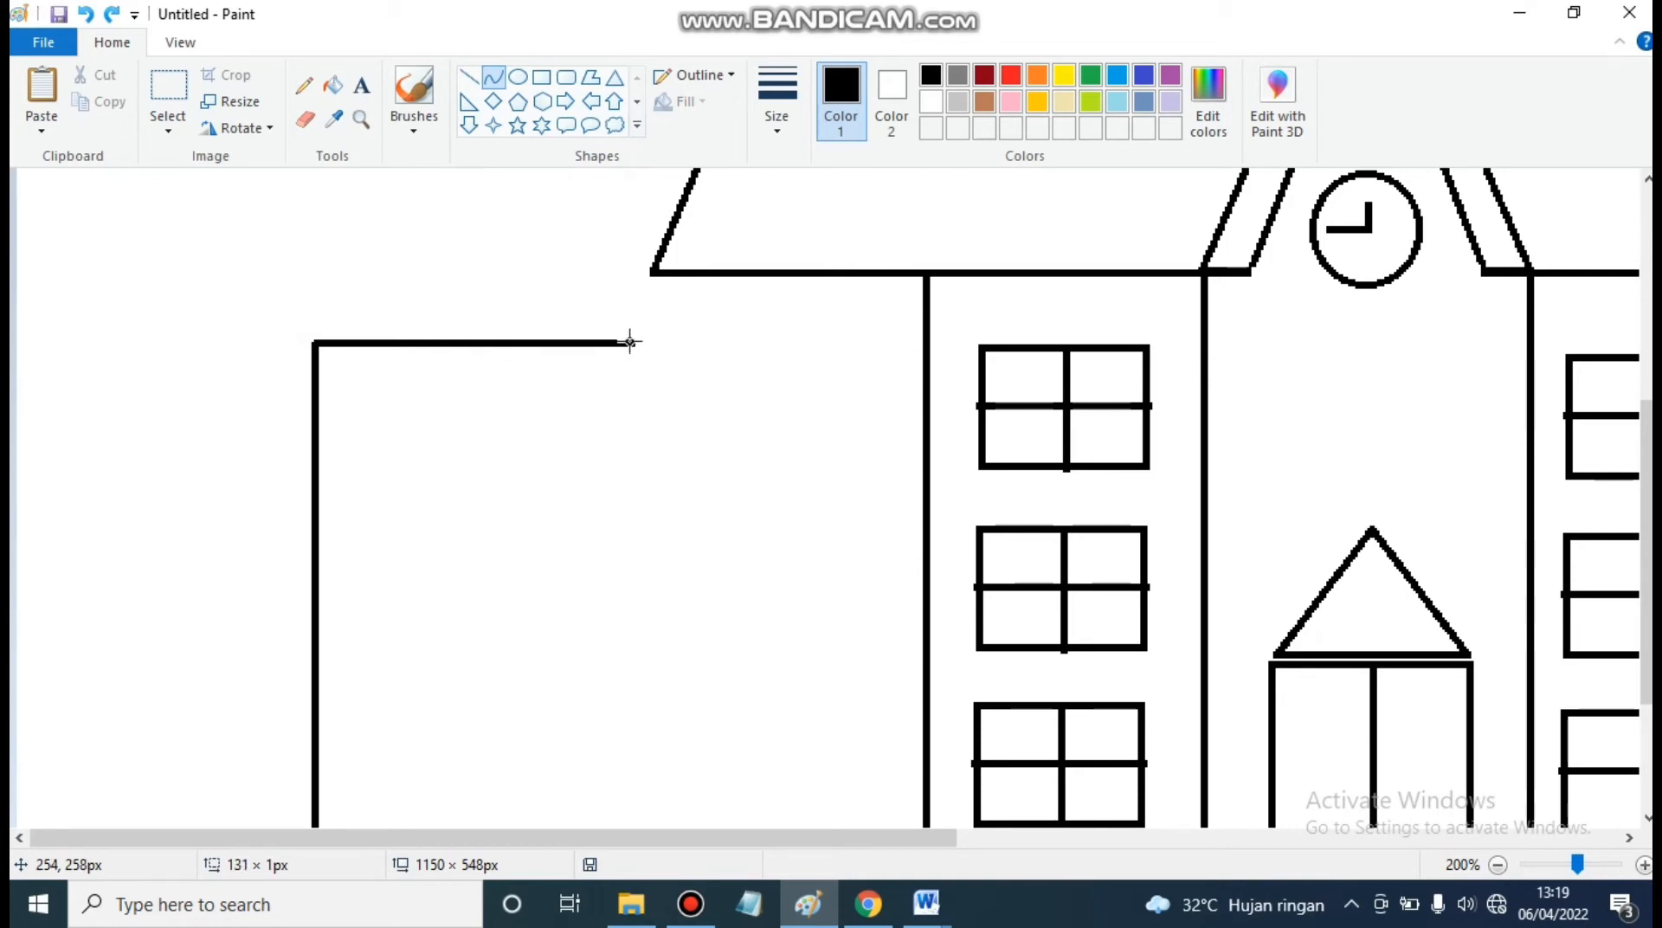
{"action": "left_click_drag", "start_coordinate": [494, 375], "coordinate": [552, 325]}
{"action": "left_click", "coordinate": [505, 252]}
Step: Draw the flag's wavy lower edge as a curve about 135 px wide from the pole, matching the upper edge's bends
{"action": "left_click", "coordinate": [492, 83]}
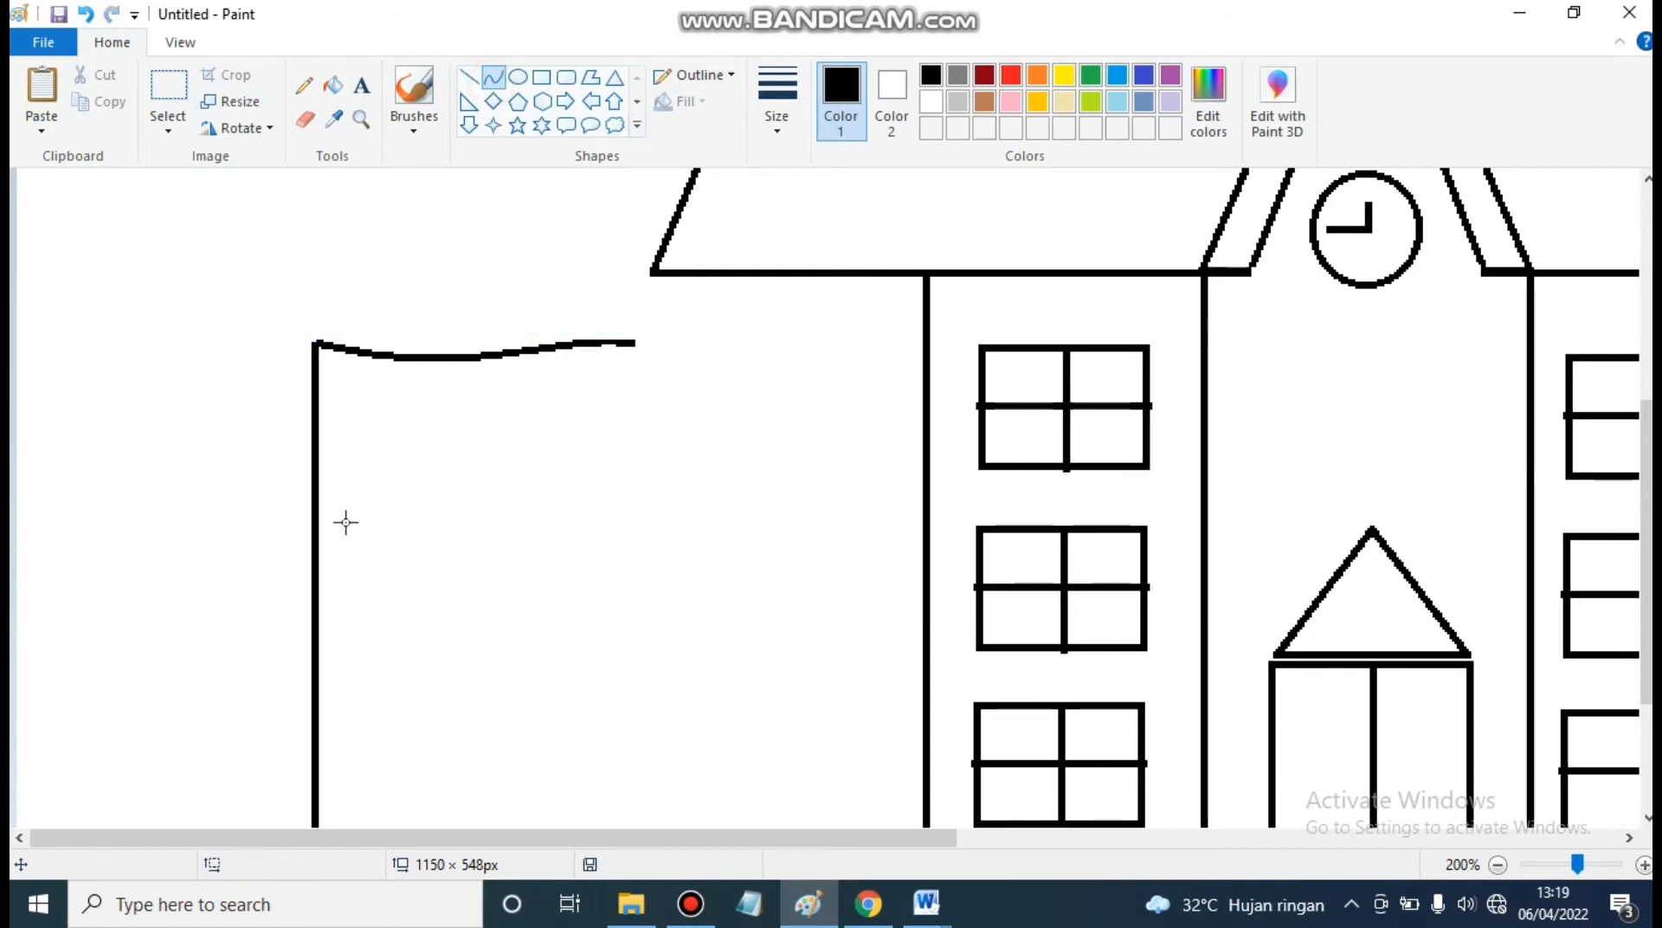
{"action": "left_click_drag", "start_coordinate": [316, 542], "coordinate": [640, 543]}
{"action": "left_click_drag", "start_coordinate": [411, 606], "coordinate": [408, 598]}
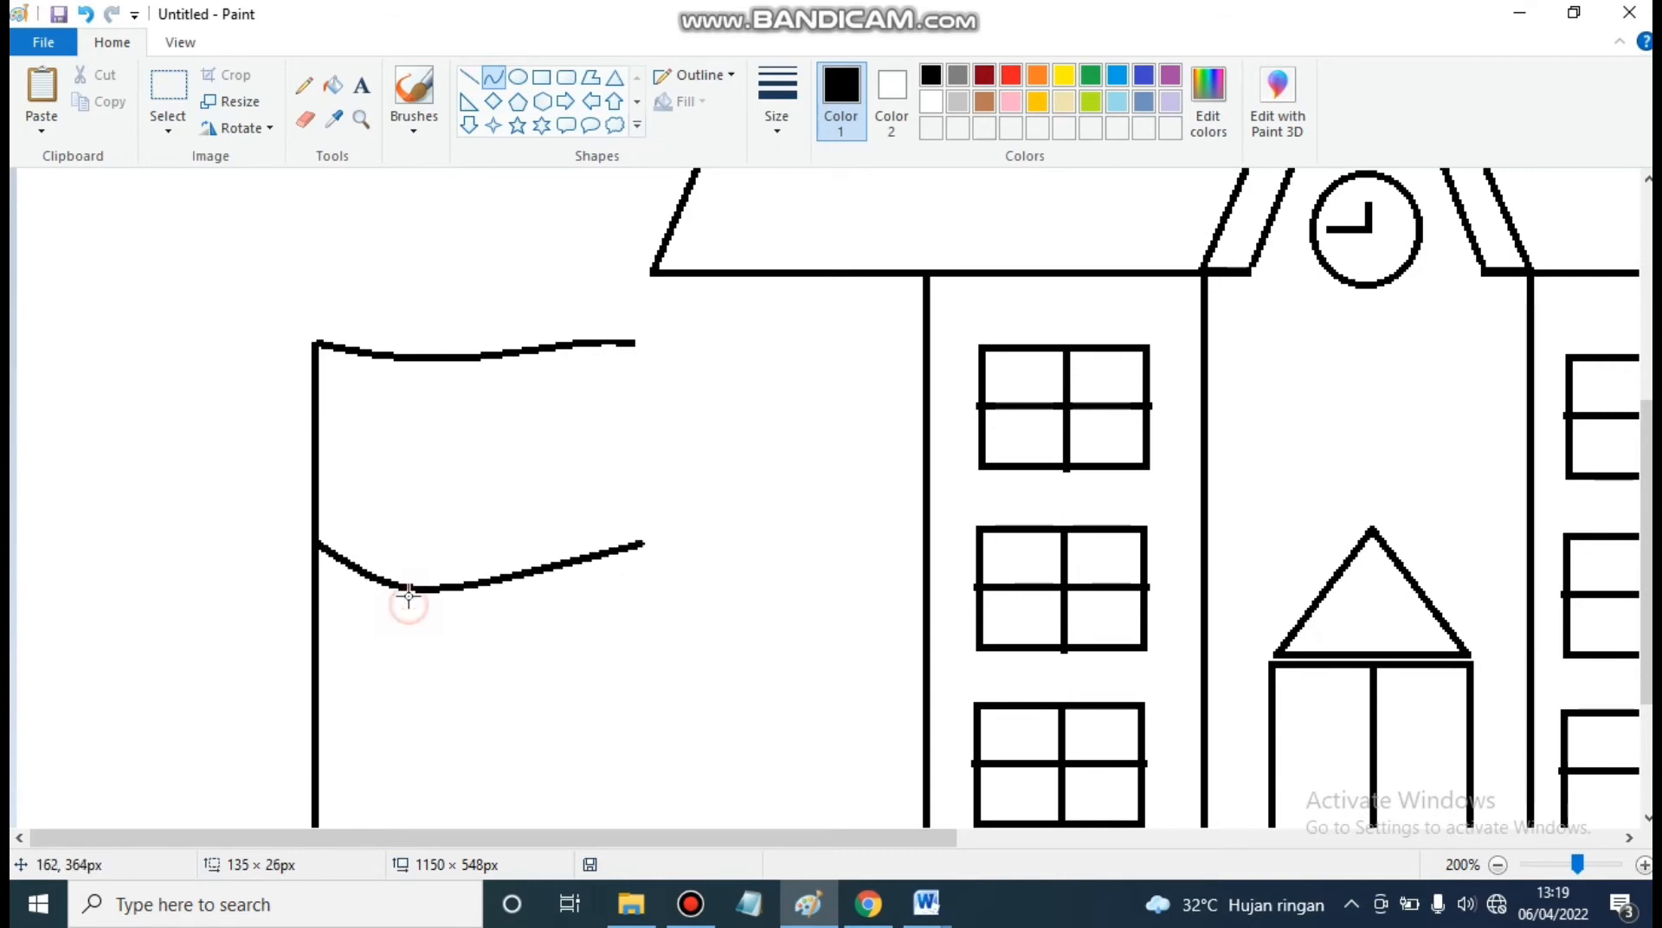
{"action": "left_click", "coordinate": [560, 523]}
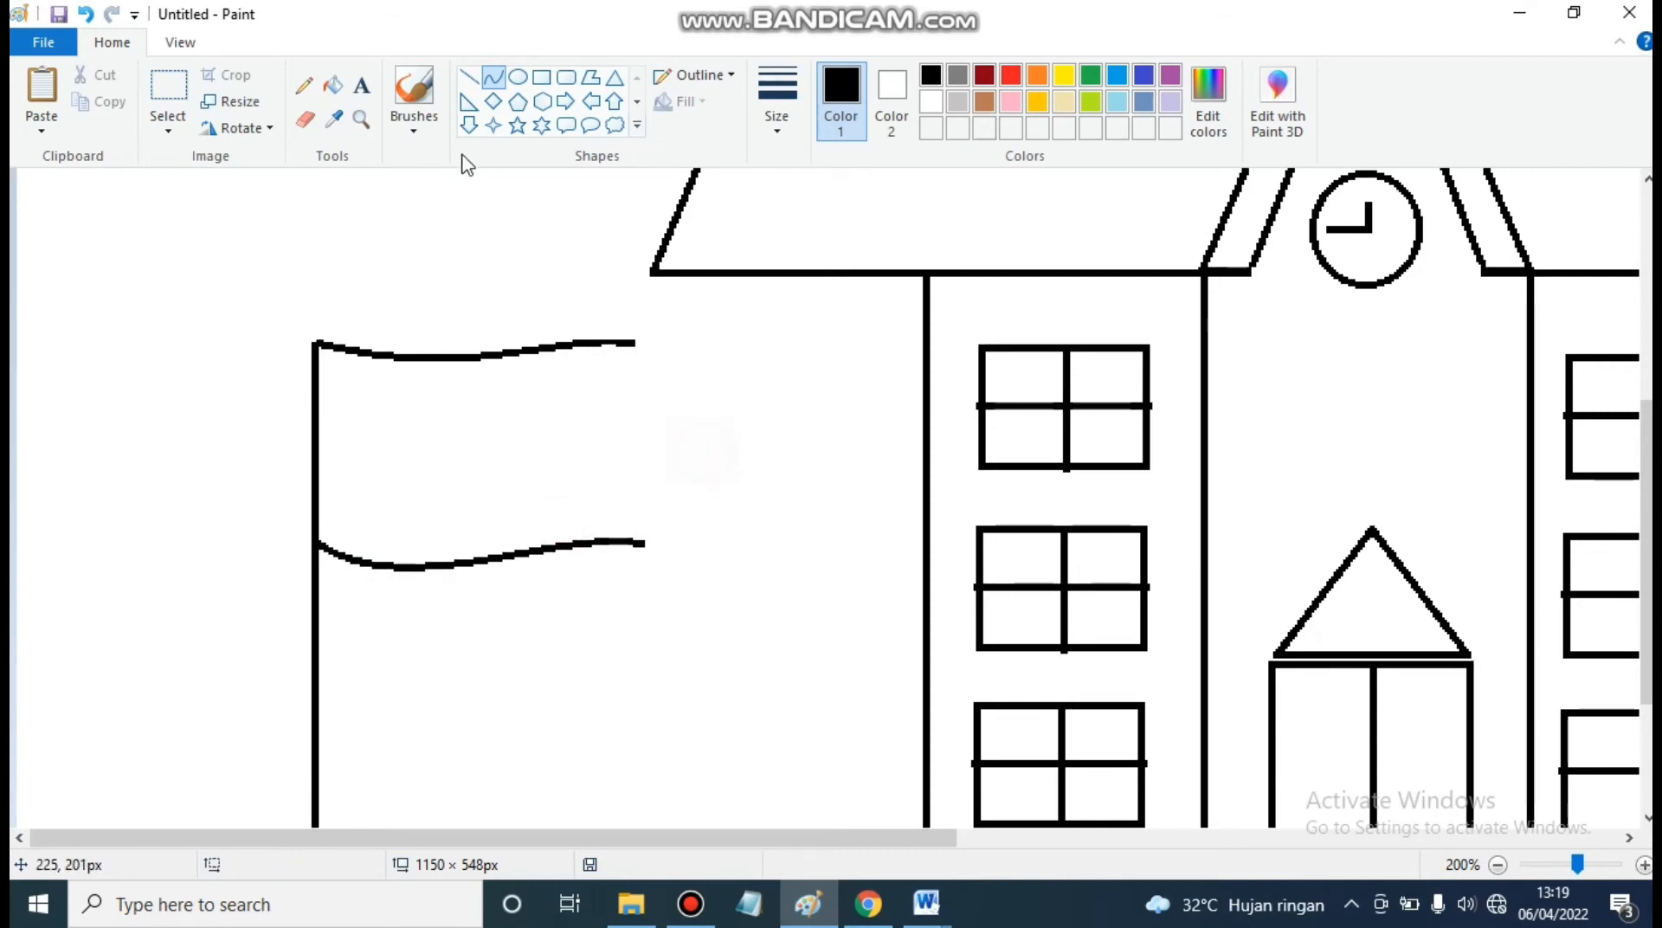
Step: Close the flag's free end with a straight line joining both wavy edges and erase the overshooting line ends
{"action": "left_click", "coordinate": [469, 77]}
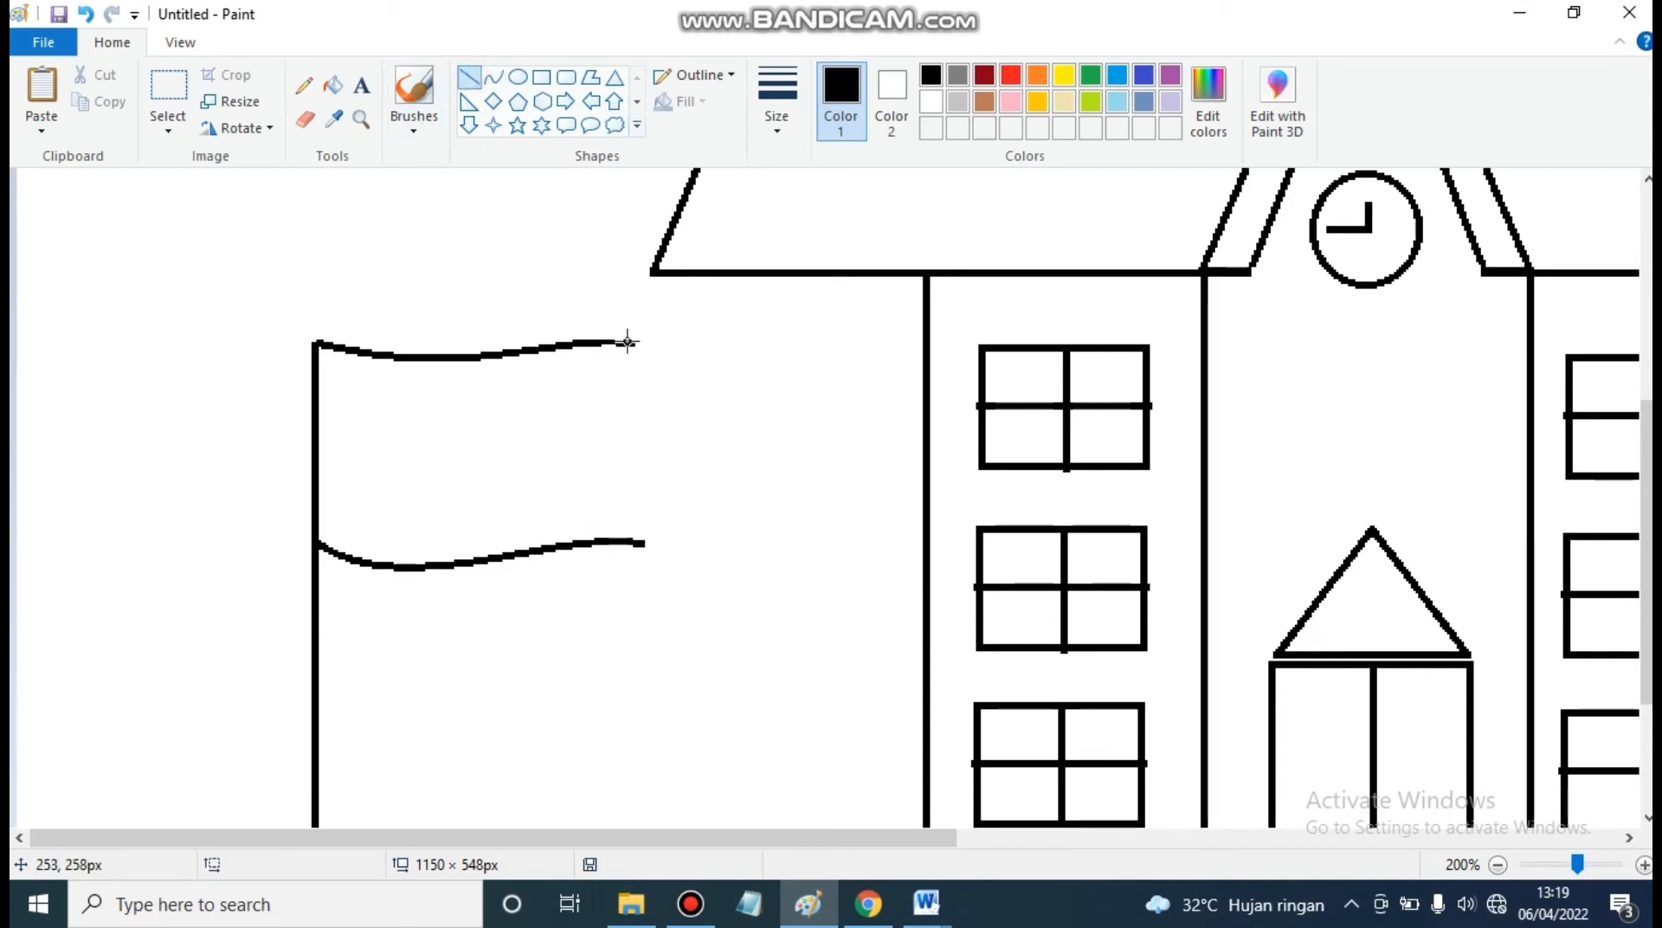
{"action": "left_click_drag", "start_coordinate": [631, 341], "coordinate": [638, 552]}
{"action": "left_click", "coordinate": [747, 451]}
{"action": "left_click", "coordinate": [304, 119]}
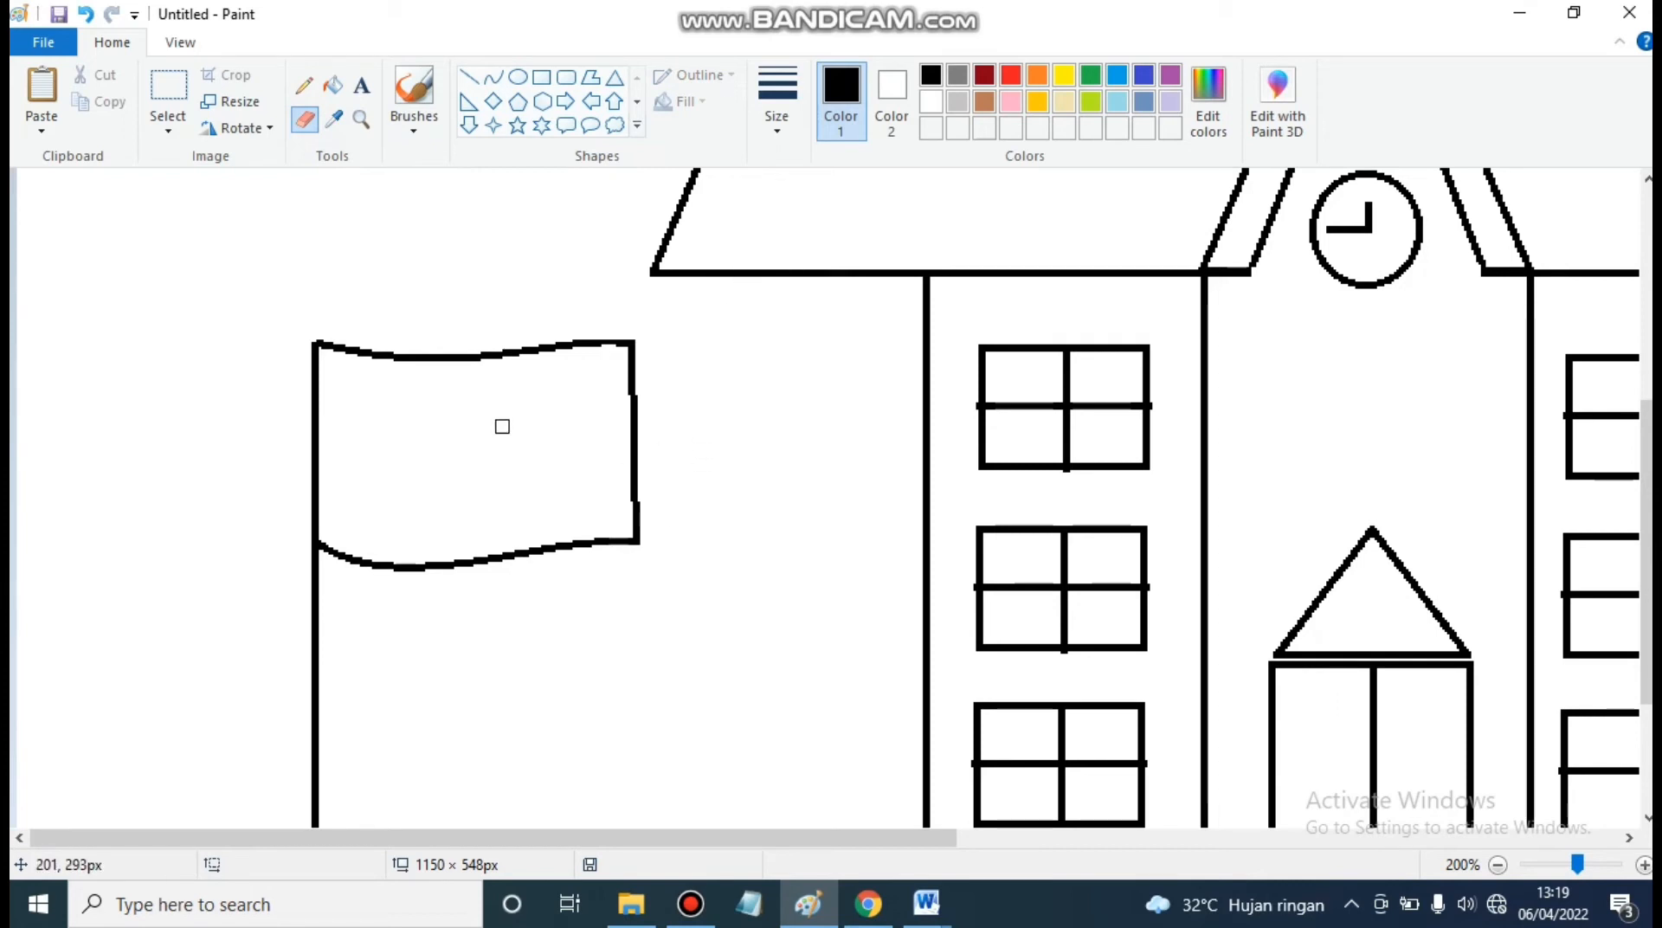
Step: Divide the flag into two stripes with a wavy curve about 130 px wide across its middle
{"action": "left_click", "coordinate": [492, 77]}
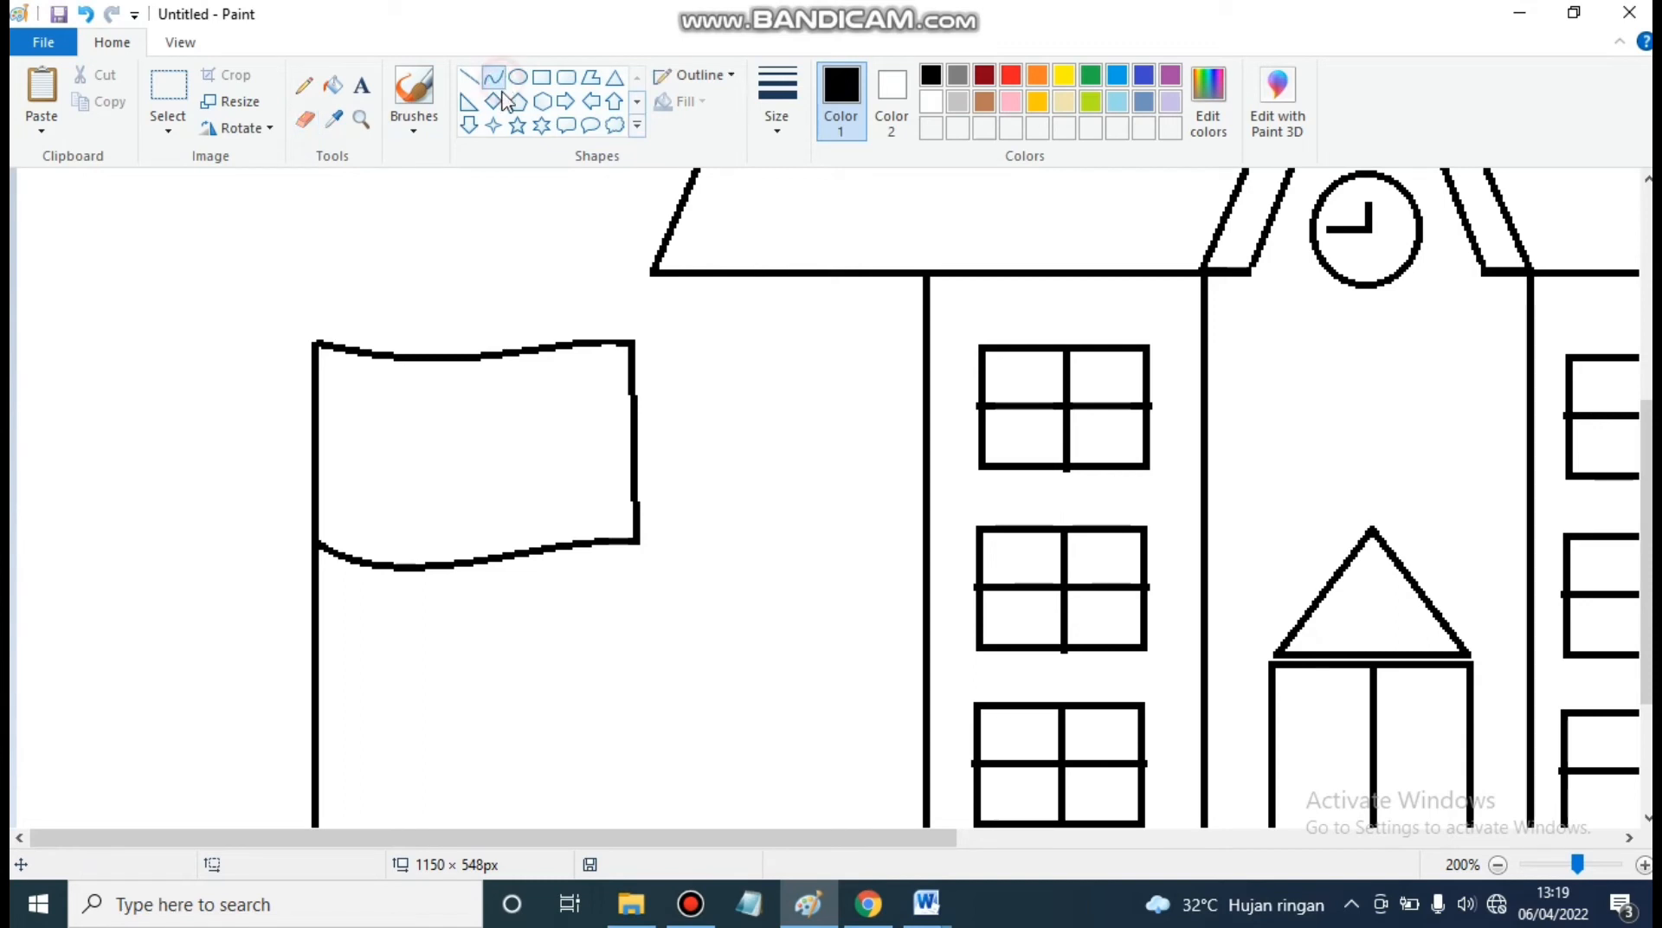
{"action": "left_click_drag", "start_coordinate": [317, 449], "coordinate": [632, 450]}
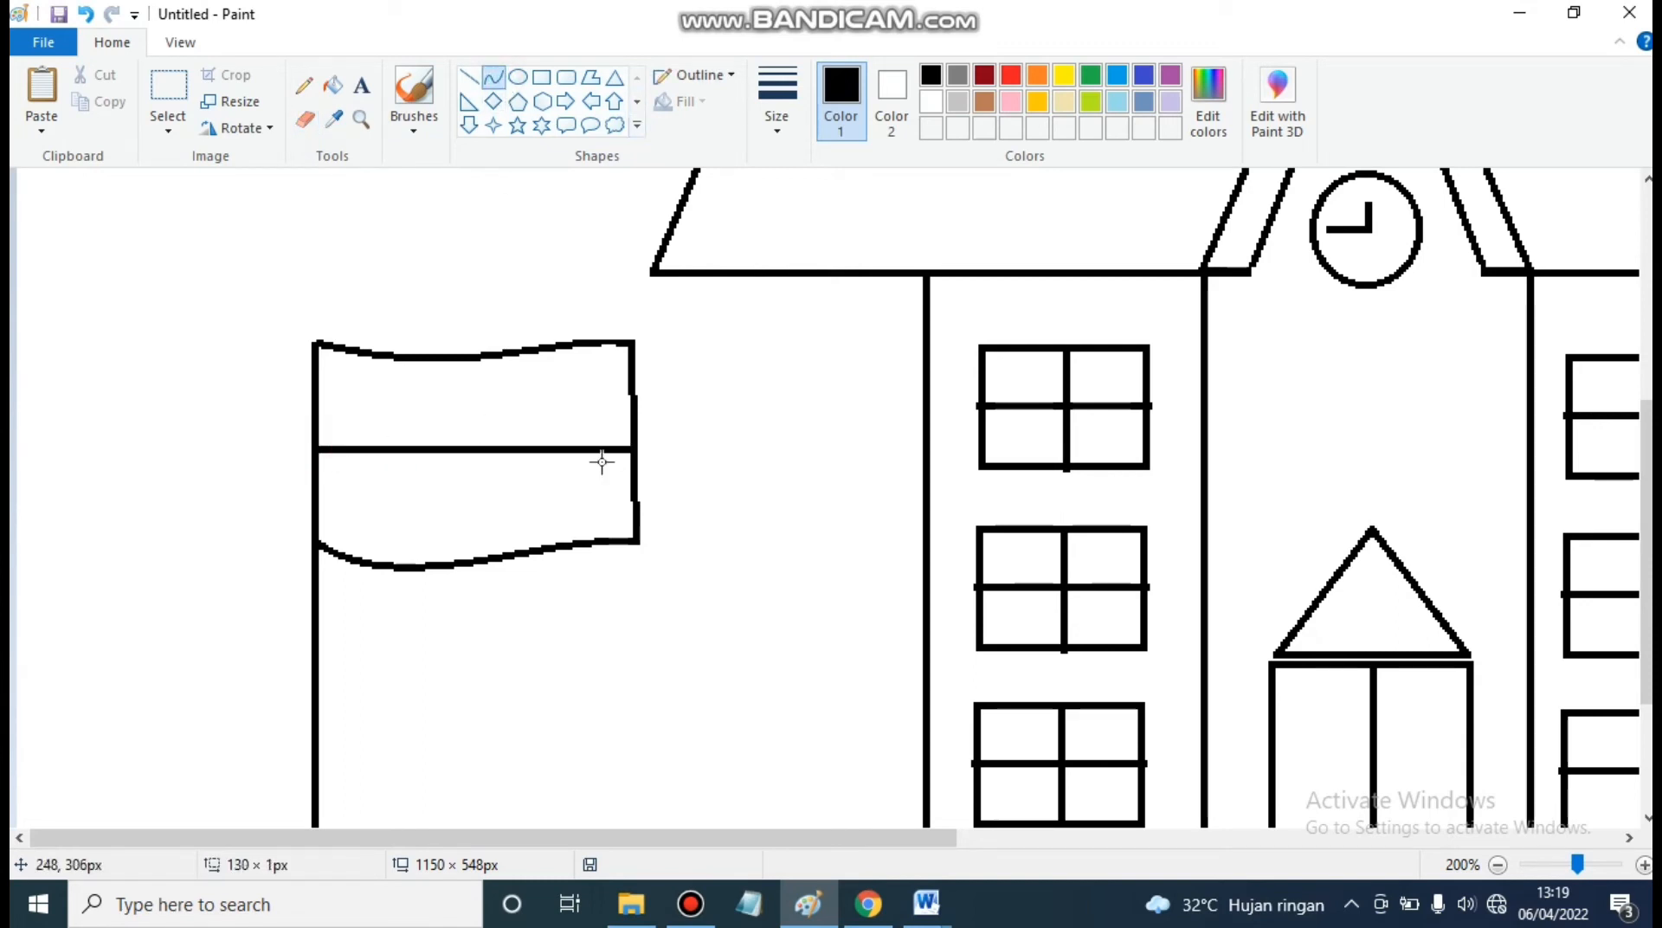
{"action": "left_click_drag", "start_coordinate": [414, 468], "coordinate": [554, 438]}
{"action": "left_click", "coordinate": [419, 482]}
Step: Draw a vertical line about 263 px tall from the inner gable's left foot down to the building's base
{"action": "scroll", "coordinate": [805, 455], "scroll_direction": "up", "scroll_amount": 1}
{"action": "scroll", "coordinate": [805, 455], "scroll_direction": "down", "scroll_amount": 3}
{"action": "scroll", "coordinate": [805, 454], "scroll_direction": "up", "scroll_amount": 1}
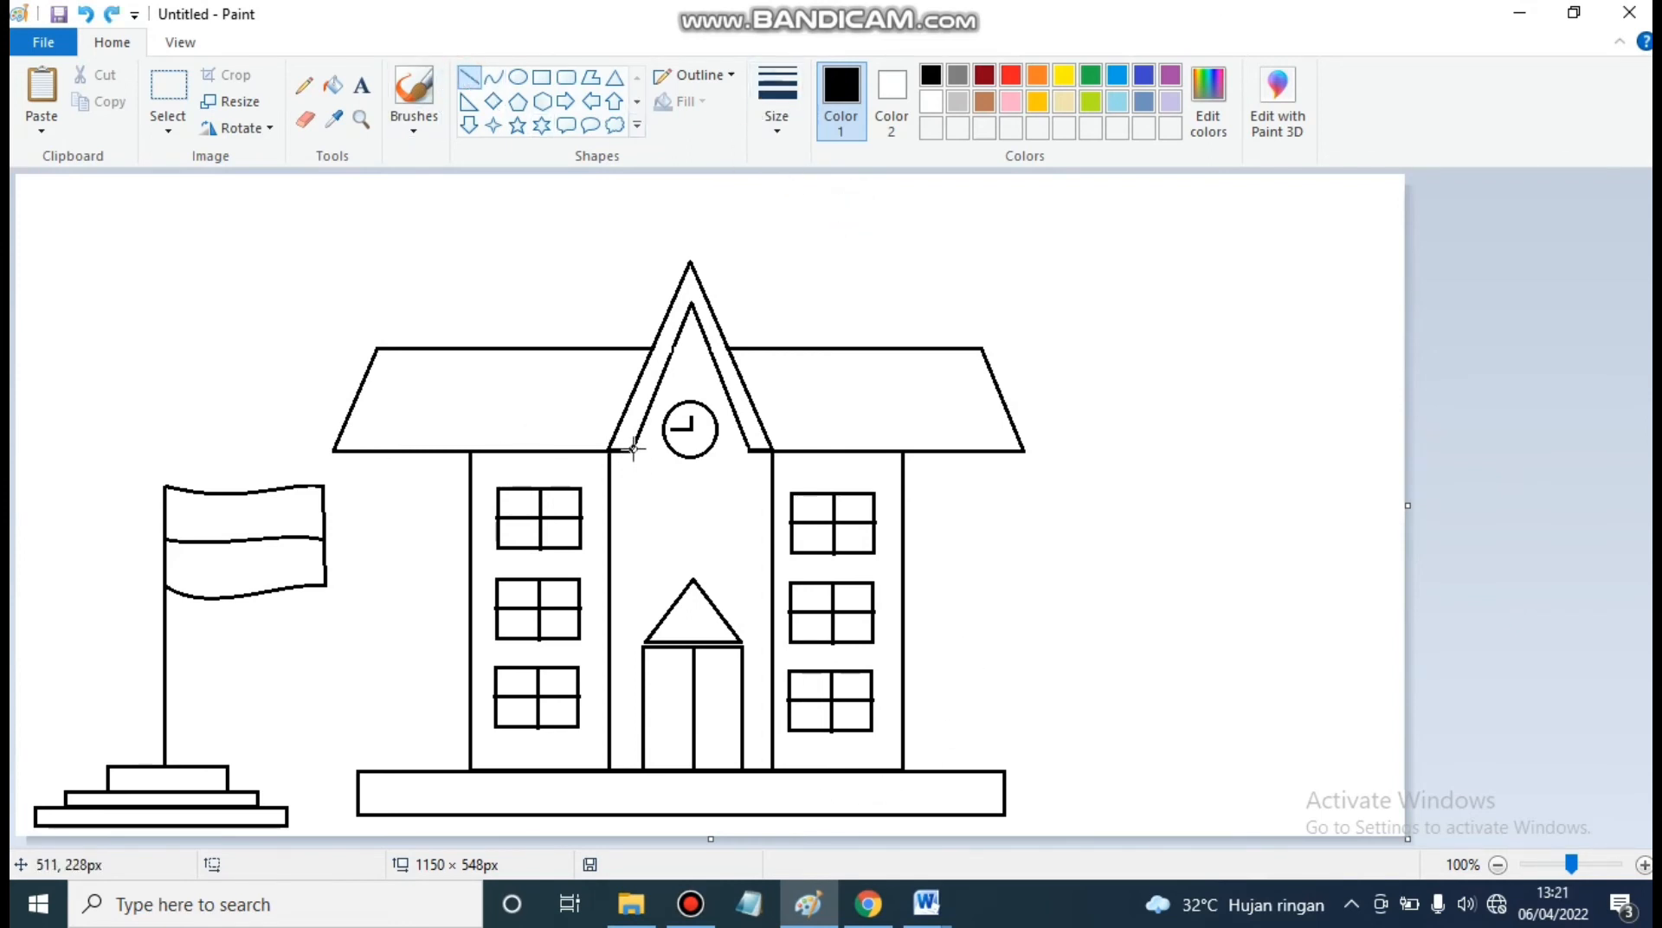
{"action": "left_click_drag", "start_coordinate": [632, 451], "coordinate": [633, 769]}
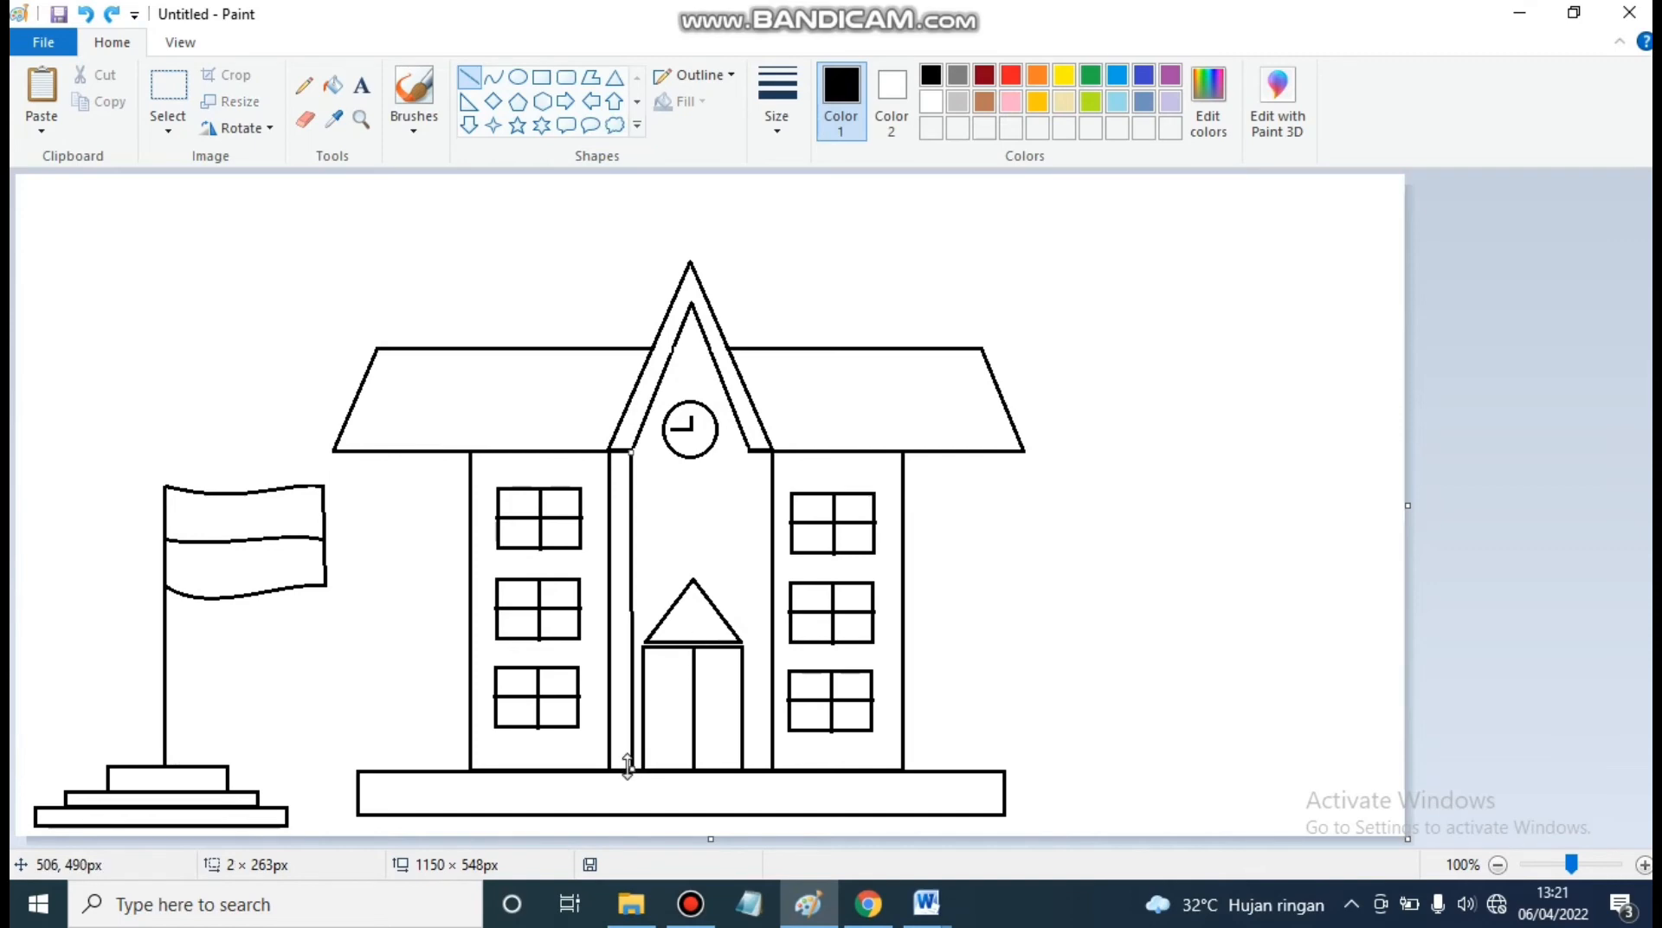
{"action": "left_click_drag", "start_coordinate": [631, 764], "coordinate": [629, 764]}
{"action": "left_click_drag", "start_coordinate": [630, 764], "coordinate": [631, 765]}
{"action": "left_click", "coordinate": [750, 641]}
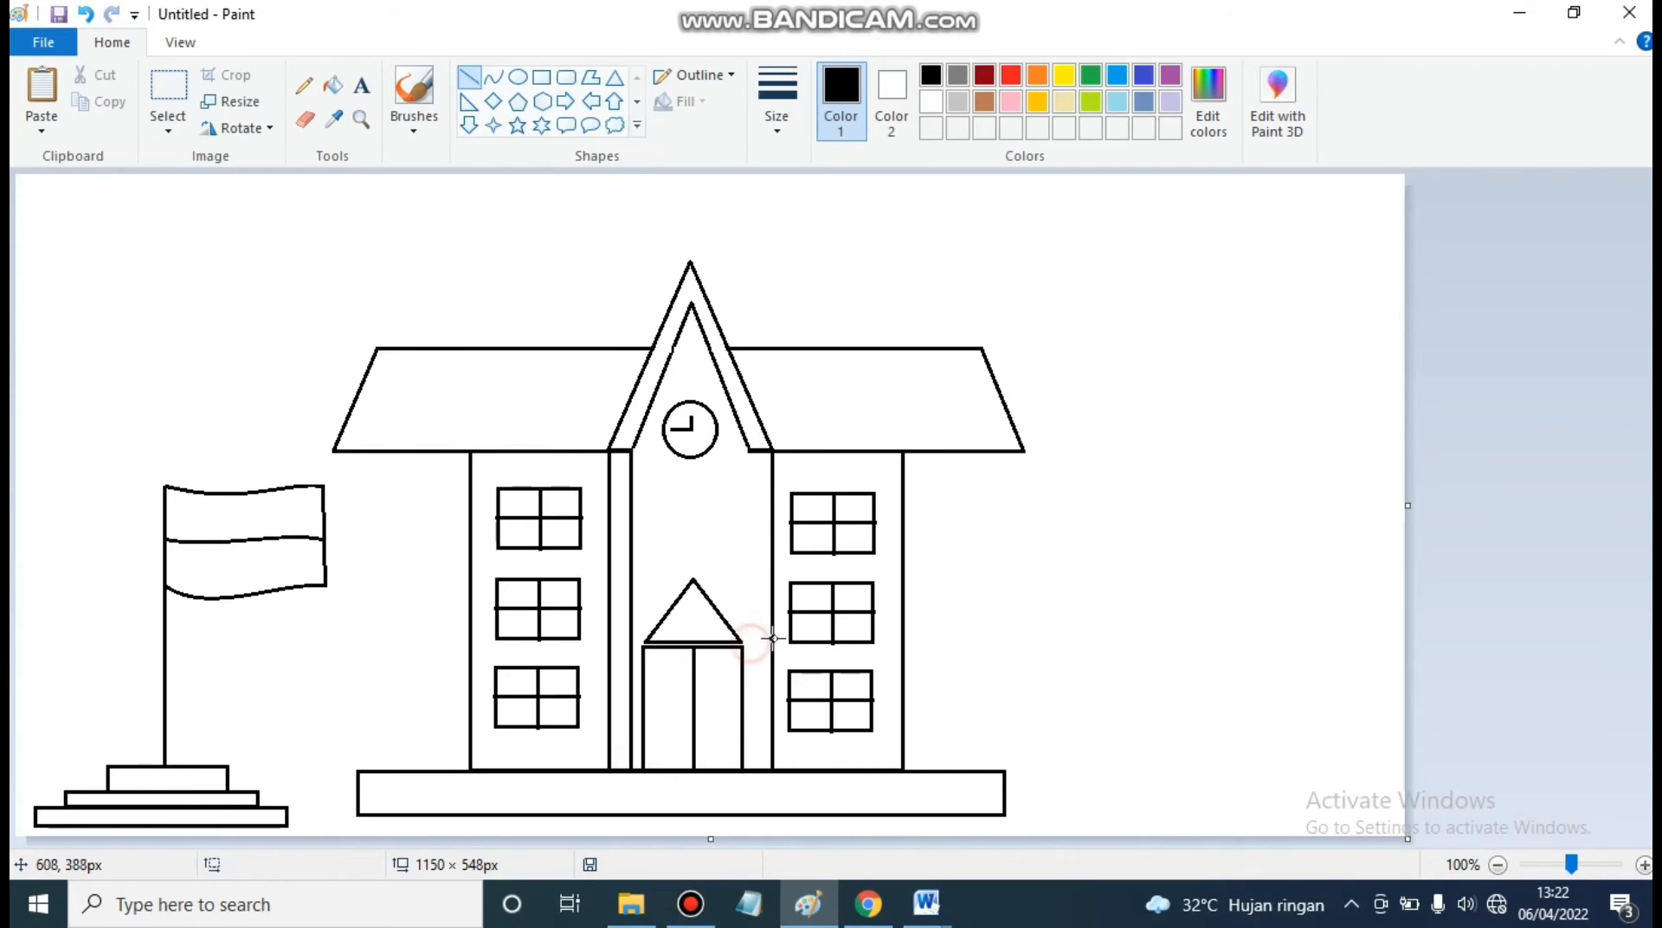
Step: Draw a straight vertical line about 273 px tall from the inner gable's right foot down to the building's base
{"action": "left_click_drag", "start_coordinate": [750, 447], "coordinate": [754, 773]}
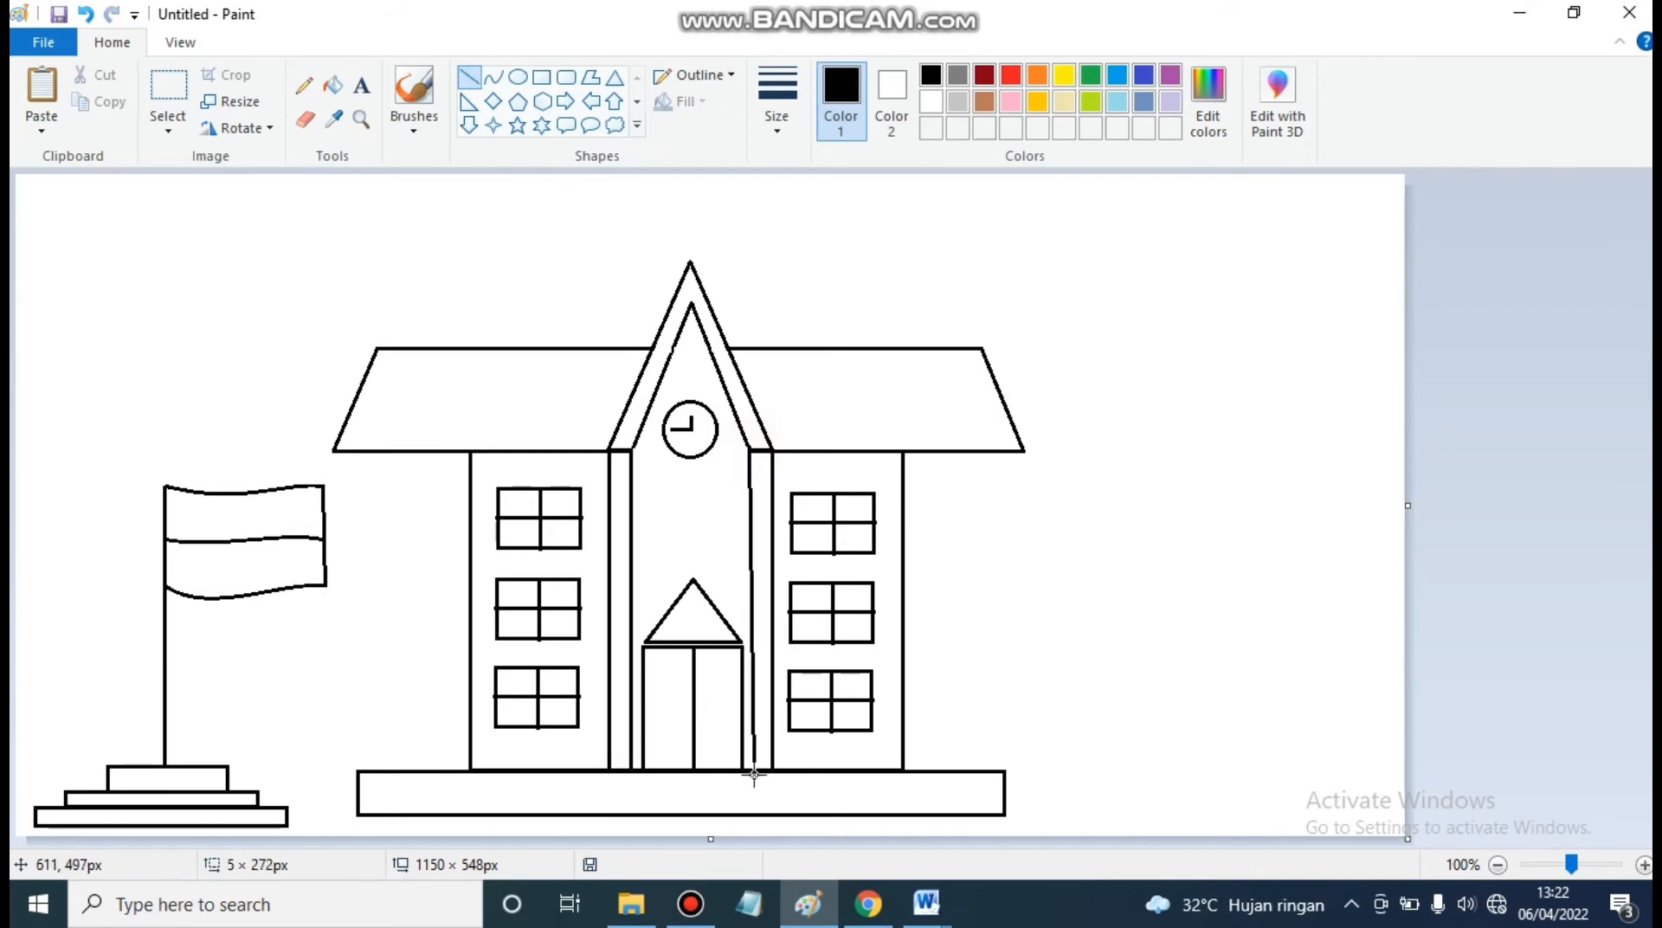
{"action": "left_click_drag", "start_coordinate": [755, 774], "coordinate": [750, 775]}
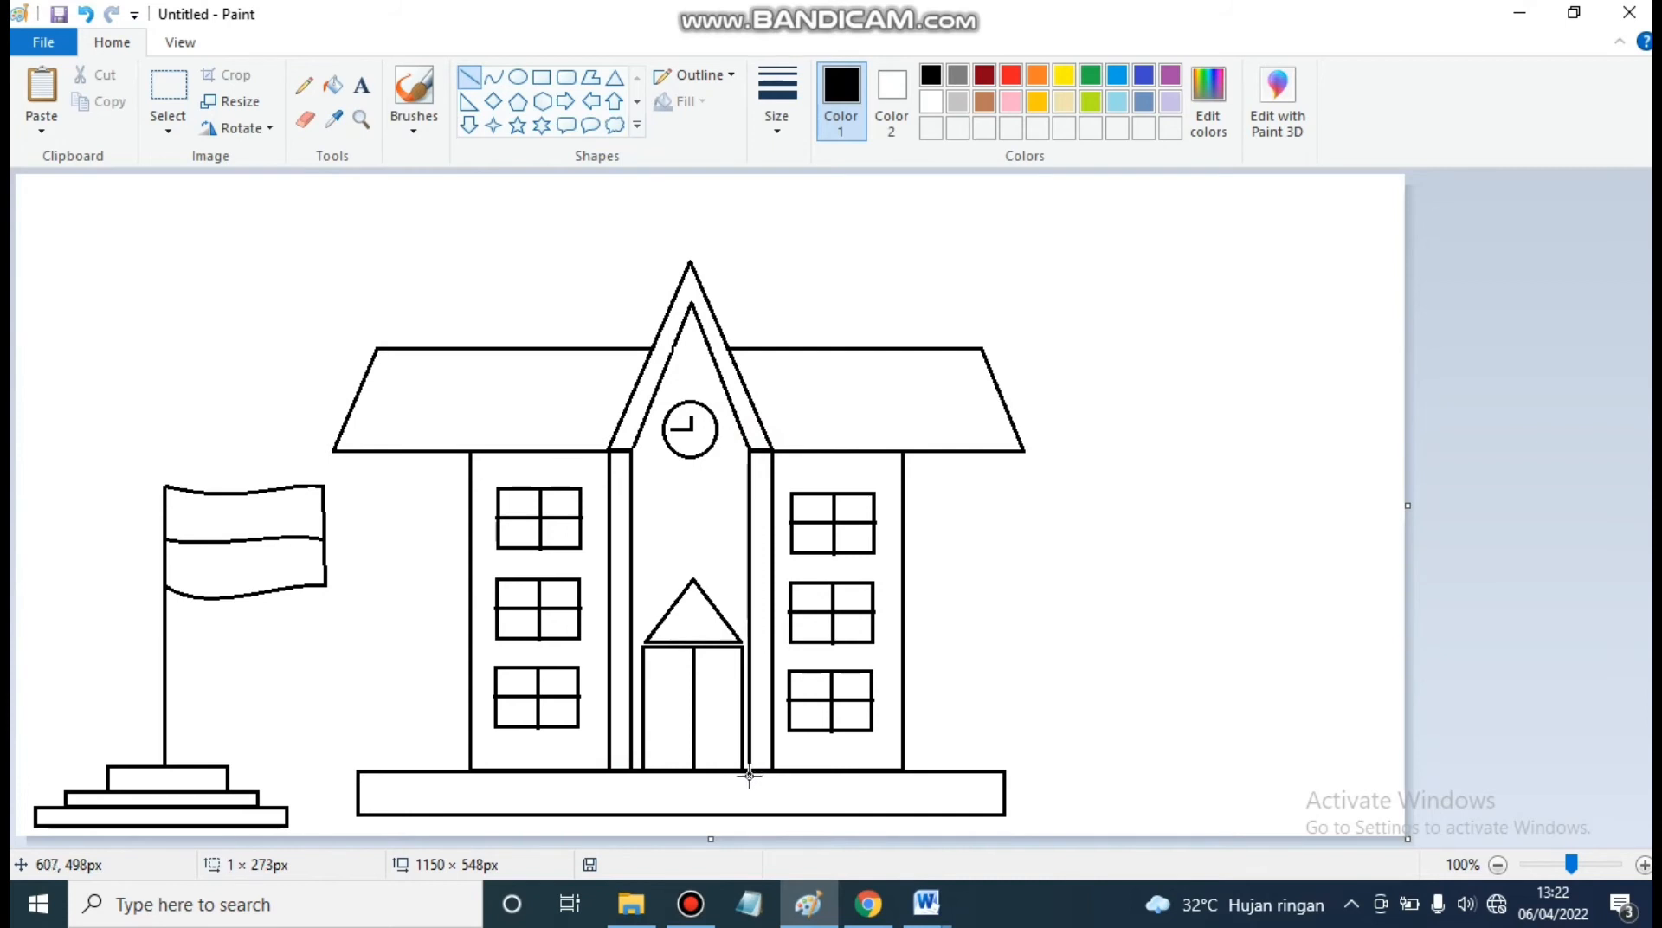
{"action": "left_click", "coordinate": [1033, 681]}
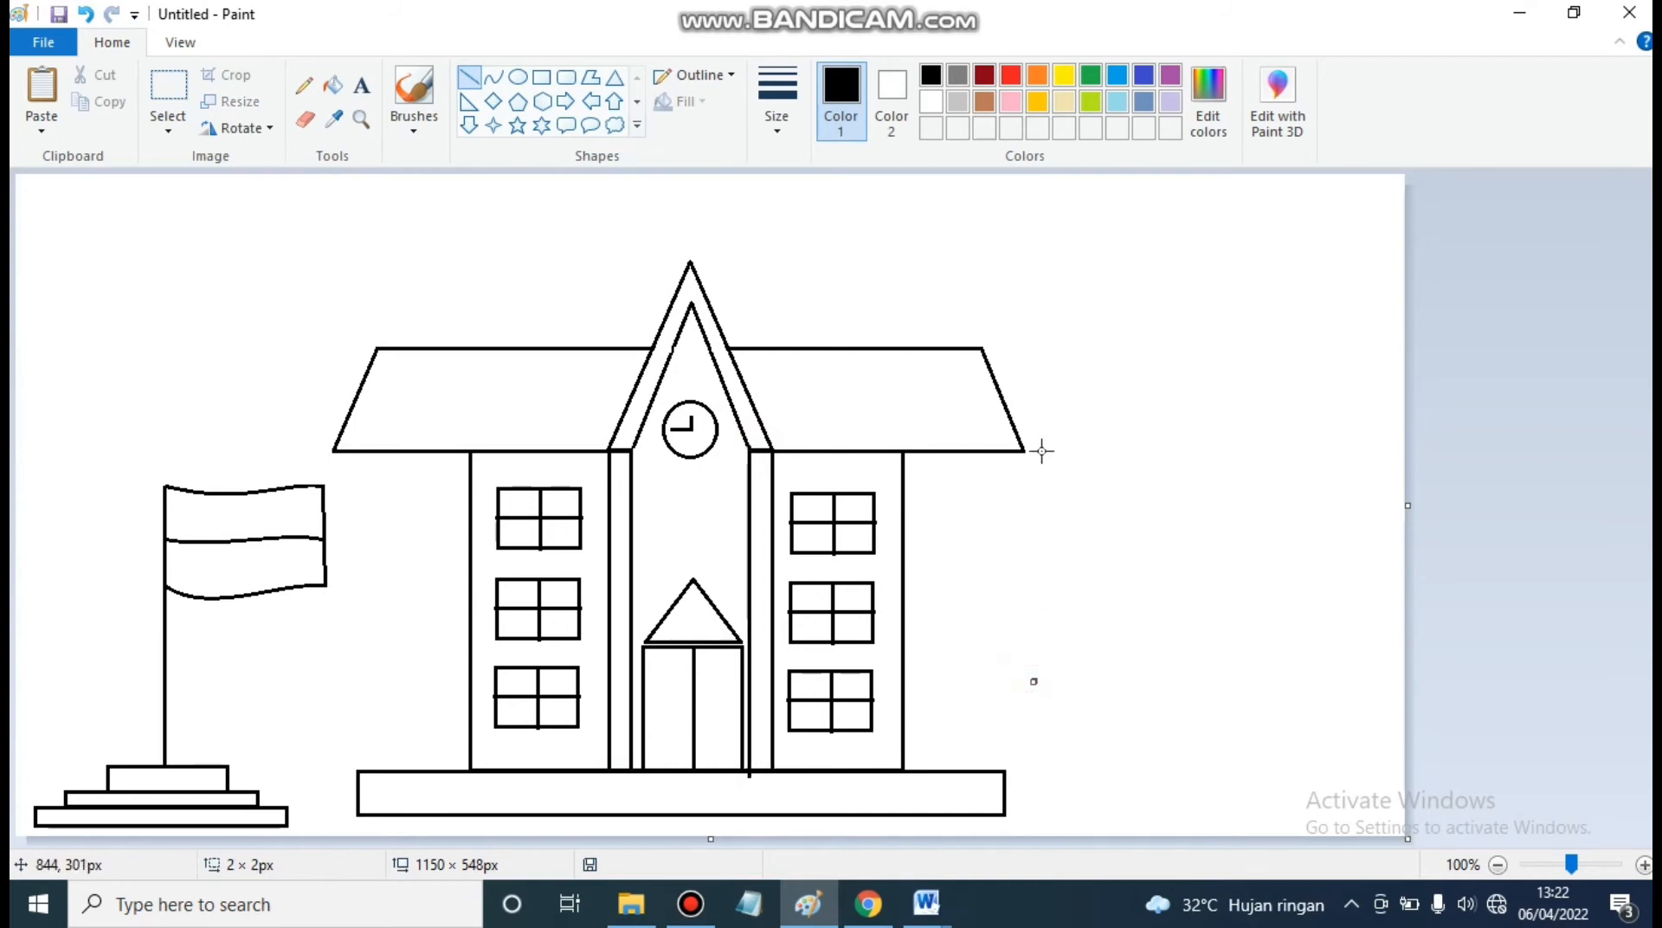
{"action": "left_click", "coordinate": [1158, 646]}
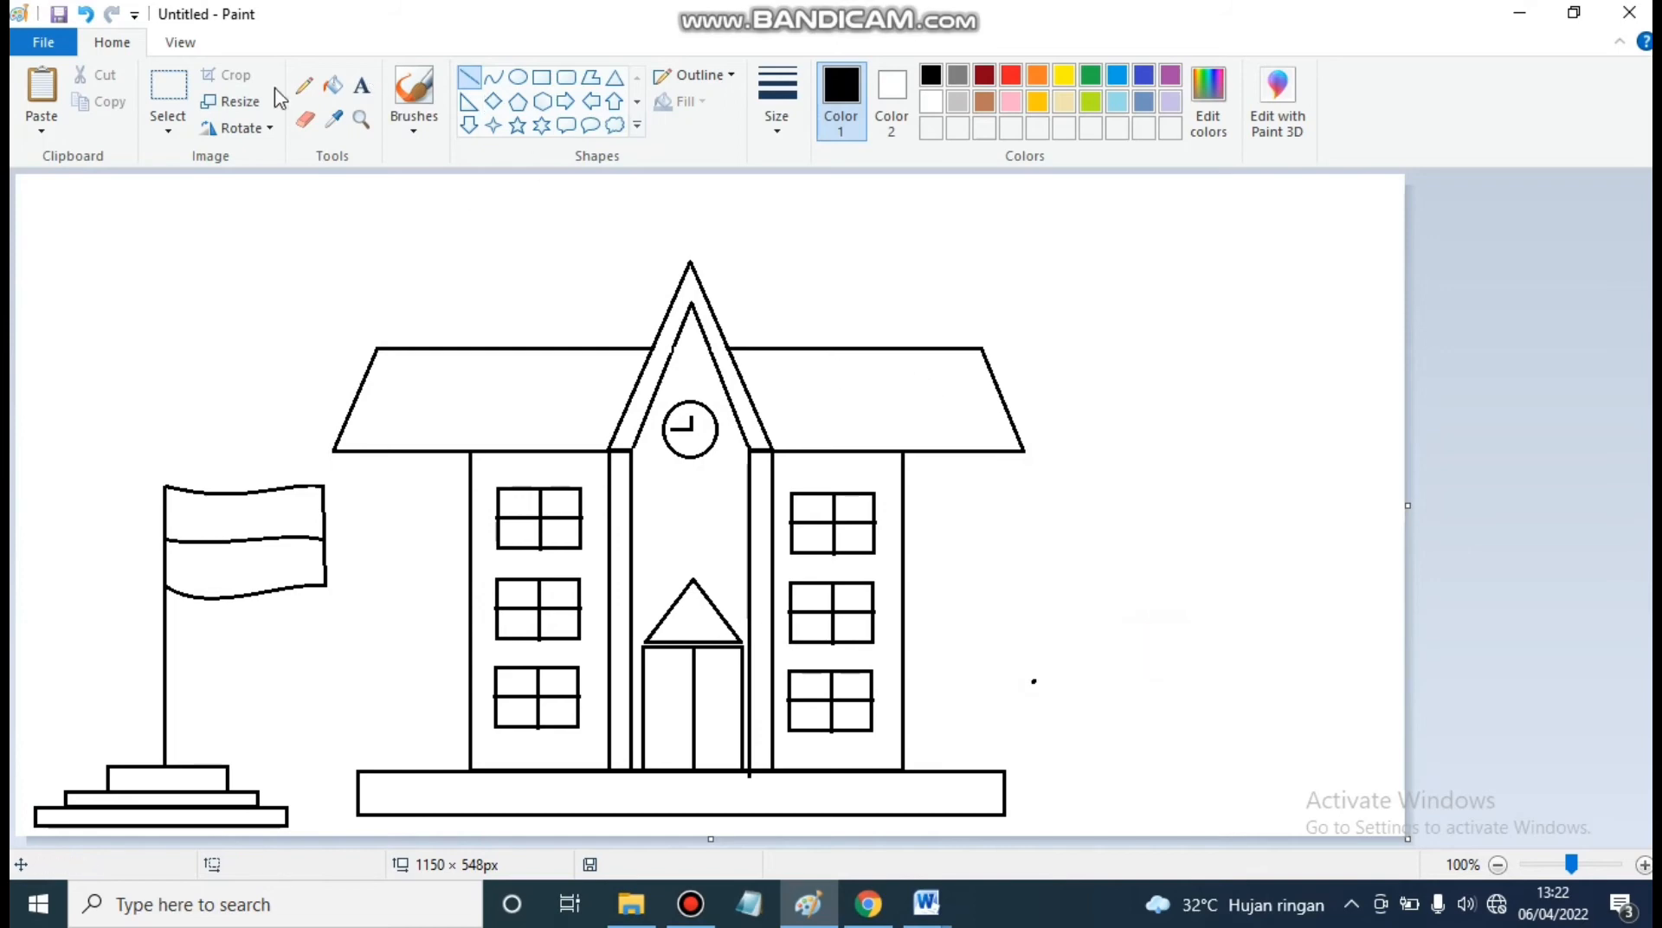
Step: Erase the end of the right inner line that sticks into the base and the stray dot beside the building
{"action": "left_click", "coordinate": [303, 119]}
{"action": "scroll", "coordinate": [551, 284], "scroll_direction": "up", "scroll_amount": 1, "text": "ctrl"}
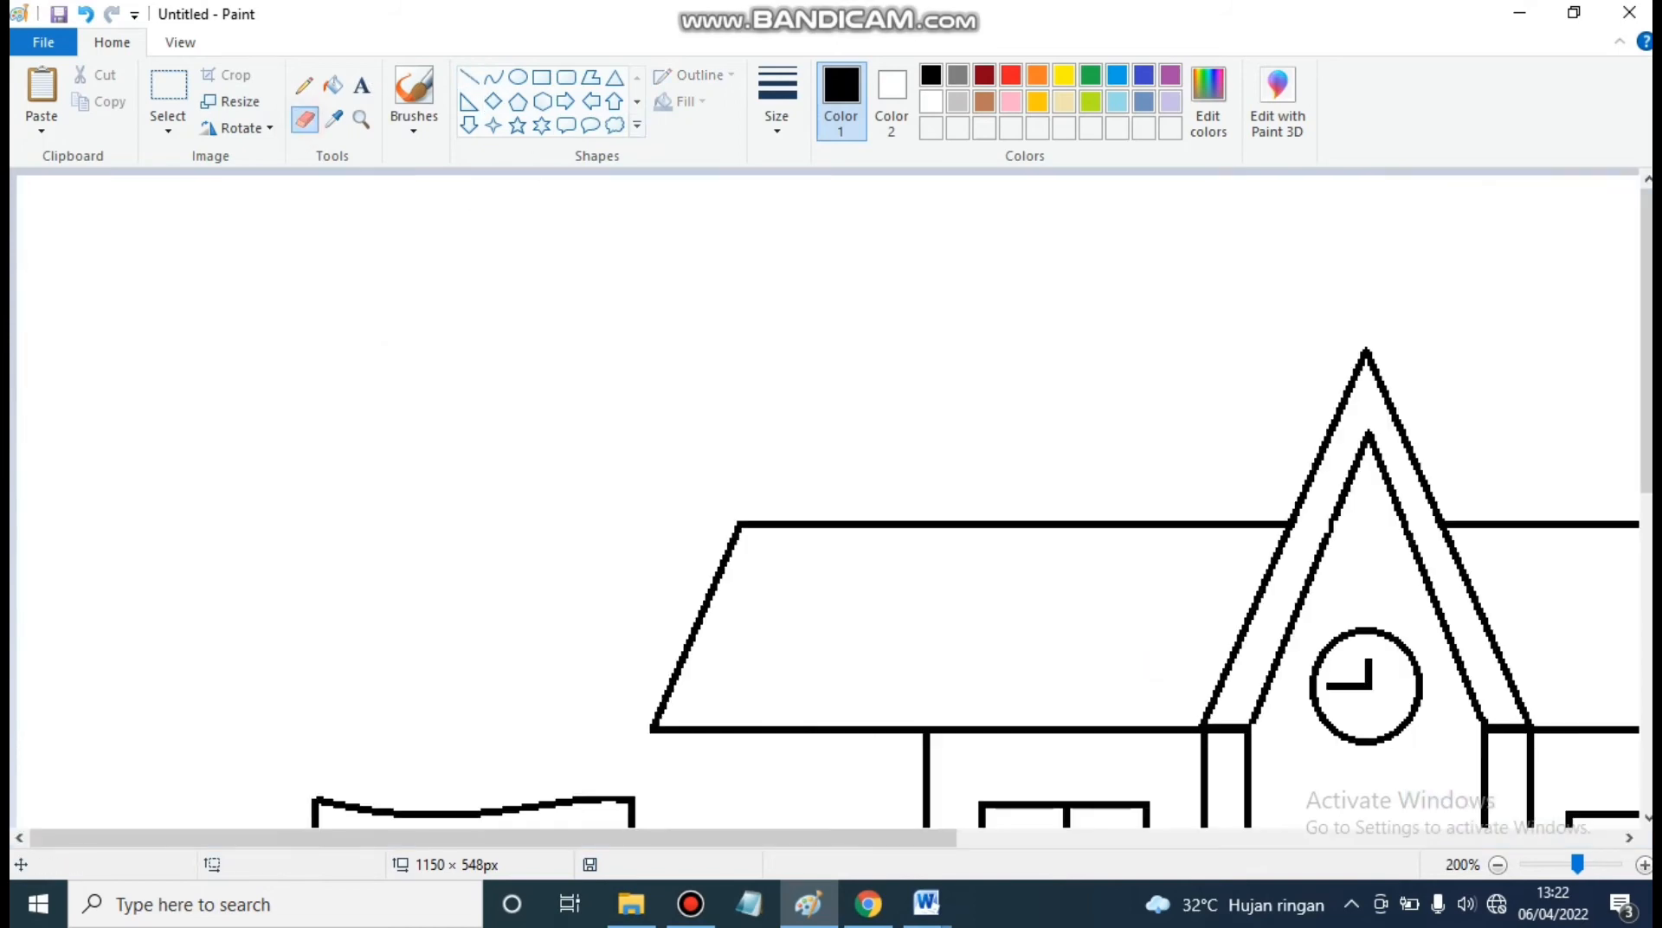
{"action": "left_click_drag", "start_coordinate": [1647, 338], "coordinate": [1646, 649]}
{"action": "left_click_drag", "start_coordinate": [768, 847], "coordinate": [997, 866]}
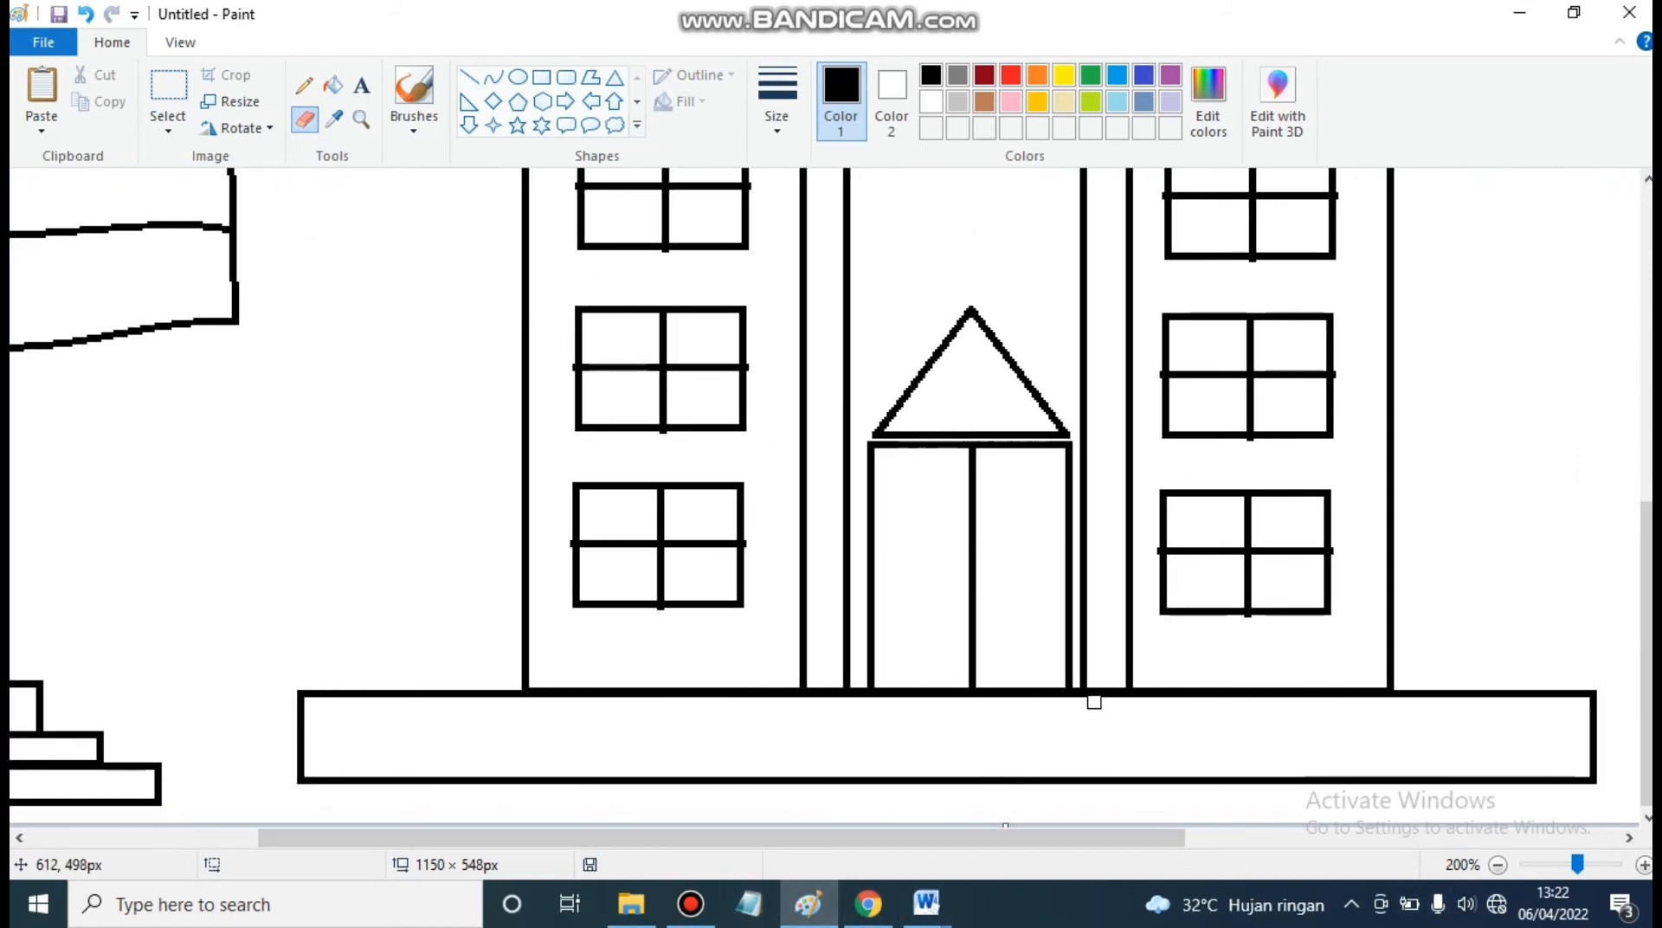
{"action": "scroll", "coordinate": [660, 245], "scroll_direction": "down", "scroll_amount": 1}
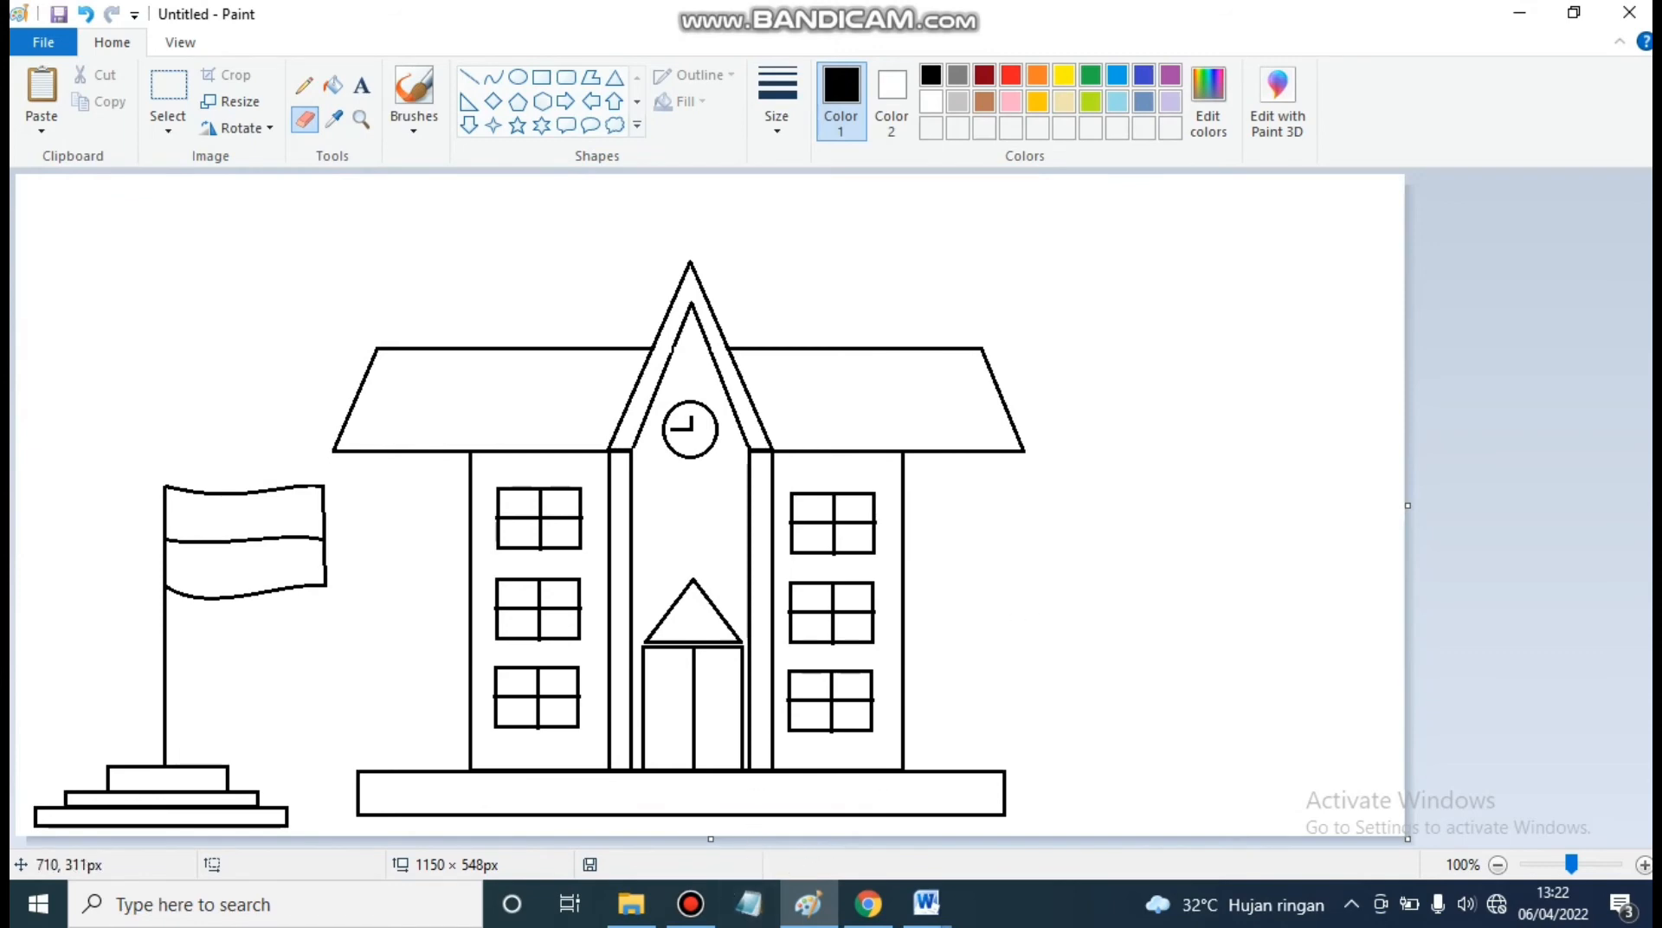
Step: Draw a cloud callout of about 174 × 108 px above the flag and one of about 186 × 79 px above the right roof
{"action": "scroll", "coordinate": [820, 514], "scroll_direction": "up", "scroll_amount": 1}
{"action": "scroll", "coordinate": [785, 373], "scroll_direction": "down", "scroll_amount": 2}
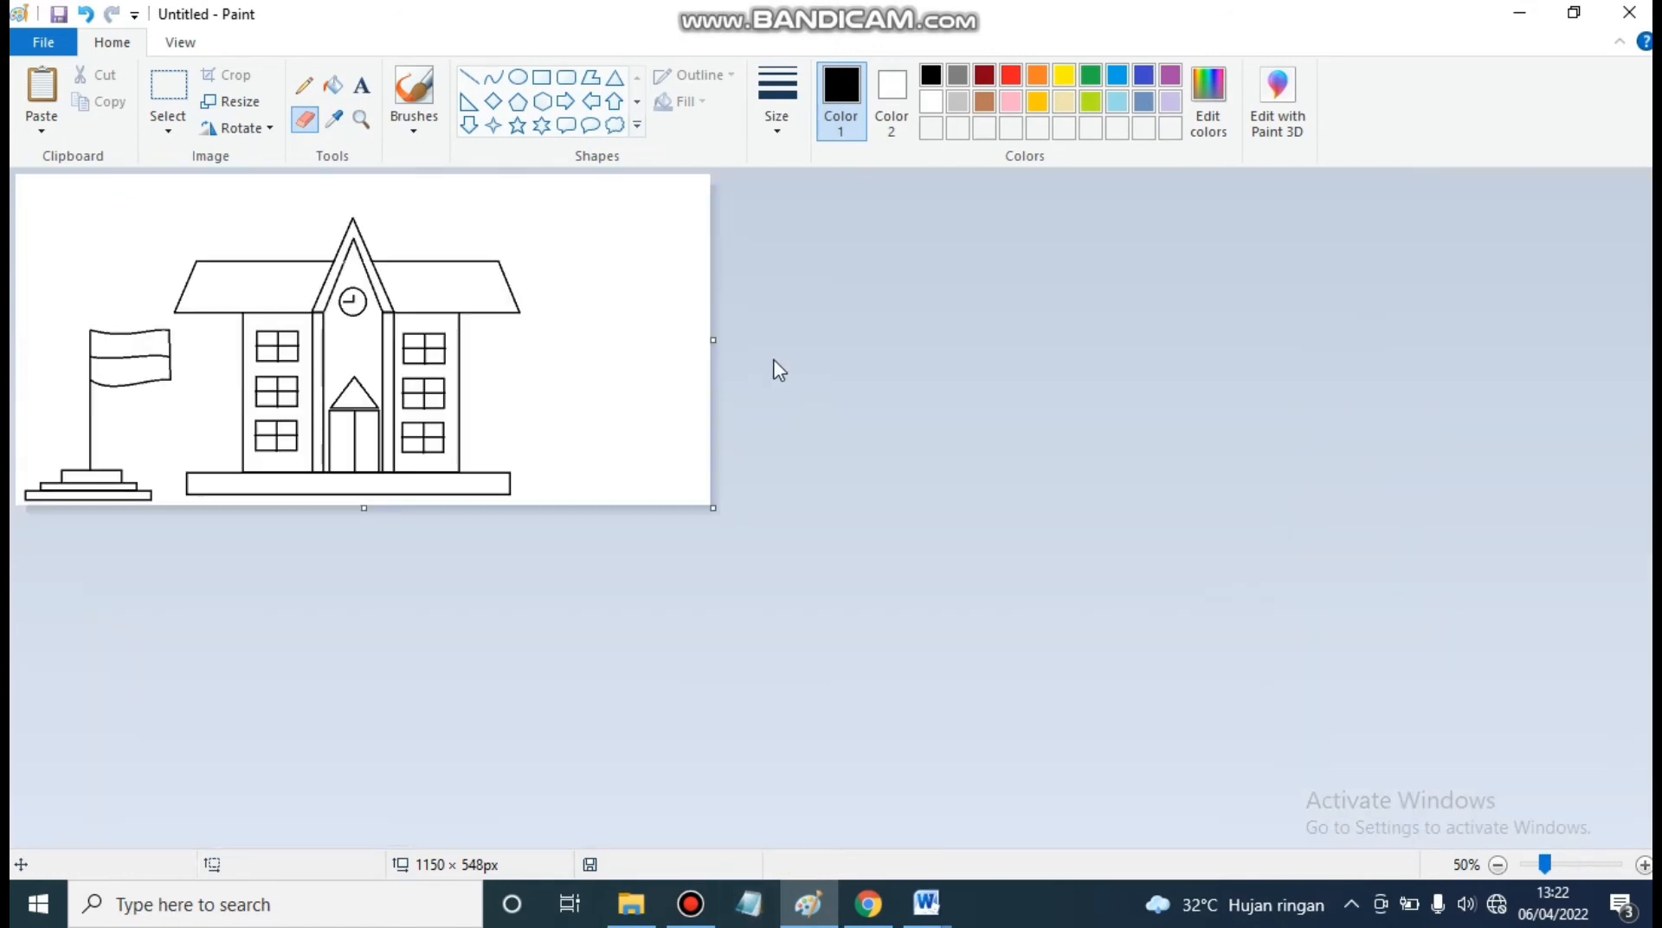
{"action": "scroll", "coordinate": [757, 384], "scroll_direction": "up", "scroll_amount": 1}
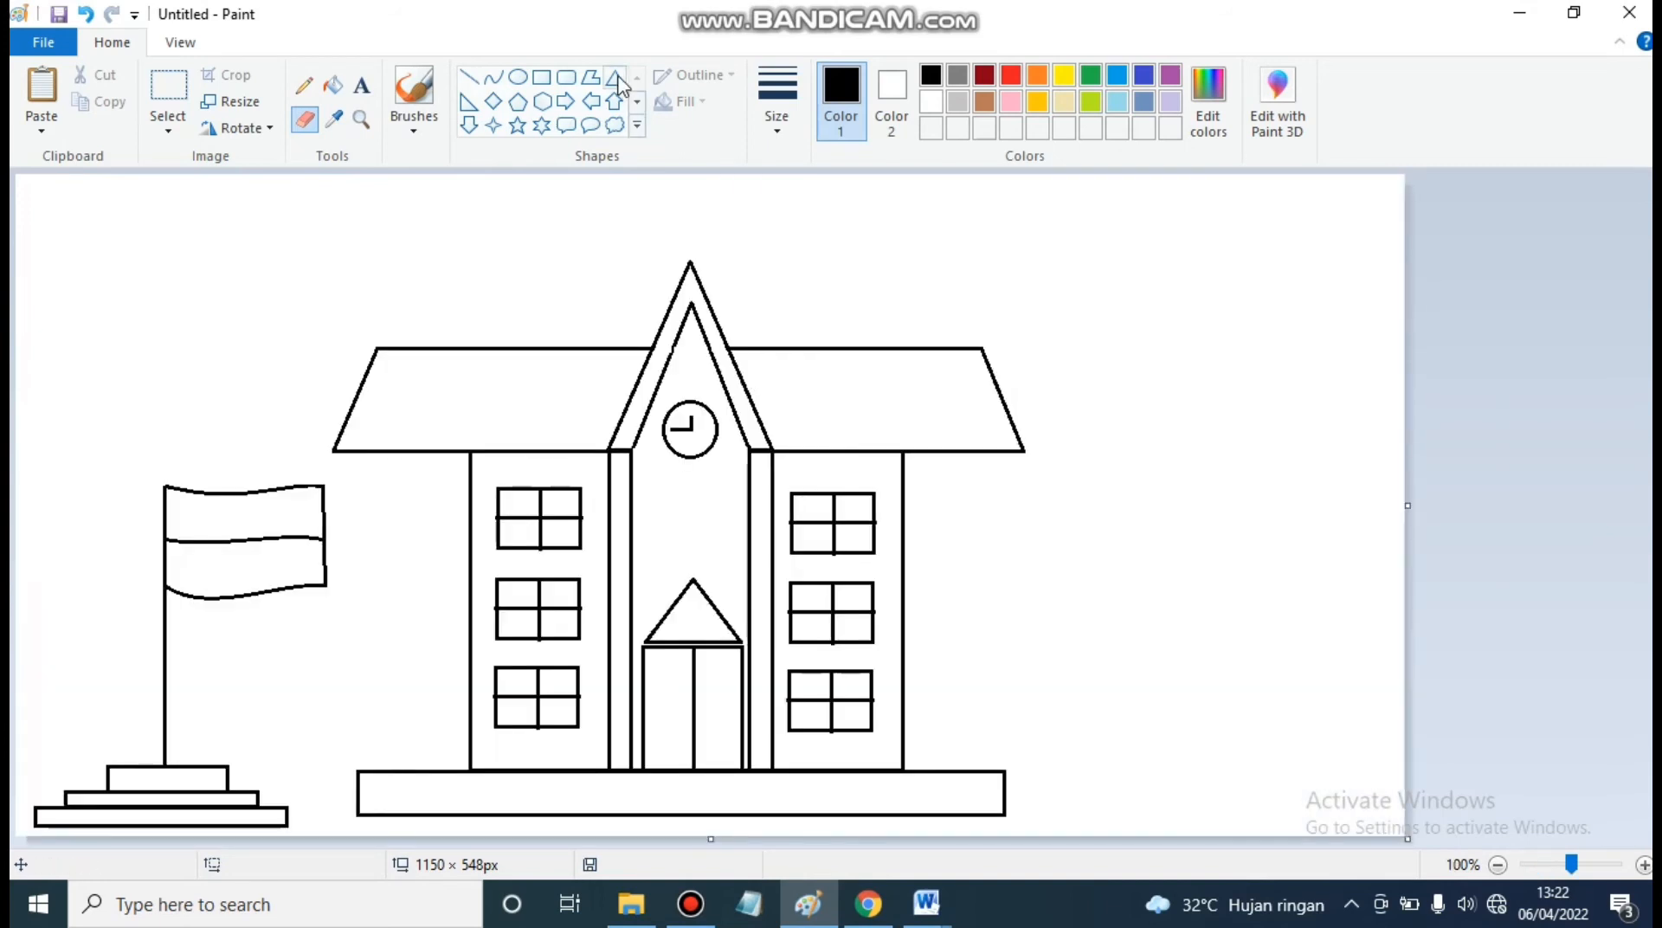
{"action": "left_click", "coordinate": [615, 126]}
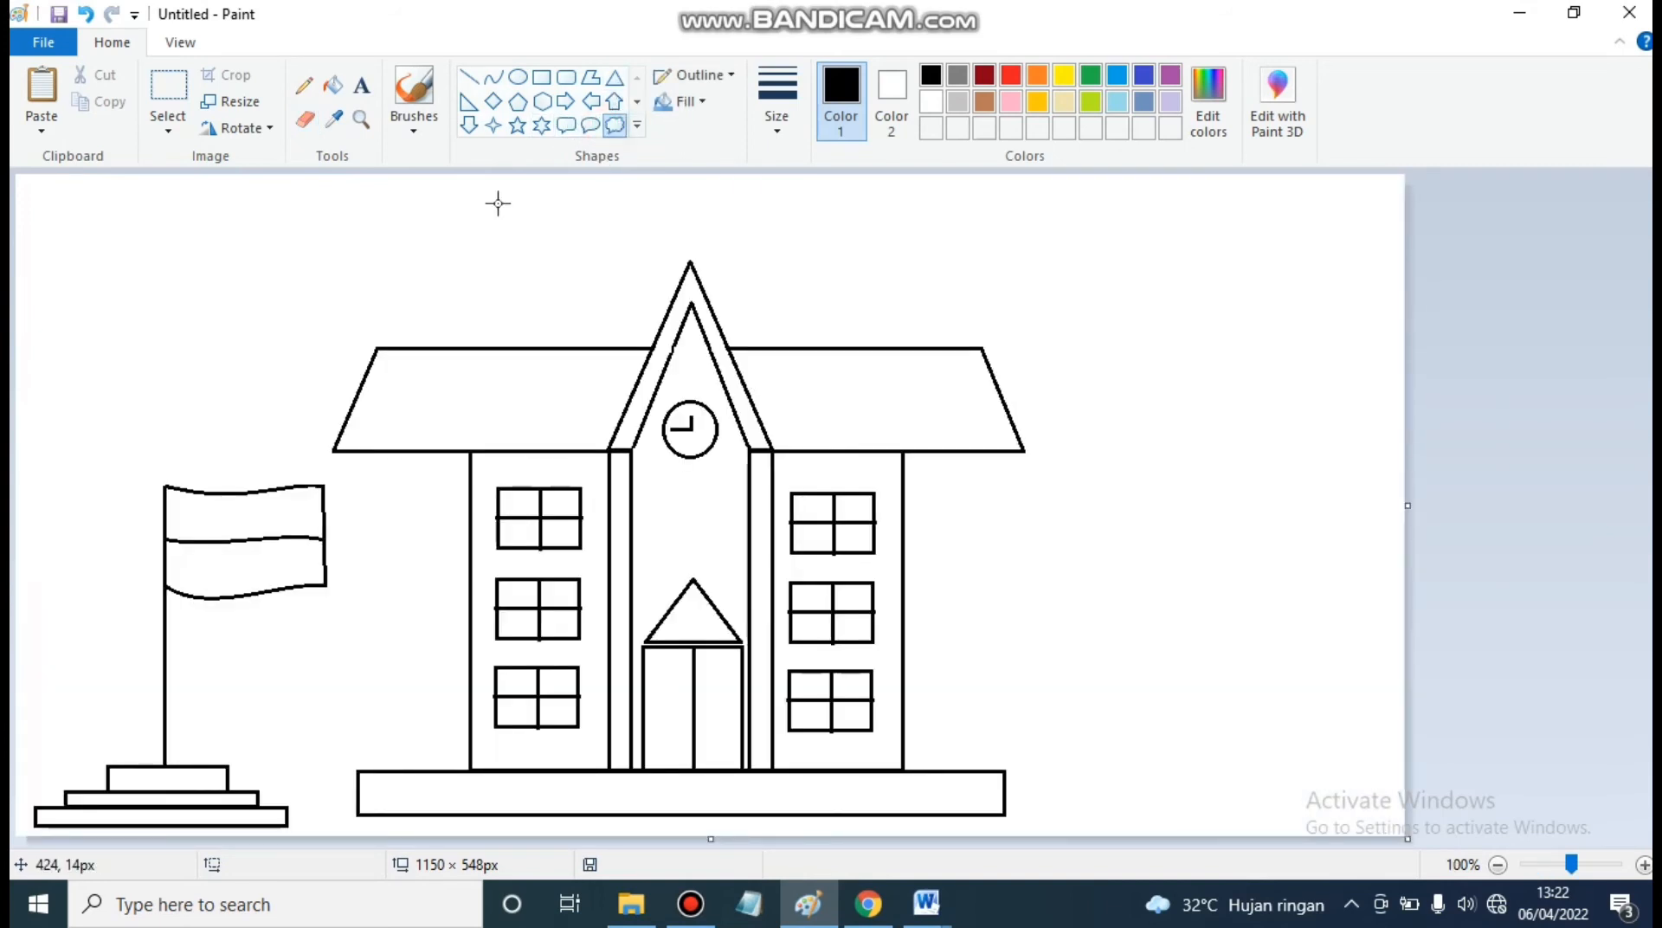
{"action": "mouse_move", "coordinate": [101, 211]}
{"action": "left_mouse_down"}
{"action": "mouse_move", "coordinate": [237, 271]}
{"action": "mouse_move", "coordinate": [312, 343]}
{"action": "left_mouse_up"}
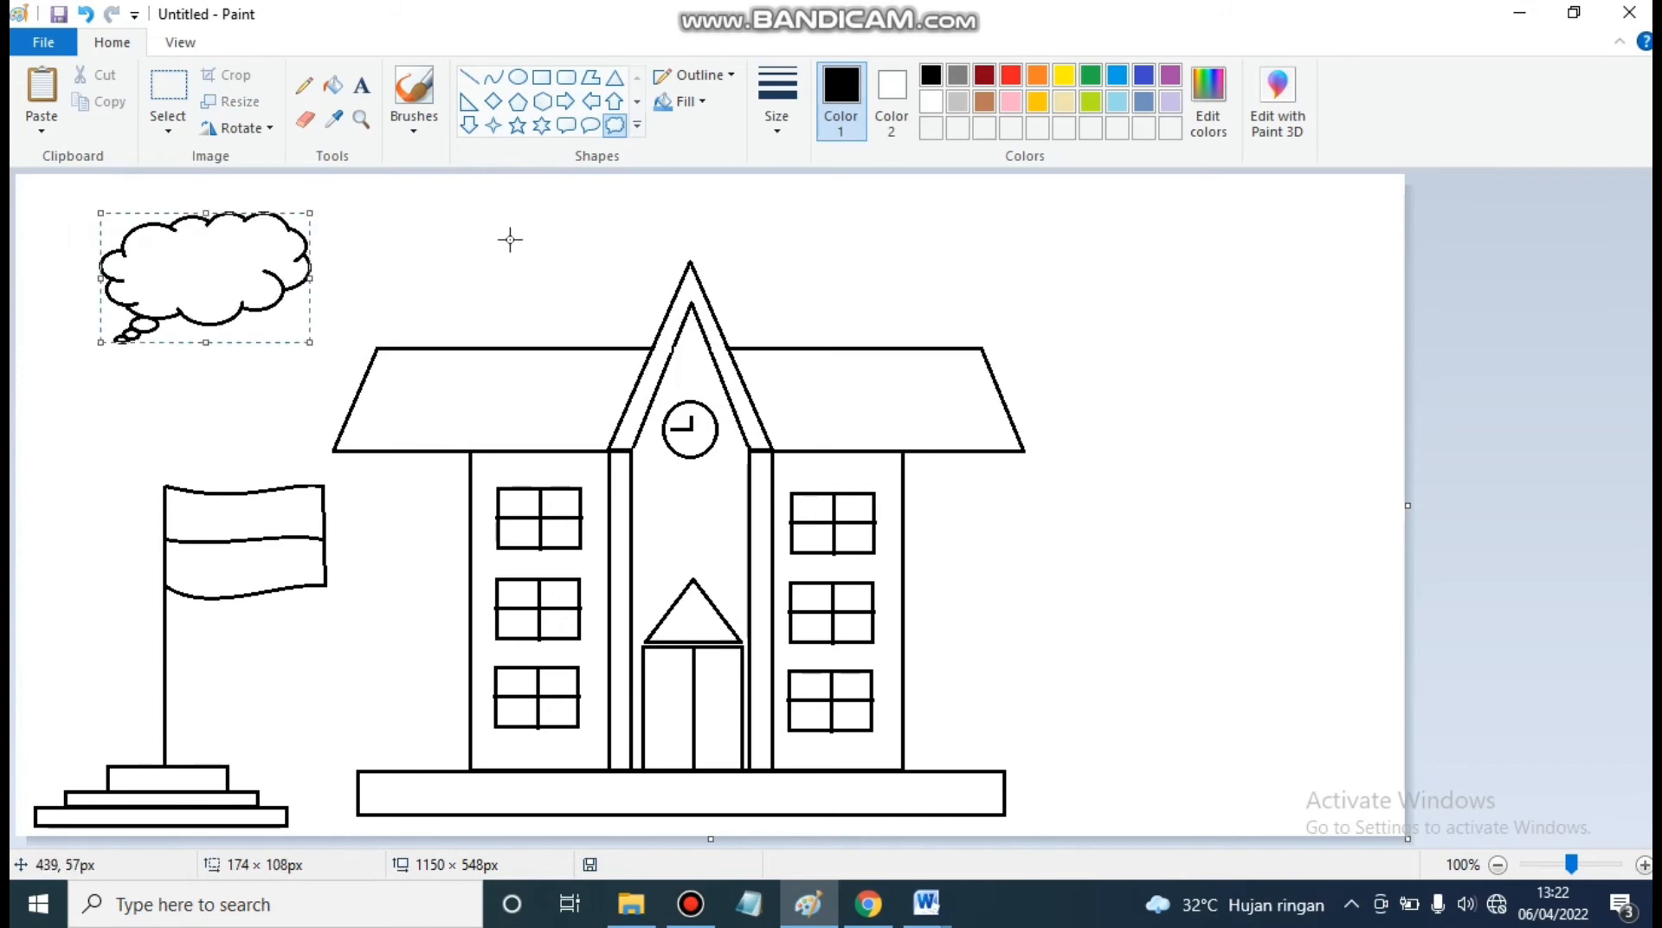
{"action": "left_click_drag", "start_coordinate": [917, 226], "coordinate": [1148, 323]}
{"action": "left_click_drag", "start_coordinate": [1038, 275], "coordinate": [950, 251]}
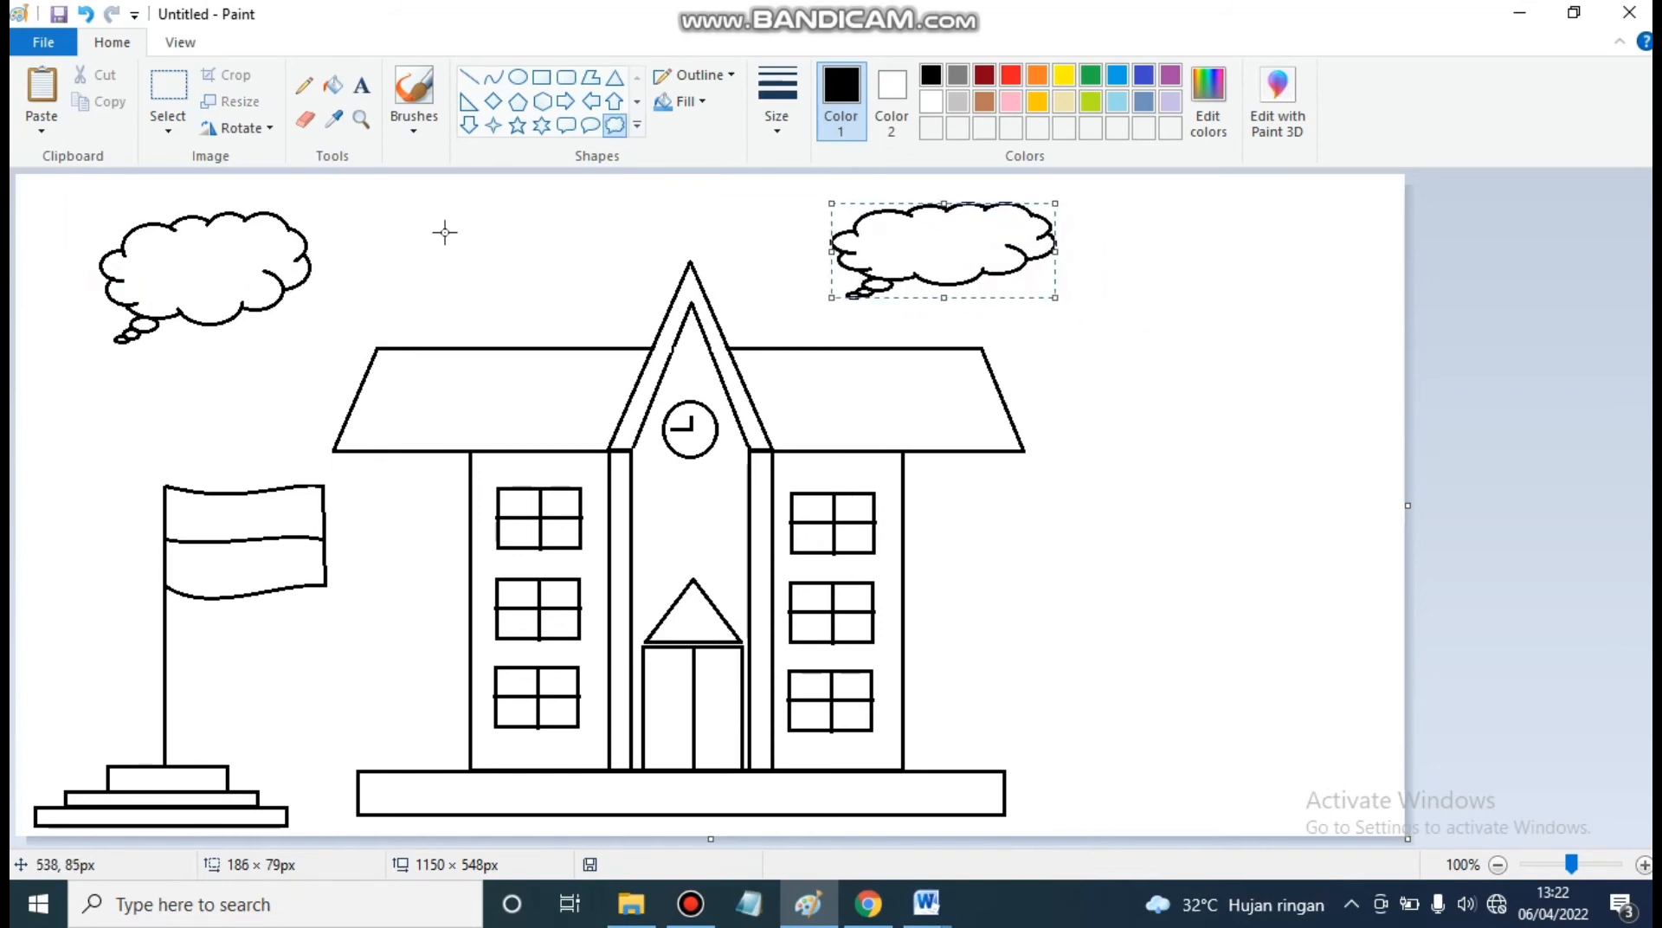
Step: Erase the small thought-bubble tails beneath both clouds
{"action": "scroll", "coordinate": [399, 266], "scroll_direction": "up", "scroll_amount": 1}
{"action": "left_click", "coordinate": [304, 119]}
{"action": "mouse_move", "coordinate": [269, 497]}
{"action": "left_mouse_down"}
{"action": "mouse_move", "coordinate": [207, 501]}
{"action": "mouse_move", "coordinate": [249, 470]}
{"action": "mouse_move", "coordinate": [292, 489]}
{"action": "left_mouse_up"}
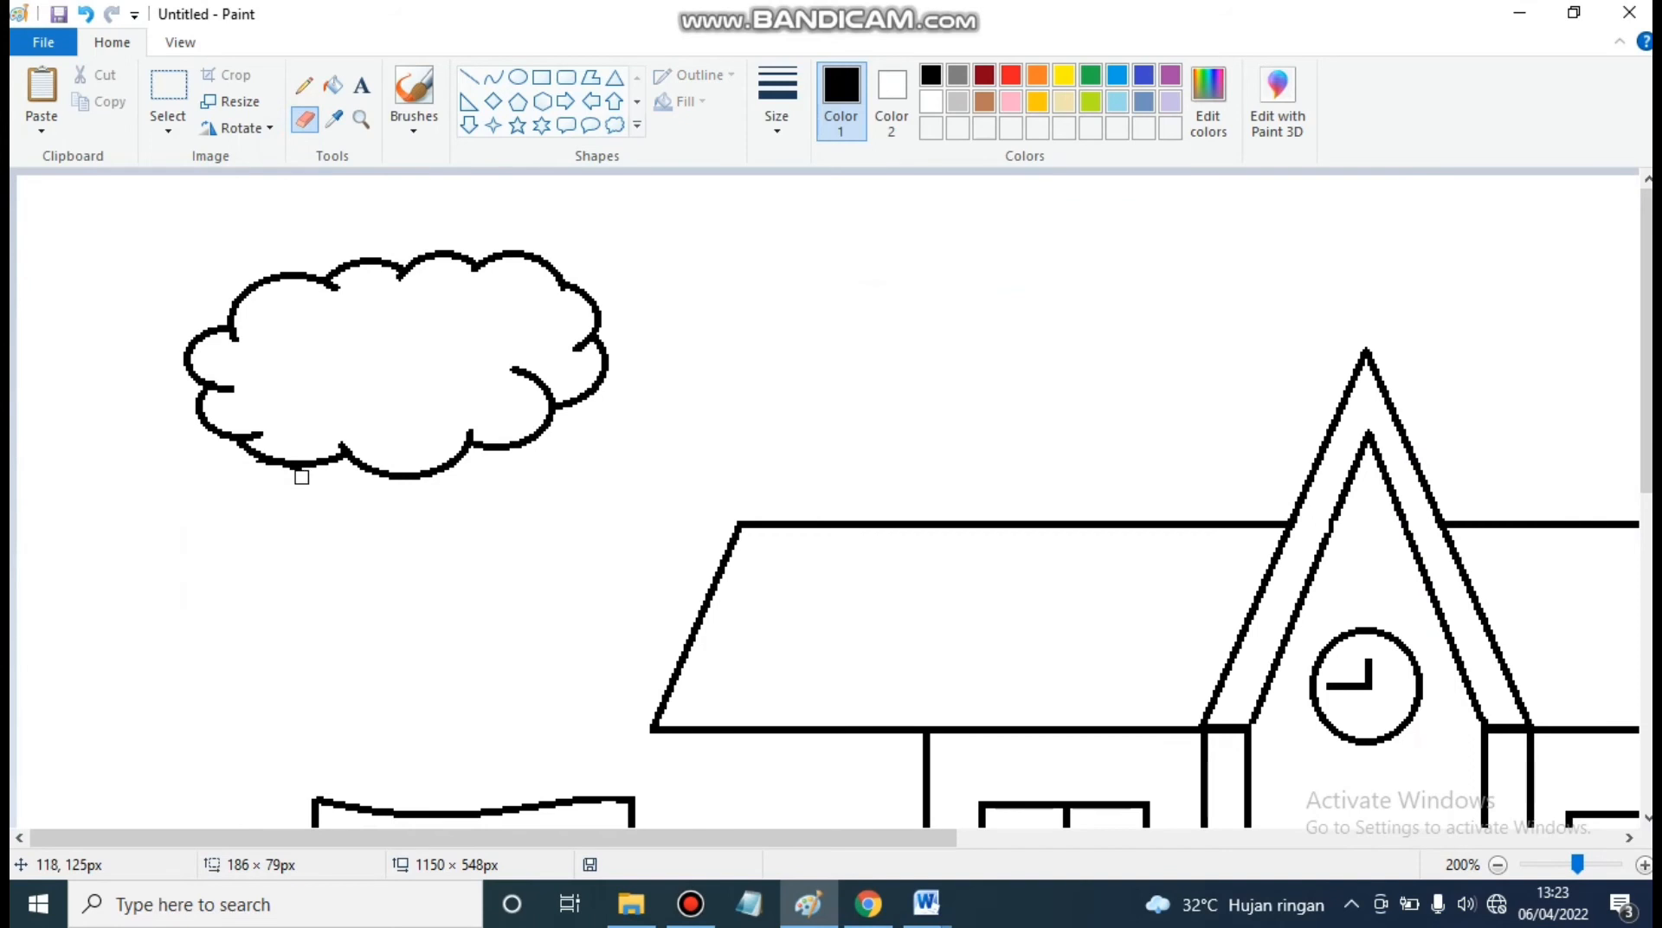
{"action": "left_click_drag", "start_coordinate": [935, 838], "coordinate": [1347, 838]}
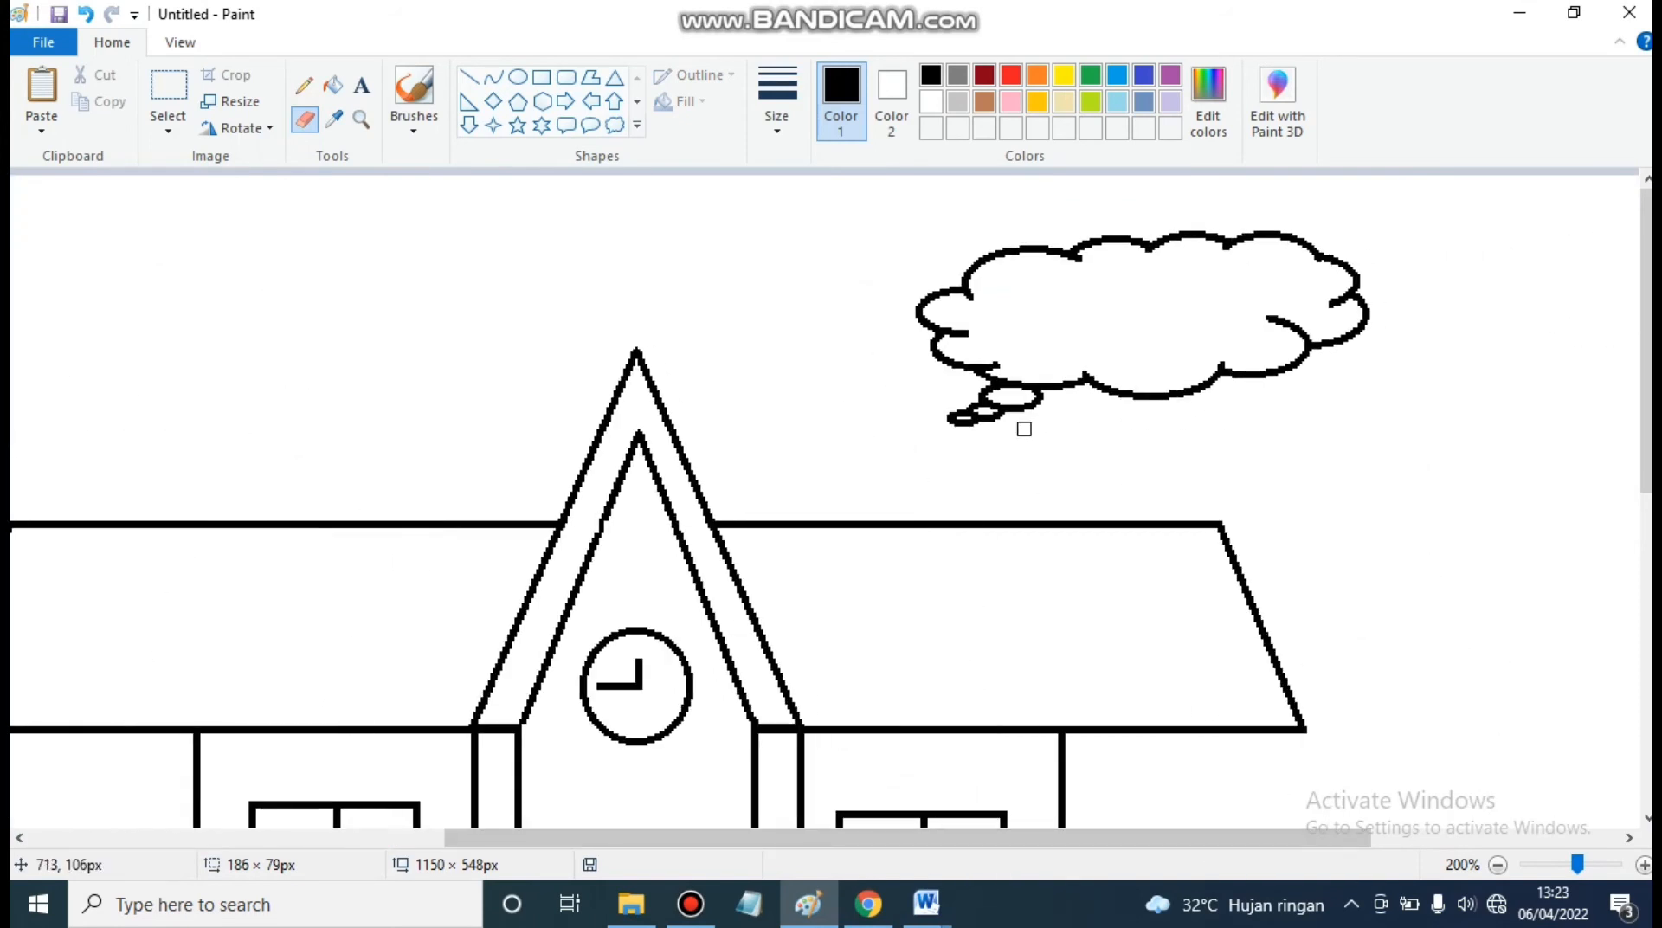
{"action": "mouse_move", "coordinate": [947, 424]}
{"action": "left_mouse_down"}
{"action": "mouse_move", "coordinate": [1000, 428]}
{"action": "mouse_move", "coordinate": [973, 401]}
{"action": "mouse_move", "coordinate": [1041, 406]}
{"action": "left_mouse_up"}
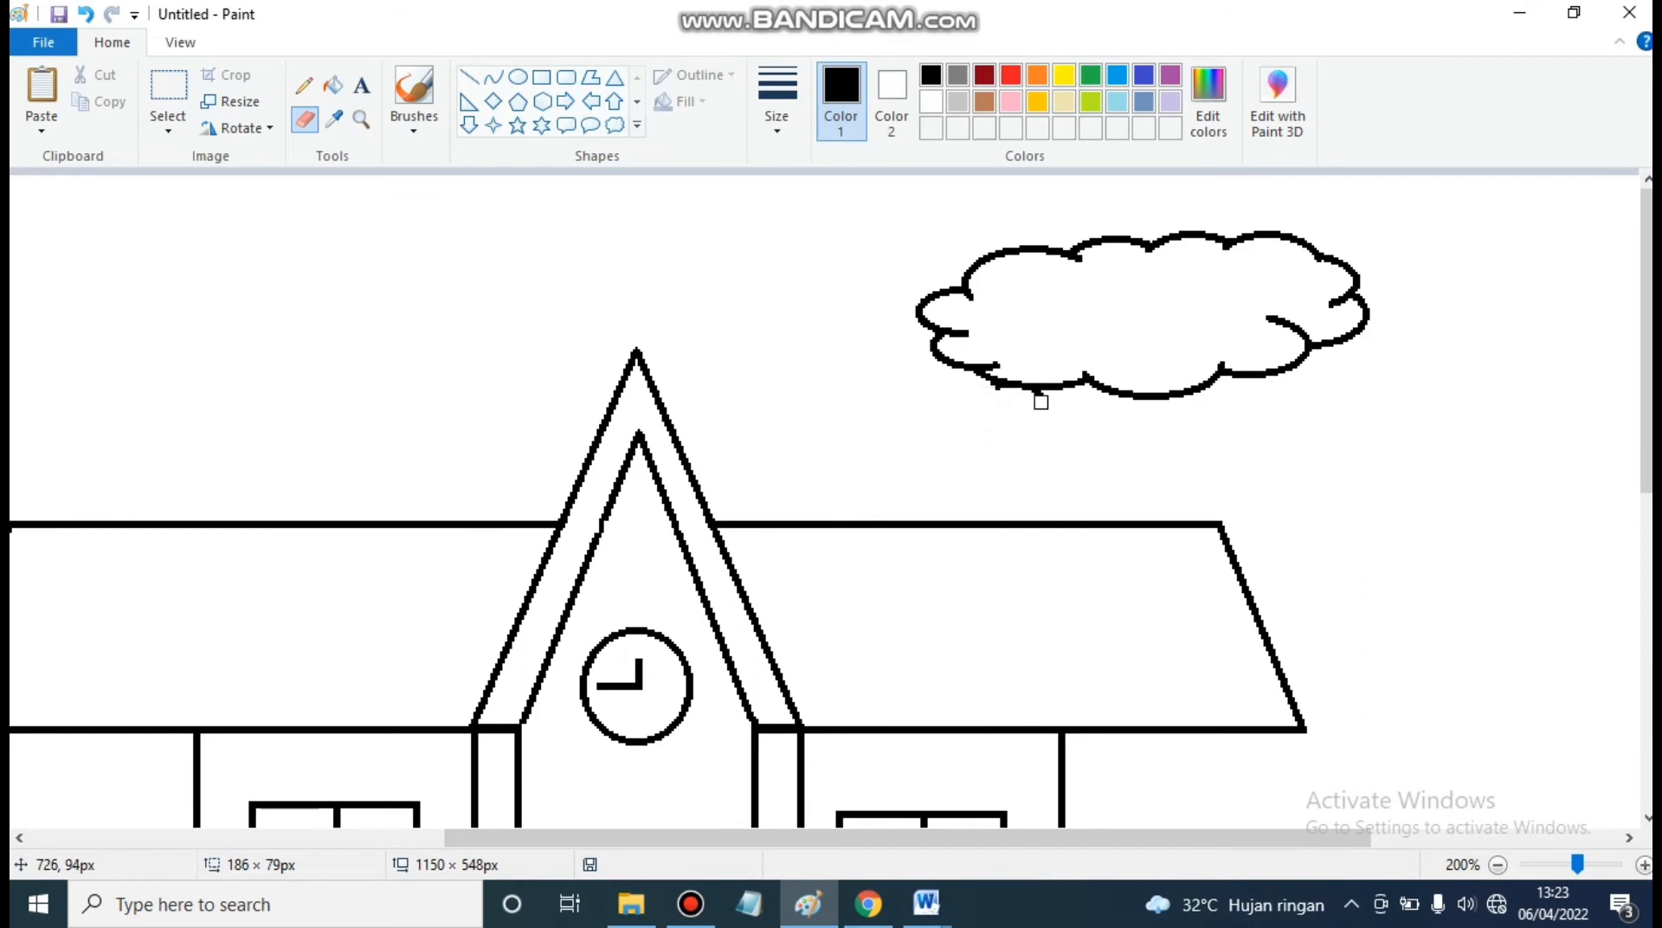
Step: Draw a large cloud callout of about 200 × 214 px right of the building and move it fully onto the canvas
{"action": "scroll", "coordinate": [1080, 636], "scroll_direction": "down", "scroll_amount": 1}
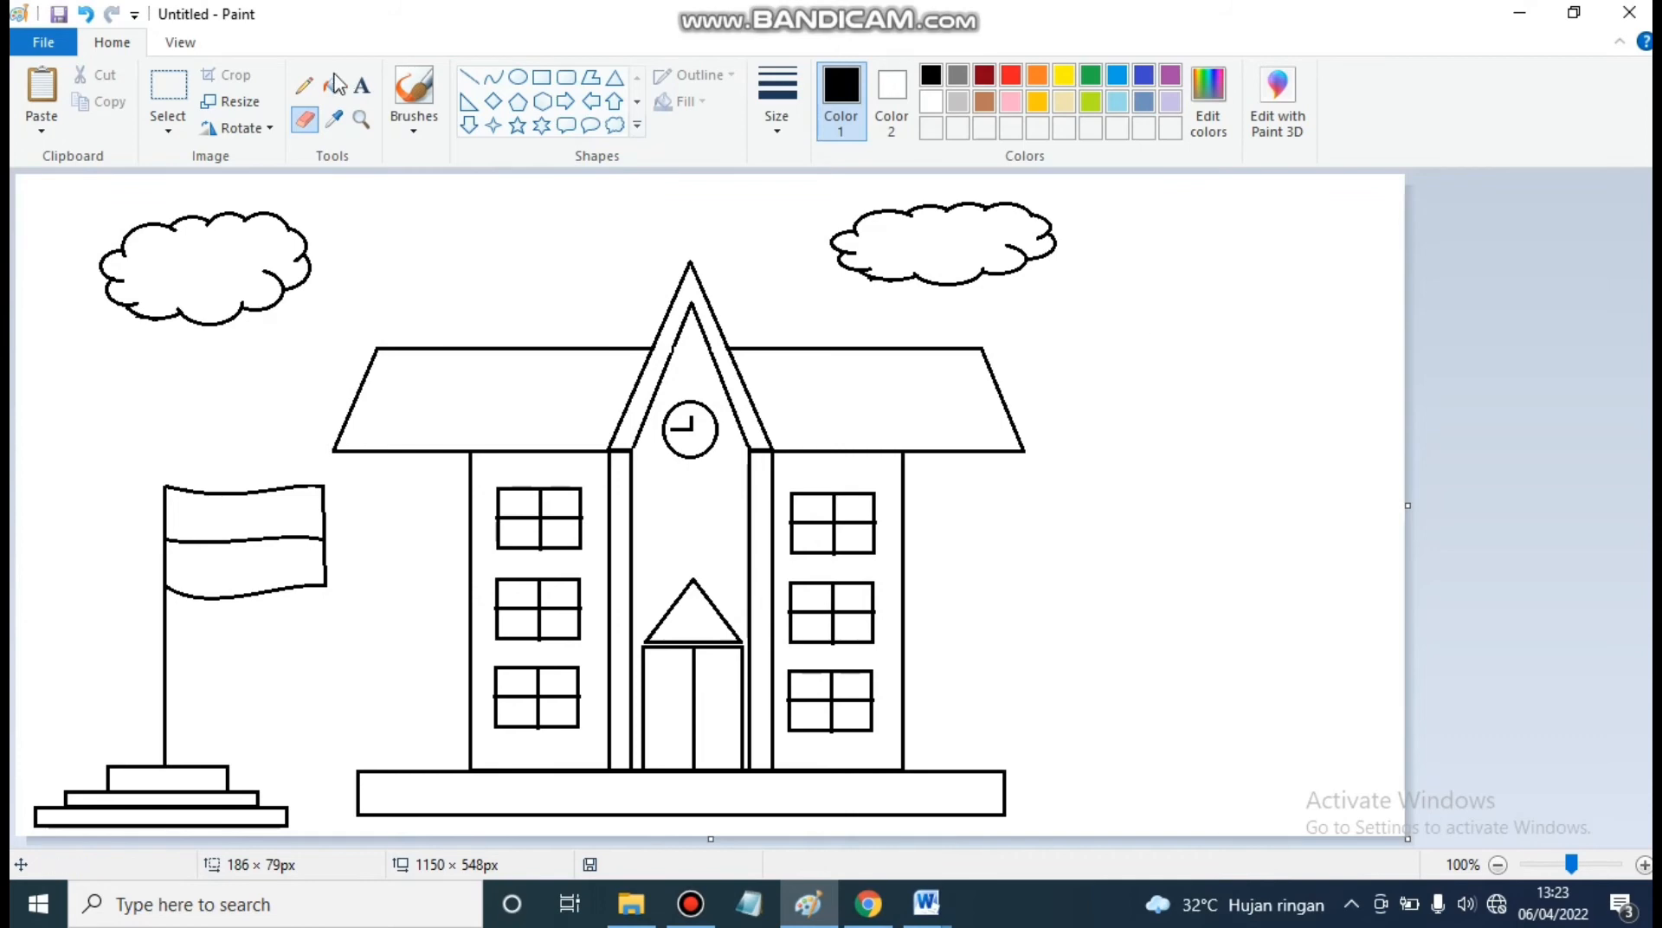
{"action": "left_click", "coordinate": [610, 126]}
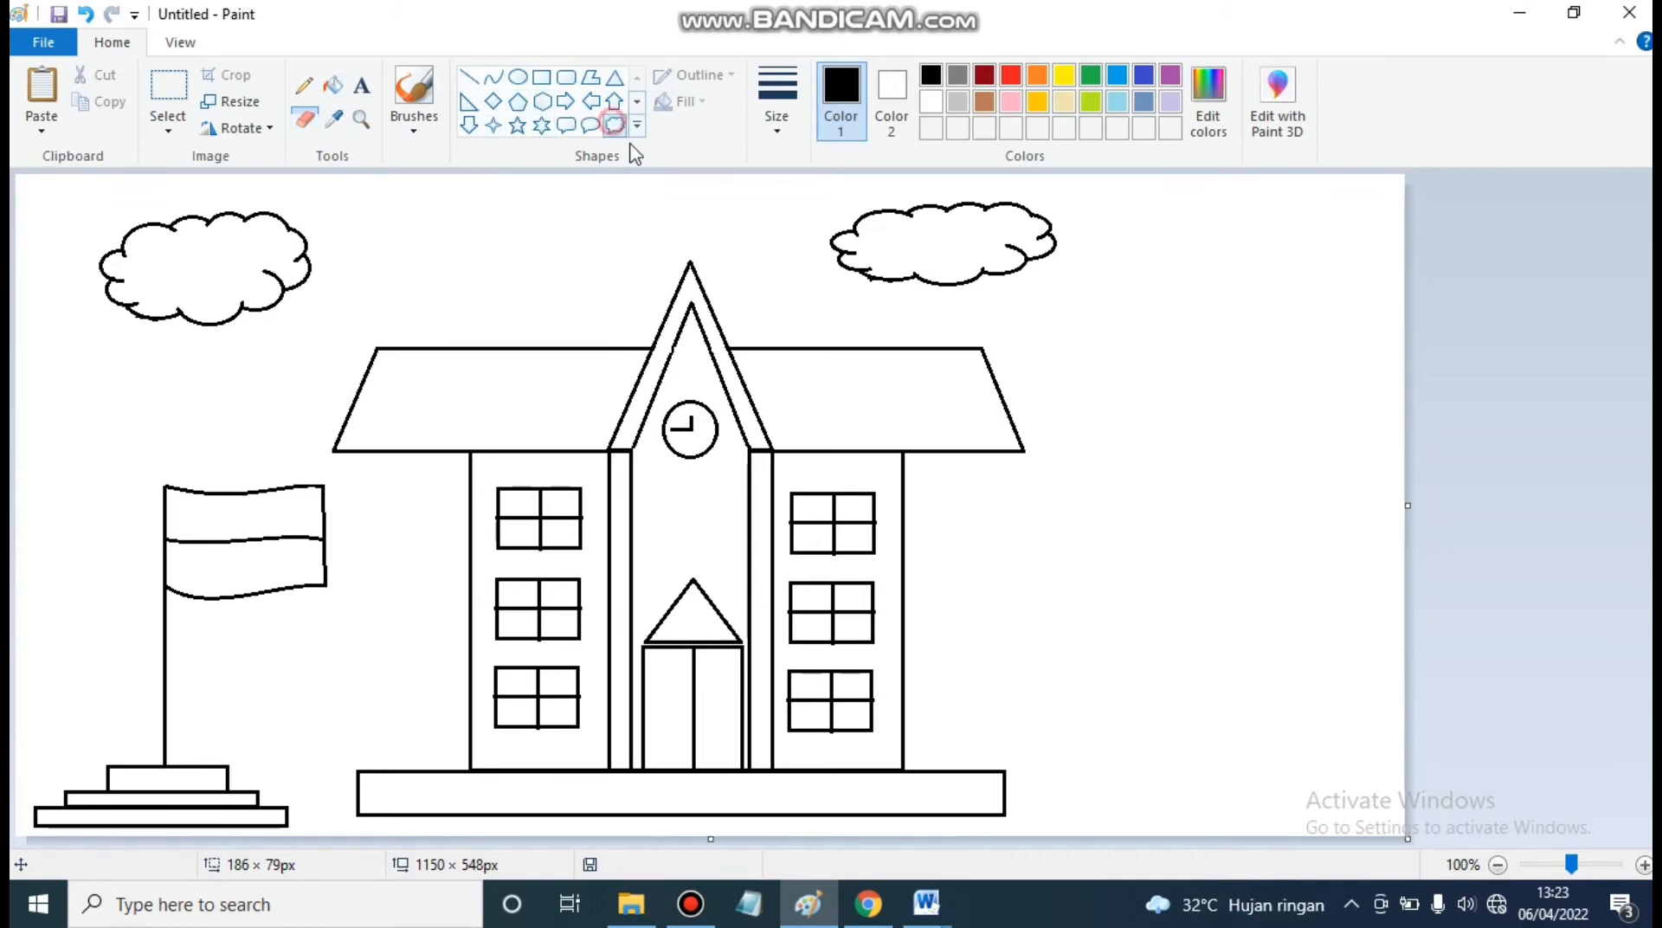
{"action": "left_click", "coordinate": [1176, 340]}
{"action": "left_click_drag", "start_coordinate": [1257, 441], "coordinate": [1423, 597]}
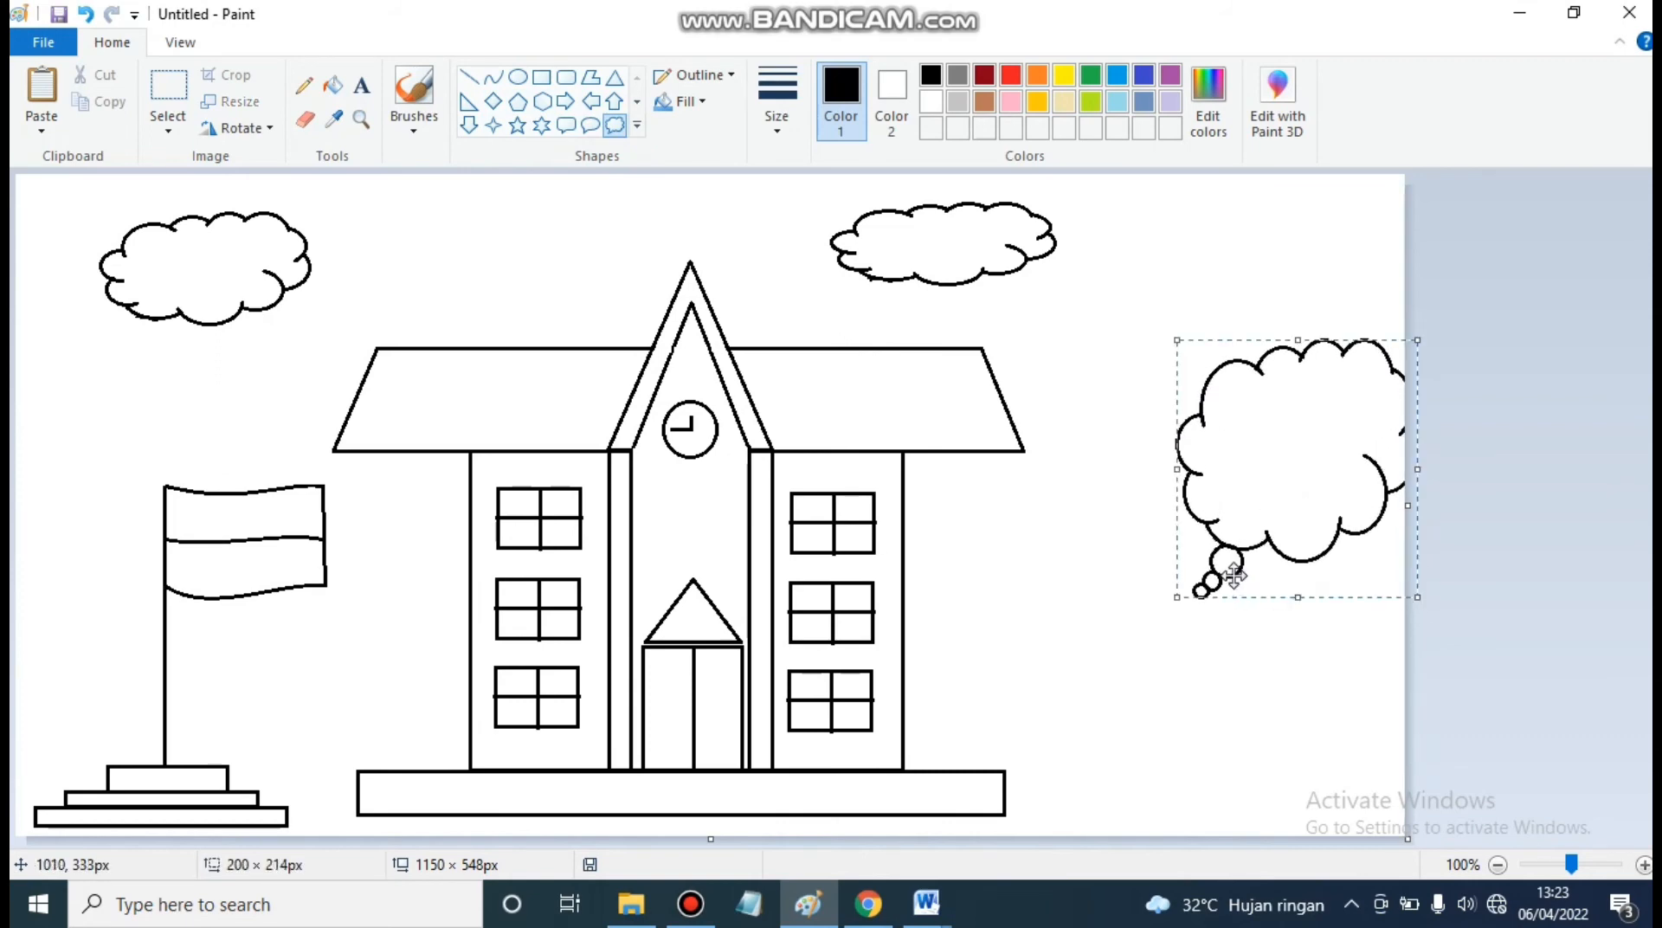
{"action": "left_click_drag", "start_coordinate": [1246, 497], "coordinate": [1220, 536]}
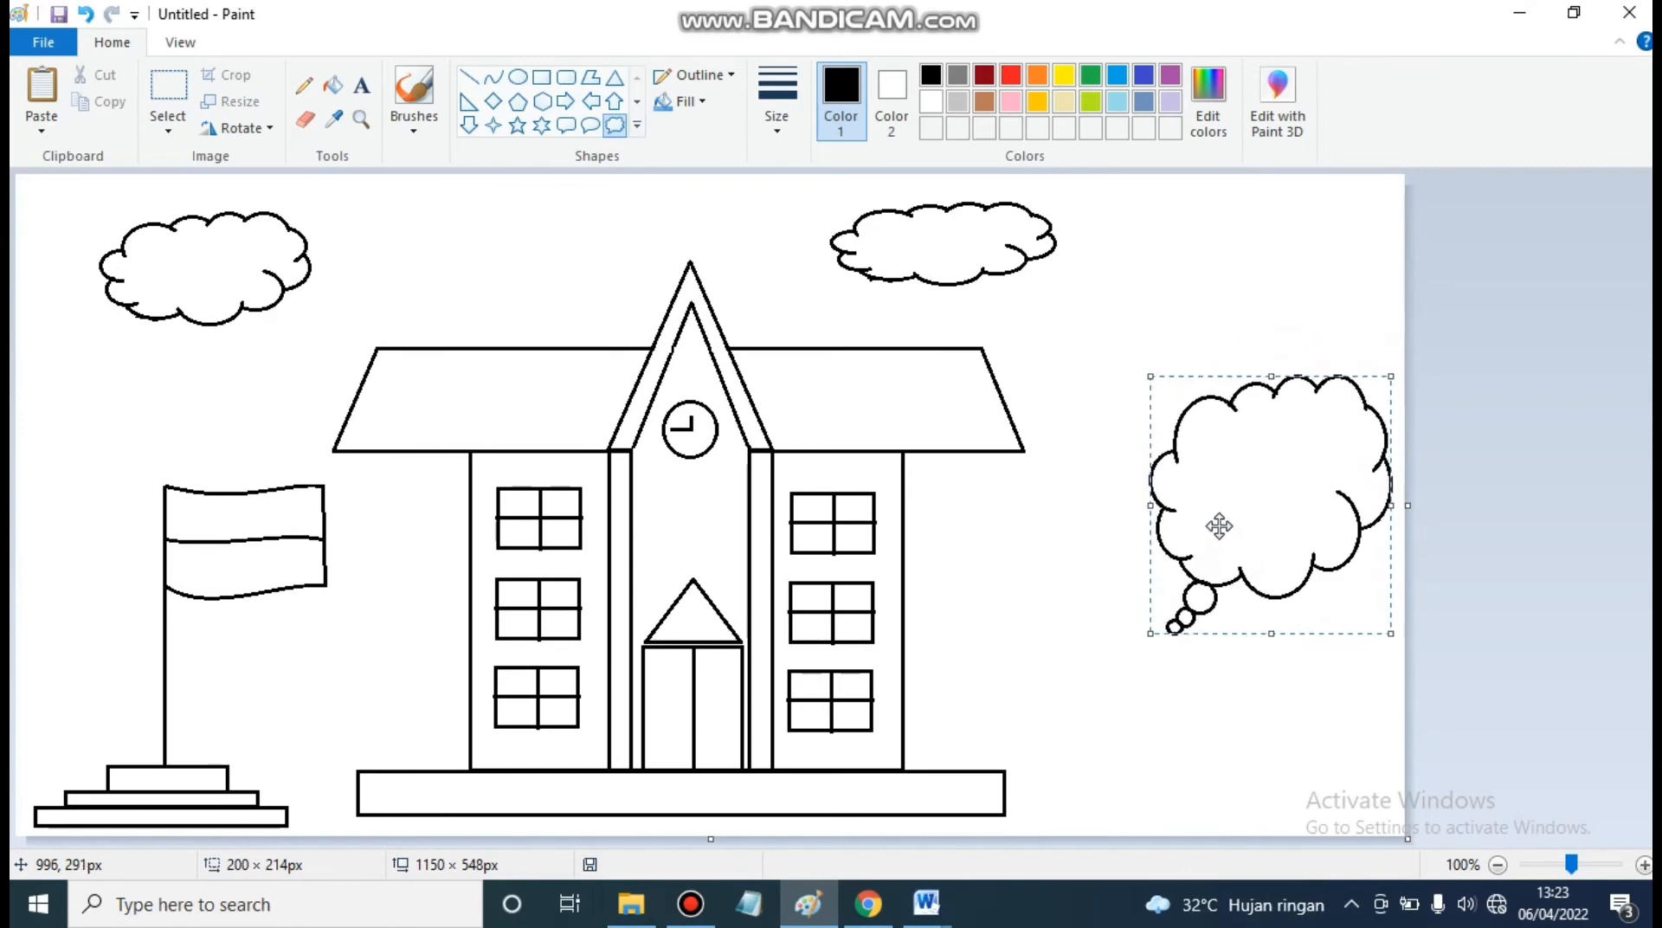
{"action": "scroll", "coordinate": [1219, 533], "scroll_direction": "up", "scroll_amount": 1, "text": "ctrl"}
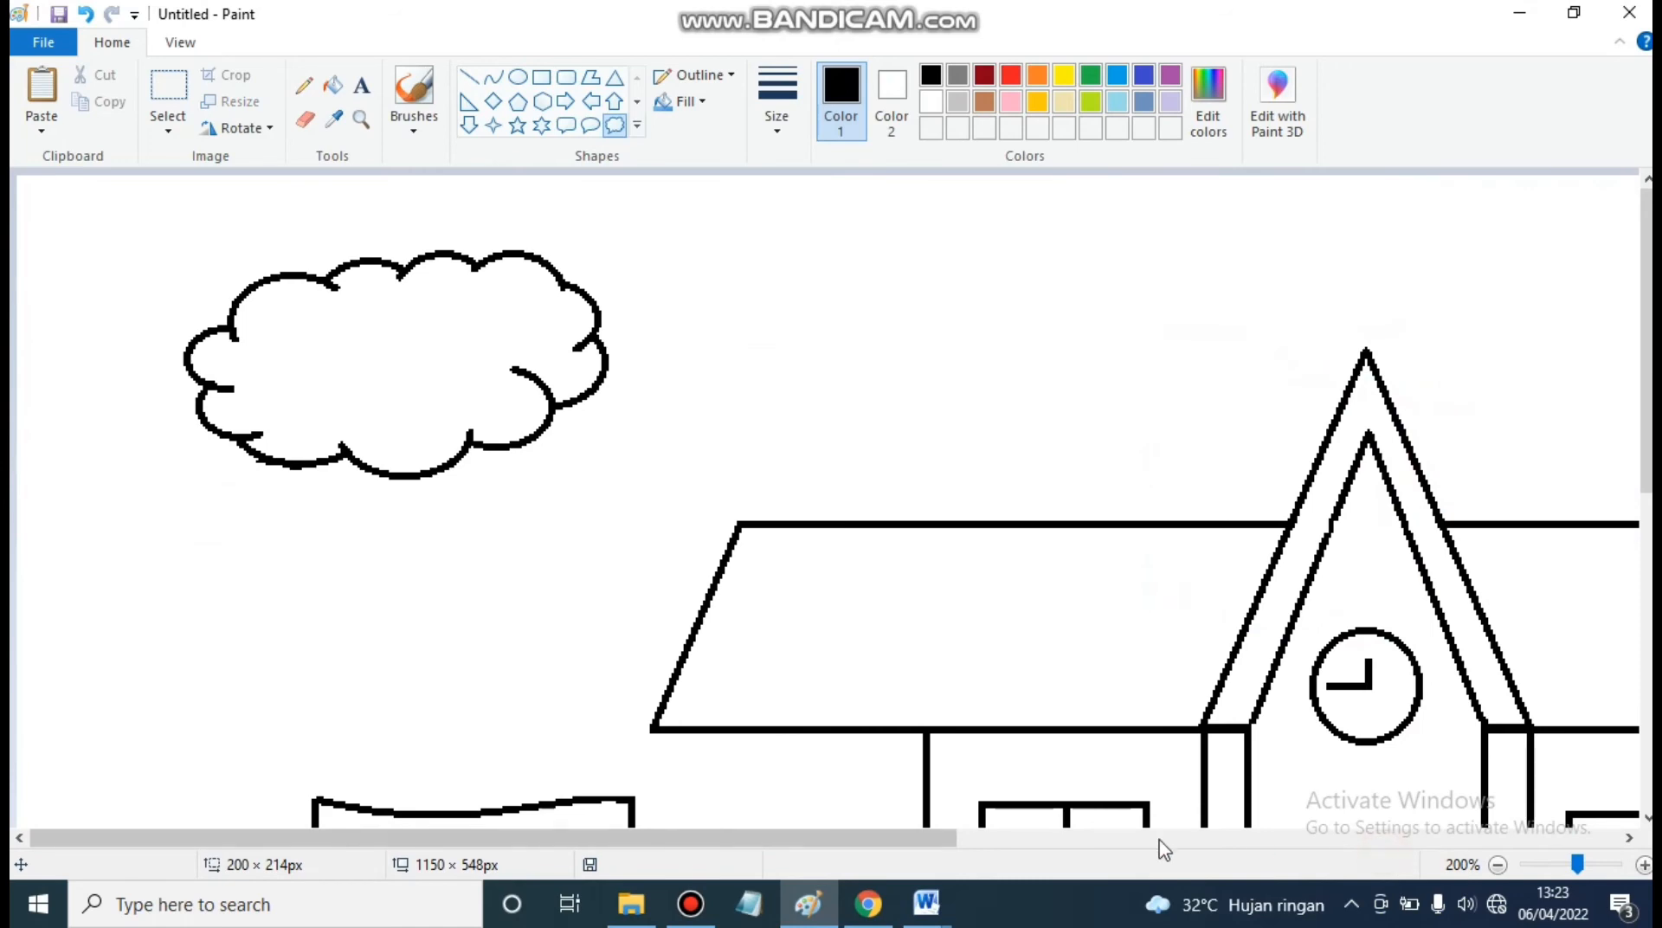
Step: Erase the small thought-bubble tails beneath the large cloud shape right of the building
{"action": "left_click", "coordinate": [966, 838]}
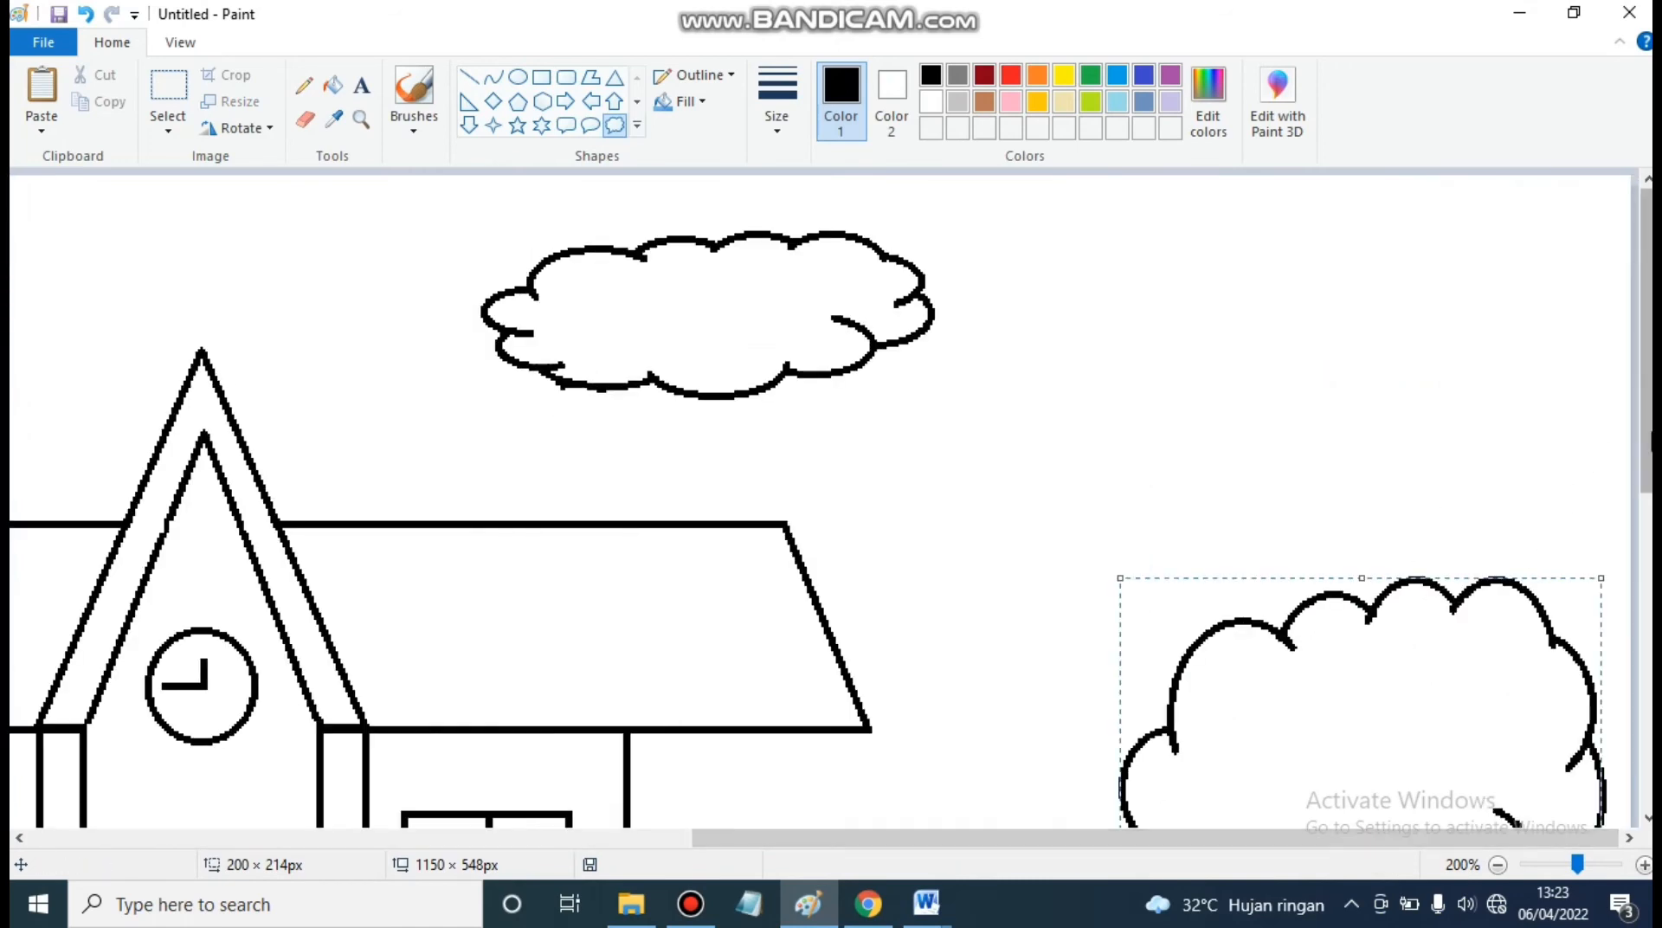
{"action": "scroll", "coordinate": [687, 341], "scroll_direction": "down", "scroll_amount": 6}
{"action": "left_click", "coordinate": [305, 119]}
{"action": "mouse_move", "coordinate": [1198, 564]}
{"action": "left_mouse_down"}
{"action": "mouse_move", "coordinate": [1164, 580]}
{"action": "mouse_move", "coordinate": [1166, 554]}
{"action": "mouse_move", "coordinate": [1196, 536]}
{"action": "mouse_move", "coordinate": [1213, 550]}
{"action": "mouse_move", "coordinate": [1200, 523]}
{"action": "mouse_move", "coordinate": [1185, 533]}
{"action": "mouse_move", "coordinate": [1201, 485]}
{"action": "mouse_move", "coordinate": [1210, 528]}
{"action": "mouse_move", "coordinate": [1249, 515]}
{"action": "left_mouse_up"}
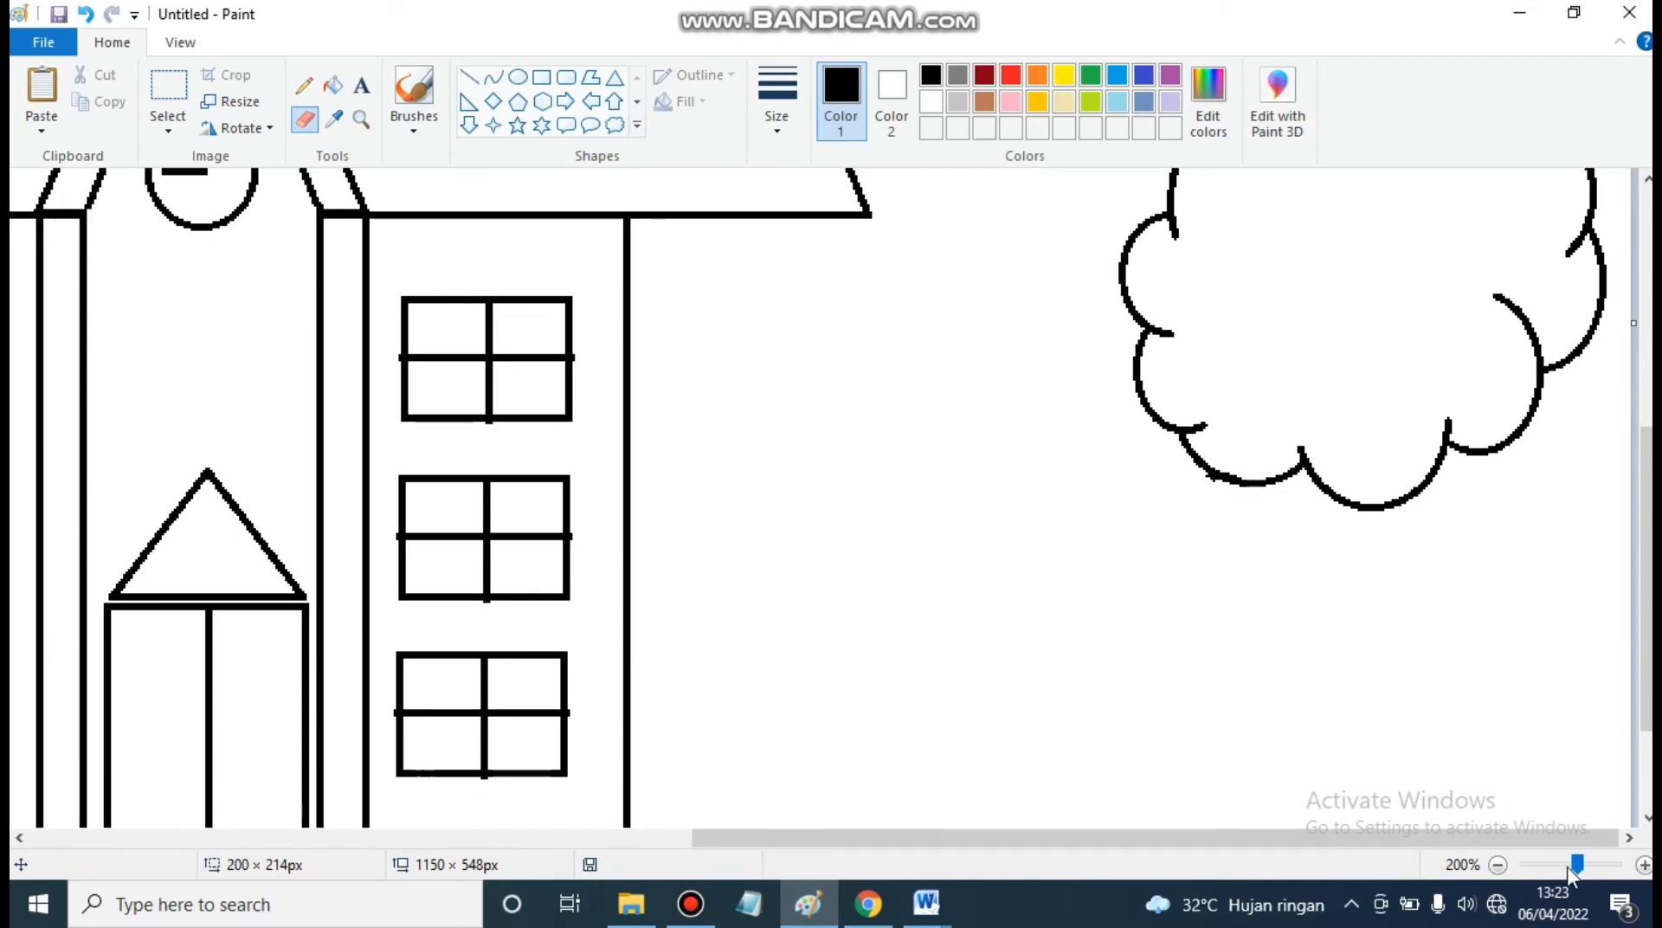
{"action": "scroll", "coordinate": [1324, 607], "scroll_direction": "down", "scroll_amount": 1, "text": "ctrl"}
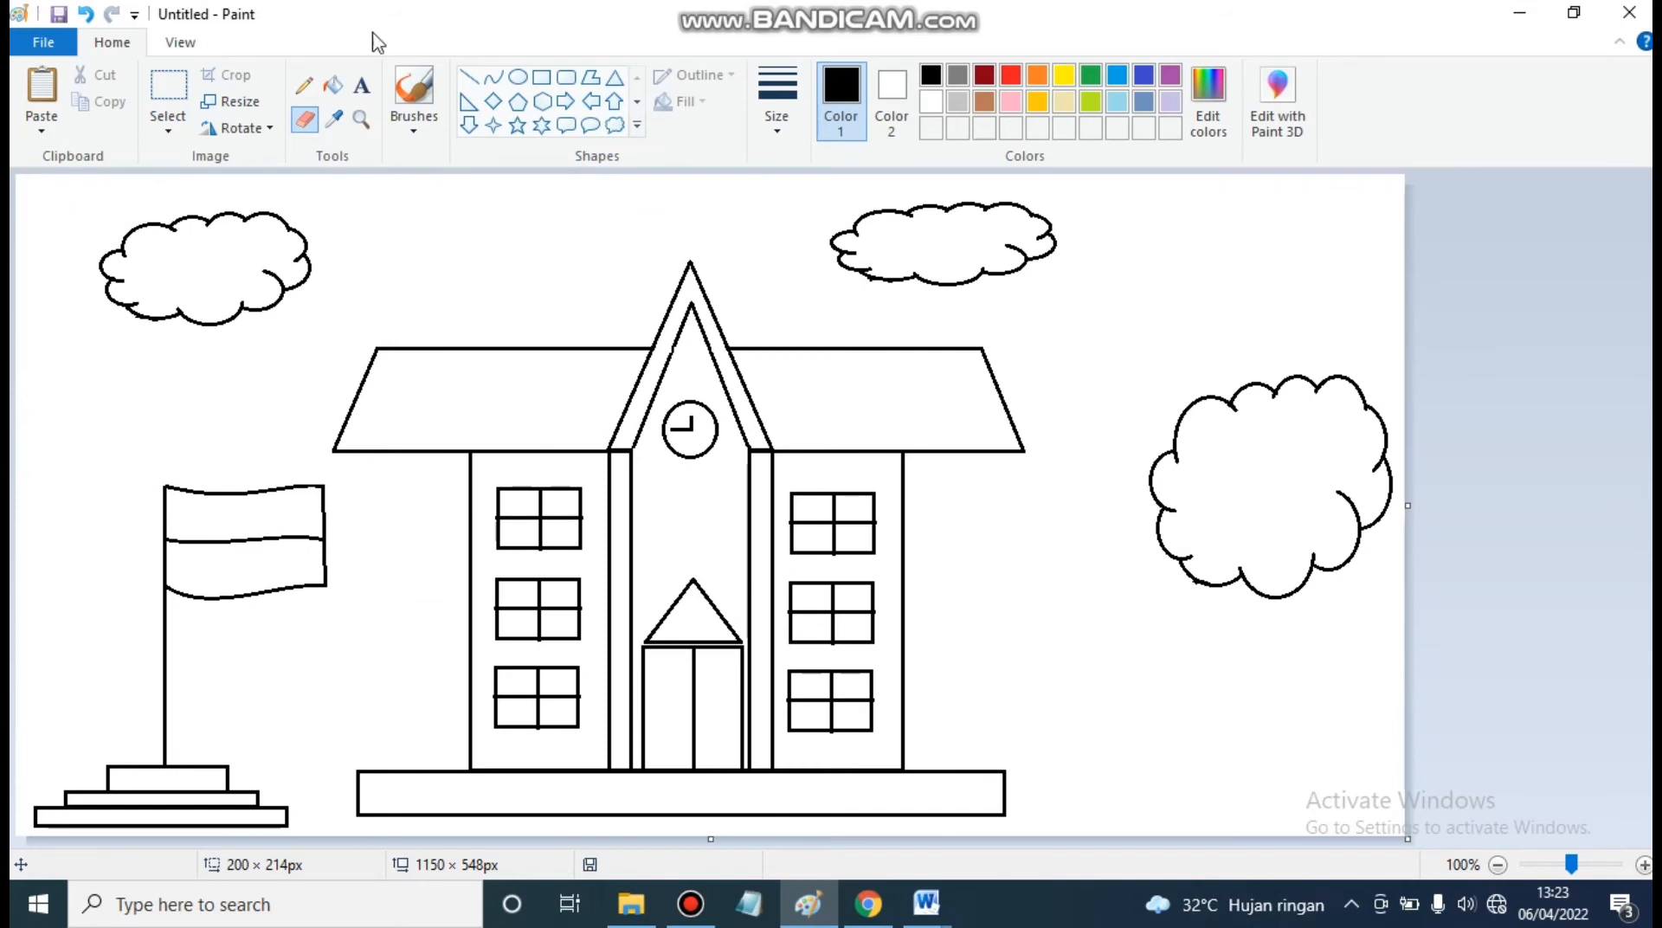
Step: Draw the tree trunk beneath the large cloud shape as two curves flaring outward, about 30 × 198 px and 48 × 198 px
{"action": "left_click", "coordinate": [494, 77]}
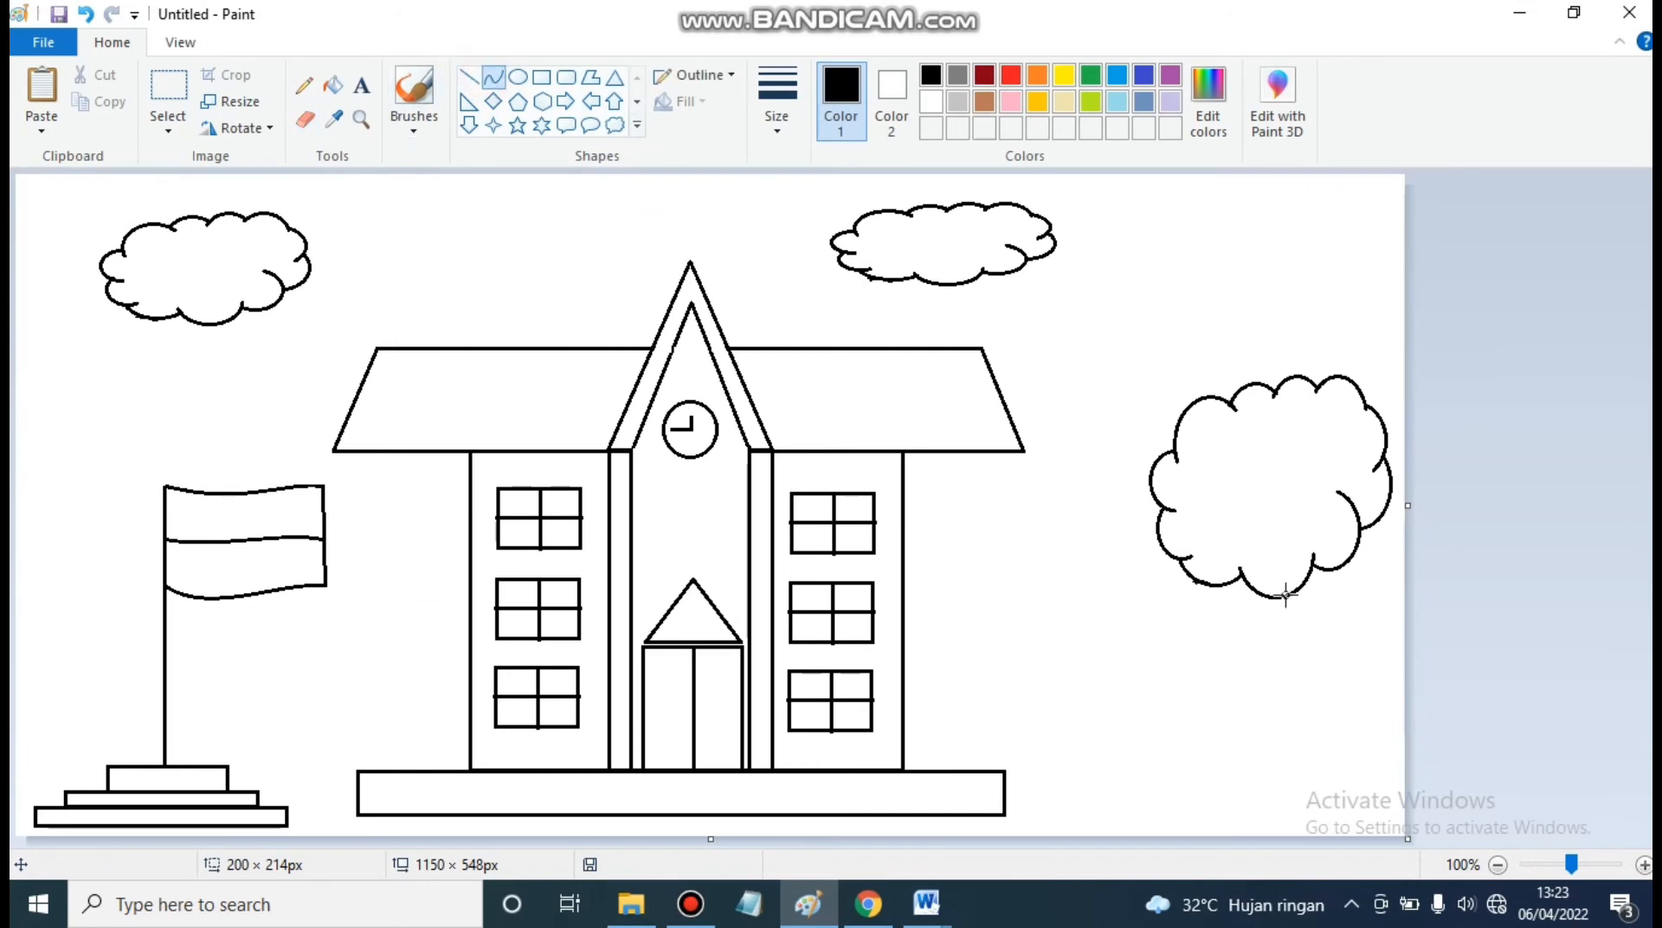
{"action": "mouse_move", "coordinate": [1310, 567]}
{"action": "left_mouse_down"}
{"action": "mouse_move", "coordinate": [1279, 823]}
{"action": "mouse_move", "coordinate": [1281, 802]}
{"action": "left_mouse_up"}
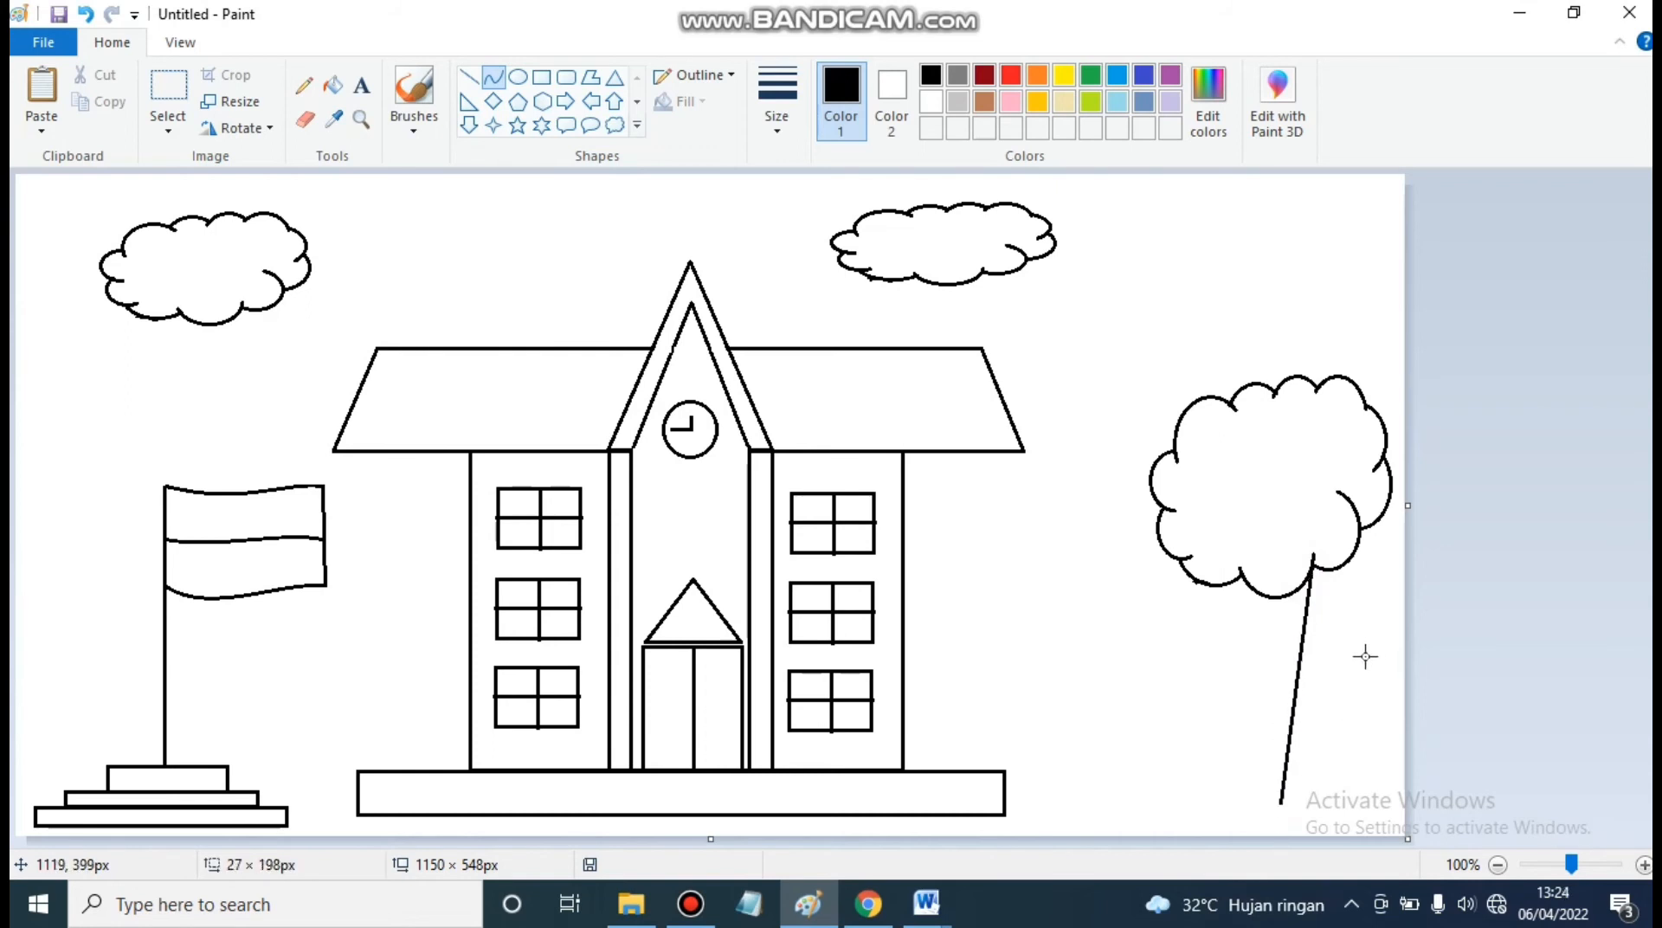
{"action": "left_click_drag", "start_coordinate": [1296, 656], "coordinate": [1315, 707]}
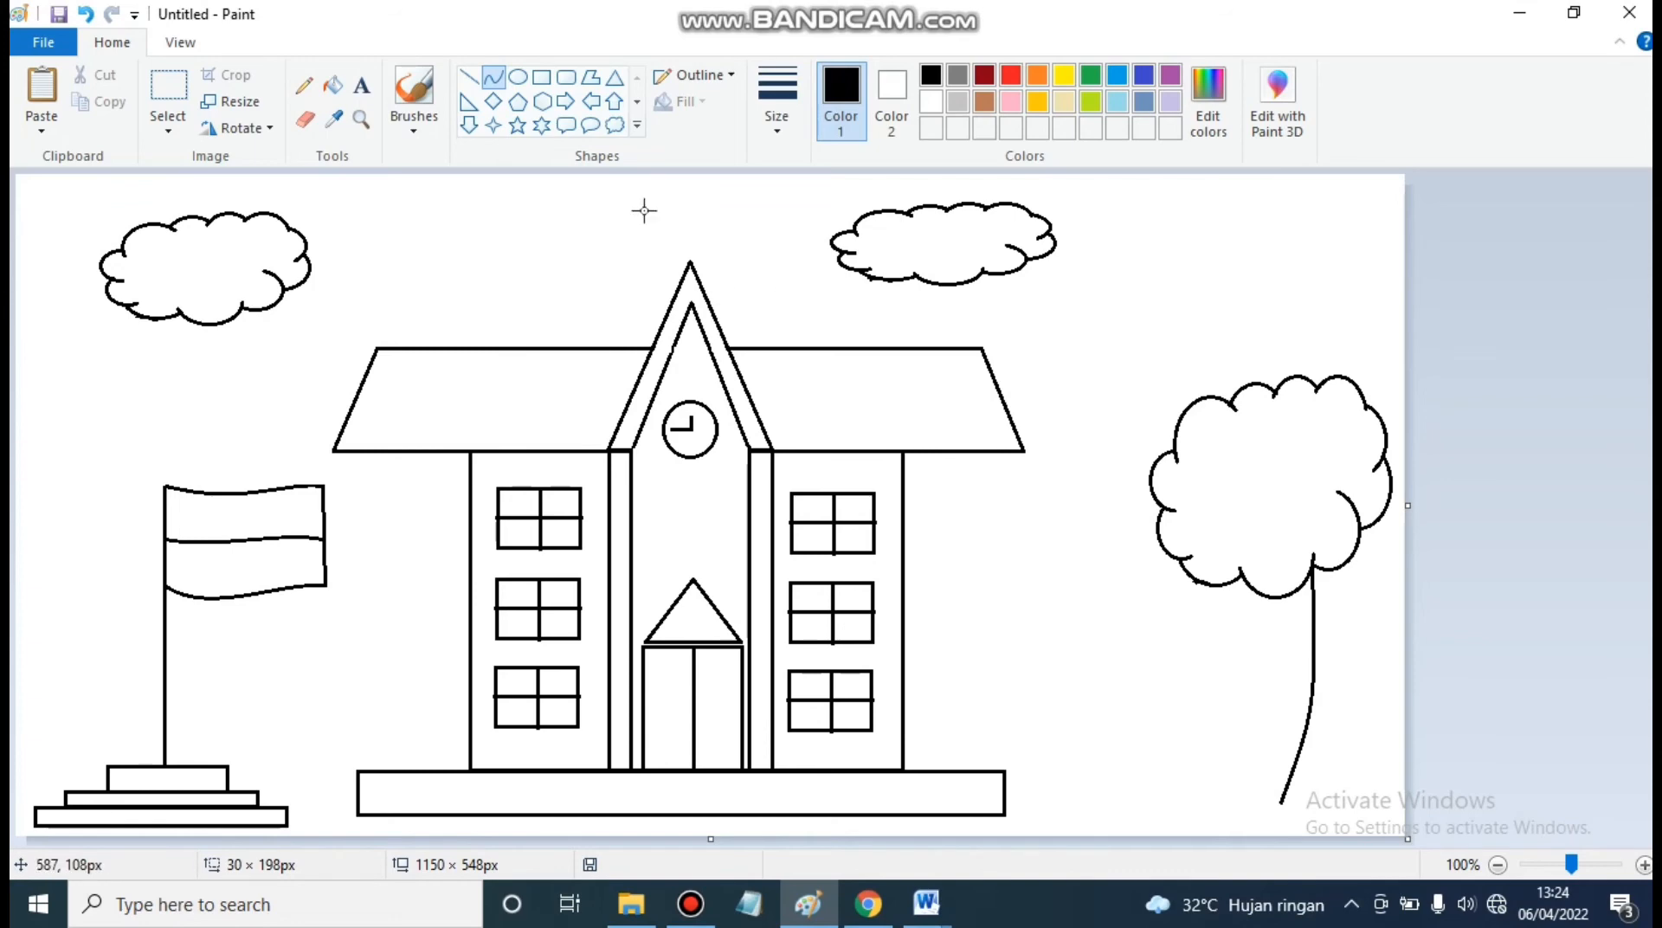
{"action": "left_click", "coordinate": [468, 76]}
{"action": "left_click", "coordinate": [490, 78]}
{"action": "left_click_drag", "start_coordinate": [1339, 565], "coordinate": [1372, 795]}
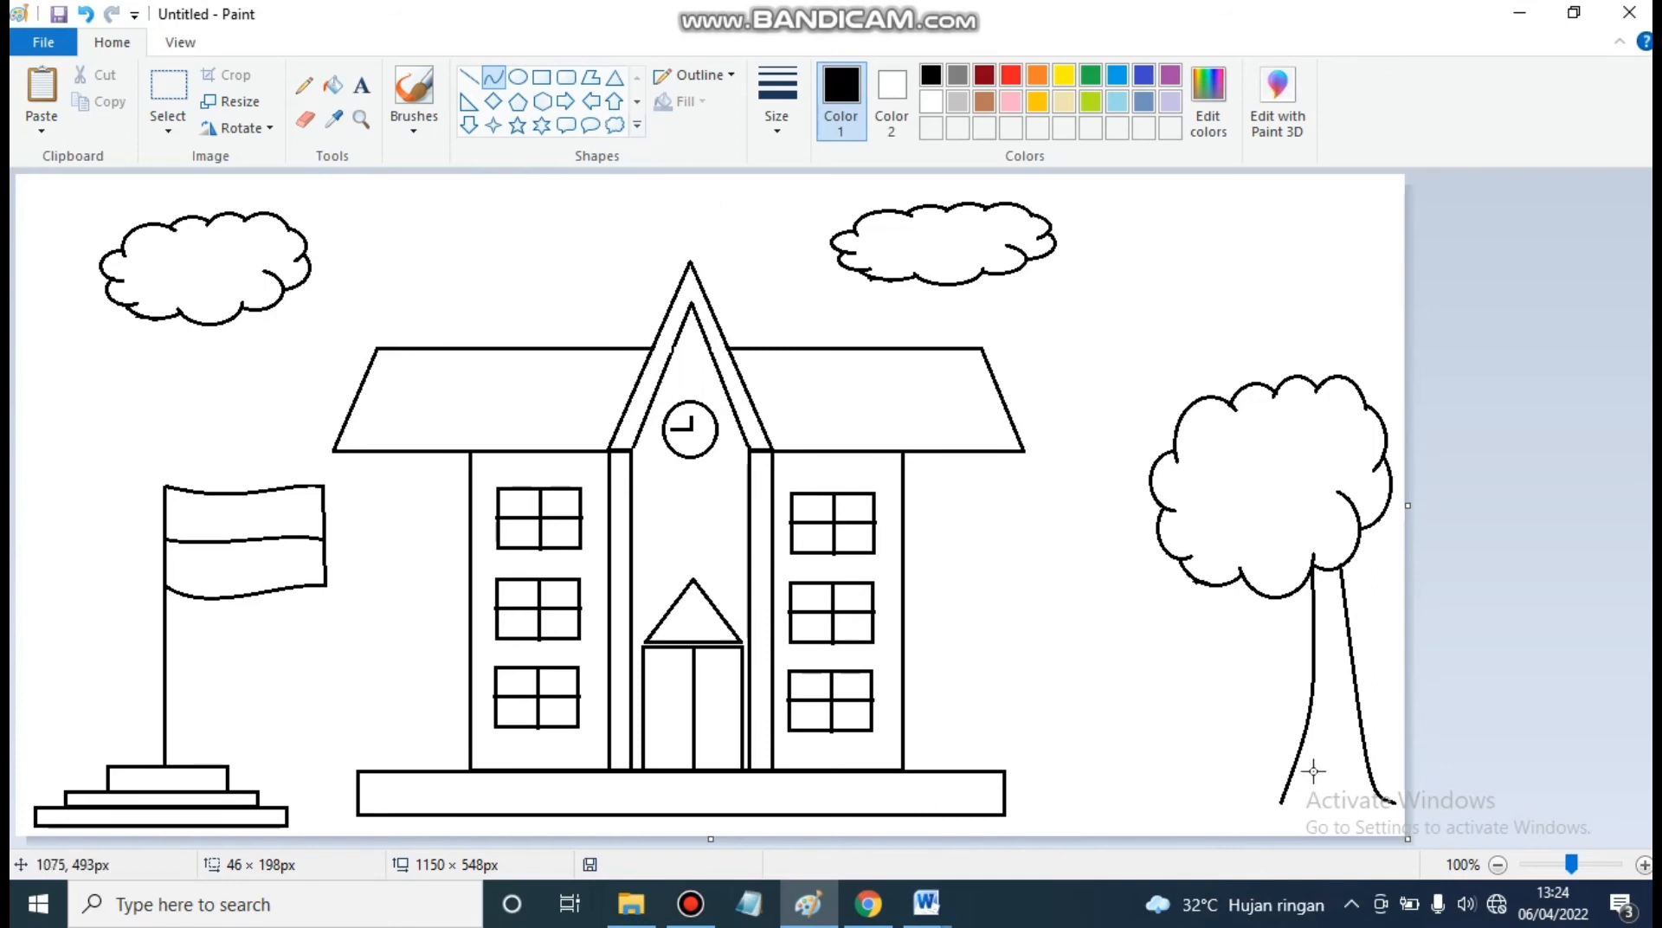
{"action": "left_click_drag", "start_coordinate": [1314, 773], "coordinate": [1335, 761]}
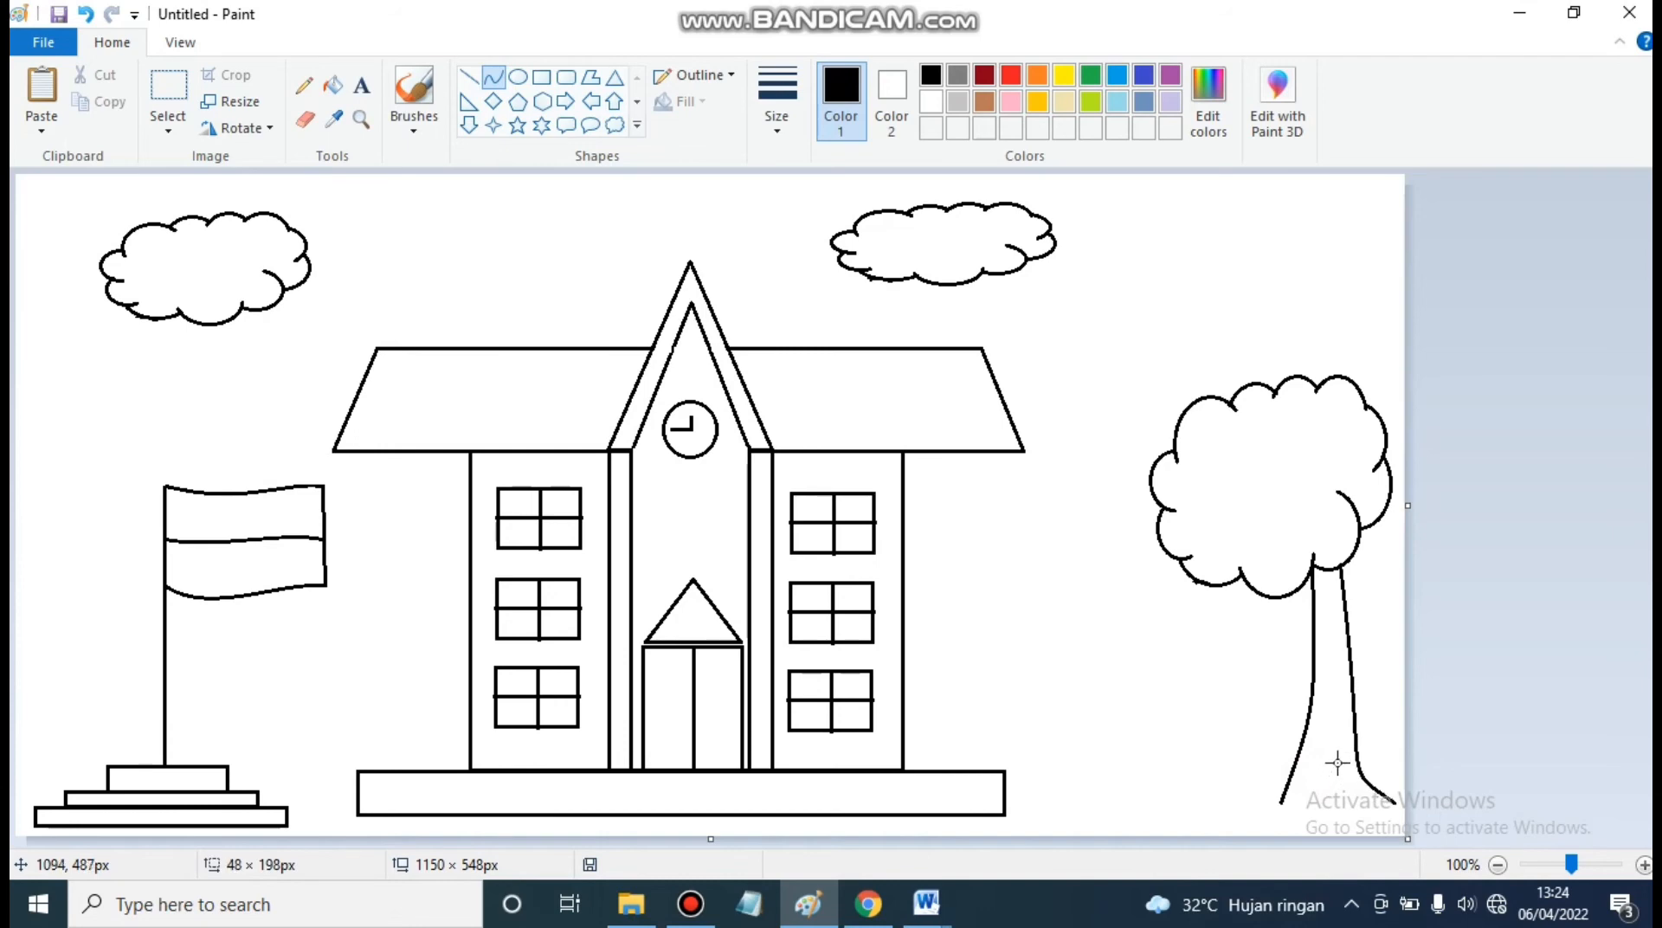
Step: Draw an oval sun above the tree in the canvas corner, partly cut off by the canvas edges
{"action": "left_click", "coordinate": [467, 76]}
{"action": "left_click", "coordinate": [492, 80]}
{"action": "left_click", "coordinate": [518, 77]}
{"action": "left_click_drag", "start_coordinate": [1265, 178], "coordinate": [1380, 238]}
{"action": "left_click", "coordinate": [1136, 270]}
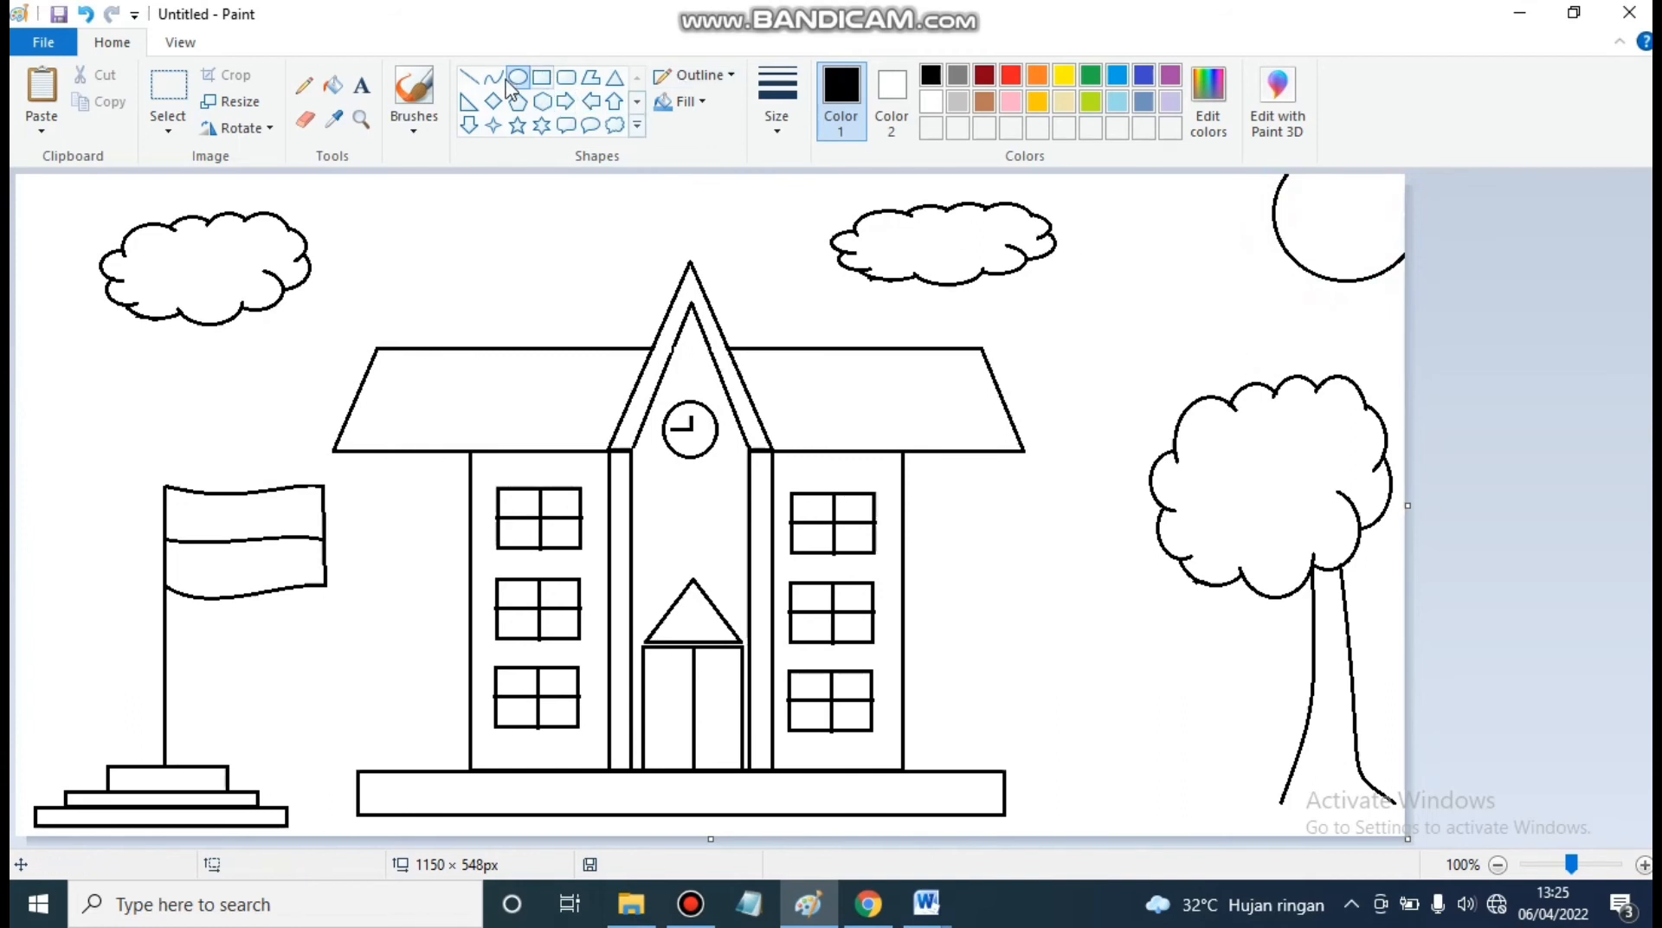
Step: Pencil jagged roots closing the trunk's base and a wavy horizon line from each canvas edge to the building's walls
{"action": "left_click", "coordinate": [304, 84]}
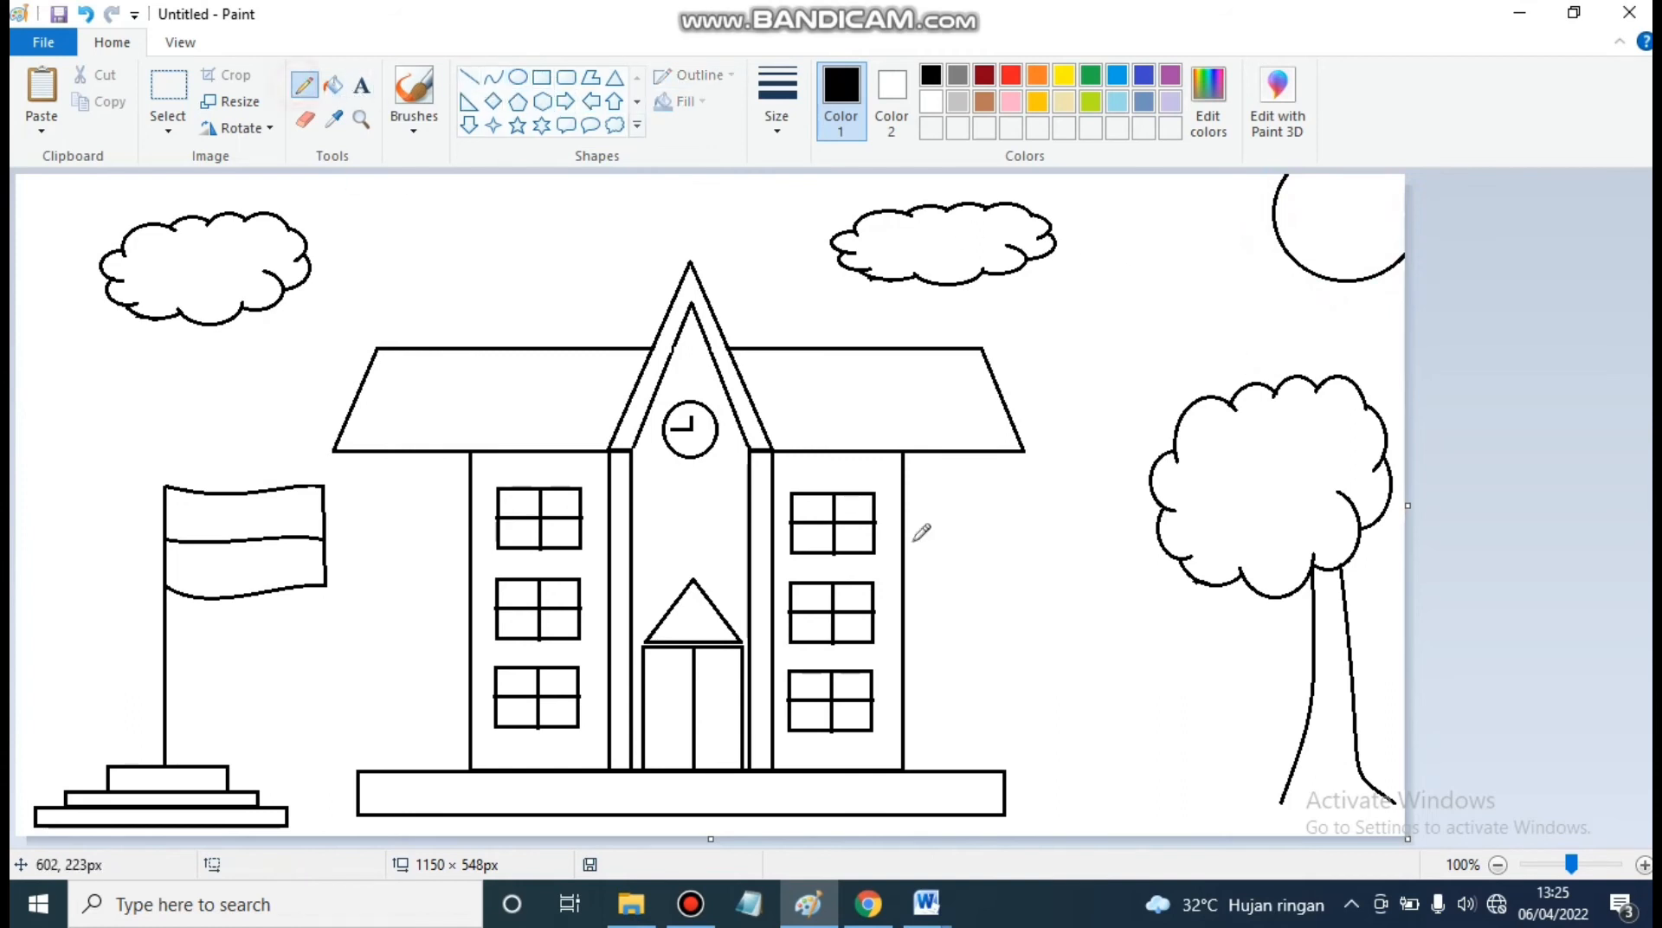
{"action": "mouse_move", "coordinate": [1283, 804]}
{"action": "left_mouse_down"}
{"action": "mouse_move", "coordinate": [1336, 799]}
{"action": "mouse_move", "coordinate": [1349, 817]}
{"action": "mouse_move", "coordinate": [1369, 797]}
{"action": "mouse_move", "coordinate": [1404, 796]}
{"action": "left_mouse_up"}
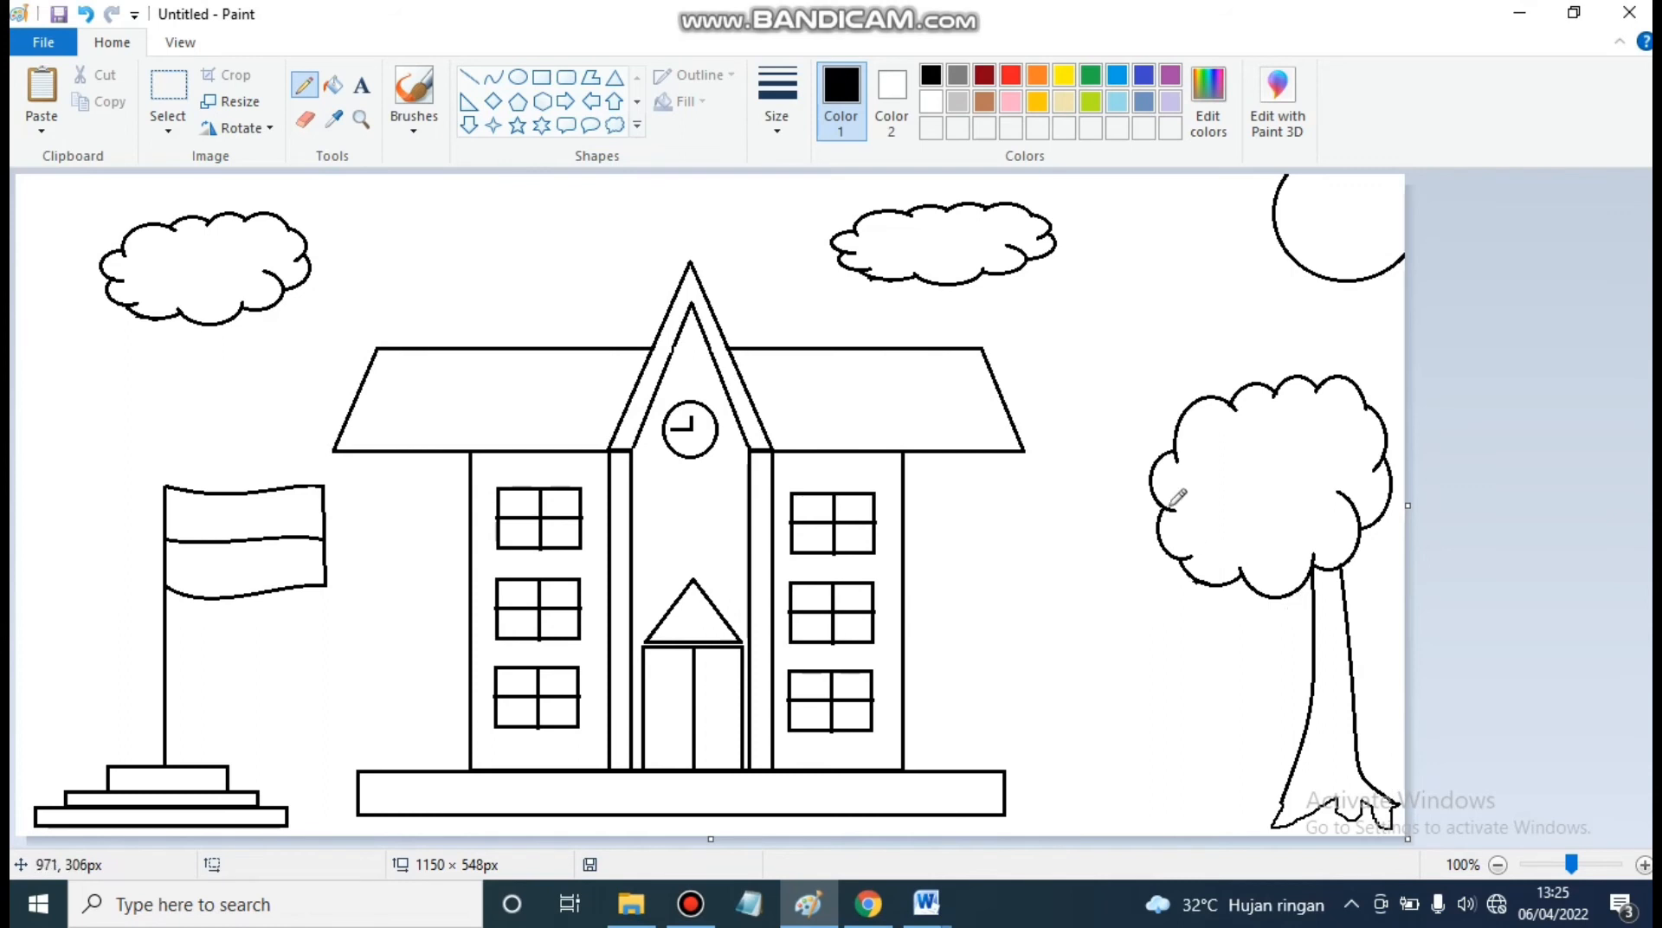
{"action": "left_click", "coordinate": [334, 87]}
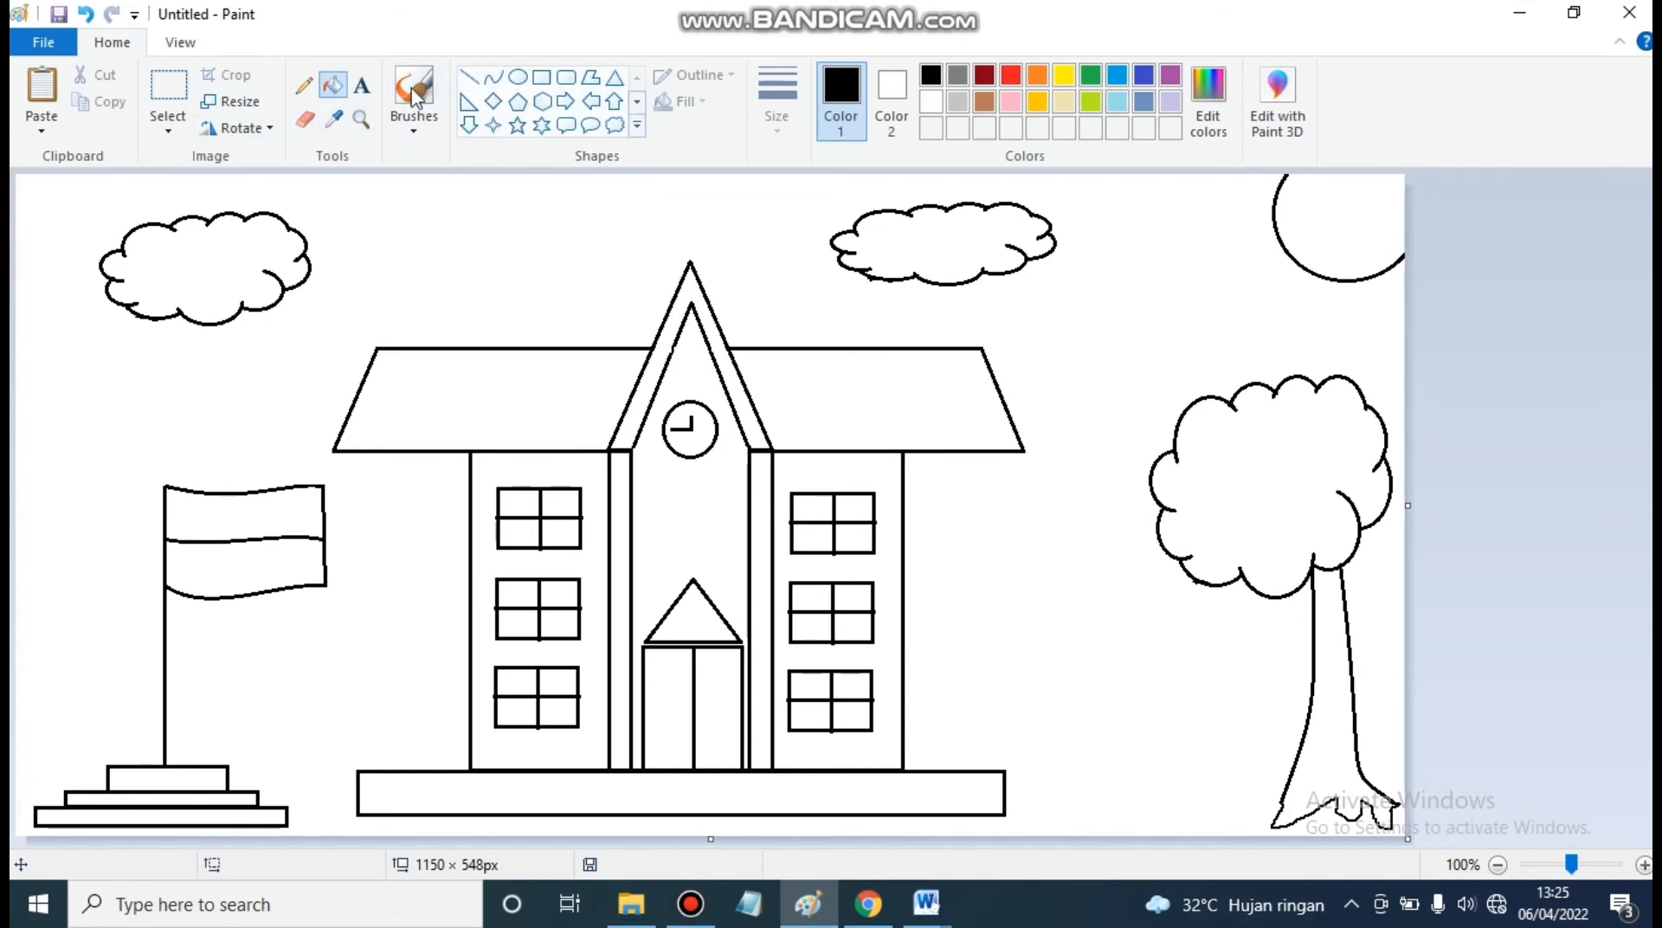
{"action": "left_click", "coordinate": [304, 85]}
{"action": "left_click", "coordinate": [773, 128]}
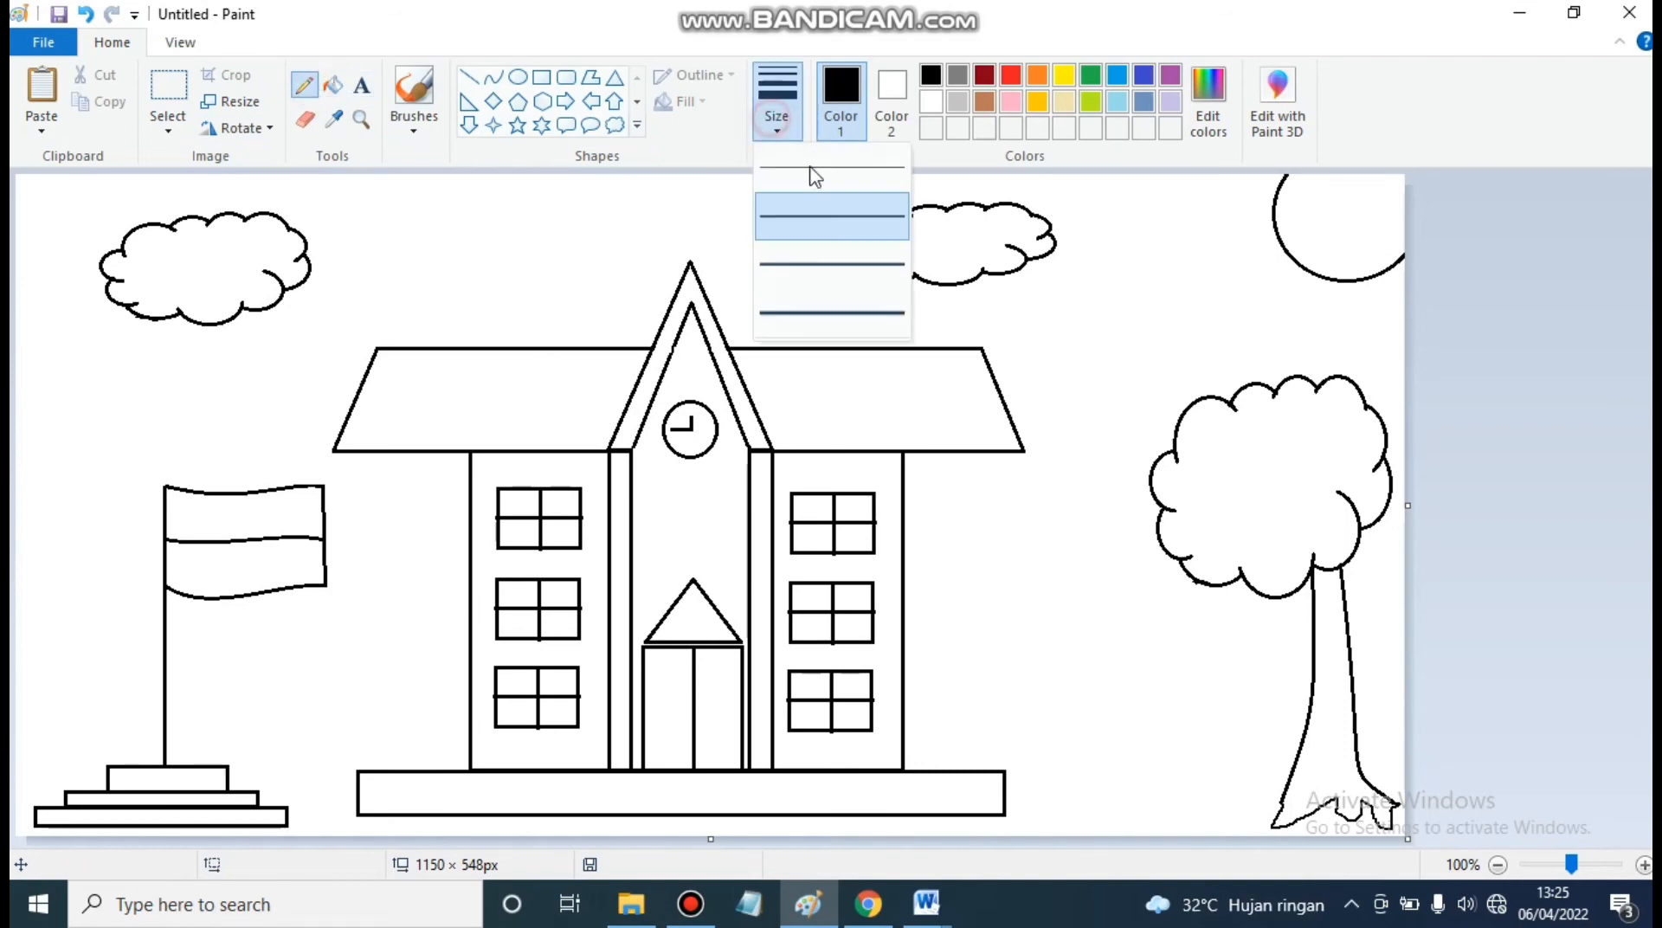
{"action": "left_click", "coordinate": [813, 213]}
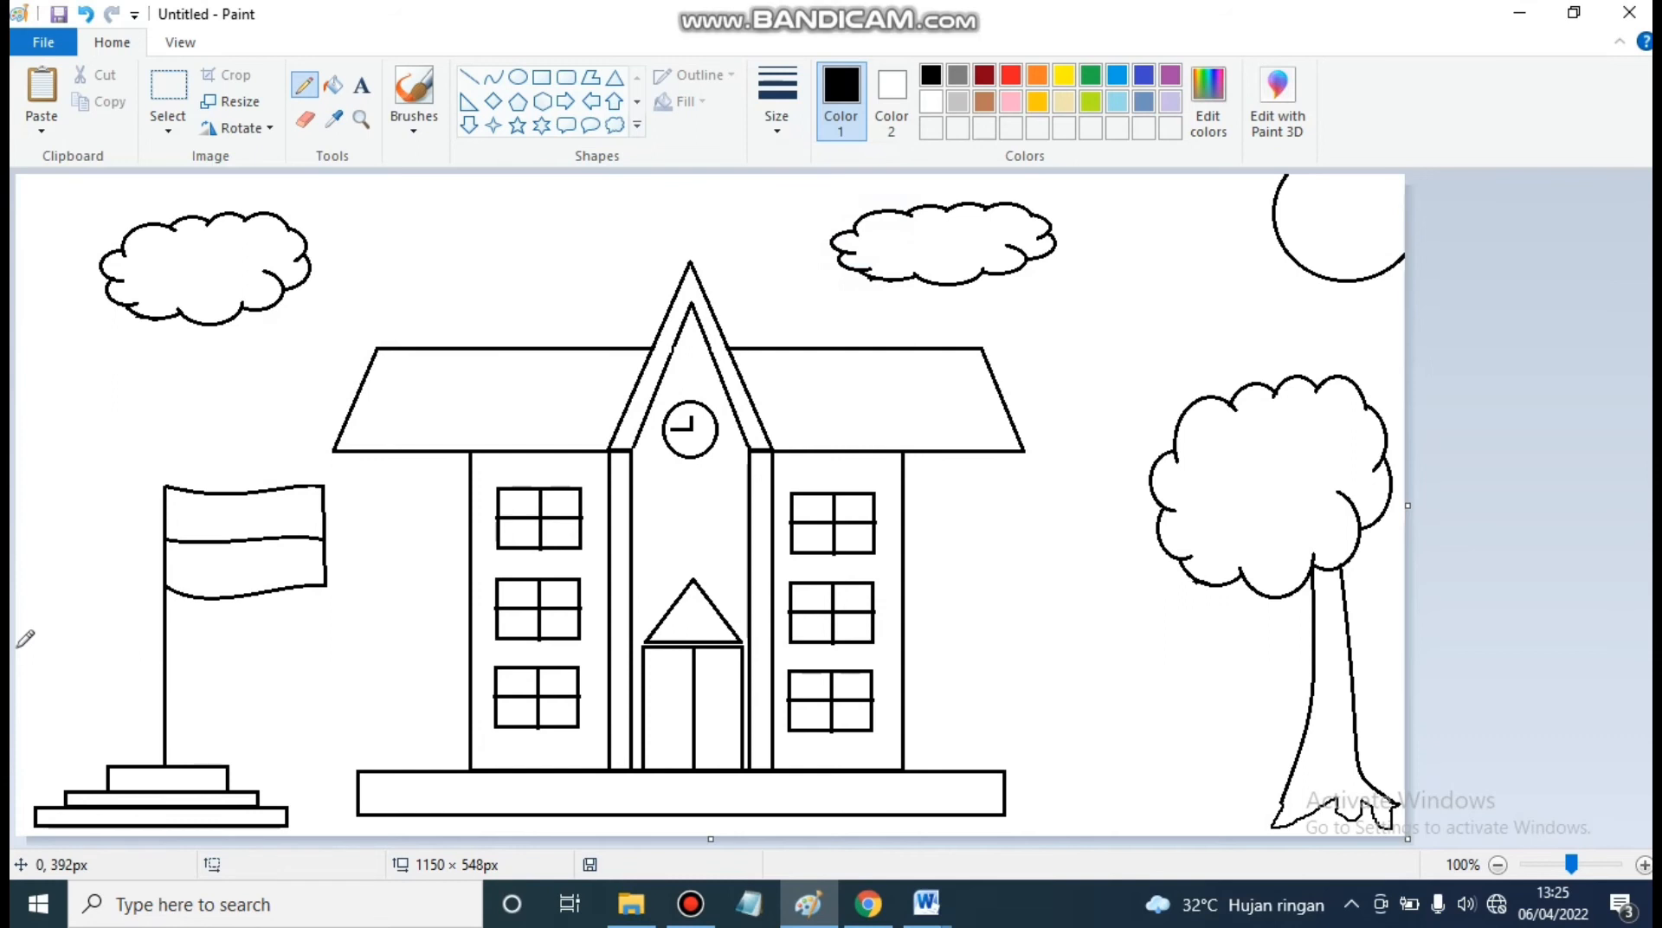
{"action": "mouse_move", "coordinate": [17, 648]}
{"action": "left_mouse_down"}
{"action": "mouse_move", "coordinate": [171, 664]}
{"action": "mouse_move", "coordinate": [469, 654]}
{"action": "left_mouse_up"}
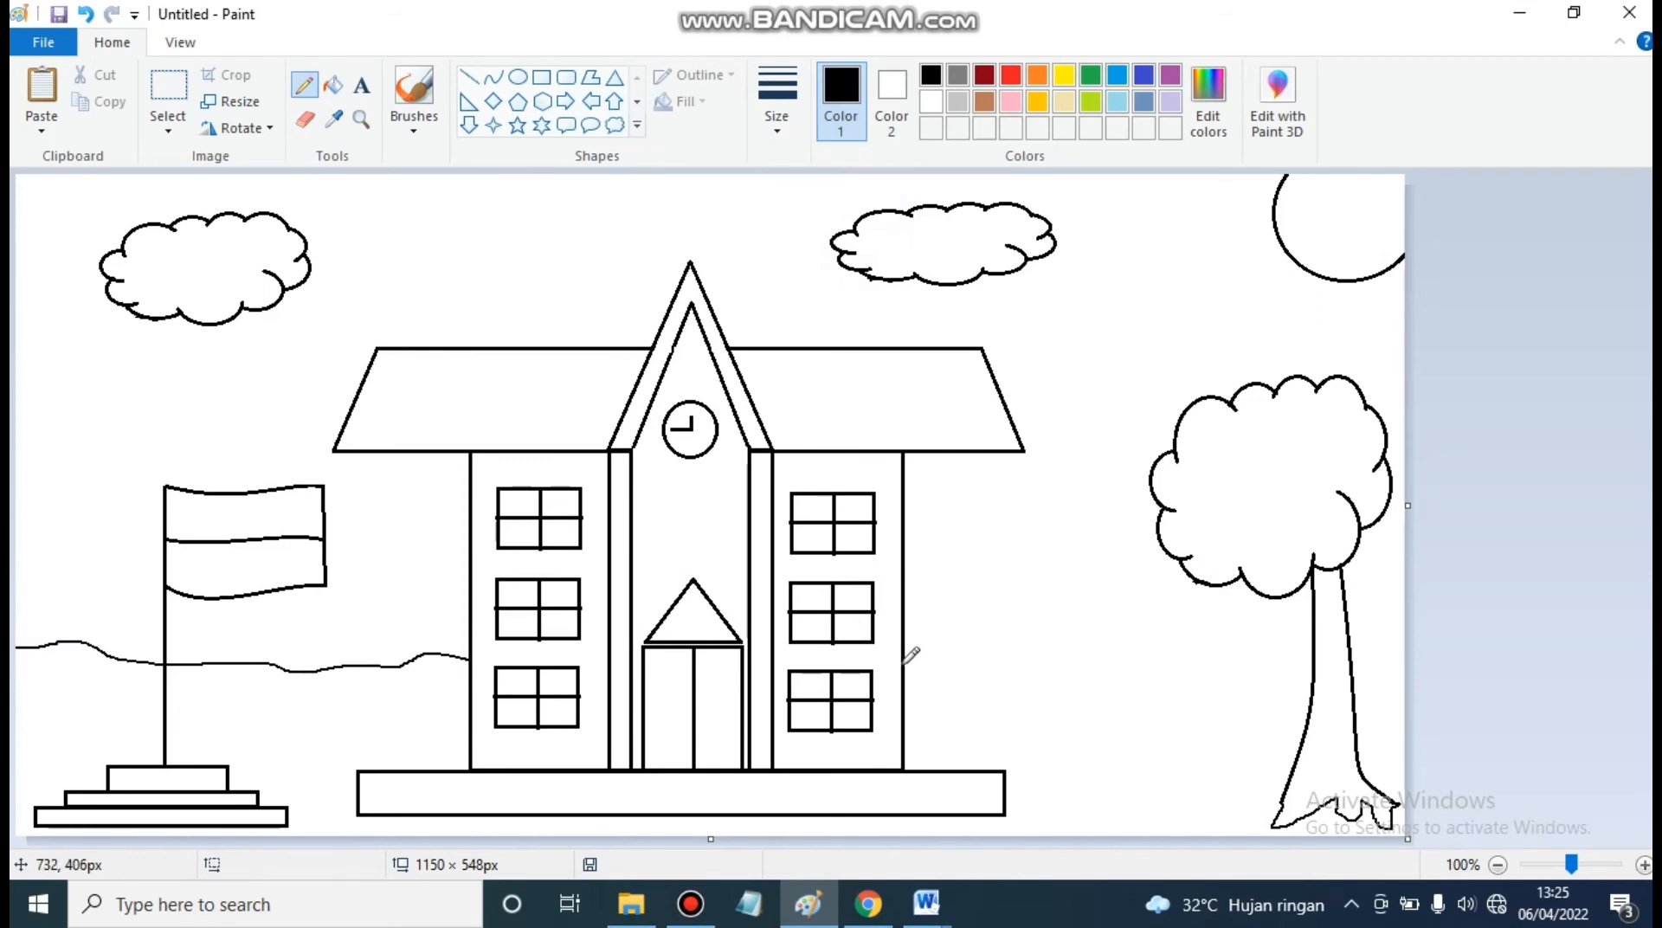
{"action": "mouse_move", "coordinate": [905, 658]}
{"action": "left_mouse_down"}
{"action": "mouse_move", "coordinate": [975, 678]}
{"action": "mouse_move", "coordinate": [1409, 666]}
{"action": "left_mouse_up"}
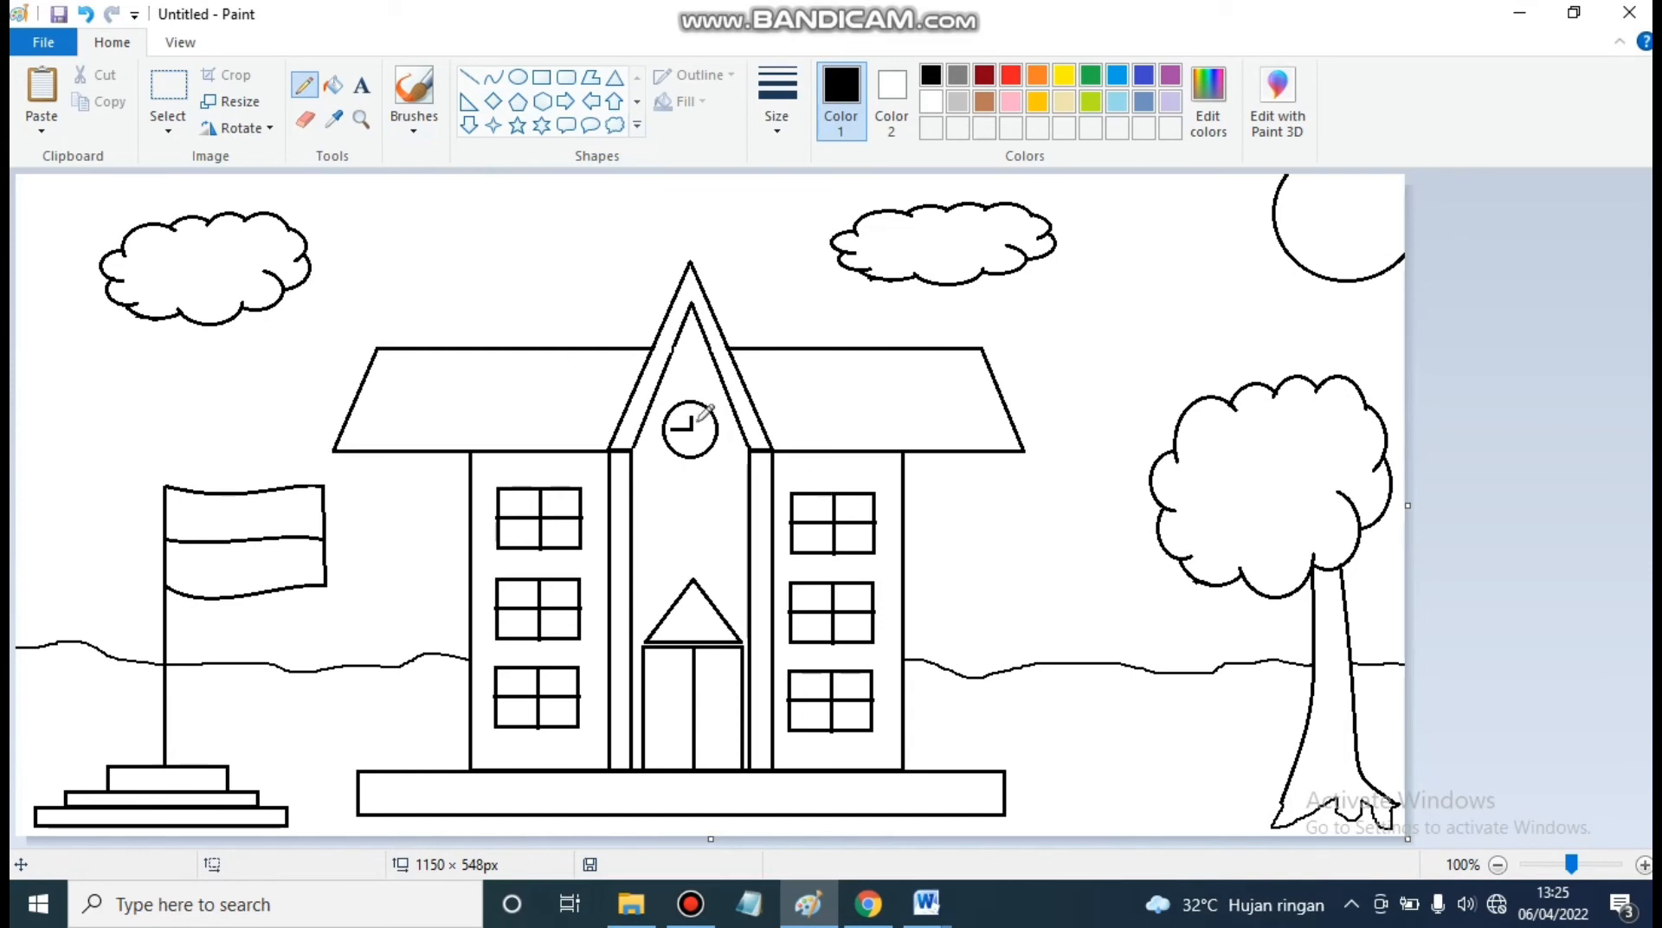
Step: Draw a rectangular step of about 103 × 11 px below the door and nudge it left until it is centred
{"action": "scroll", "coordinate": [679, 140], "scroll_direction": "down", "scroll_amount": 1}
{"action": "scroll", "coordinate": [596, 120], "scroll_direction": "up", "scroll_amount": 1}
{"action": "left_click", "coordinate": [541, 78]}
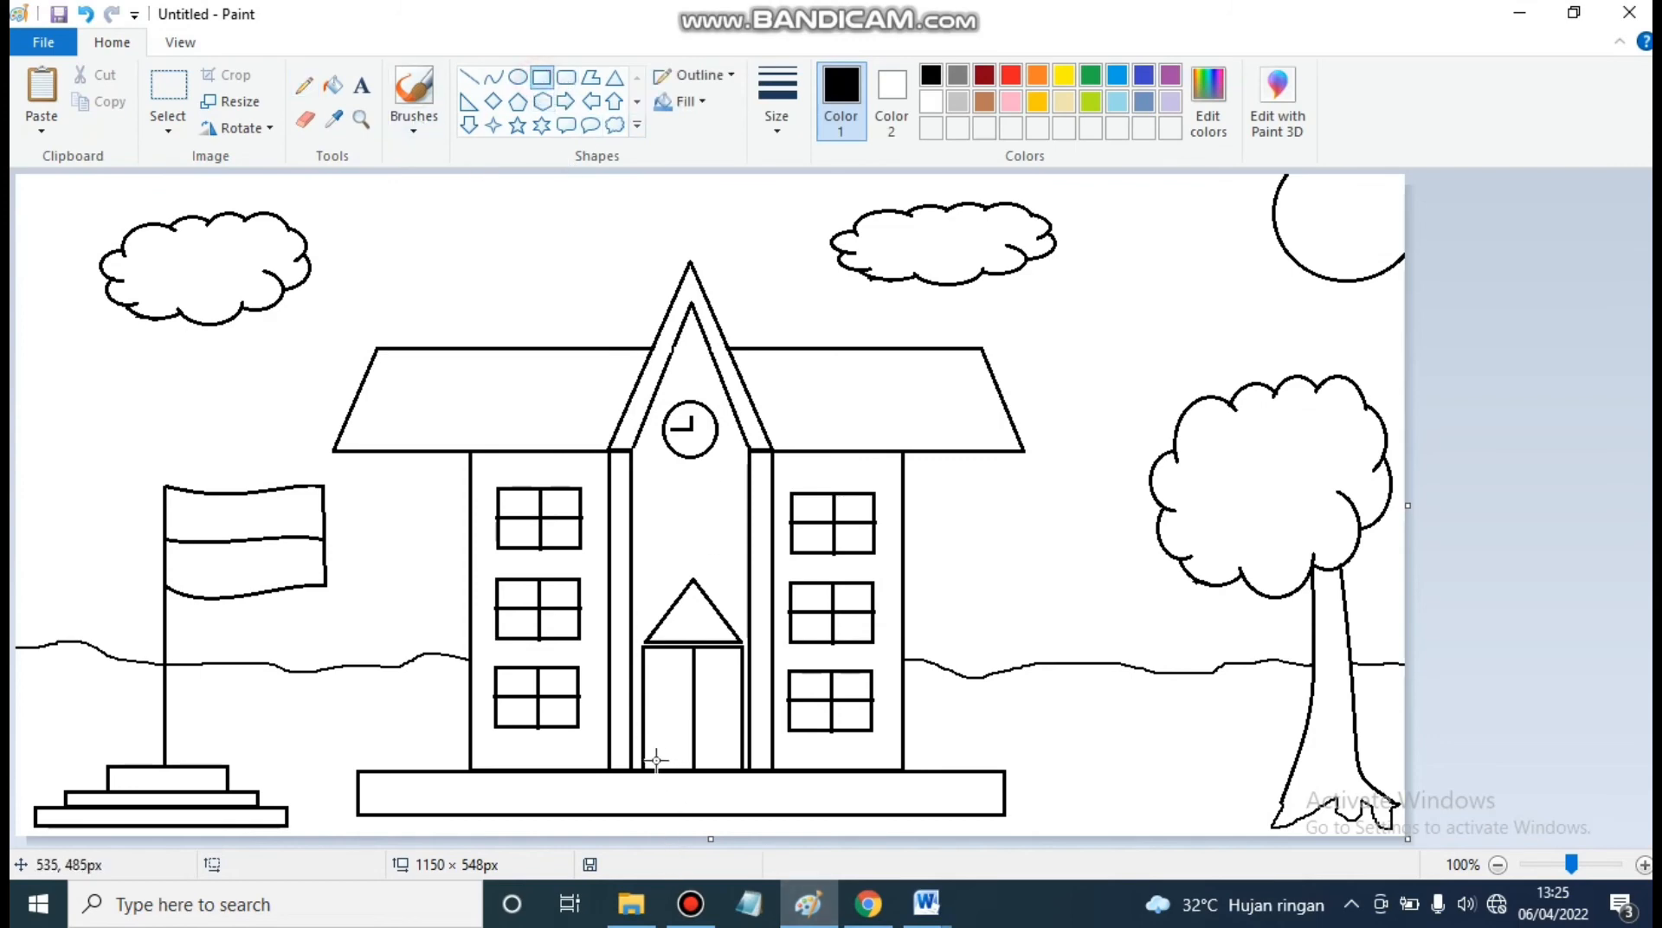
{"action": "left_click_drag", "start_coordinate": [642, 773], "coordinate": [766, 785]}
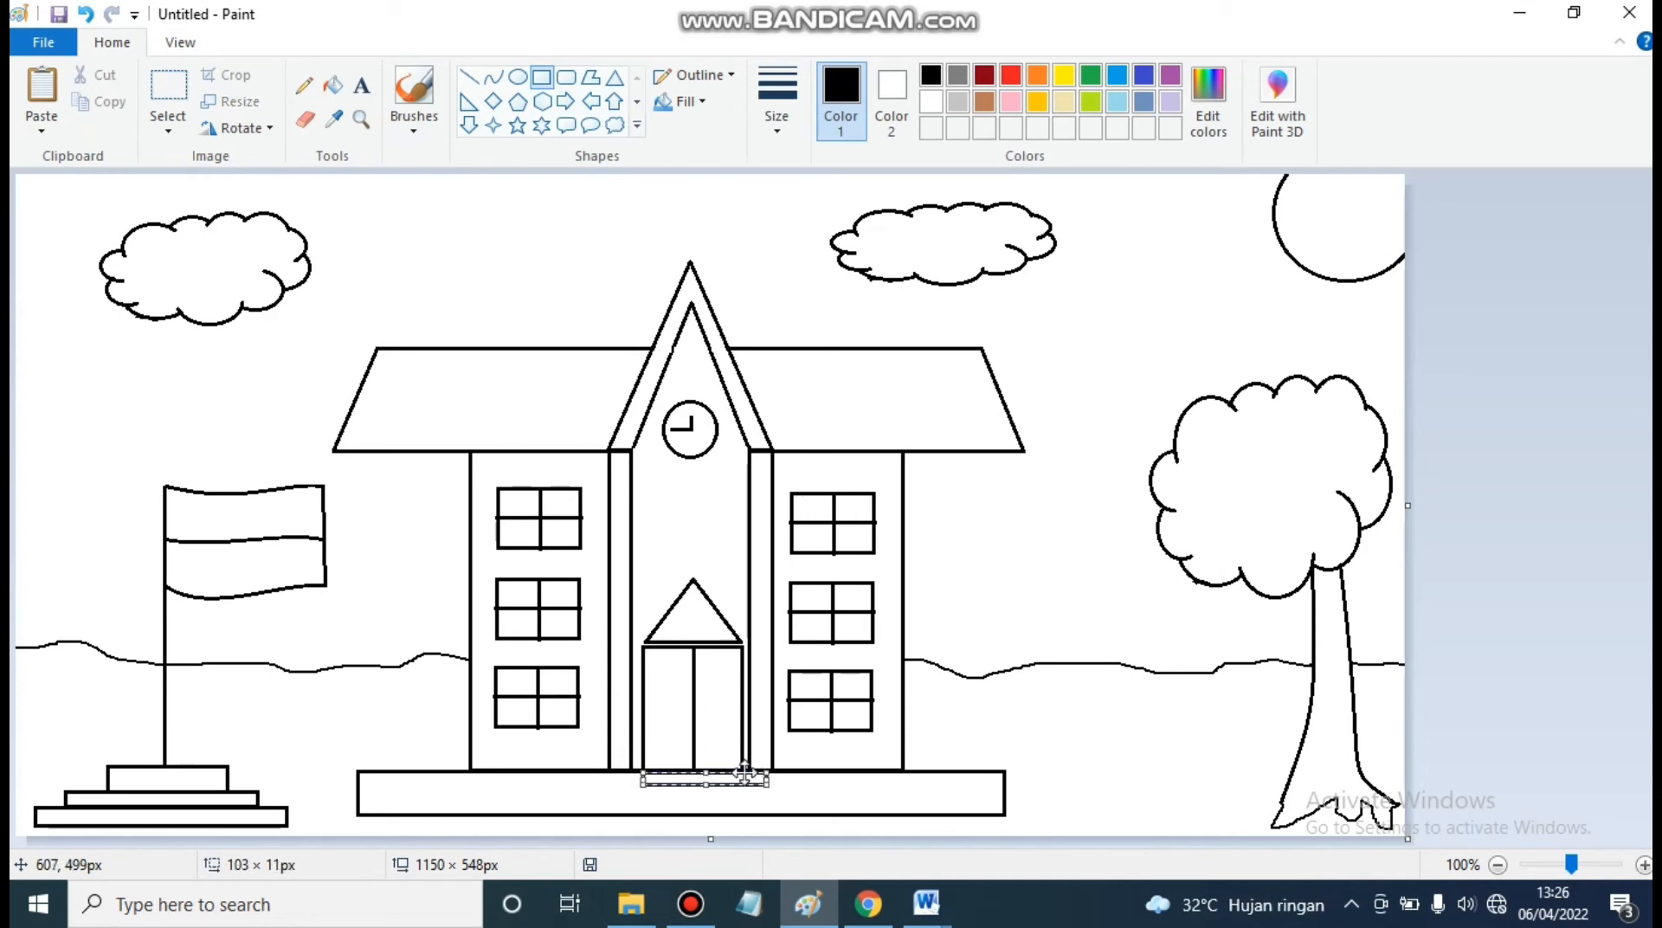
{"action": "key", "text": "Left"}
{"action": "key", "text": "Left"}
{"action": "key", "text": "Left"}
{"action": "key", "text": "Left"}
{"action": "key", "text": "Left"}
{"action": "key", "text": "Left"}
{"action": "key", "text": "Left"}
{"action": "key", "text": "Left"}
{"action": "key", "text": "Left"}
{"action": "key", "text": "Left"}
{"action": "key", "text": "Left"}
{"action": "key", "text": "Left"}
{"action": "key", "text": "Left"}
{"action": "key", "text": "Left"}
{"action": "left_click", "coordinate": [797, 798]}
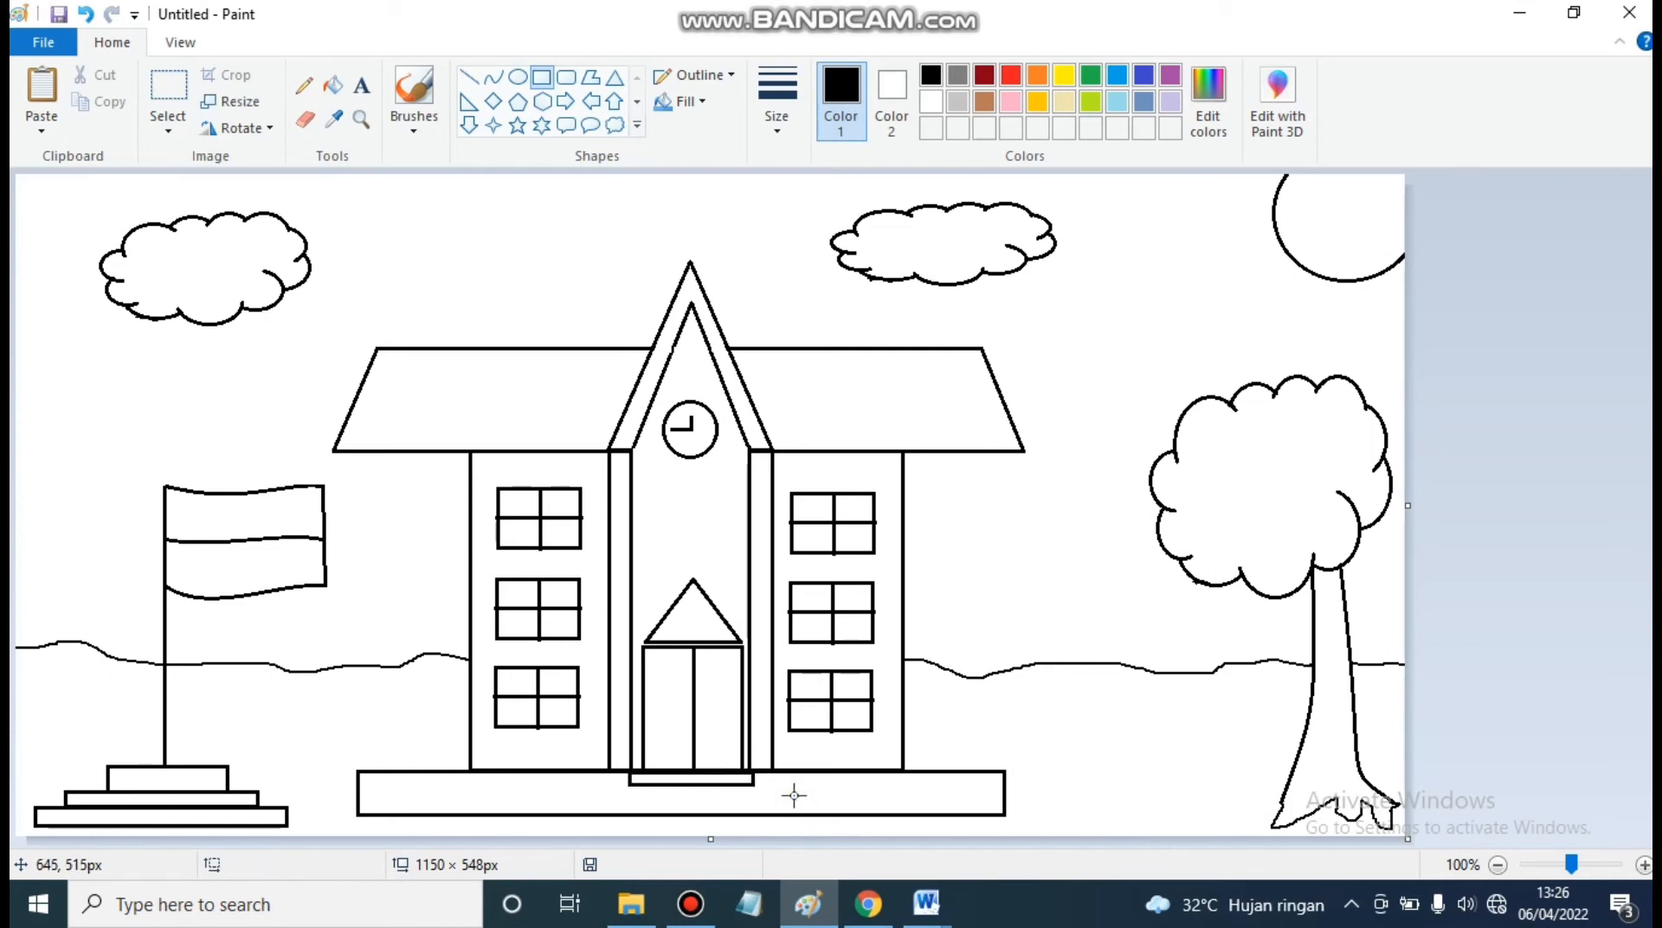
Step: Draw two wider rectangular steps, about 144 × 13 px and 181 × 11 px, stacked directly beneath the first door step
{"action": "left_click_drag", "start_coordinate": [603, 789], "coordinate": [778, 803]}
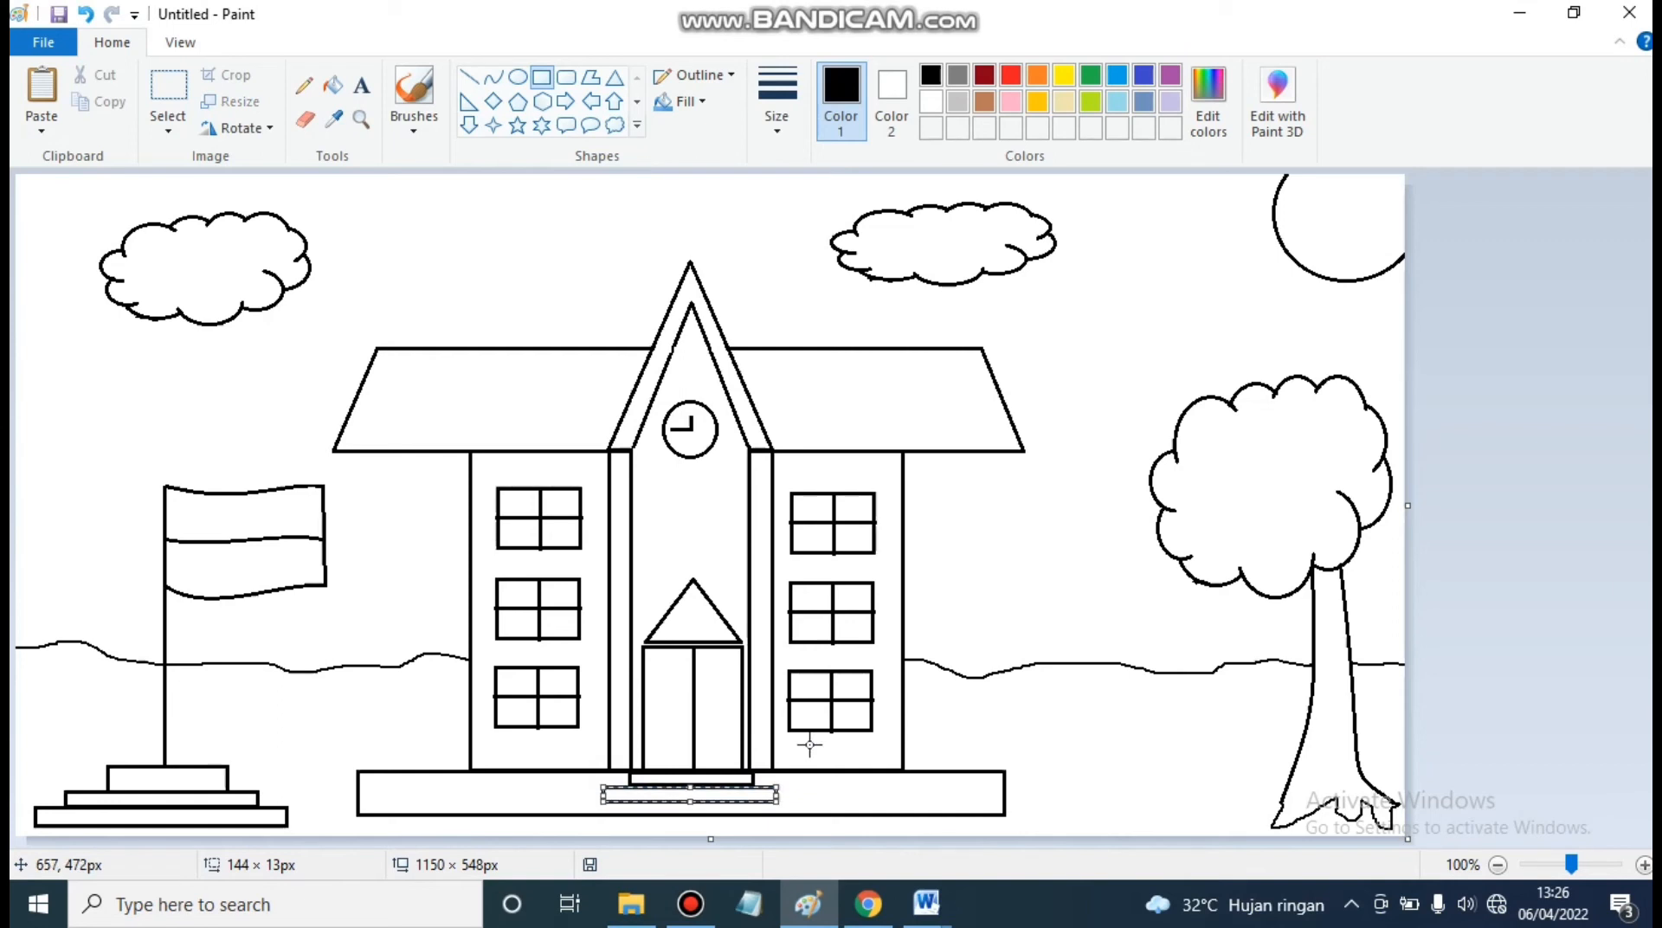
{"action": "key", "text": "Left"}
{"action": "key", "text": "Left"}
{"action": "key", "text": "Left"}
{"action": "key", "text": "Left"}
{"action": "key", "text": "Left"}
{"action": "key", "text": "Up"}
{"action": "key", "text": "Up"}
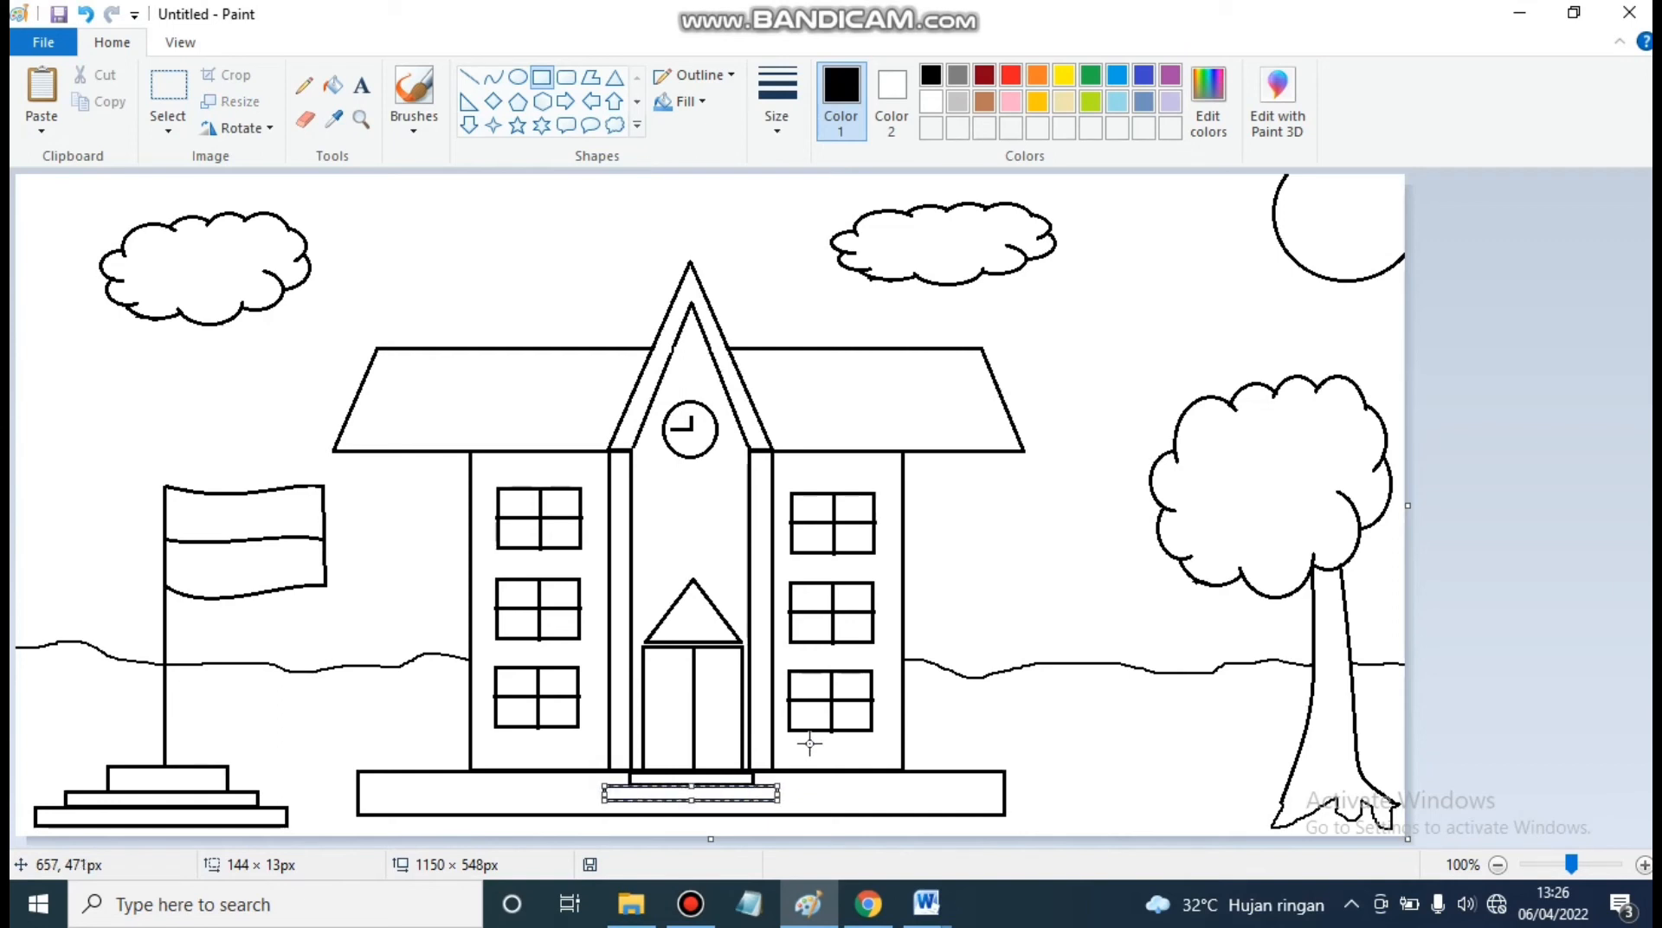
{"action": "left_click", "coordinate": [814, 788]}
{"action": "left_click_drag", "start_coordinate": [587, 804], "coordinate": [804, 813]}
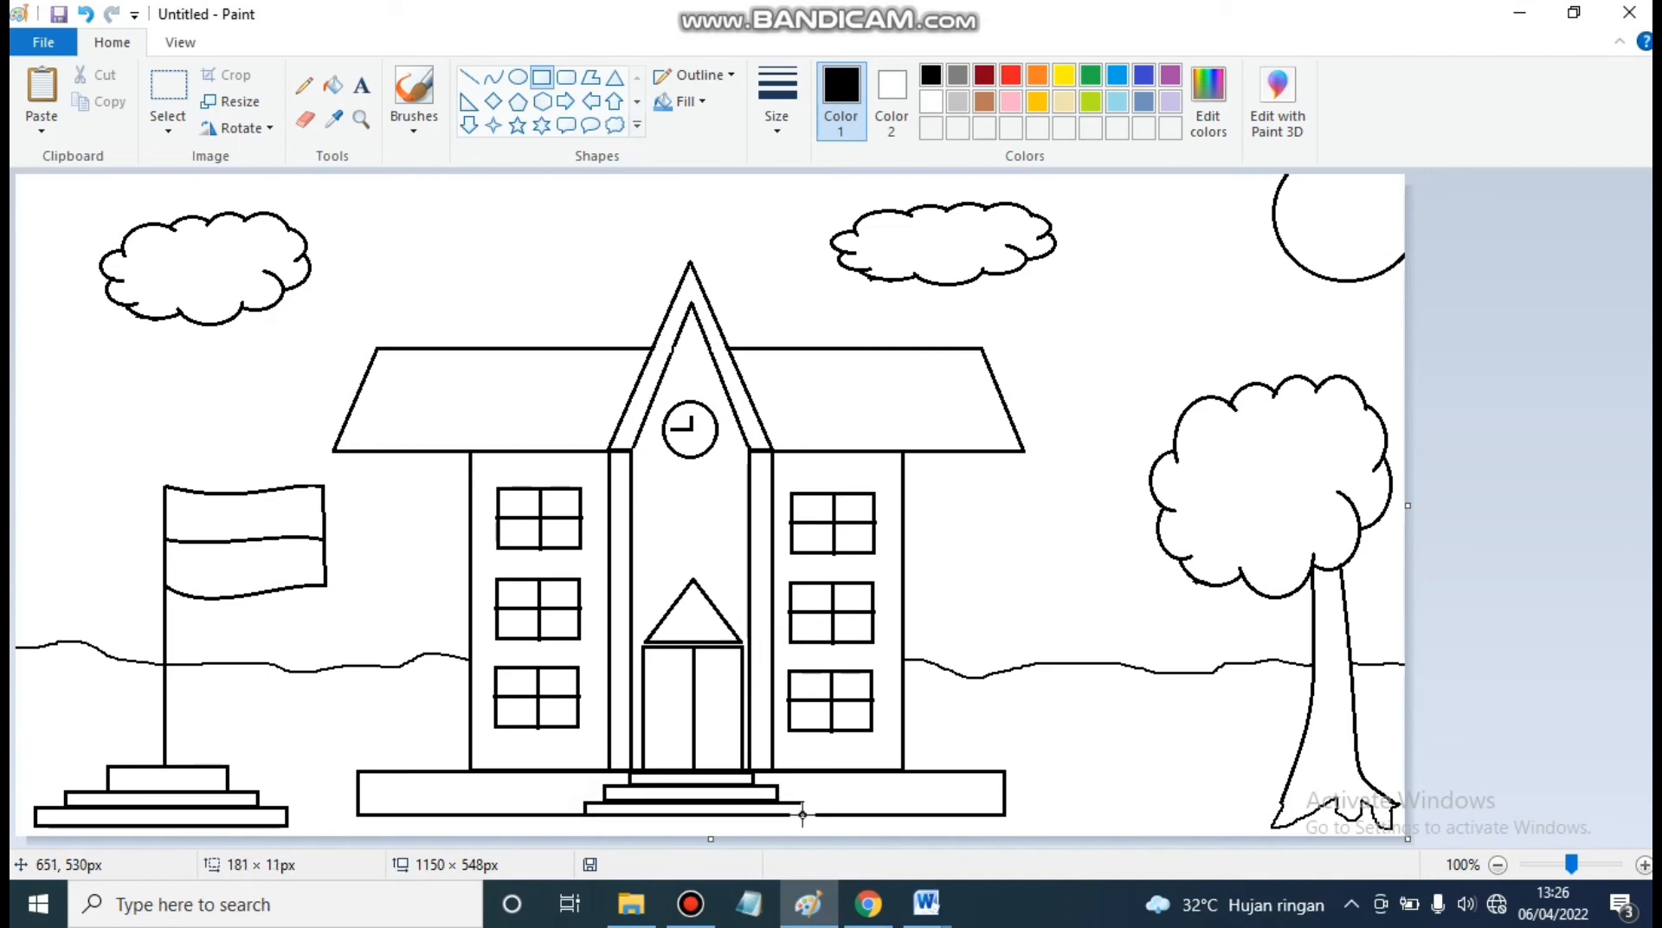
{"action": "left_click", "coordinate": [851, 842]}
Step: Fill the ground with lime green and the sky with light turquoise
{"action": "left_click", "coordinate": [333, 85]}
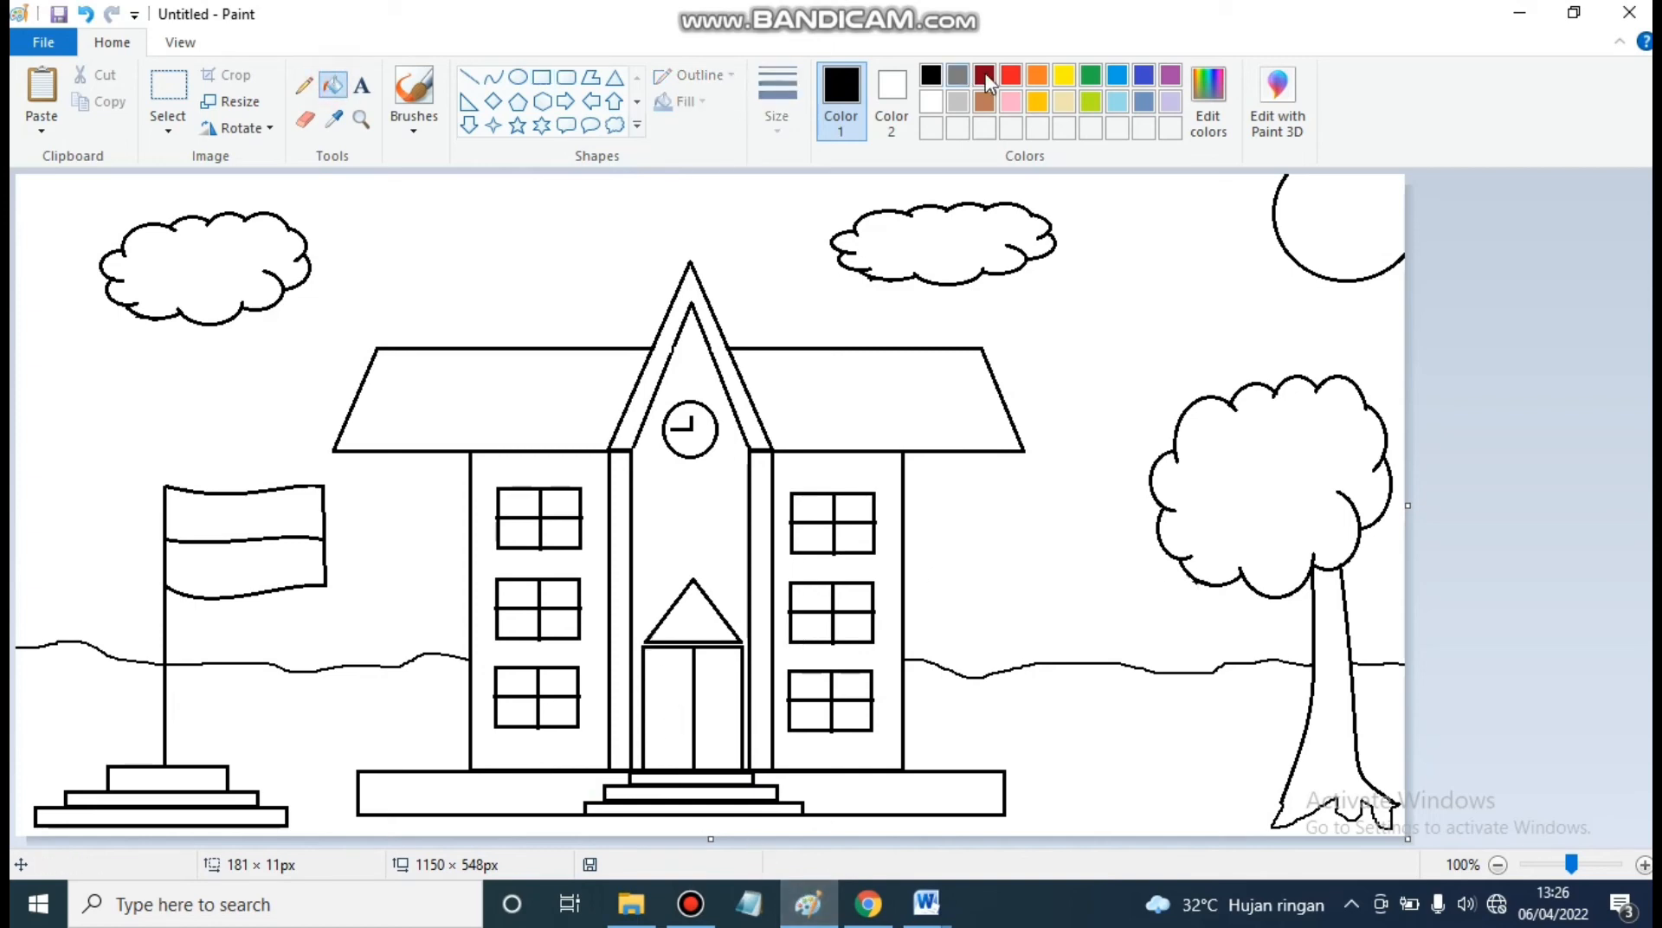
{"action": "left_click", "coordinate": [1091, 102]}
{"action": "left_click", "coordinate": [1140, 686]}
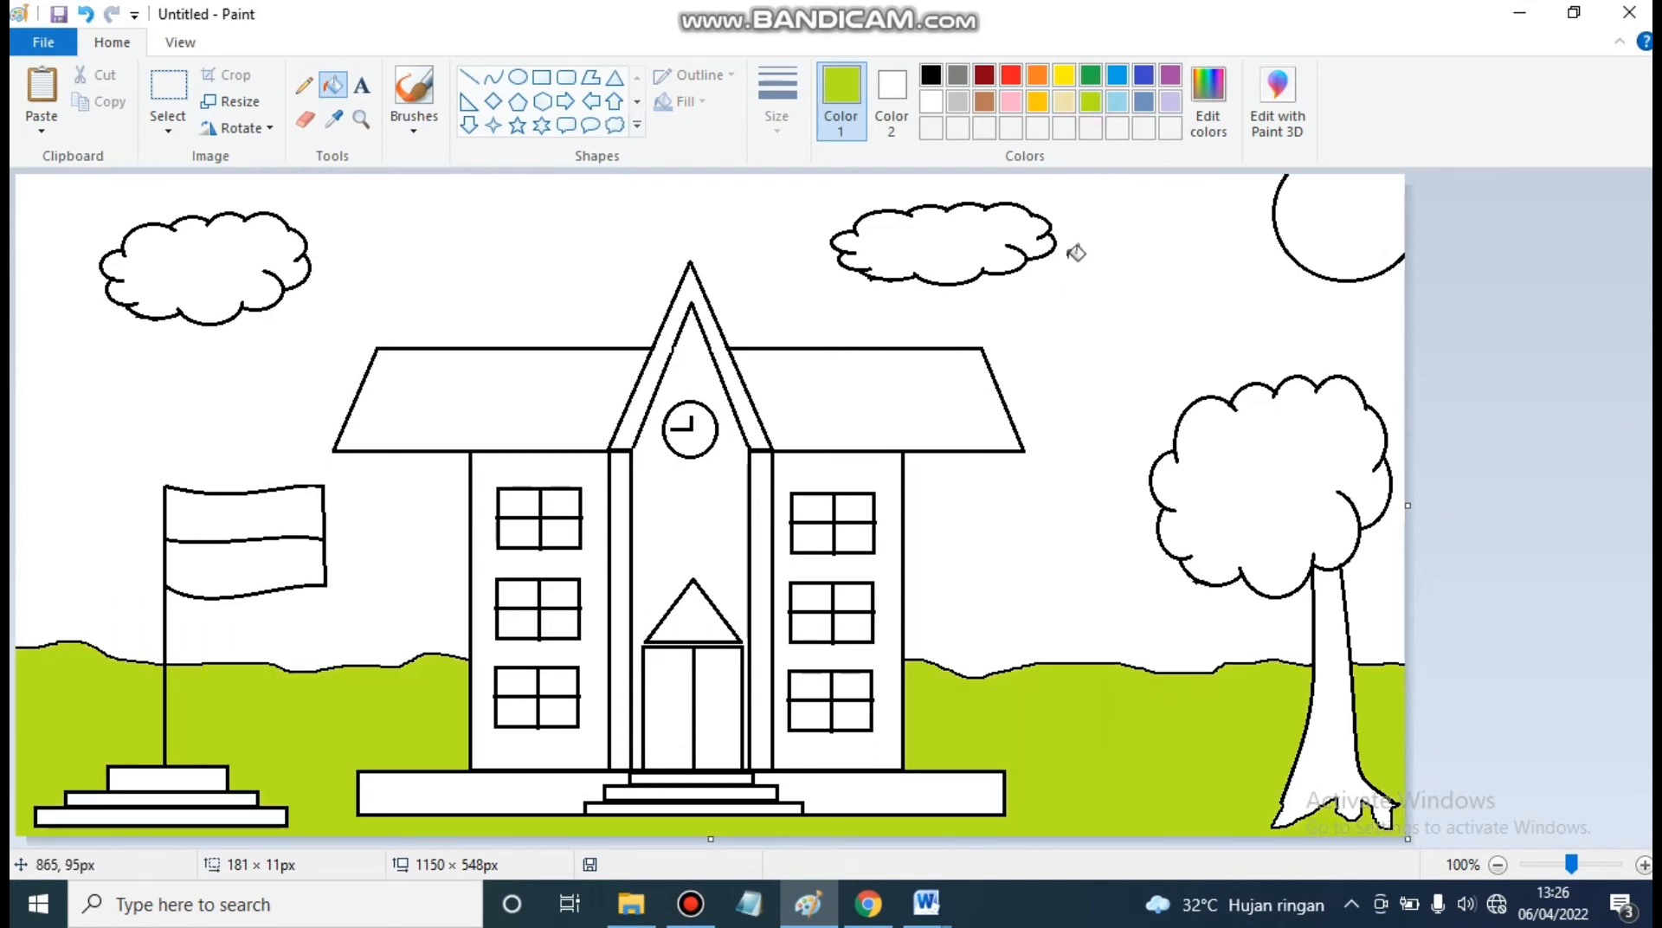
{"action": "left_click", "coordinate": [1120, 102]}
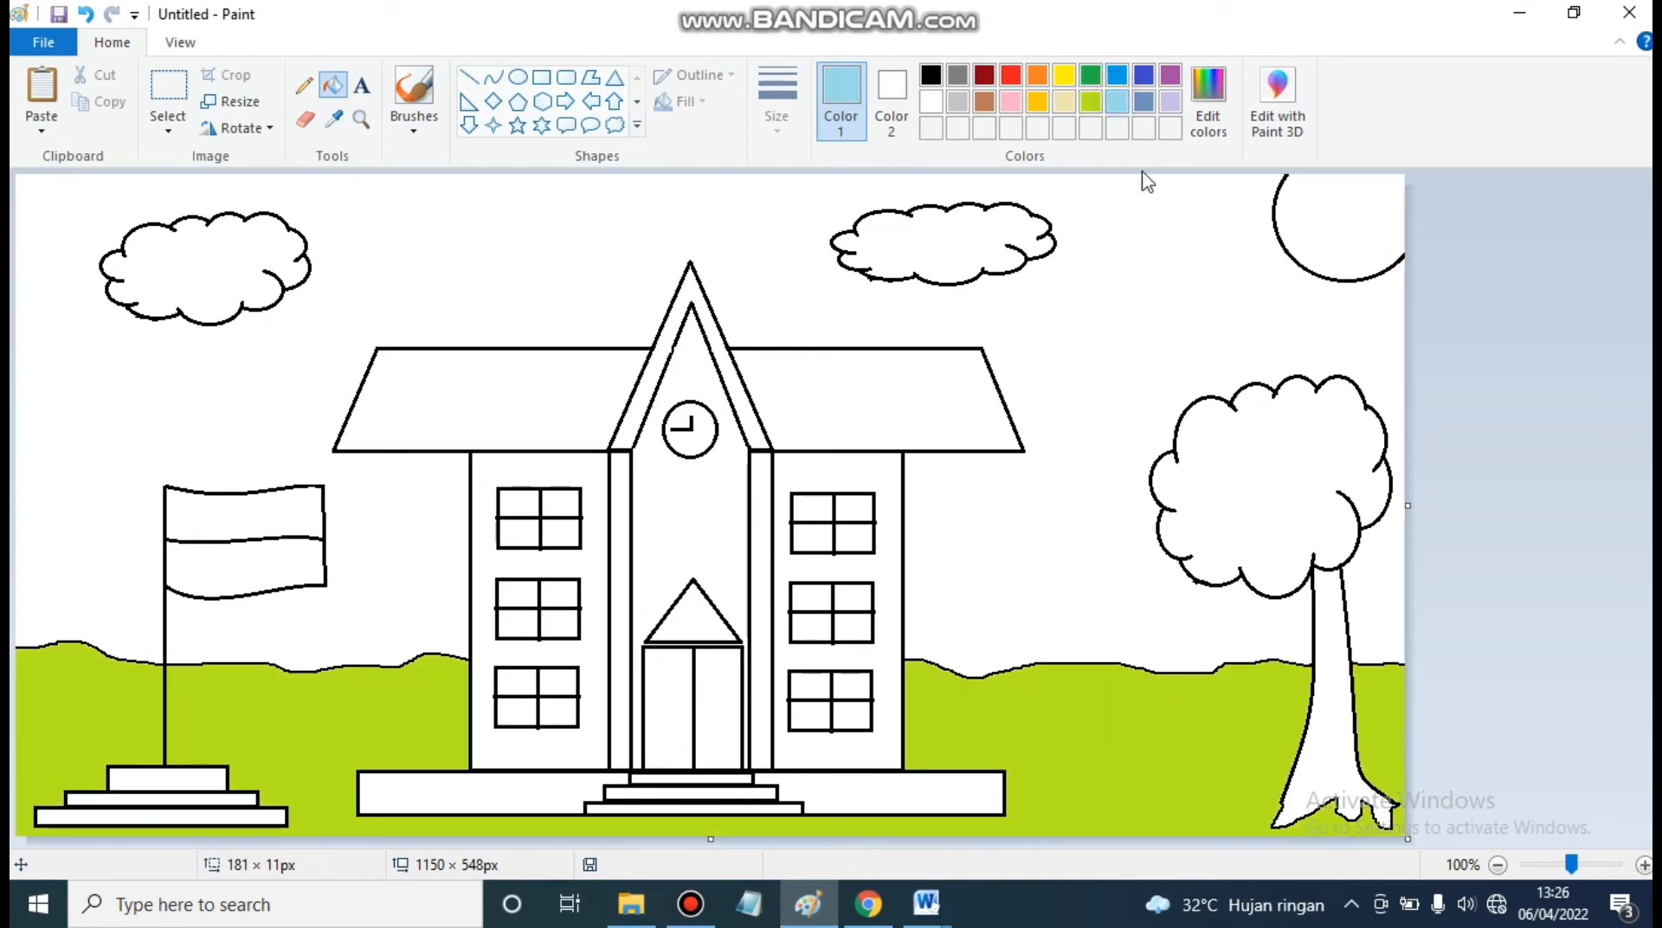
{"action": "left_click", "coordinate": [1154, 251]}
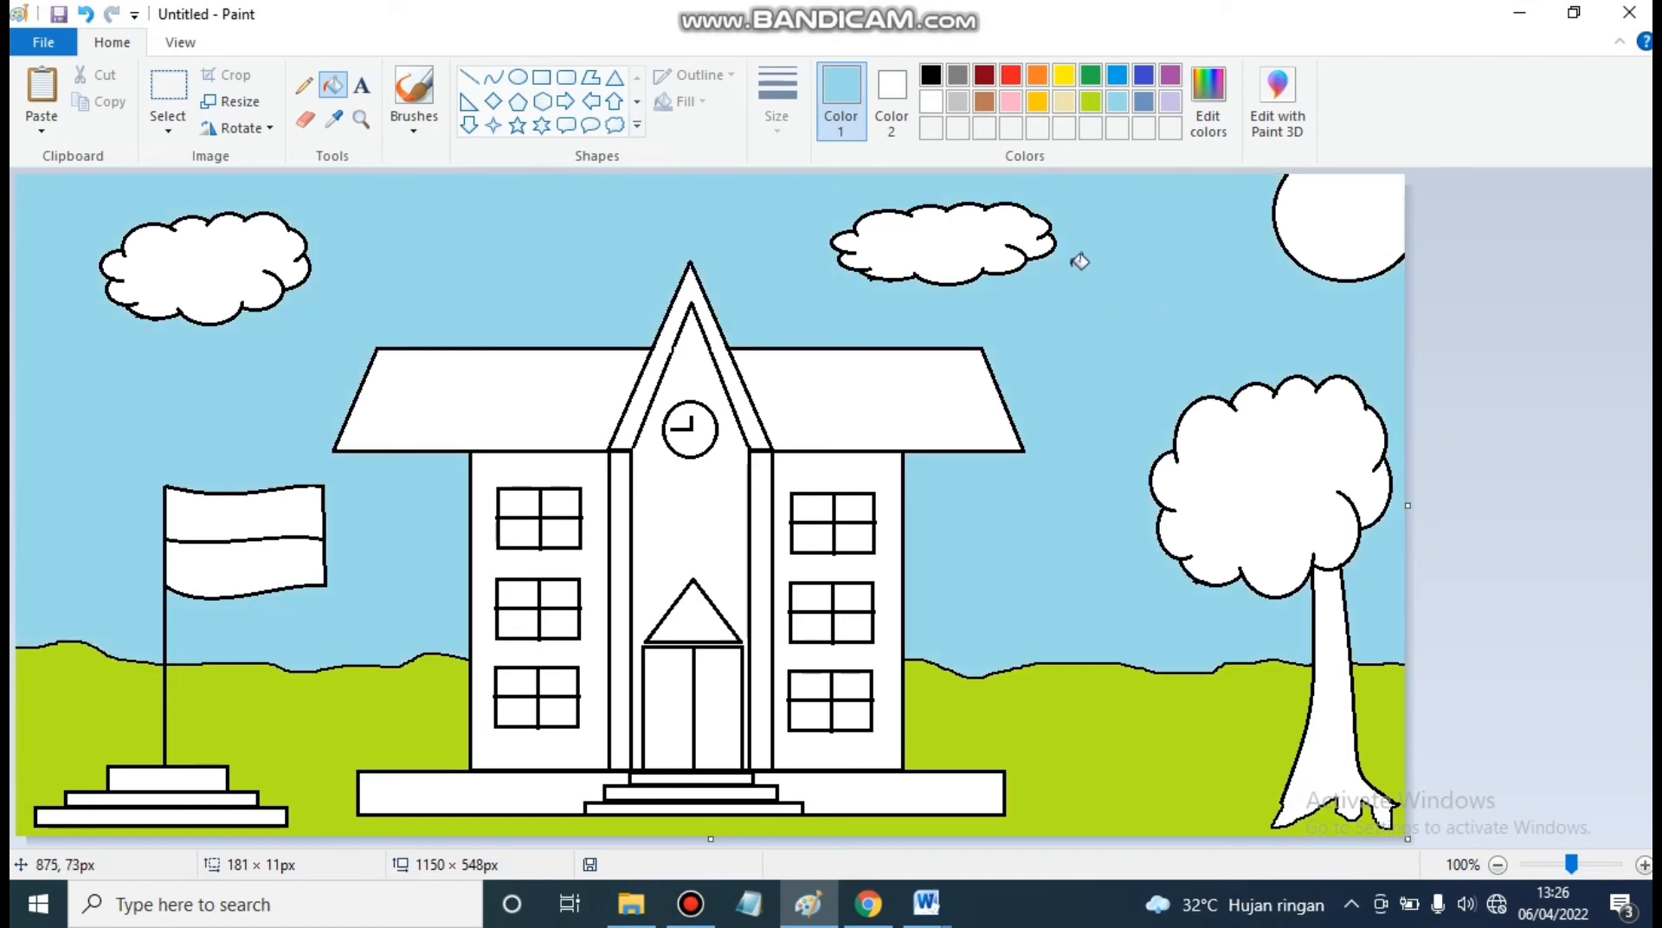
Step: Fill the sun with yellow and the tree crown with green
{"action": "left_click", "coordinate": [1334, 194]}
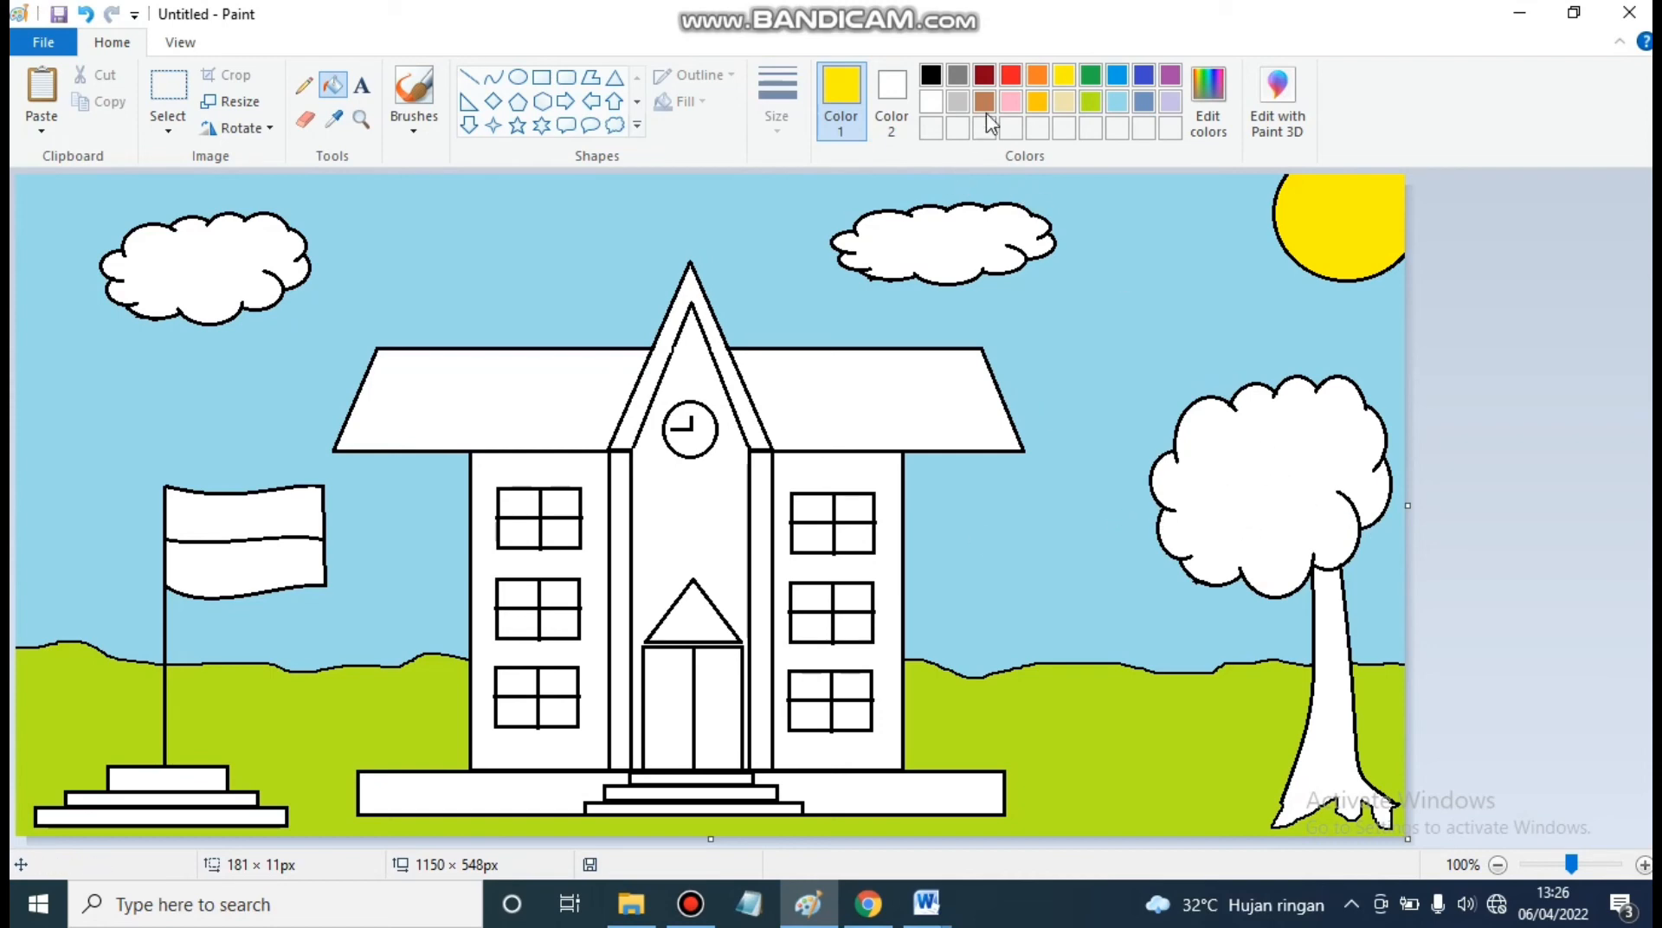
{"action": "left_click", "coordinate": [1090, 78]}
{"action": "left_click", "coordinate": [1278, 474]}
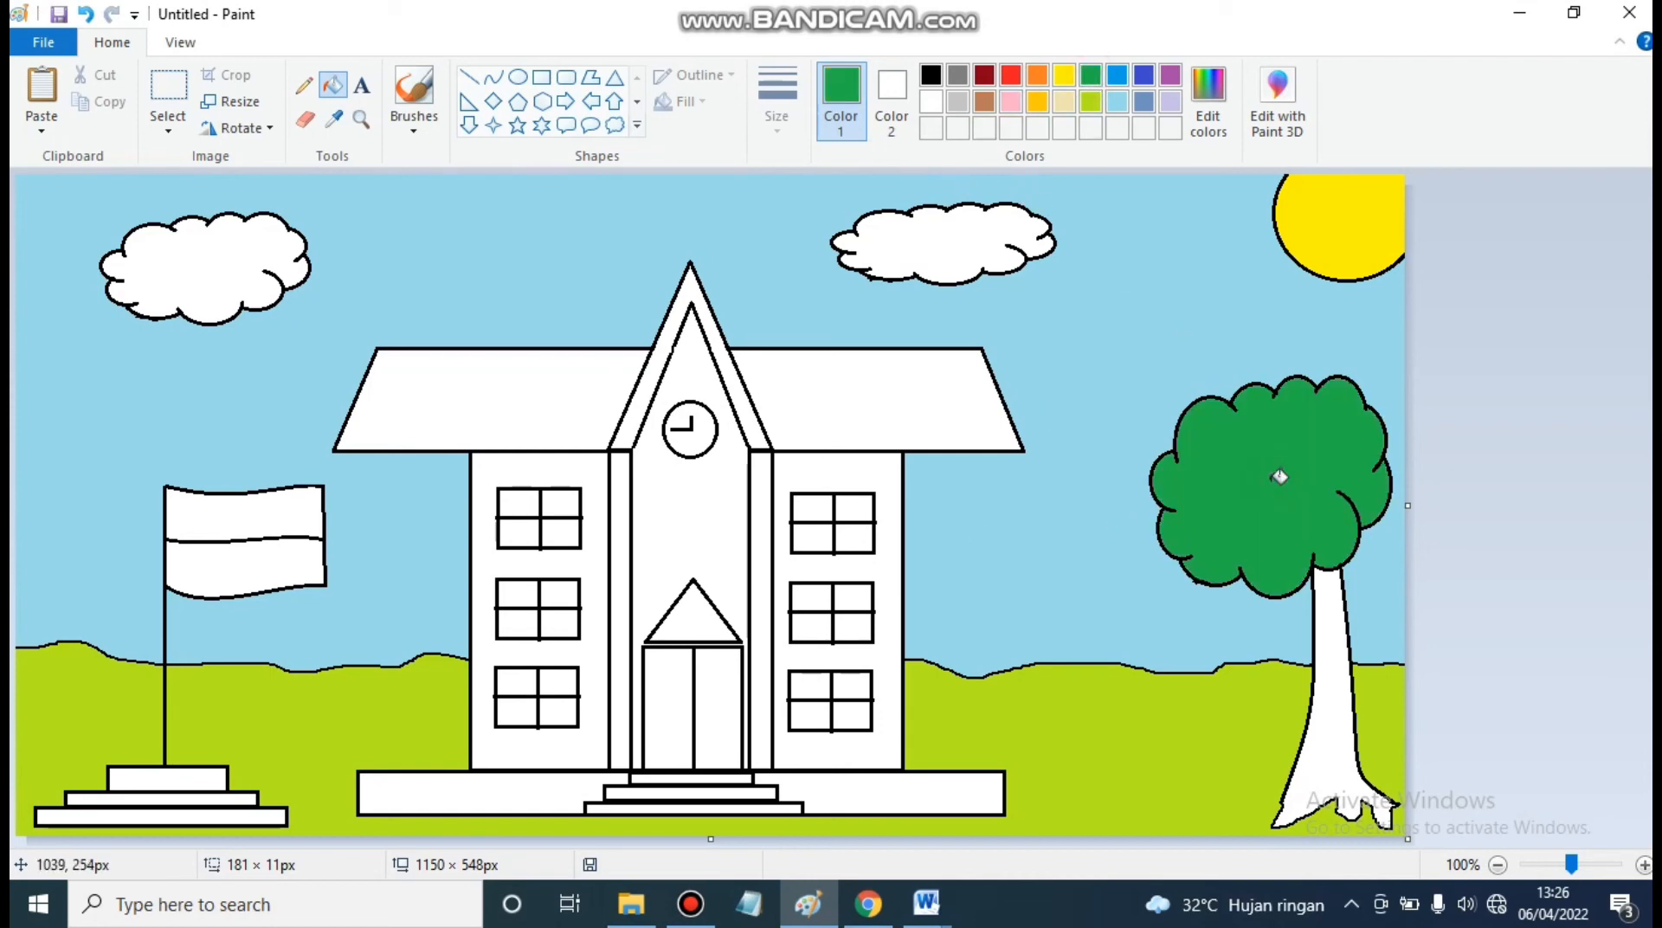
Step: Fill the tree trunk with brown and recolour it dark red
{"action": "left_click", "coordinate": [985, 103]}
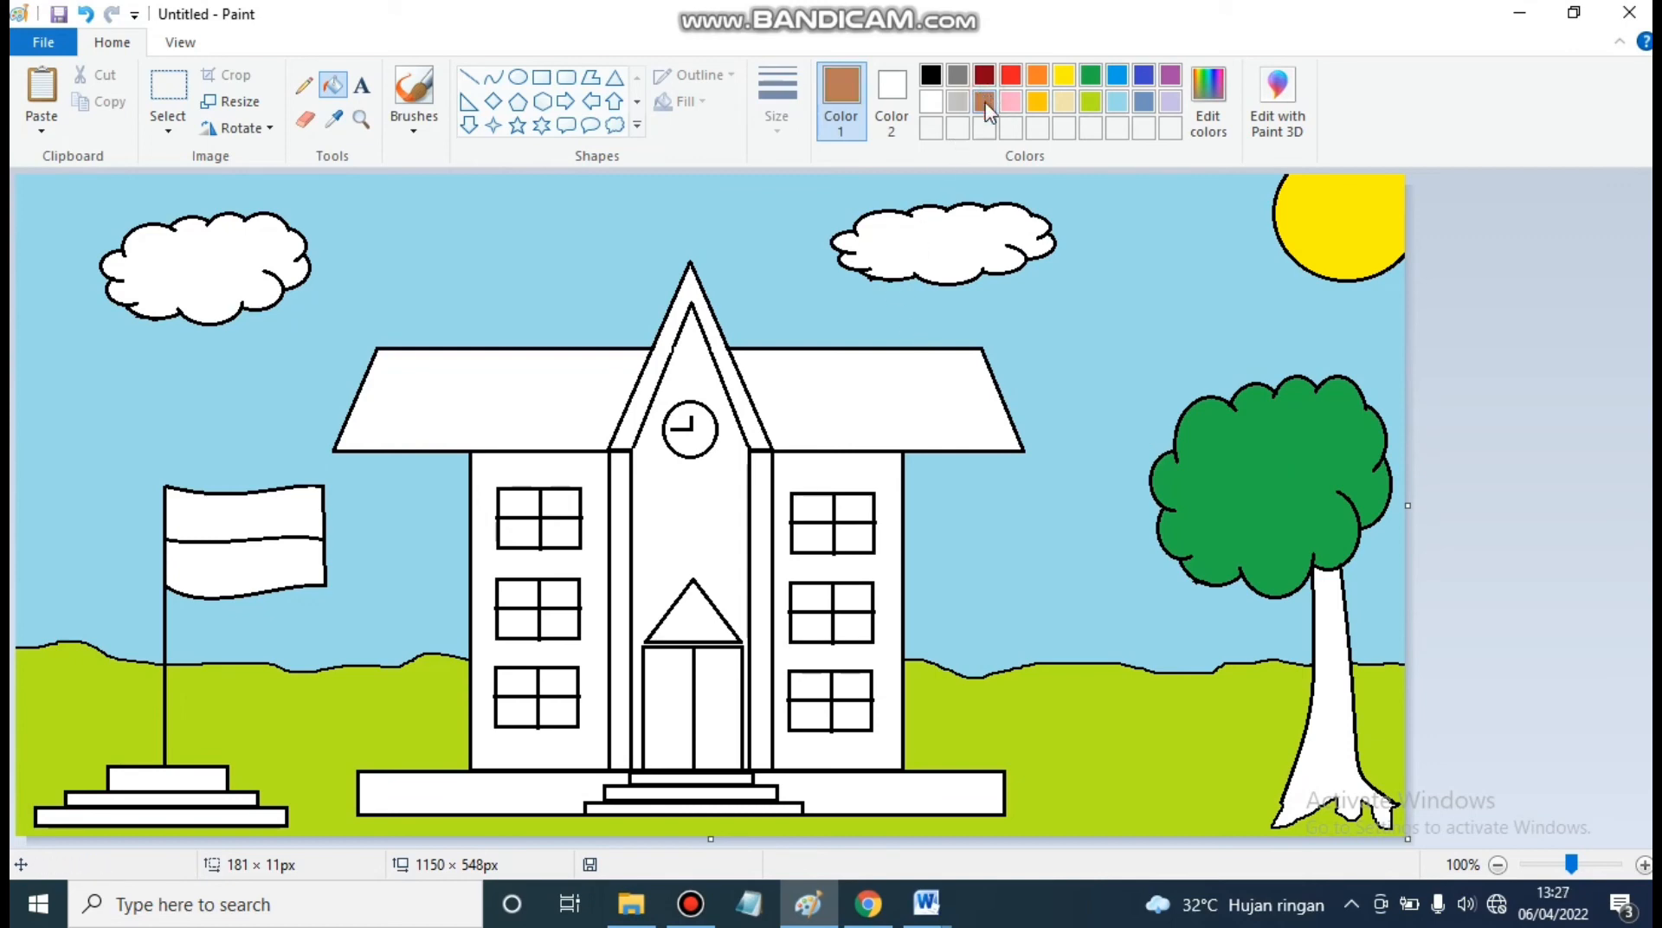
{"action": "left_click", "coordinate": [1345, 681]}
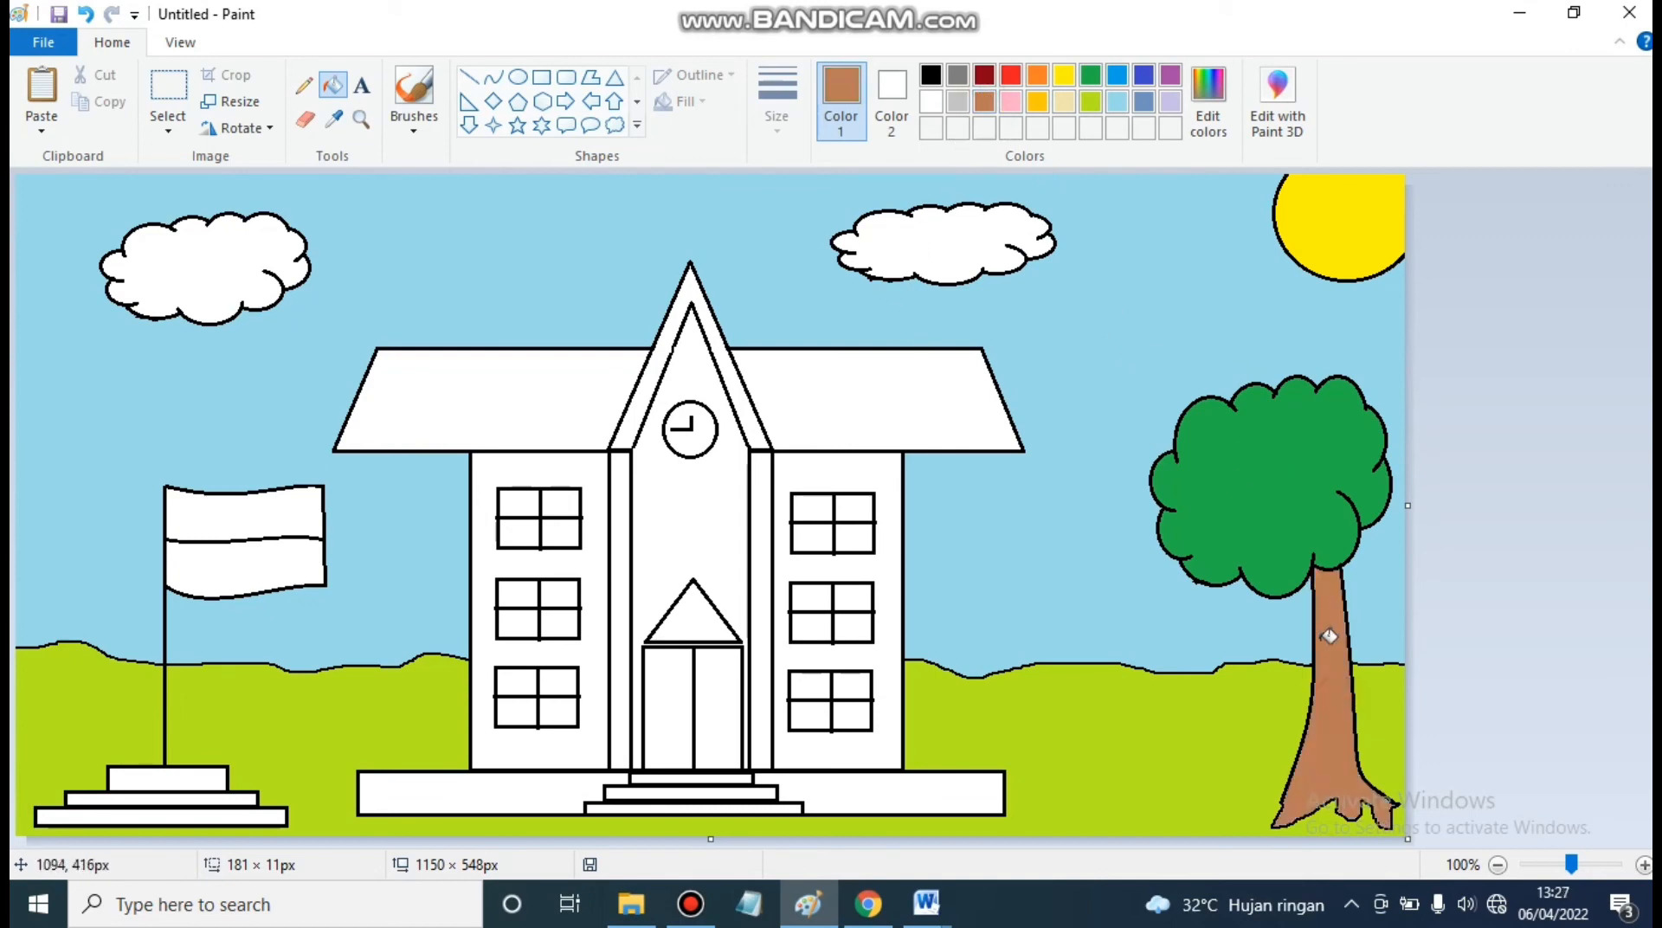
{"action": "left_click", "coordinate": [985, 74]}
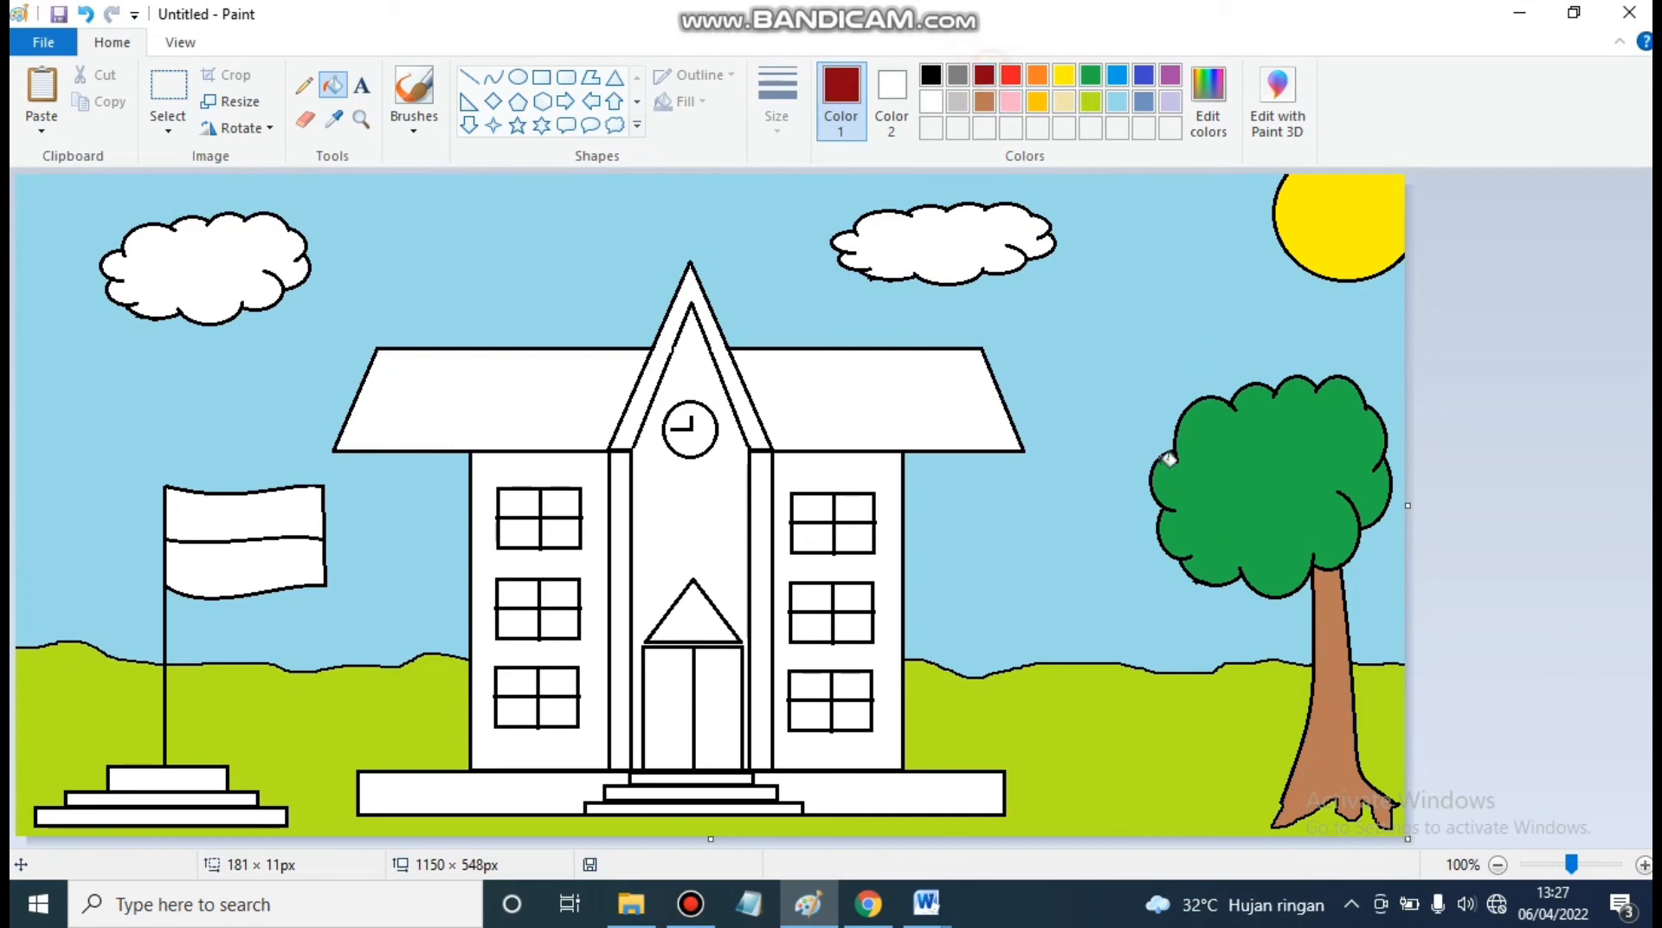
{"action": "left_click", "coordinate": [1329, 760]}
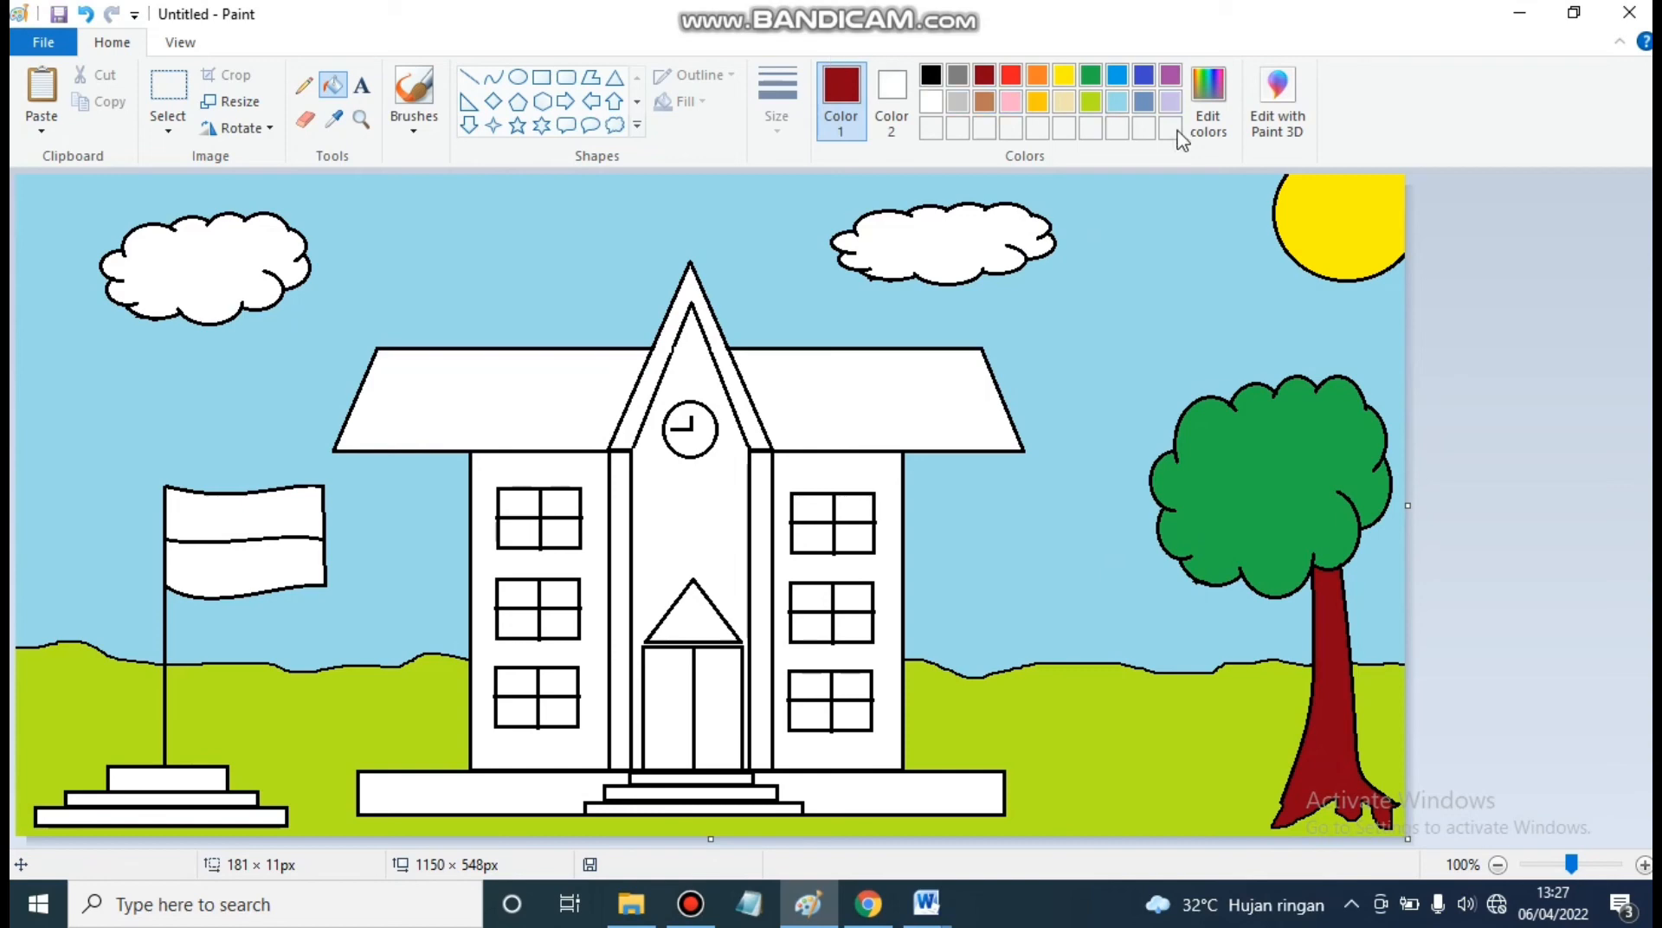
Step: Set the drawing colour to the basic bright red (red 255, green 0, blue 0)
{"action": "left_click", "coordinate": [1205, 105]}
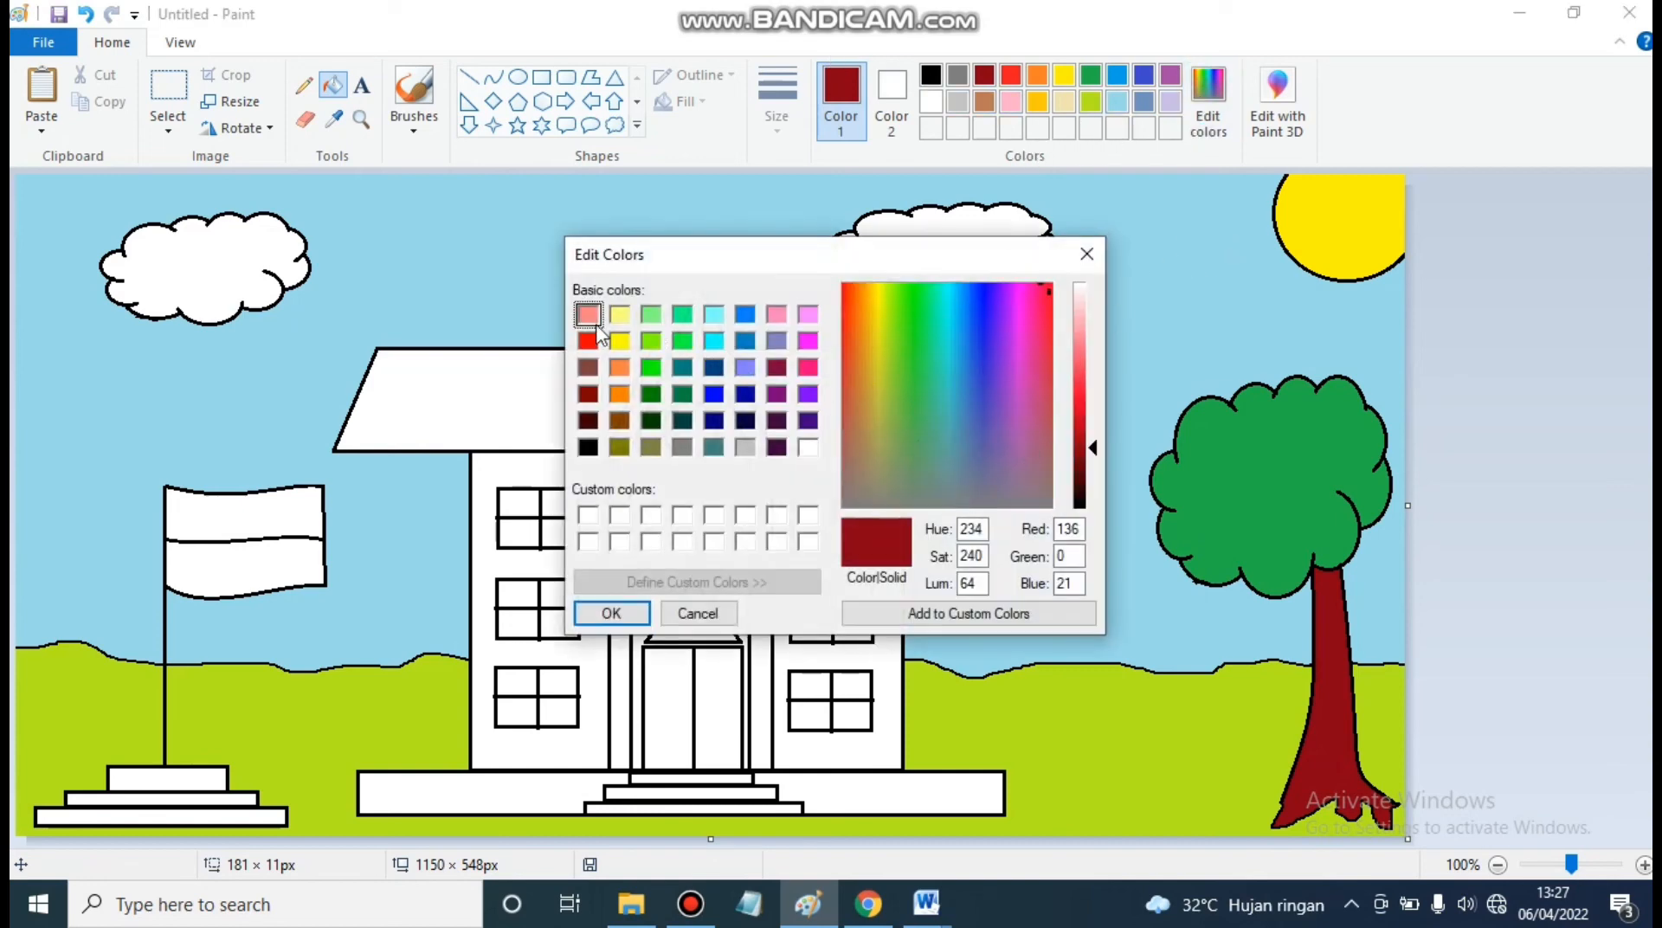
{"action": "left_click", "coordinate": [591, 340]}
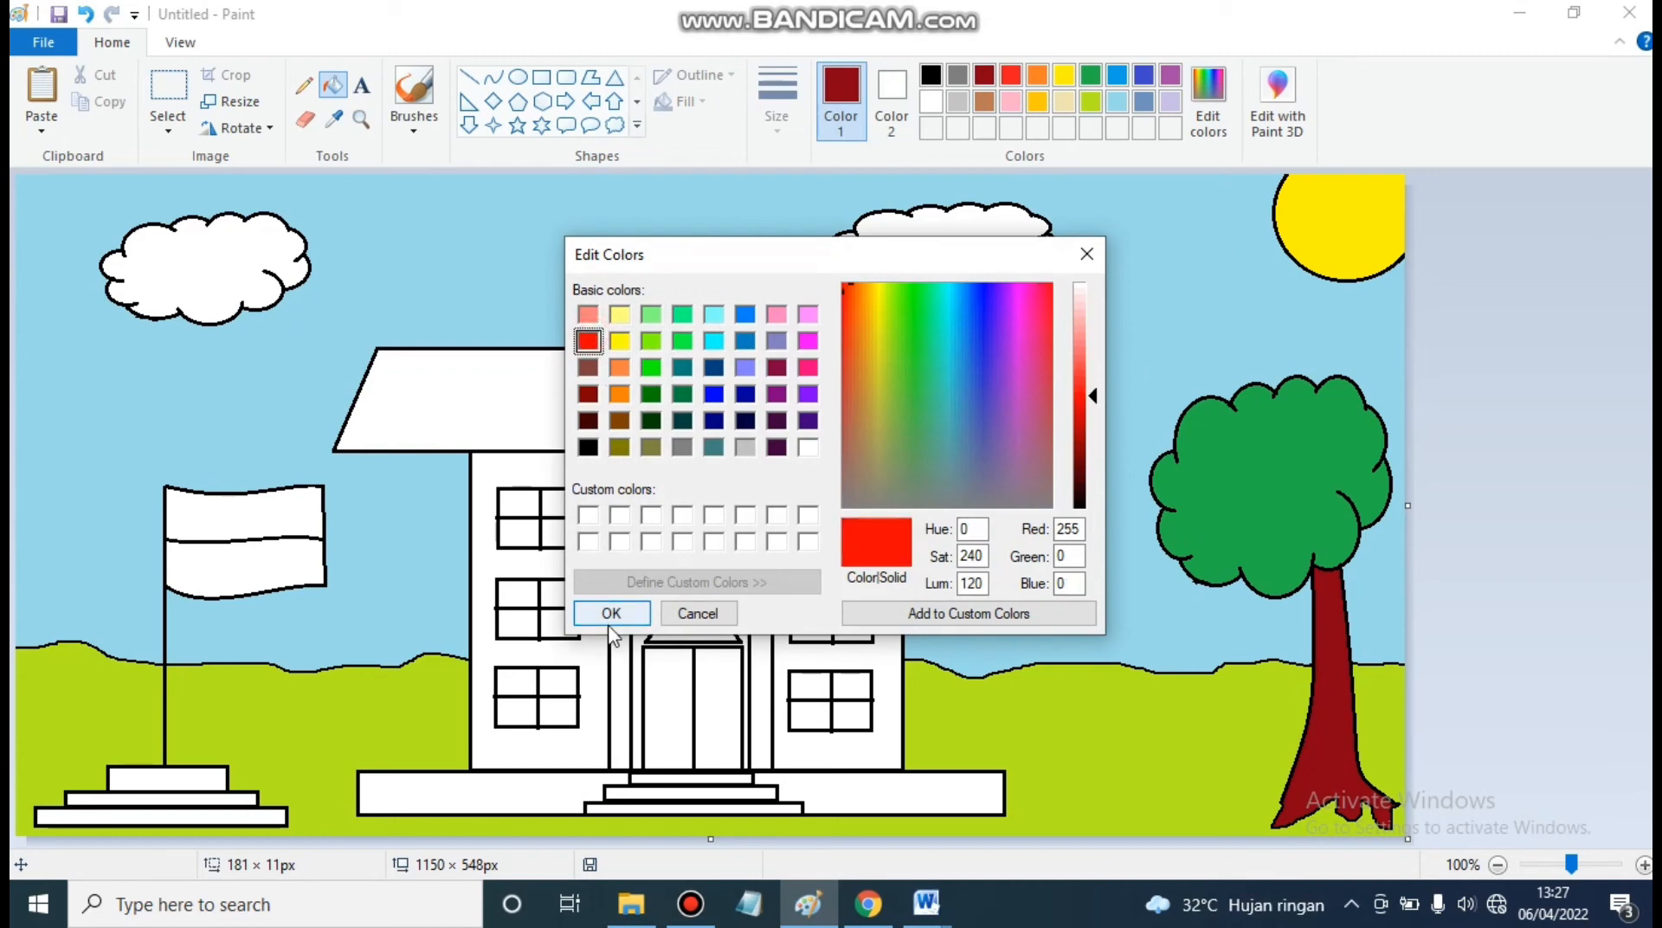
{"action": "left_click", "coordinate": [612, 616]}
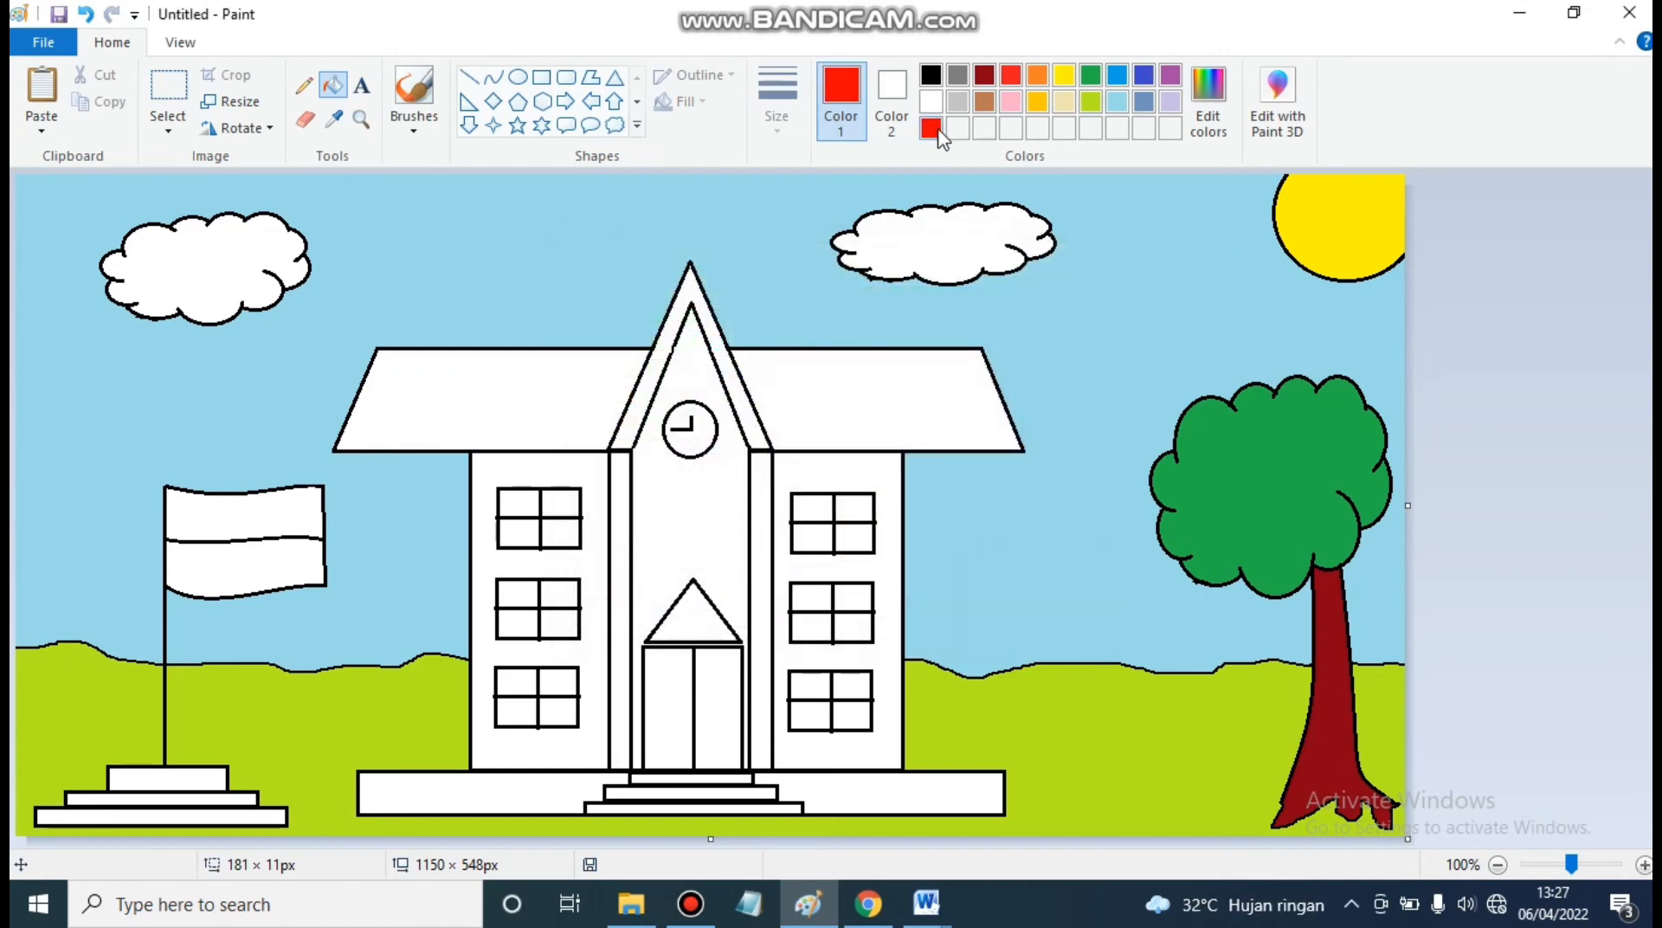
Step: Fill the flag's upper band with bright red and the three tiers of the flagpole base with light grey
{"action": "left_click", "coordinate": [247, 504]}
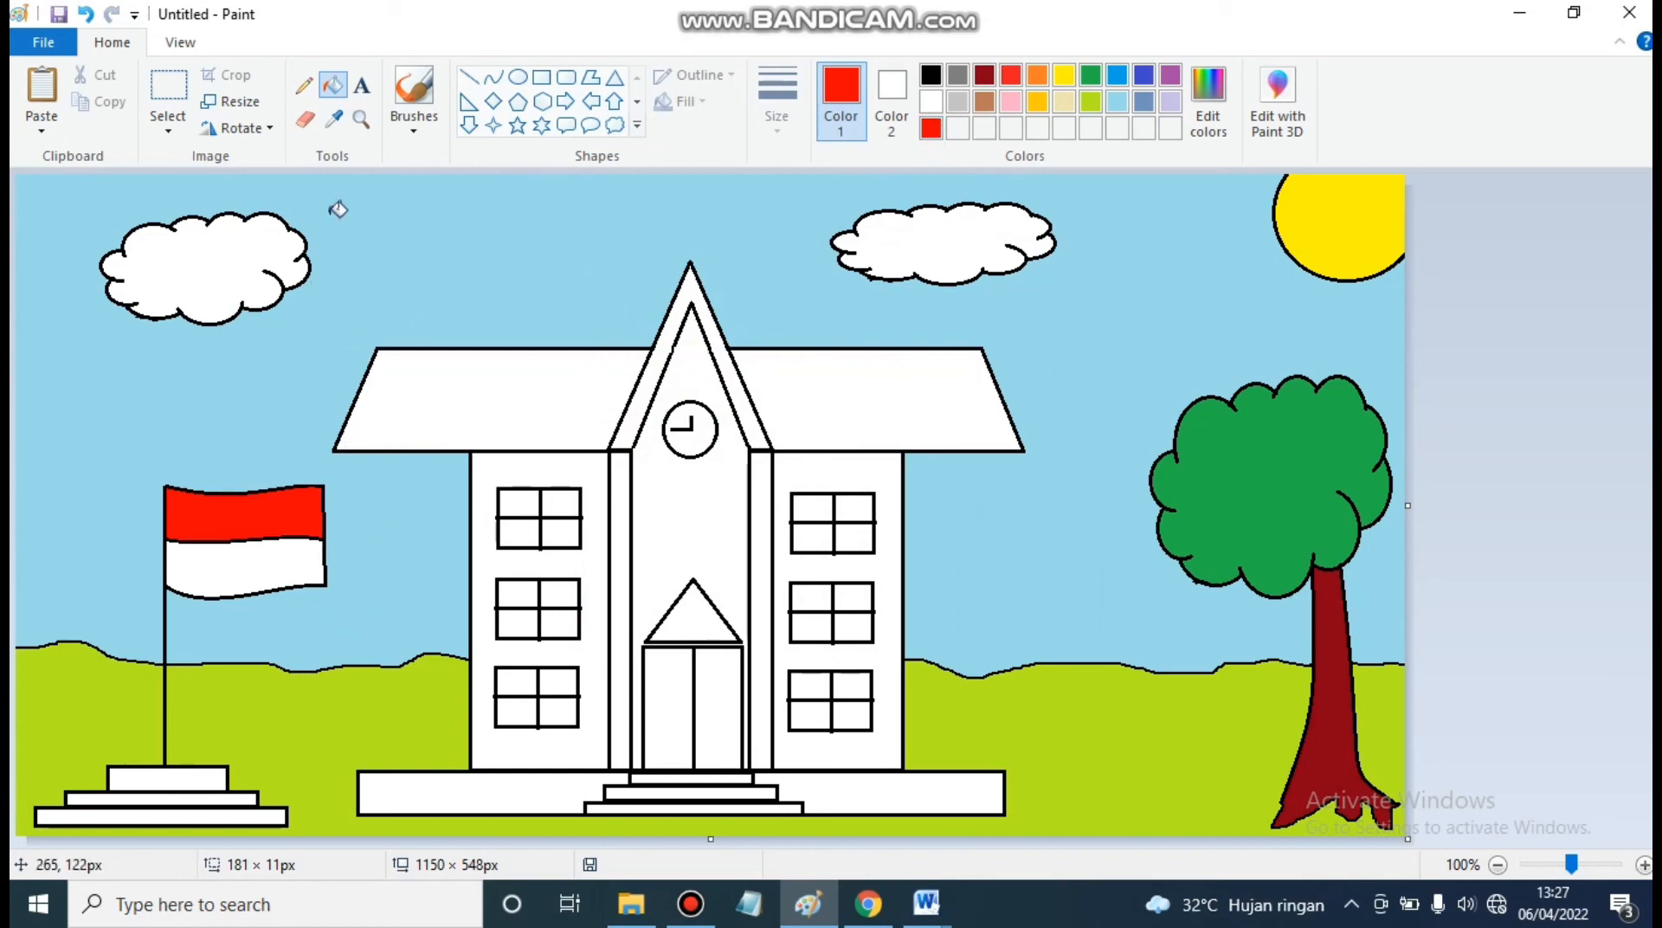
{"action": "left_click", "coordinate": [958, 101]}
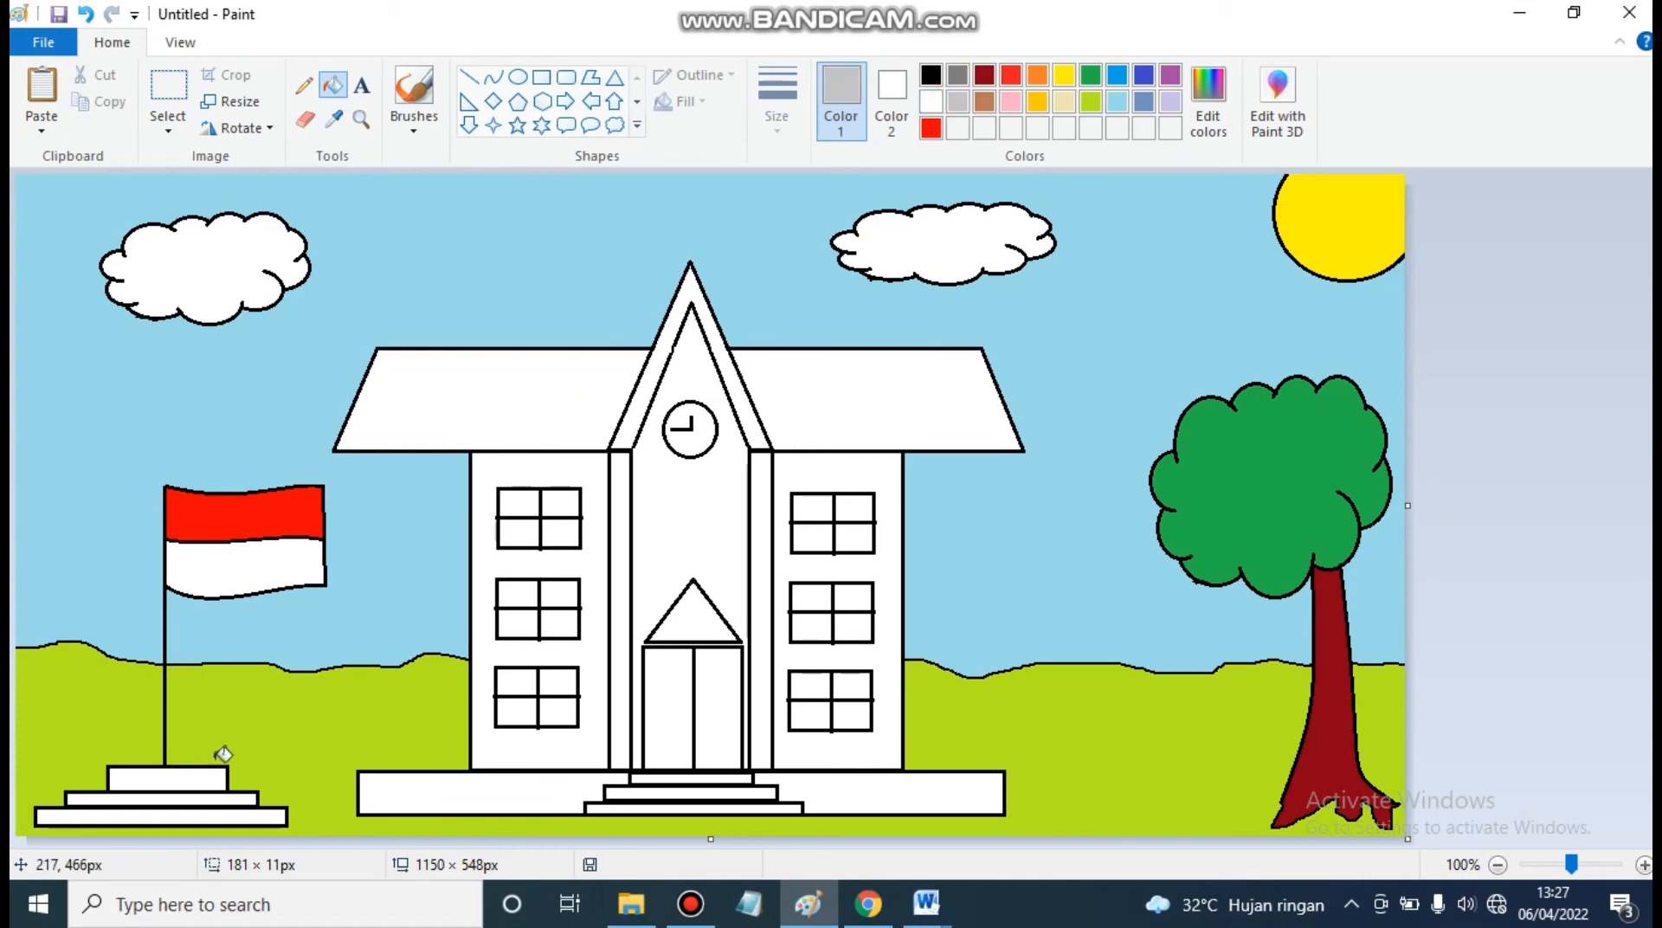
{"action": "left_click", "coordinate": [185, 781]}
{"action": "left_click", "coordinate": [196, 796]}
{"action": "left_click", "coordinate": [204, 816]}
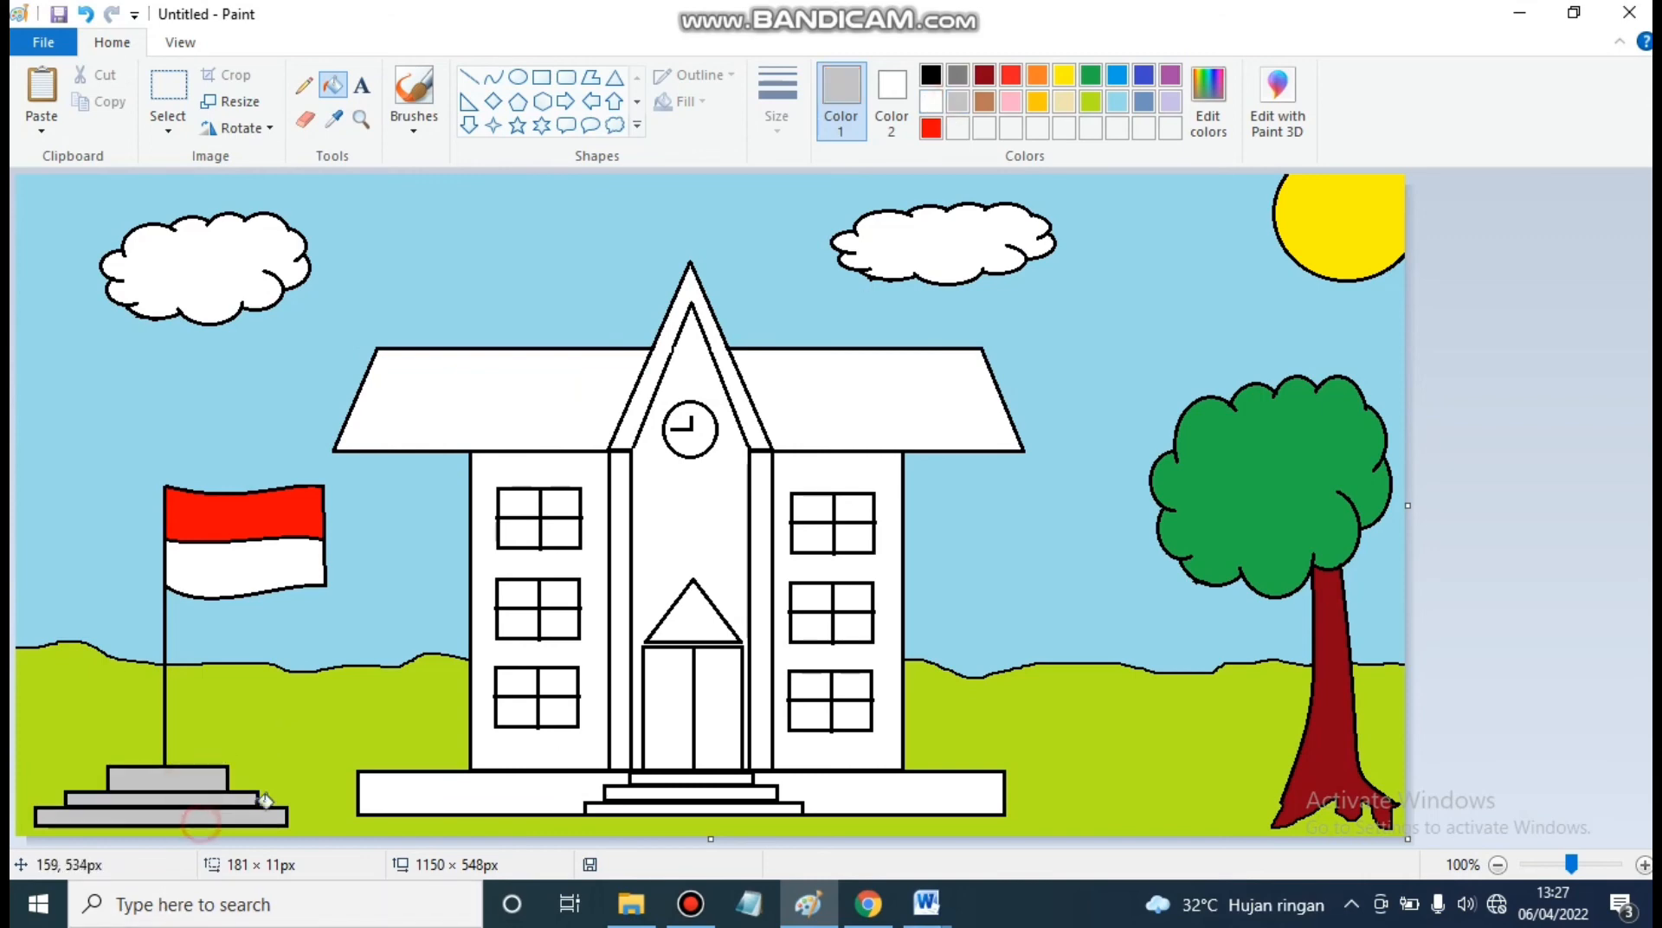
Step: Fill the three steps in front of the school door with light grey
{"action": "left_click", "coordinate": [612, 809]}
{"action": "left_click", "coordinate": [623, 792]}
{"action": "left_click", "coordinate": [656, 776]}
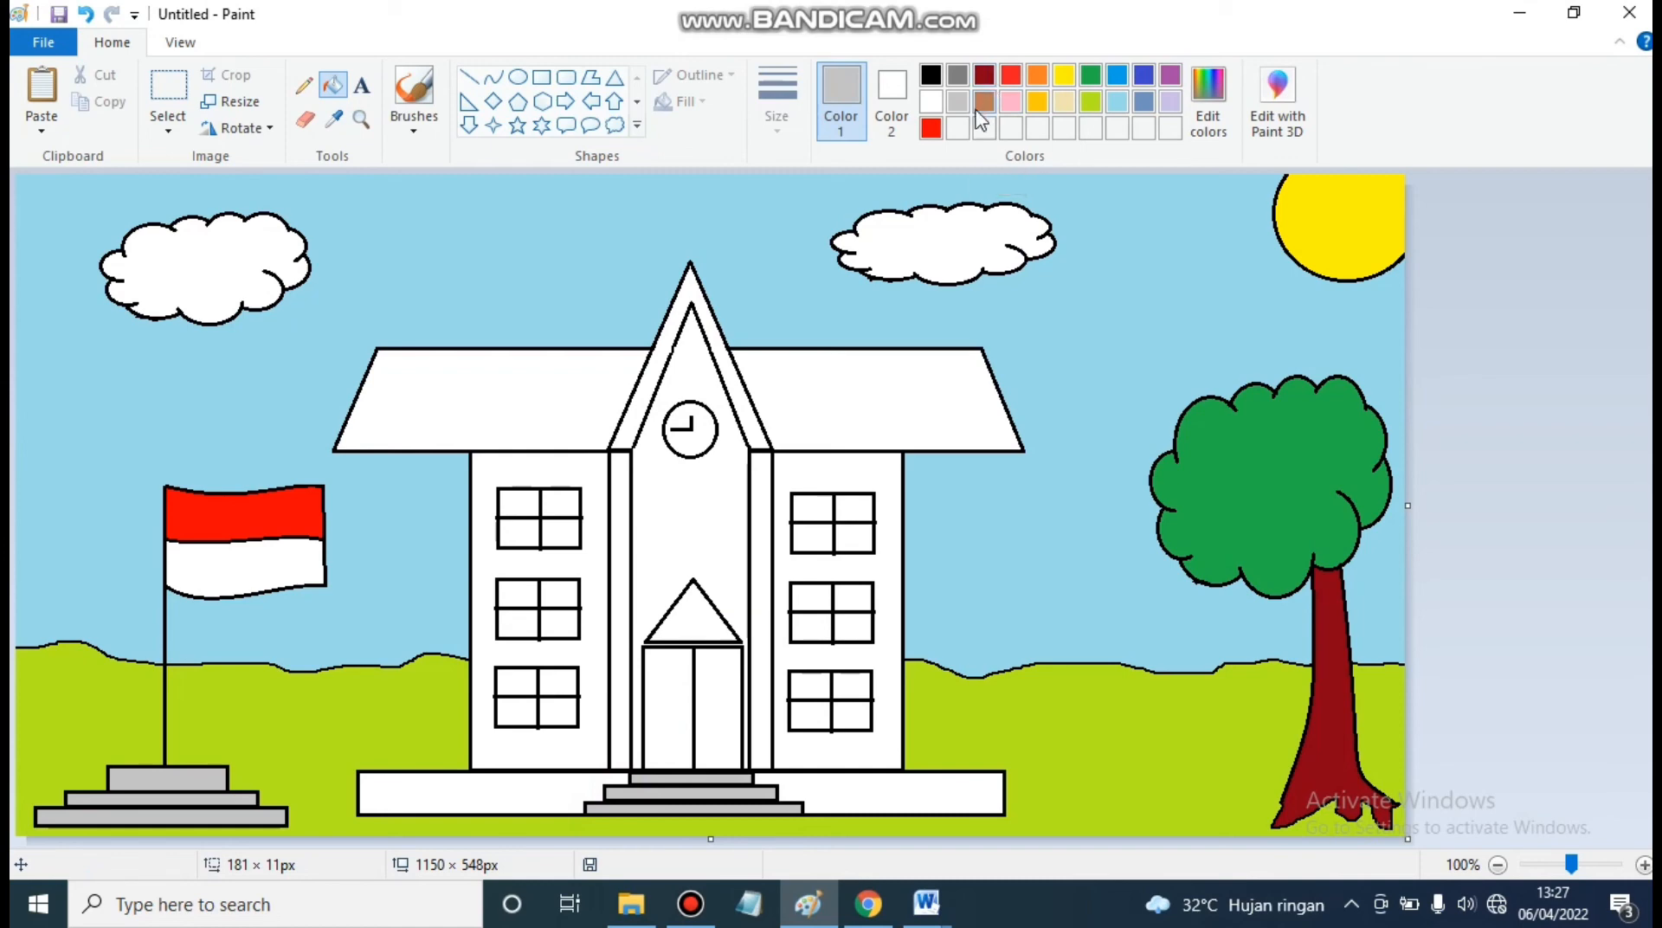
Step: Fill every pane of the three windows on the building's left wing with yellow
{"action": "left_click", "coordinate": [1063, 79]}
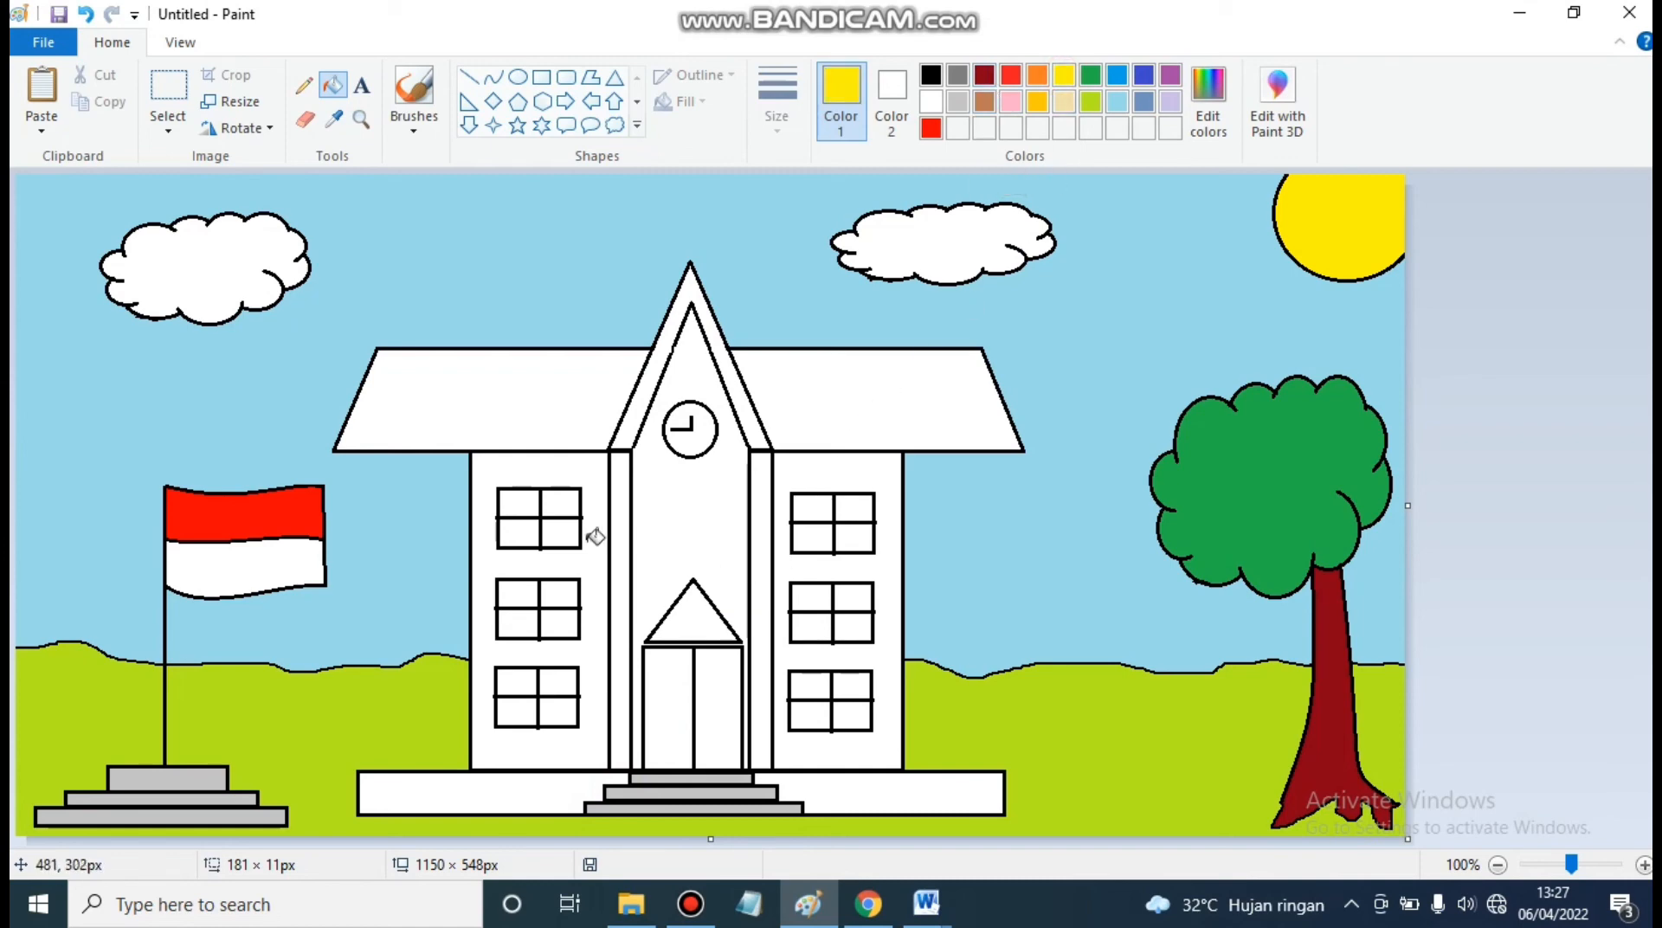
{"action": "left_click", "coordinate": [522, 530]}
{"action": "left_click", "coordinate": [529, 501]}
{"action": "left_click", "coordinate": [557, 500]}
{"action": "left_click", "coordinate": [557, 526]}
{"action": "left_click", "coordinate": [527, 588]}
{"action": "left_click", "coordinate": [519, 623]}
{"action": "left_click", "coordinate": [563, 594]}
{"action": "left_click", "coordinate": [563, 622]}
{"action": "left_click", "coordinate": [526, 681]}
{"action": "left_click", "coordinate": [559, 680]}
{"action": "left_click", "coordinate": [530, 708]}
{"action": "left_click", "coordinate": [559, 708]}
Step: Fill every pane of the three right-wing windows with yellow, undoing the stray fill of a window frame
{"action": "left_click", "coordinate": [813, 712]}
{"action": "left_click", "coordinate": [812, 687]}
{"action": "left_click", "coordinate": [848, 686]}
{"action": "left_click", "coordinate": [848, 712]}
{"action": "left_click", "coordinate": [857, 599]}
{"action": "left_click", "coordinate": [857, 625]}
{"action": "left_click", "coordinate": [812, 599]}
{"action": "left_click", "coordinate": [811, 625]}
{"action": "left_click", "coordinate": [817, 536]}
{"action": "left_click", "coordinate": [853, 522]}
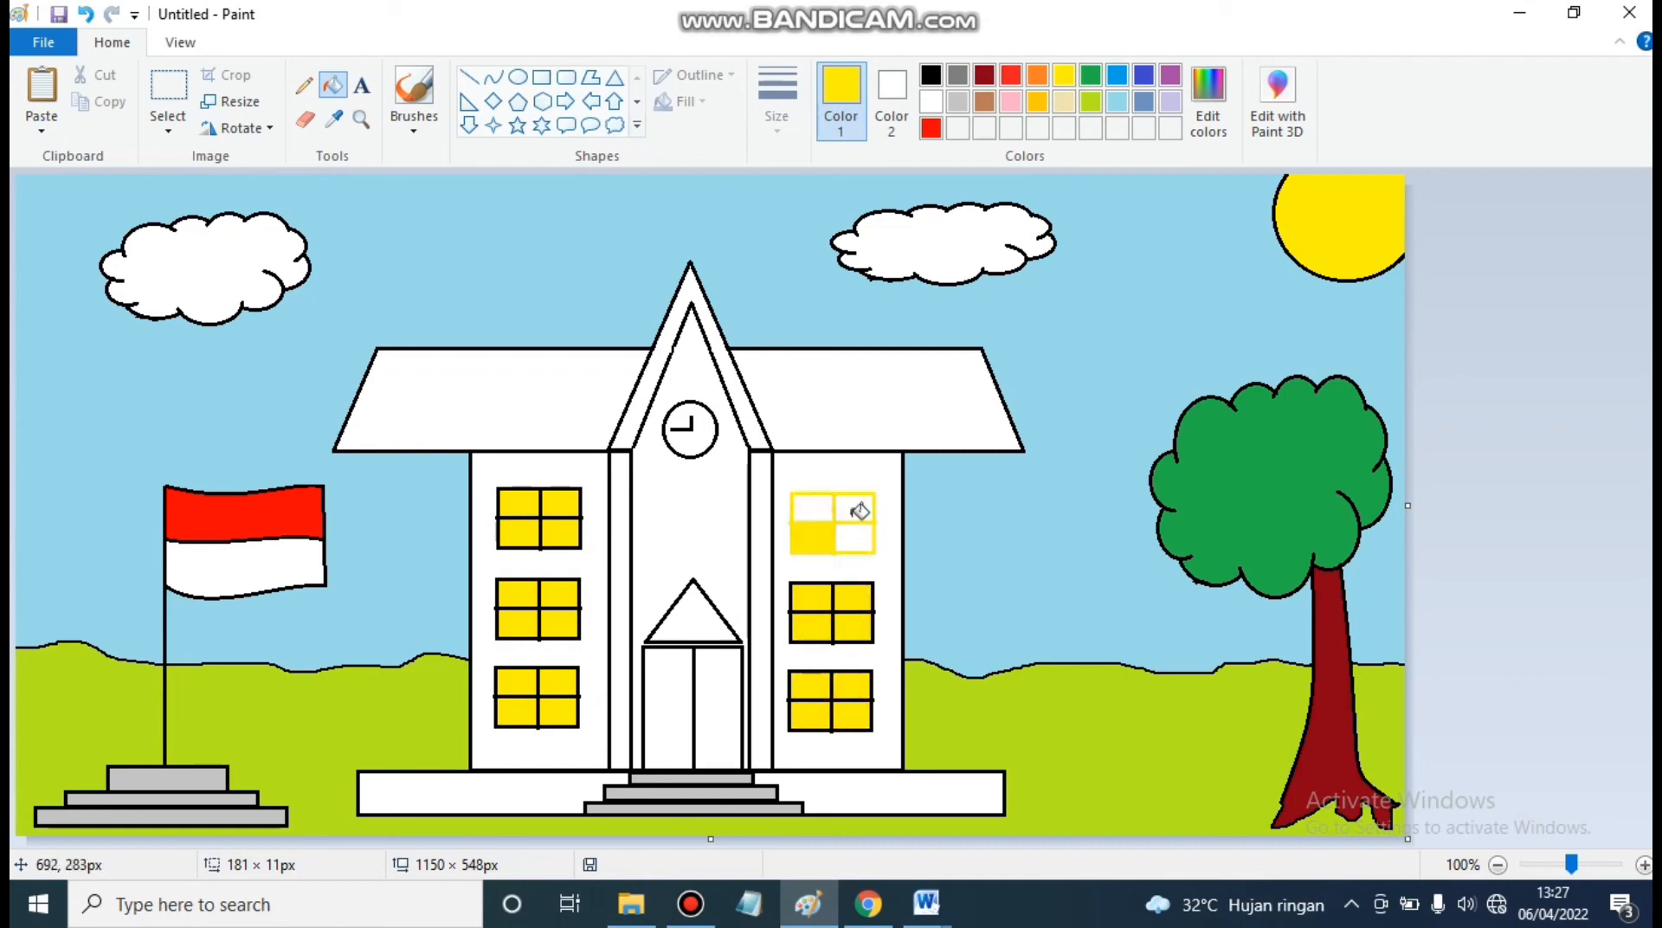
{"action": "key", "text": "ctrl+z"}
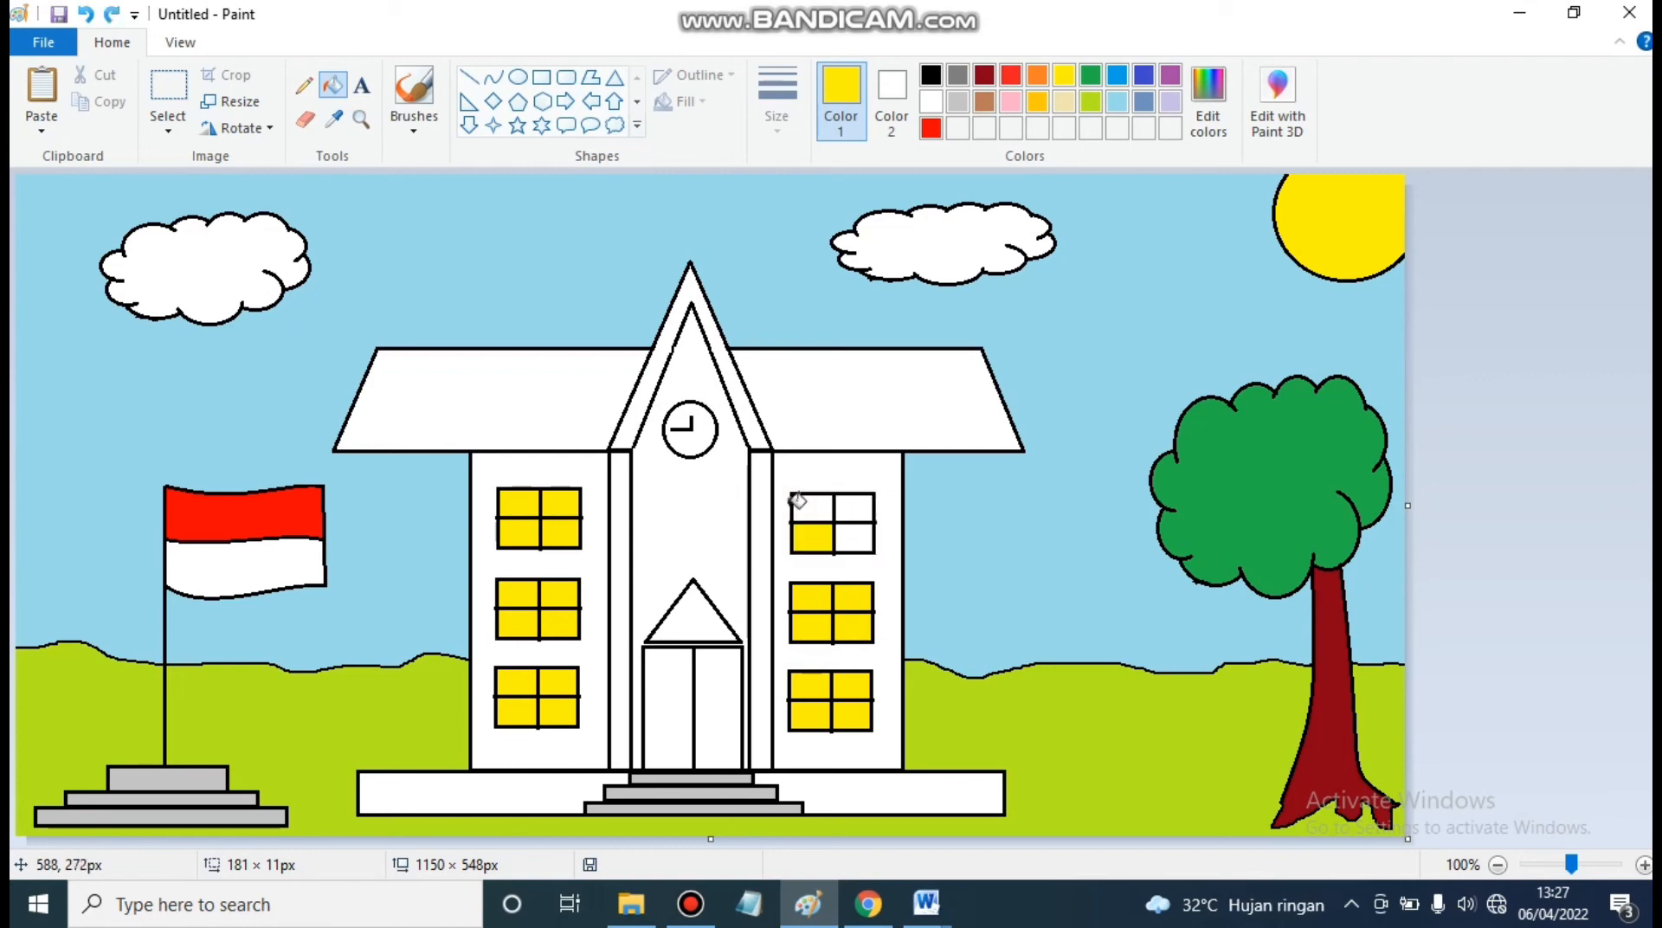
{"action": "left_click", "coordinate": [803, 507]}
{"action": "left_click", "coordinate": [851, 509]}
{"action": "left_click", "coordinate": [848, 537]}
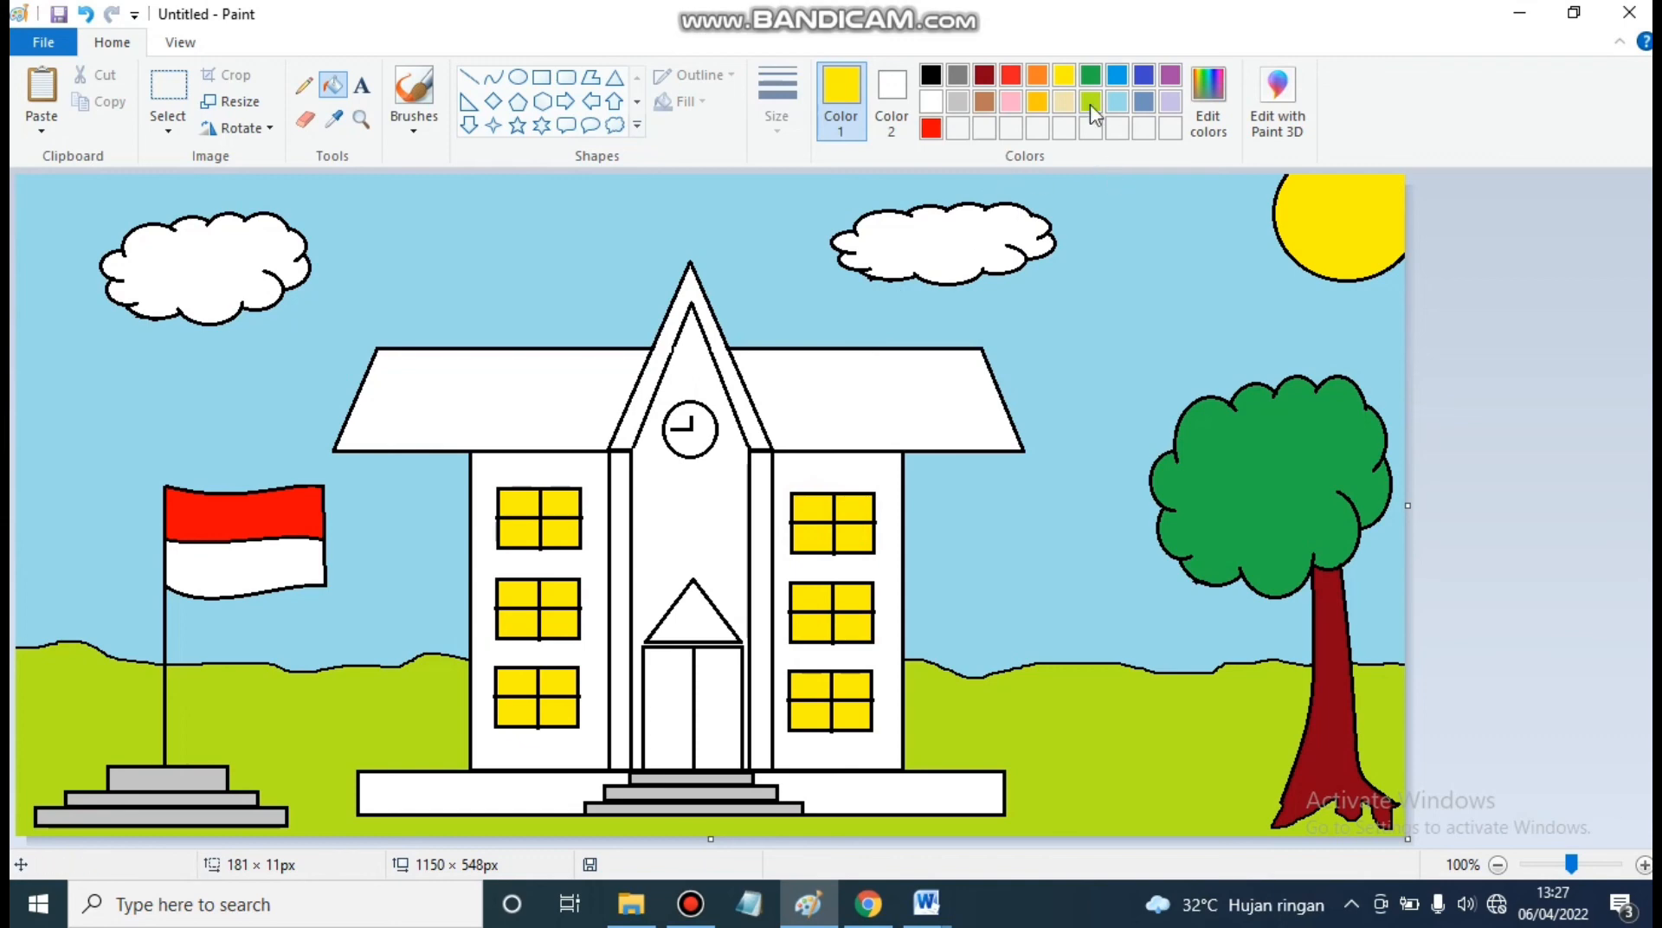
Step: Fill the clock face and both door panels with light turquoise
{"action": "left_click", "coordinate": [1118, 101]}
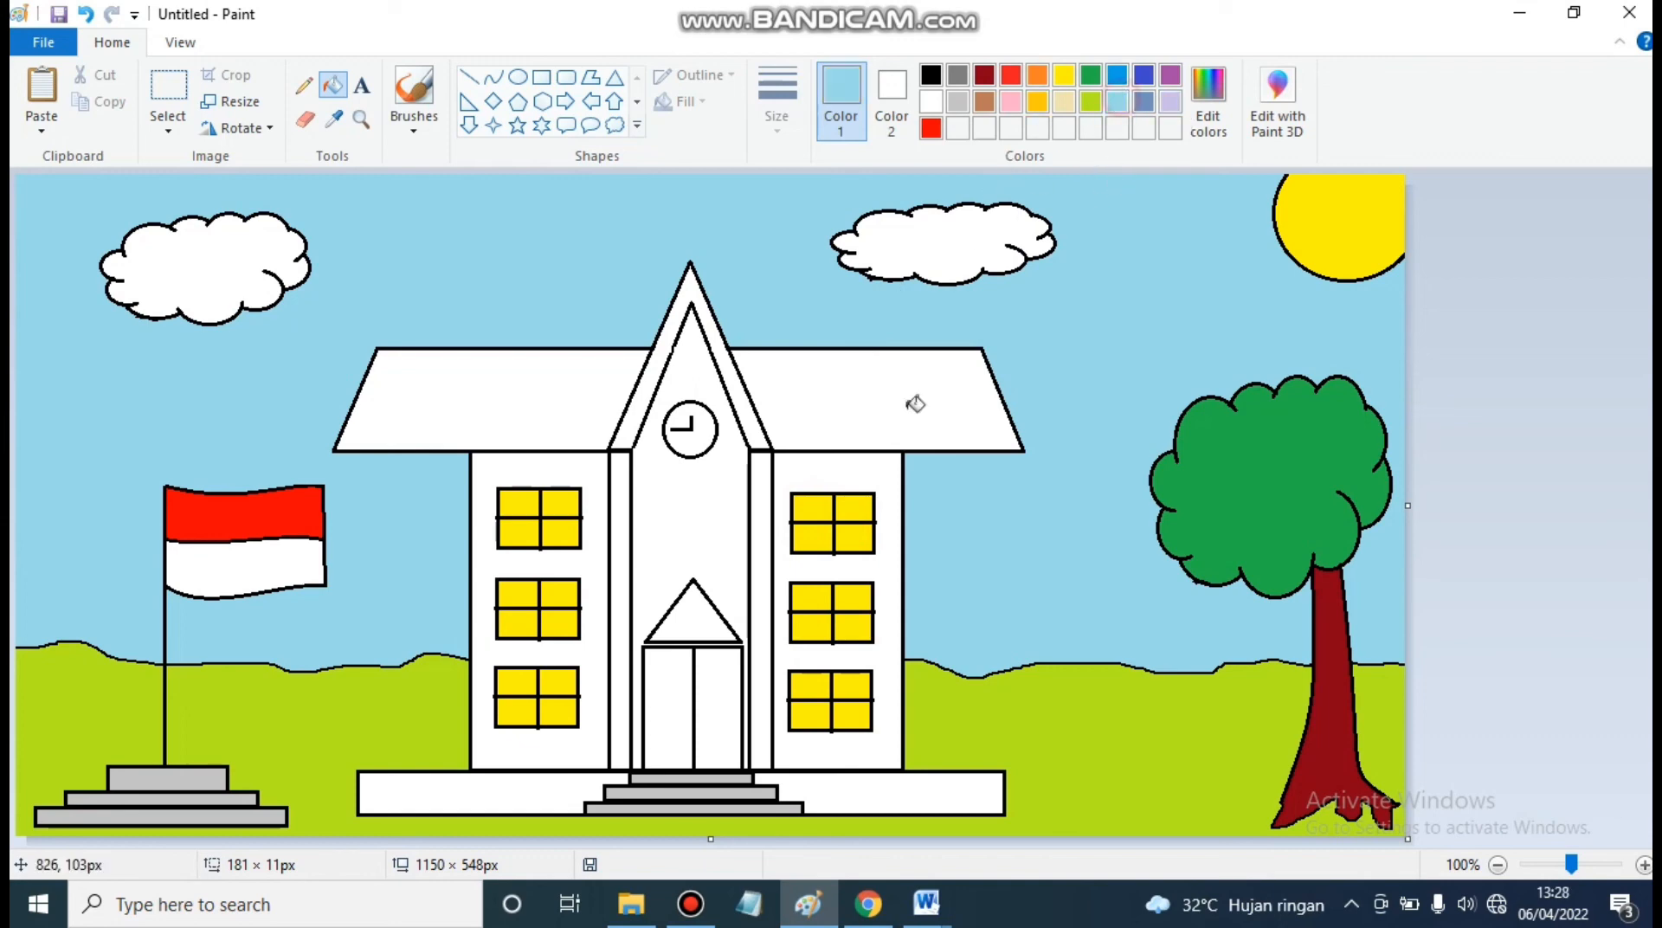
{"action": "left_click", "coordinate": [701, 427]}
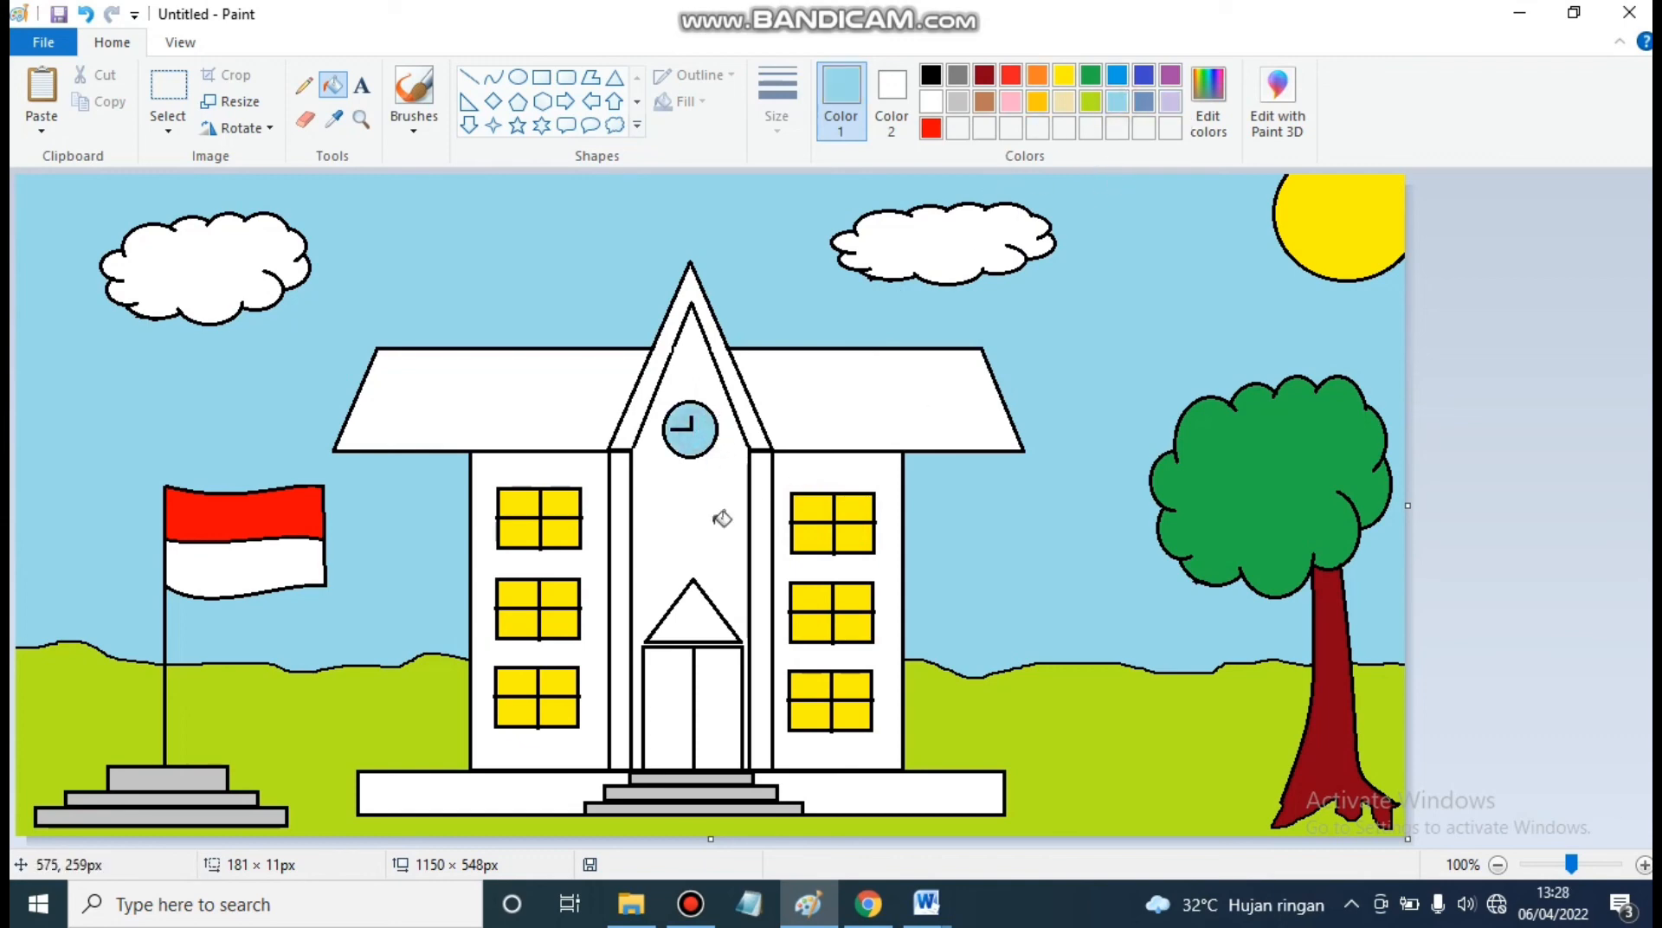
{"action": "left_click", "coordinate": [678, 665]}
{"action": "left_click", "coordinate": [715, 677]}
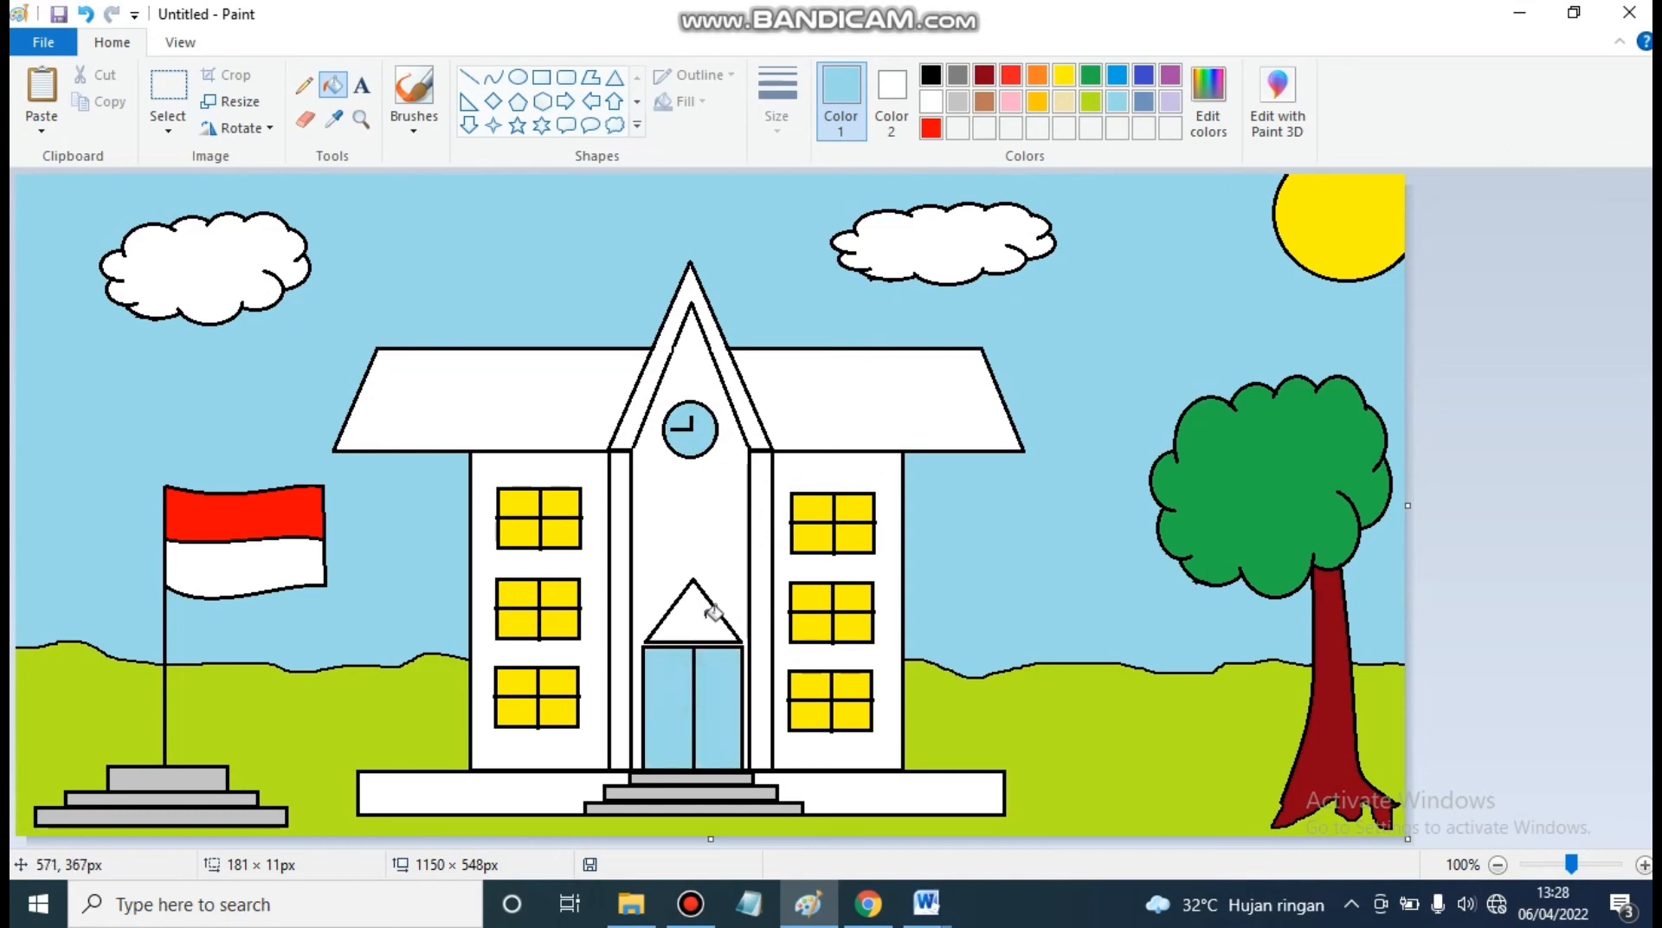
Step: Fill the walls of the building's left and right wings with green
{"action": "left_click", "coordinate": [1093, 75]}
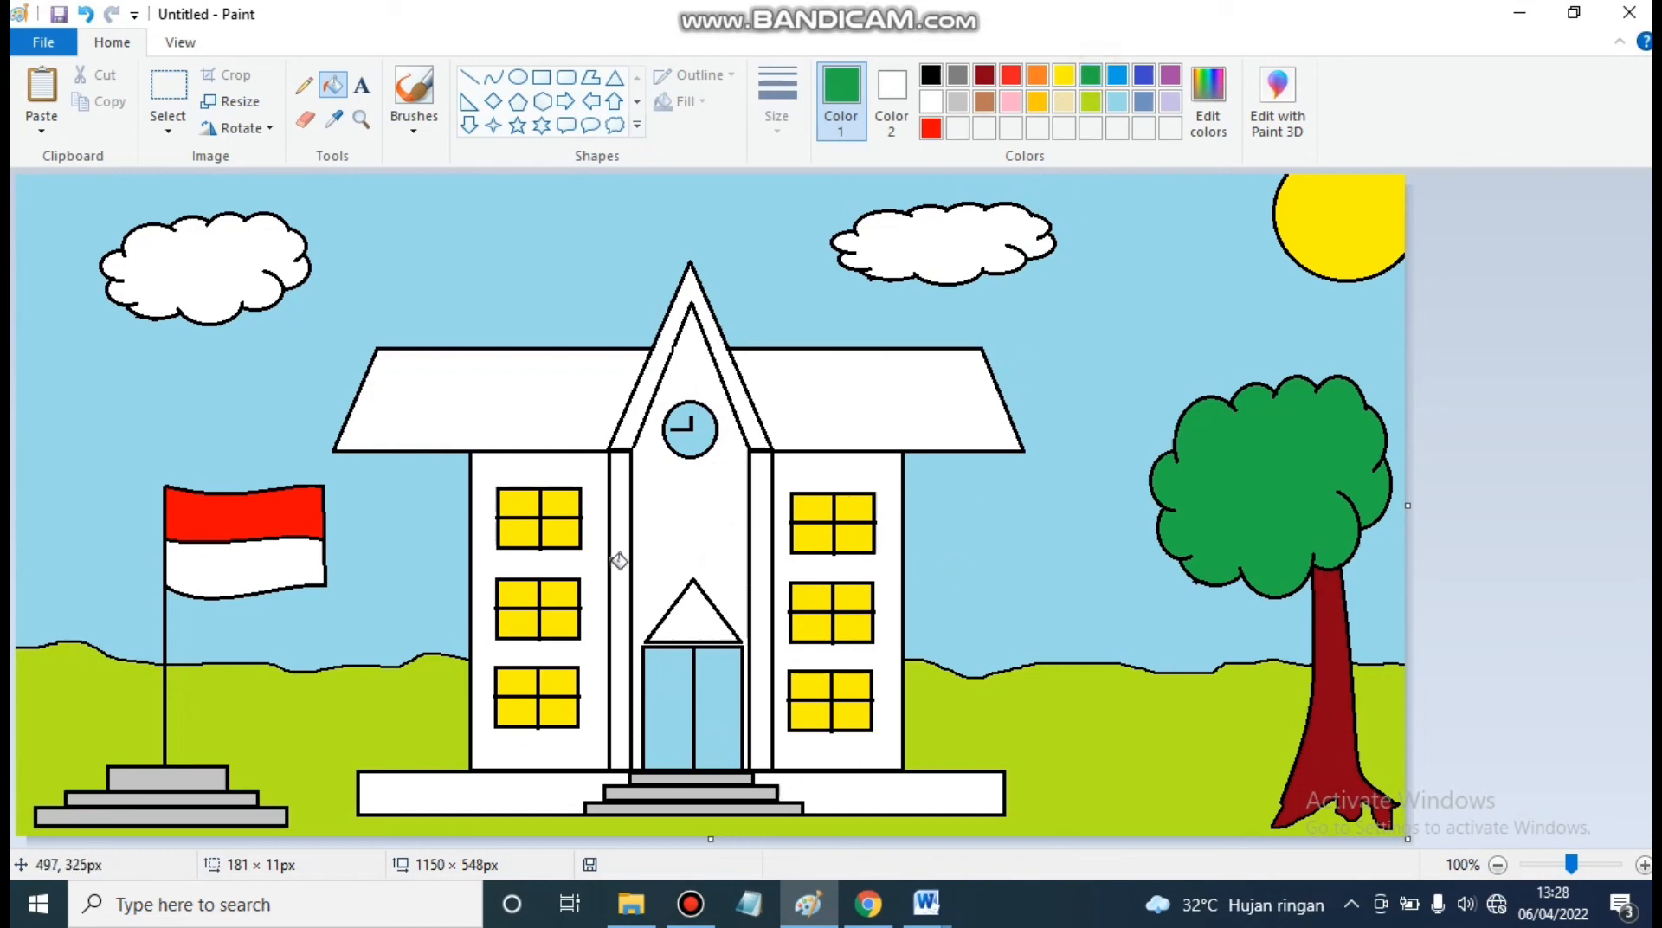
{"action": "left_click", "coordinate": [582, 557]}
{"action": "left_click", "coordinate": [855, 470]}
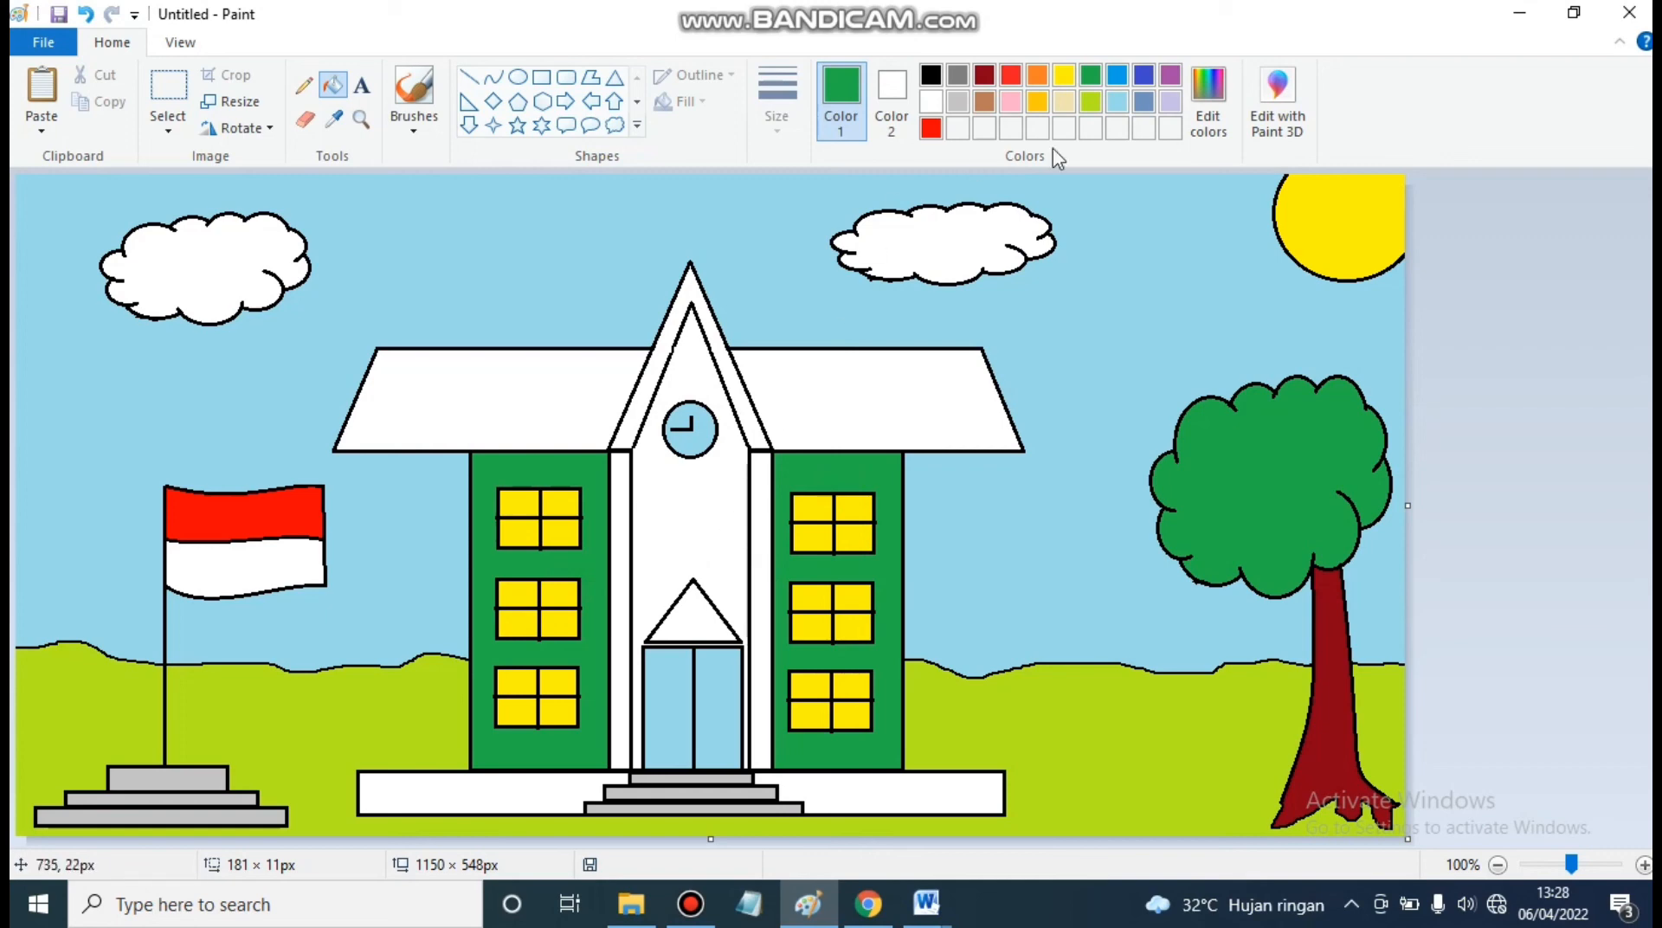
Step: Fill the central wall beneath the gable with yellow and the triangular door canopy with green
{"action": "left_click", "coordinate": [1064, 76]}
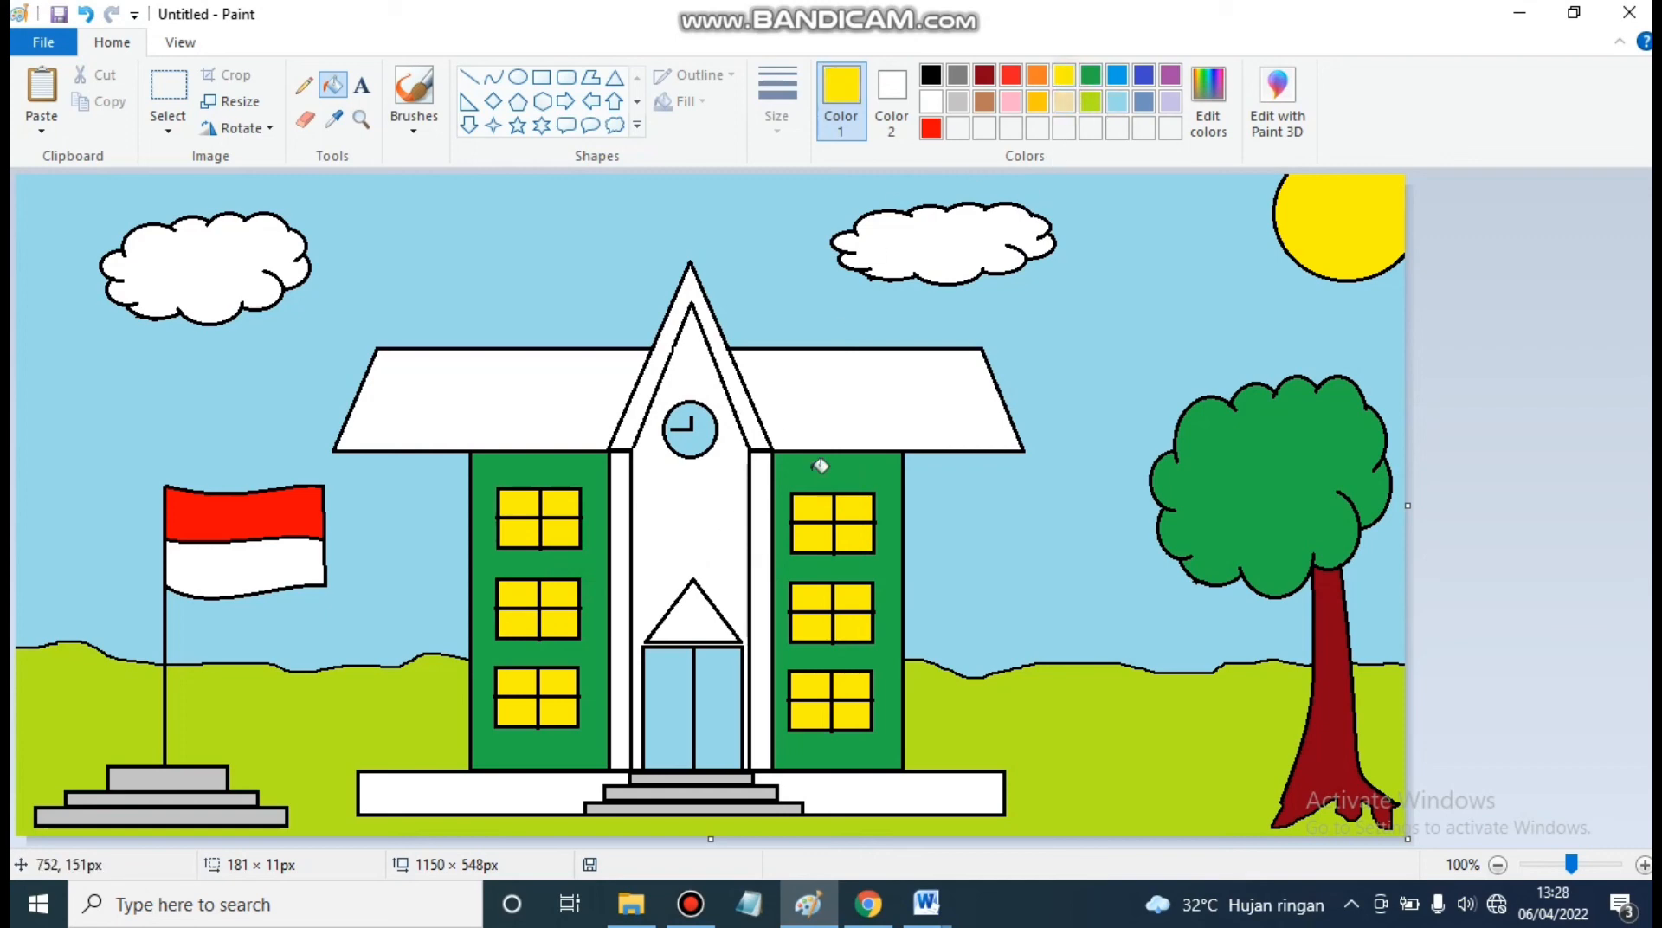
{"action": "left_click", "coordinate": [734, 498]}
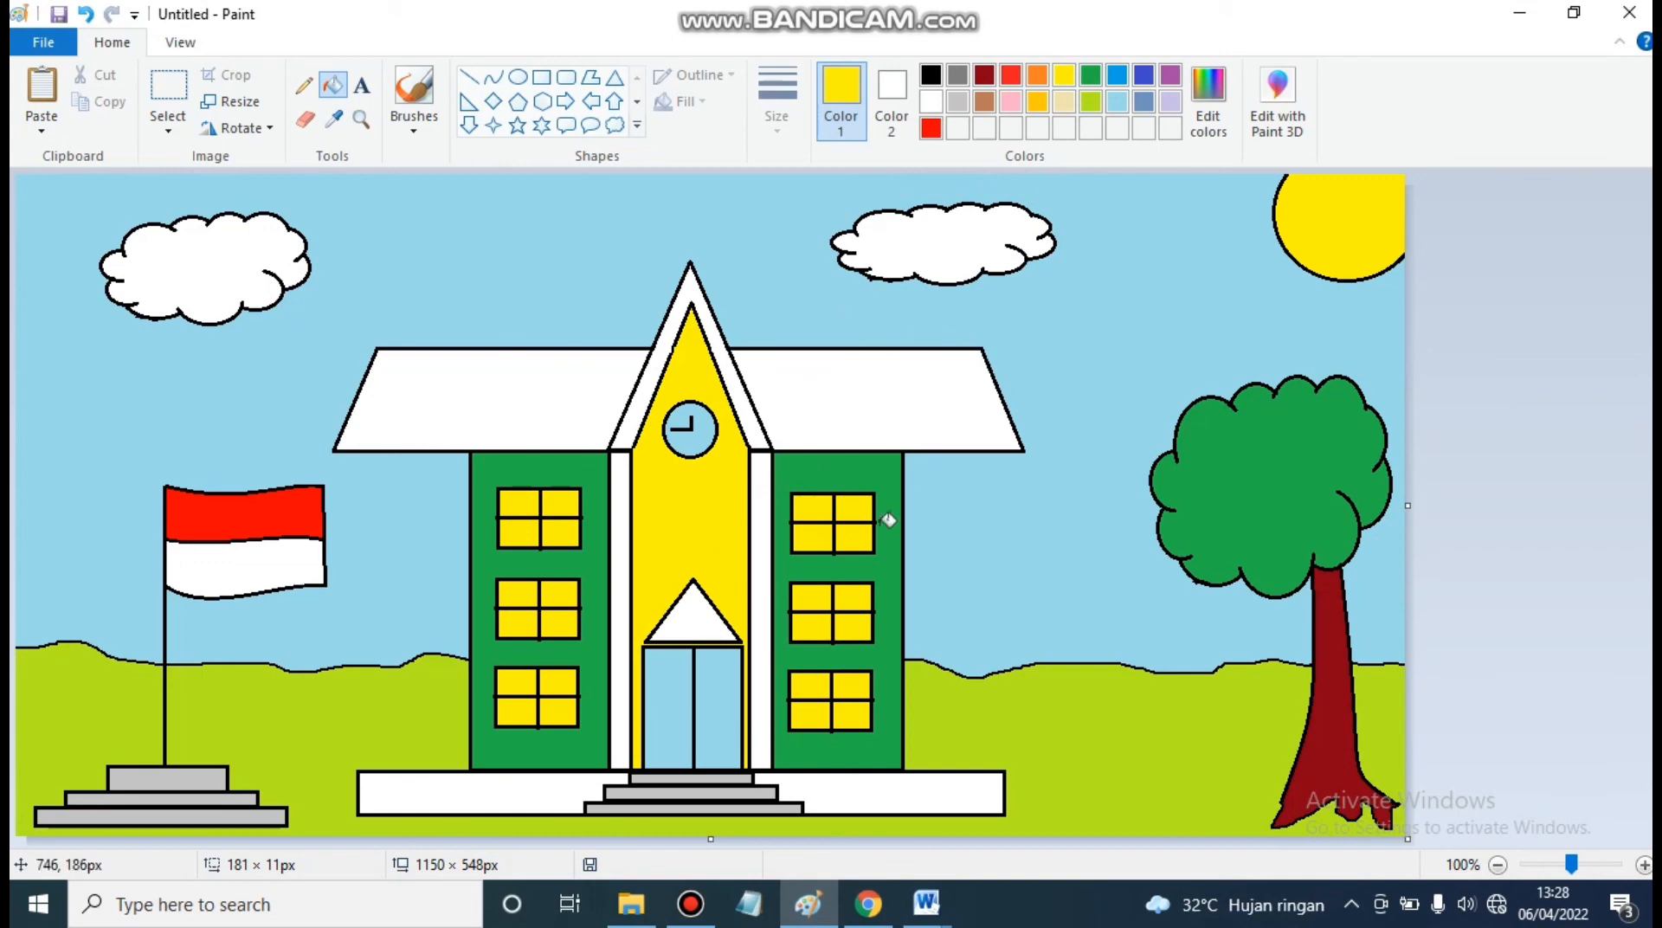
{"action": "left_click", "coordinate": [1093, 83]}
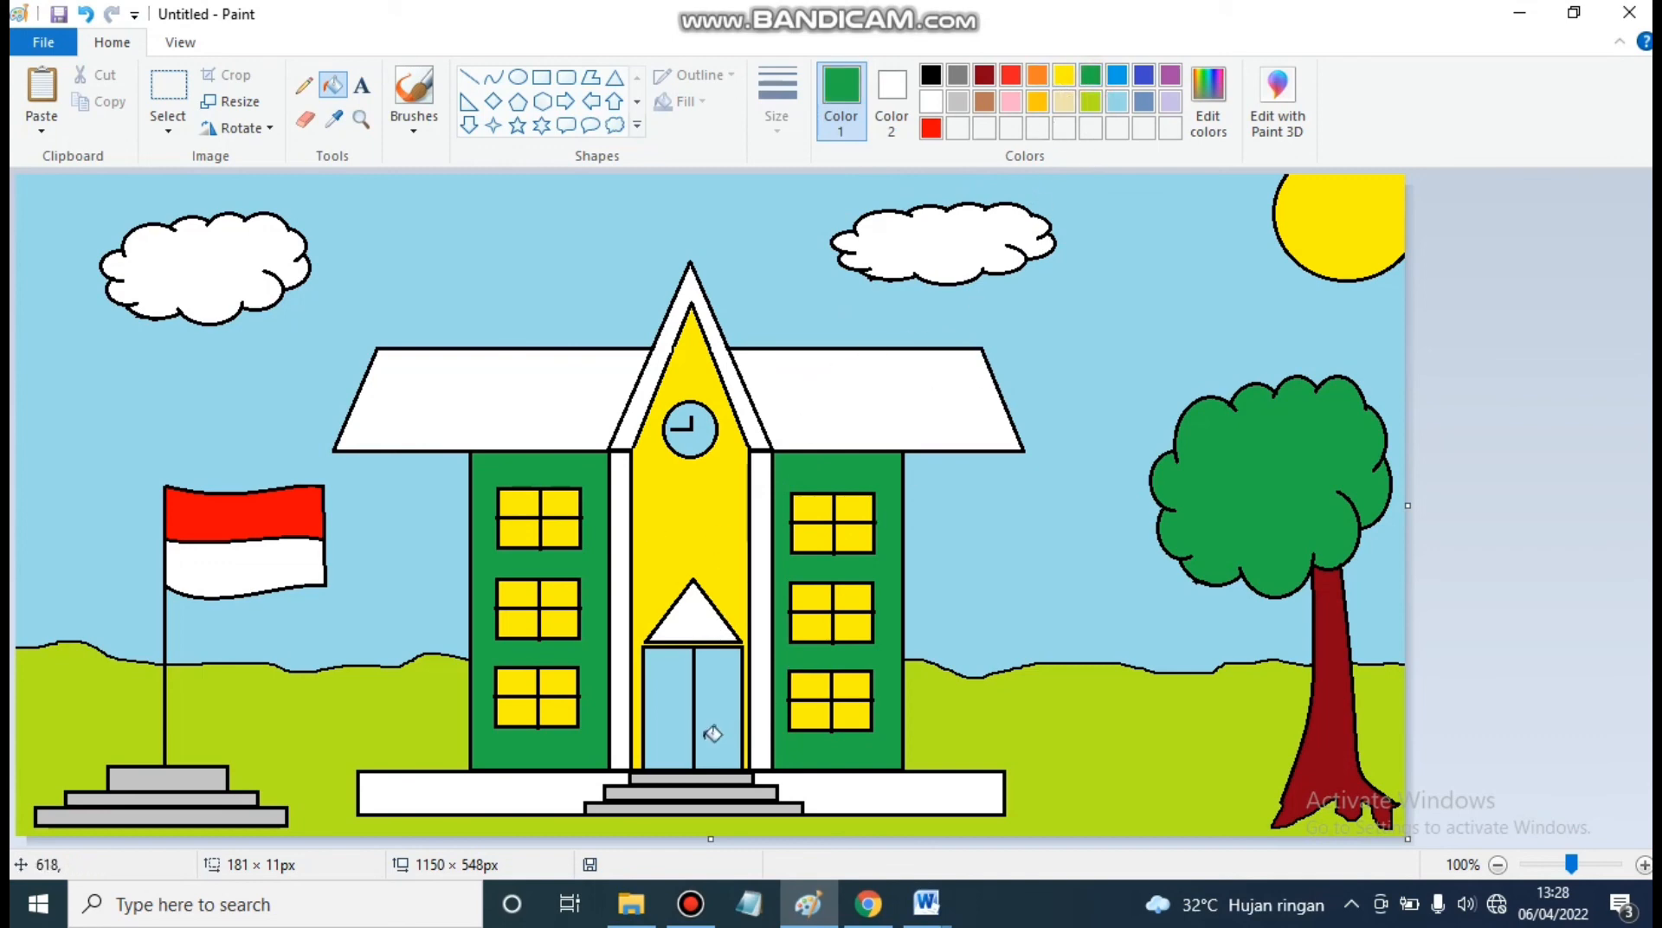
{"action": "left_click", "coordinate": [708, 611]}
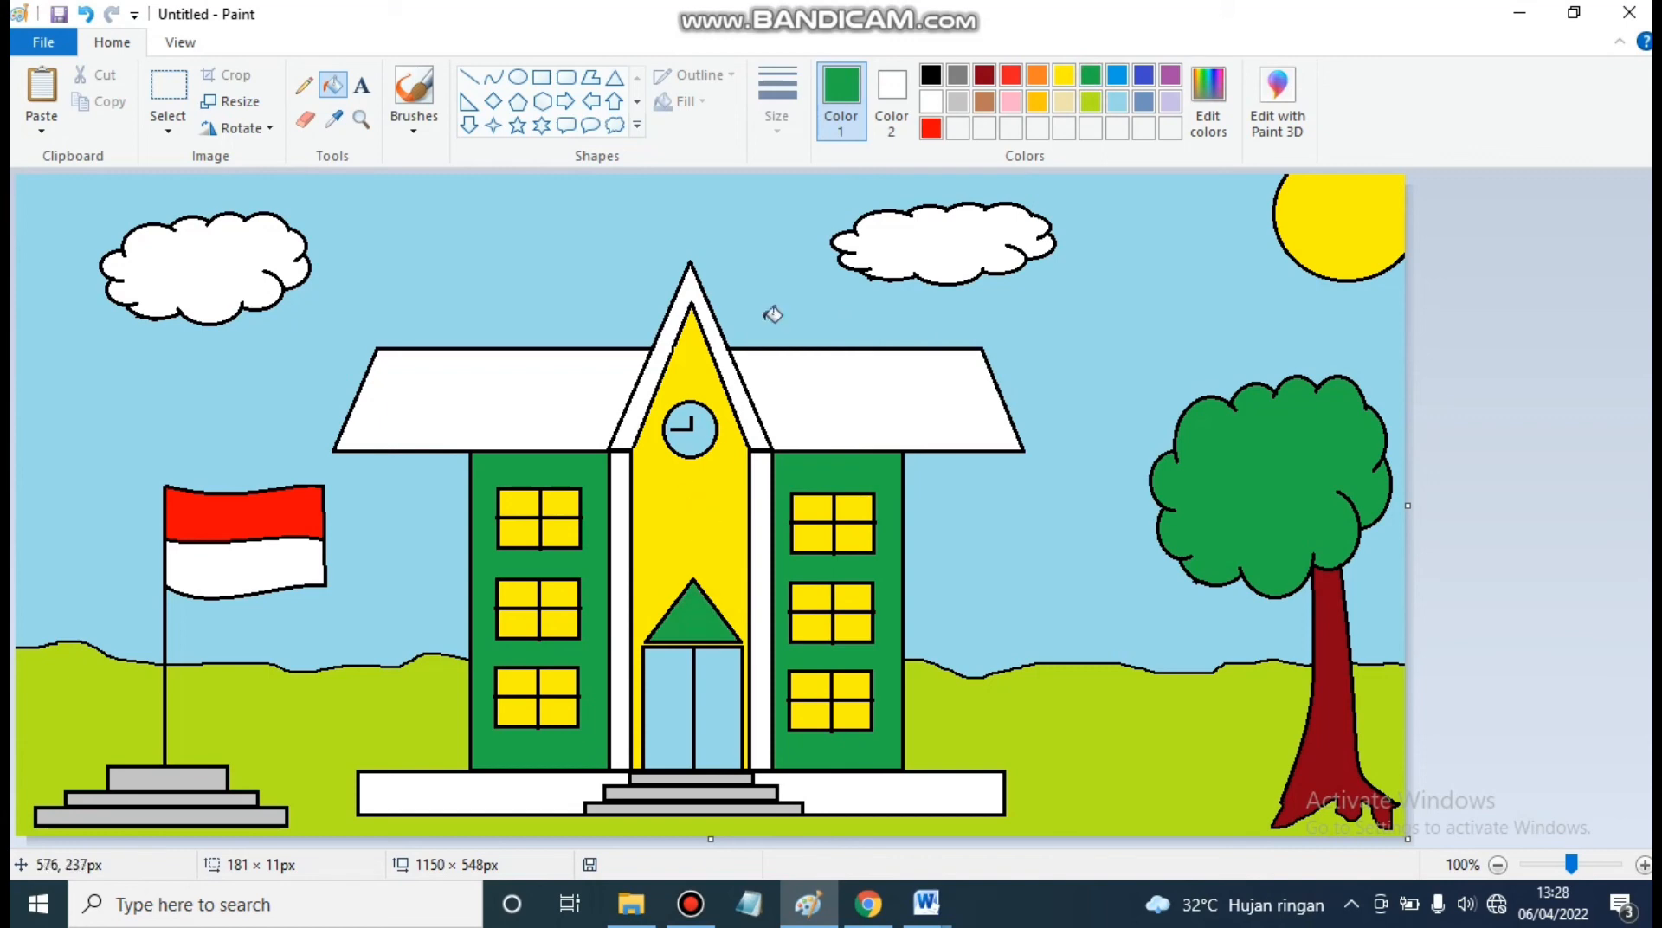
Step: Fill the gable's border band and the two narrow columns below it with dark red
{"action": "left_click", "coordinate": [987, 80]}
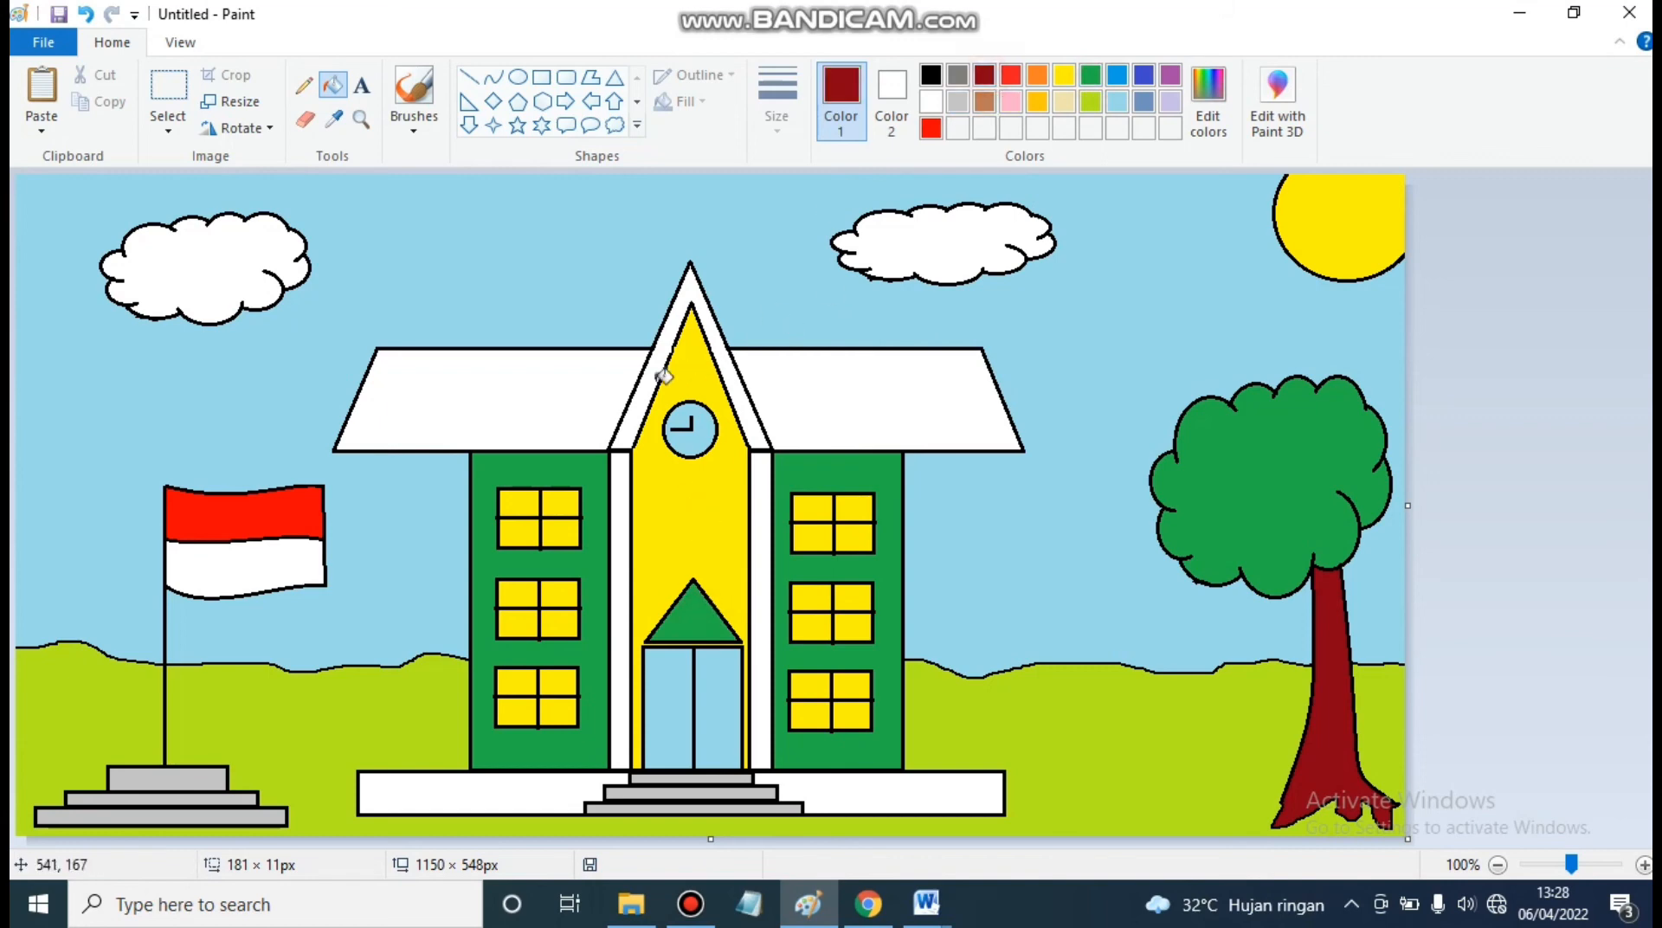
{"action": "left_click", "coordinate": [651, 374]}
{"action": "left_click", "coordinate": [622, 543]}
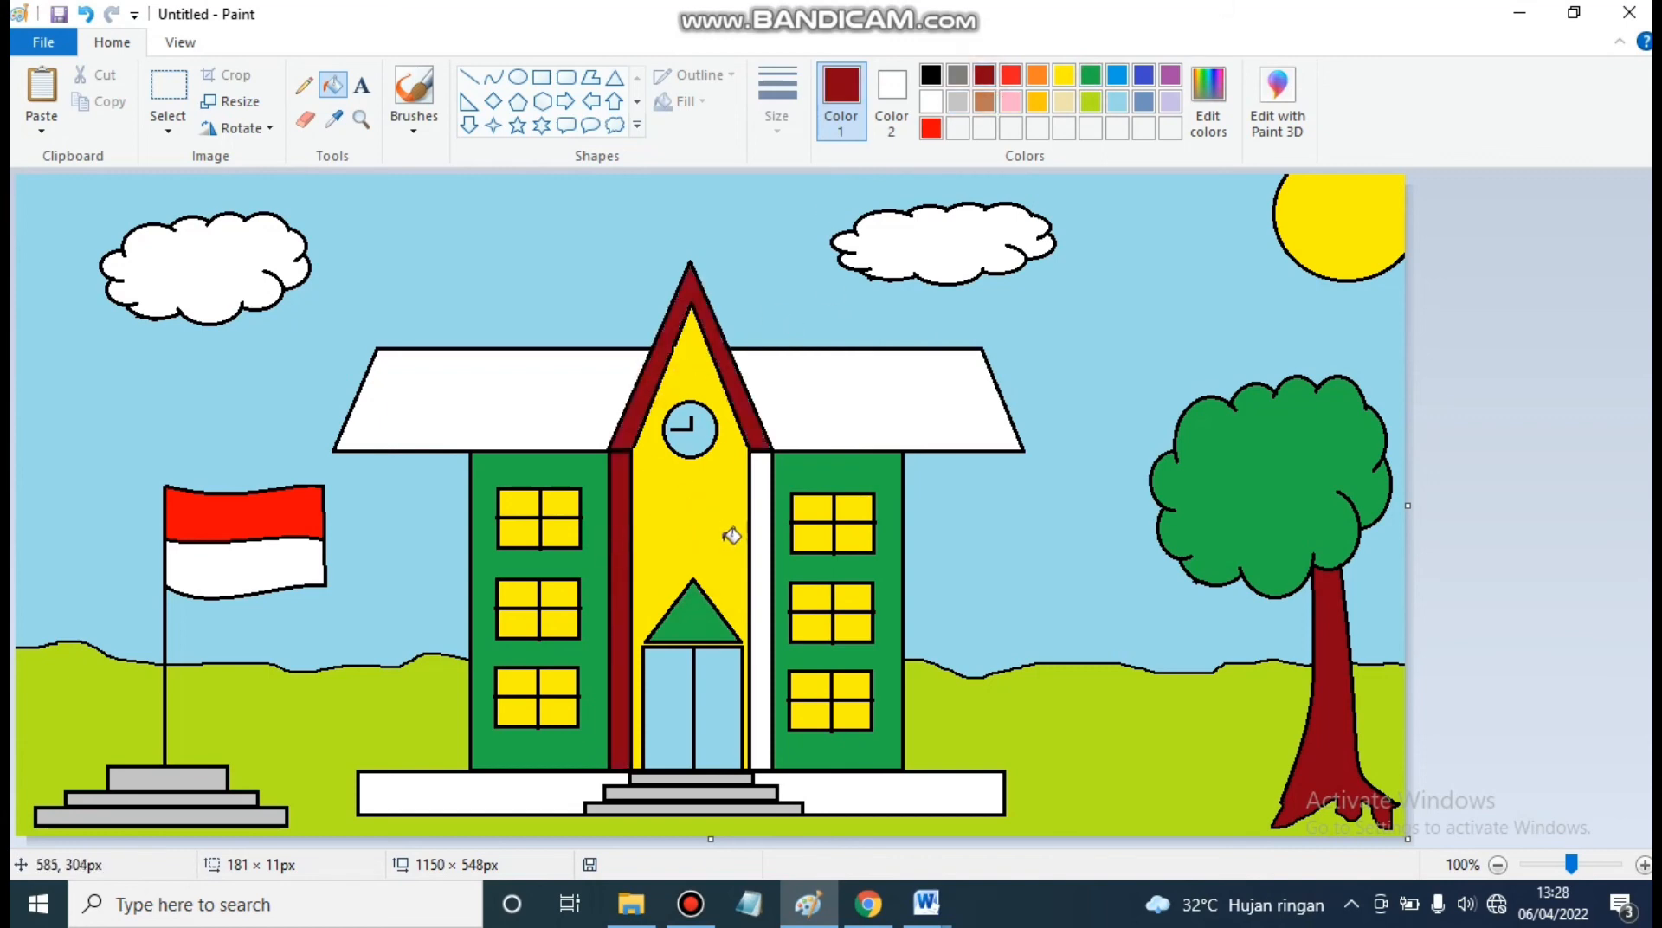
{"action": "left_click", "coordinate": [759, 529]}
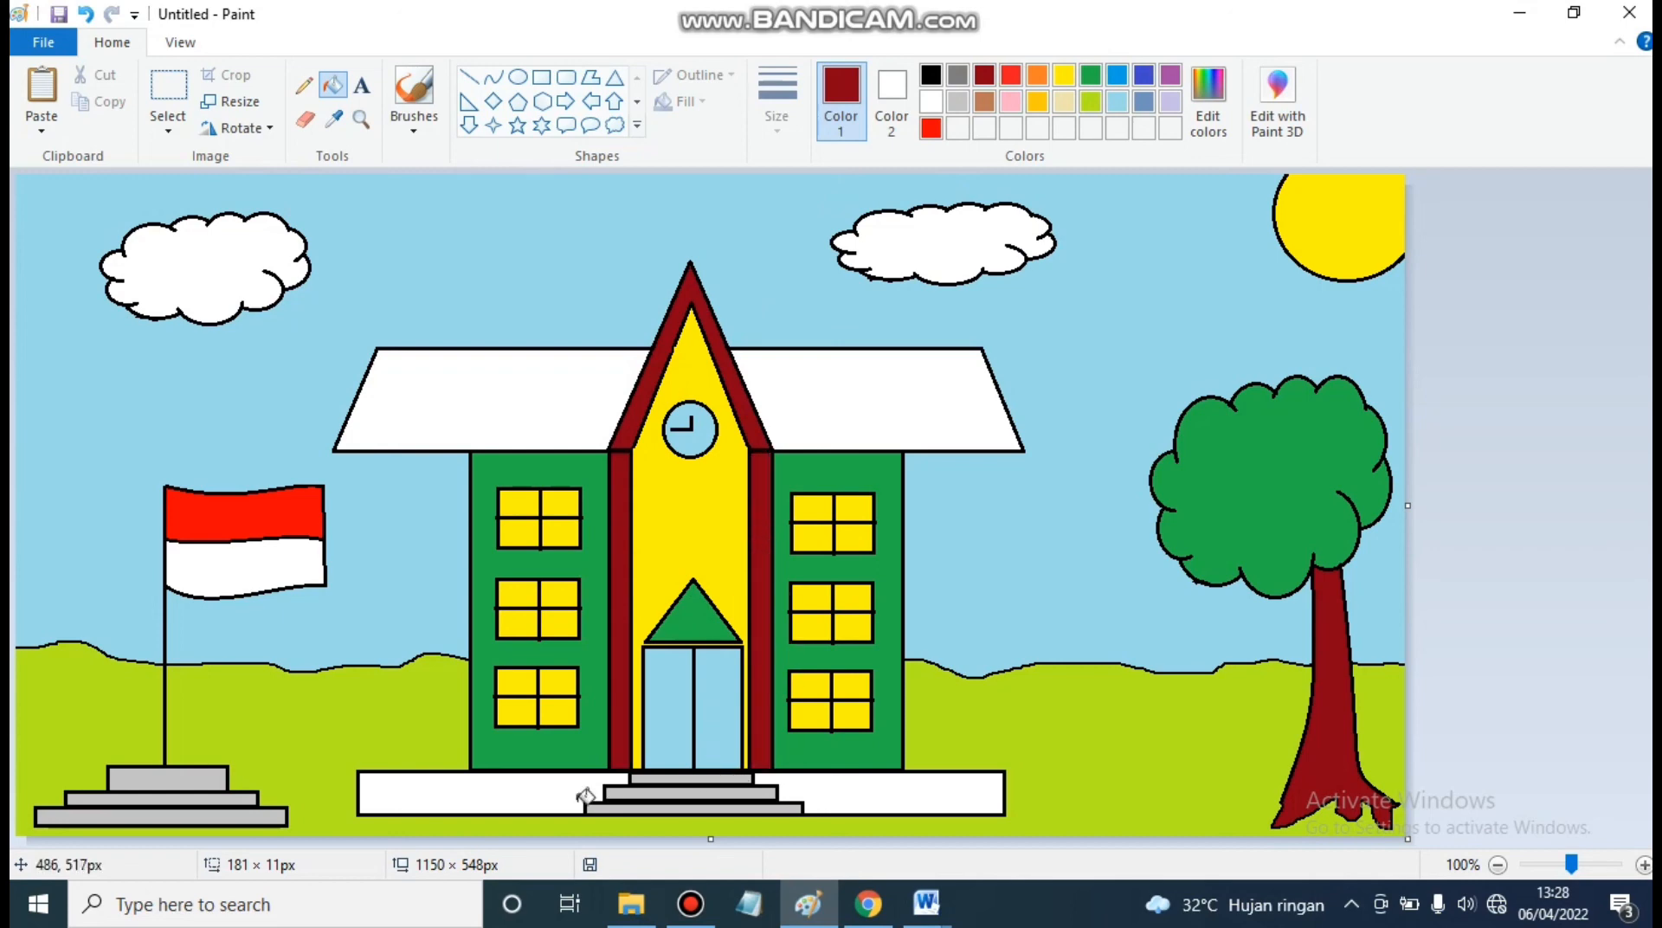
Step: Fill the building's foundation on both sides of the door steps with dark grey
{"action": "left_click", "coordinate": [957, 101]}
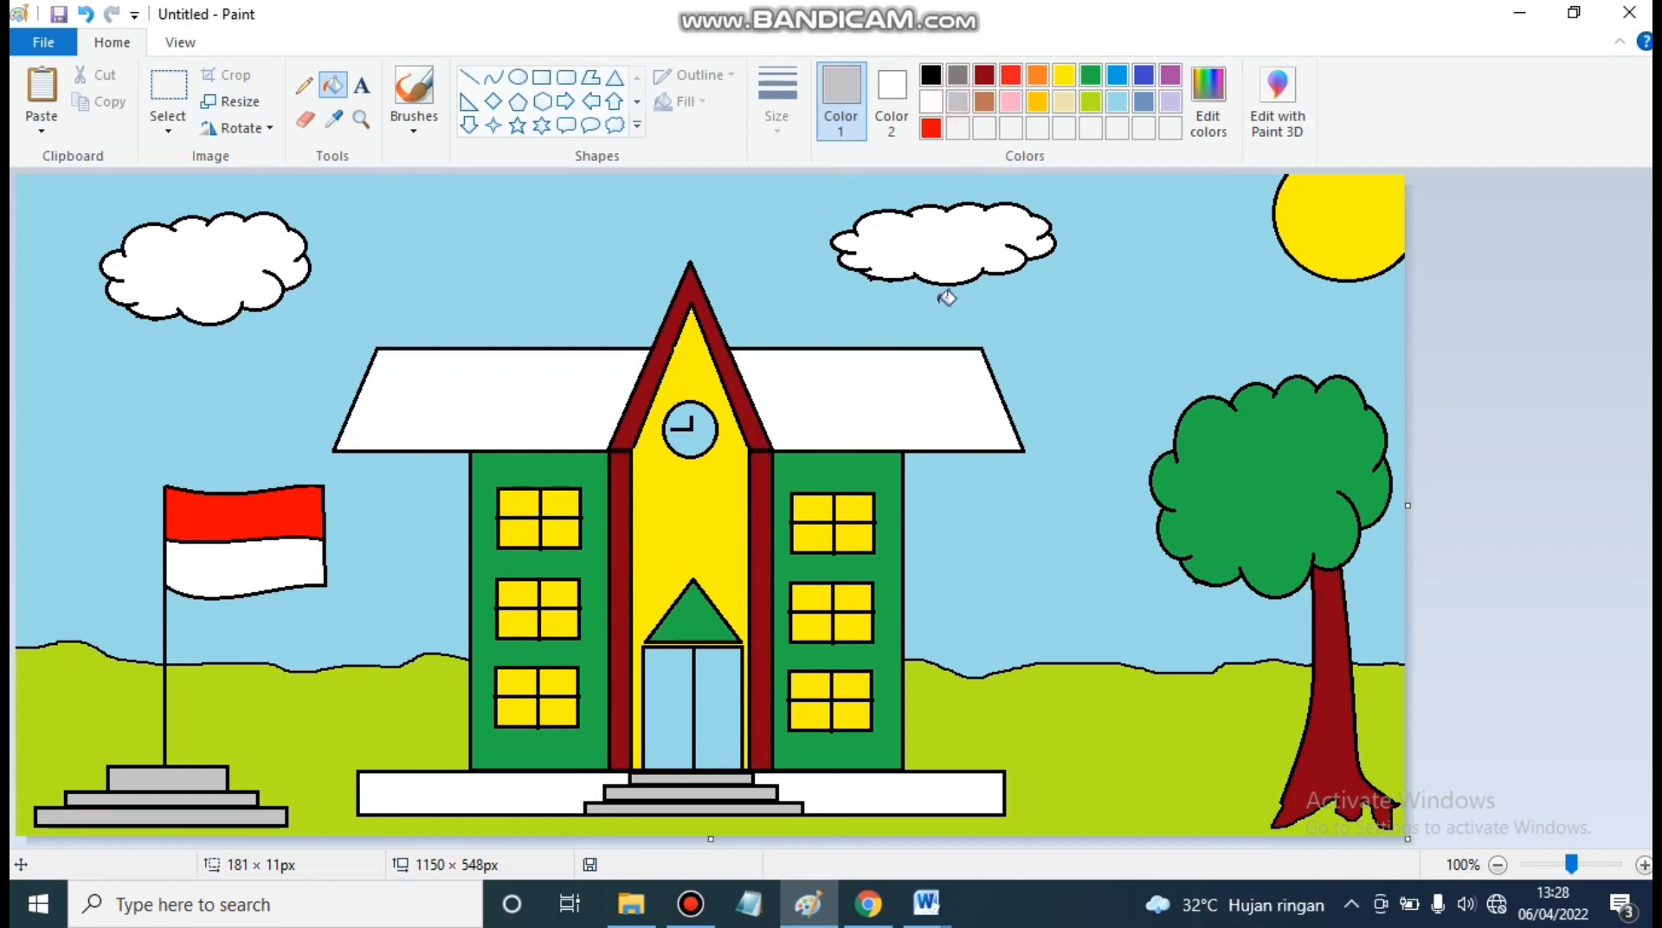
{"action": "left_click", "coordinate": [958, 75]}
{"action": "left_click", "coordinate": [546, 788]}
{"action": "left_click", "coordinate": [876, 800]}
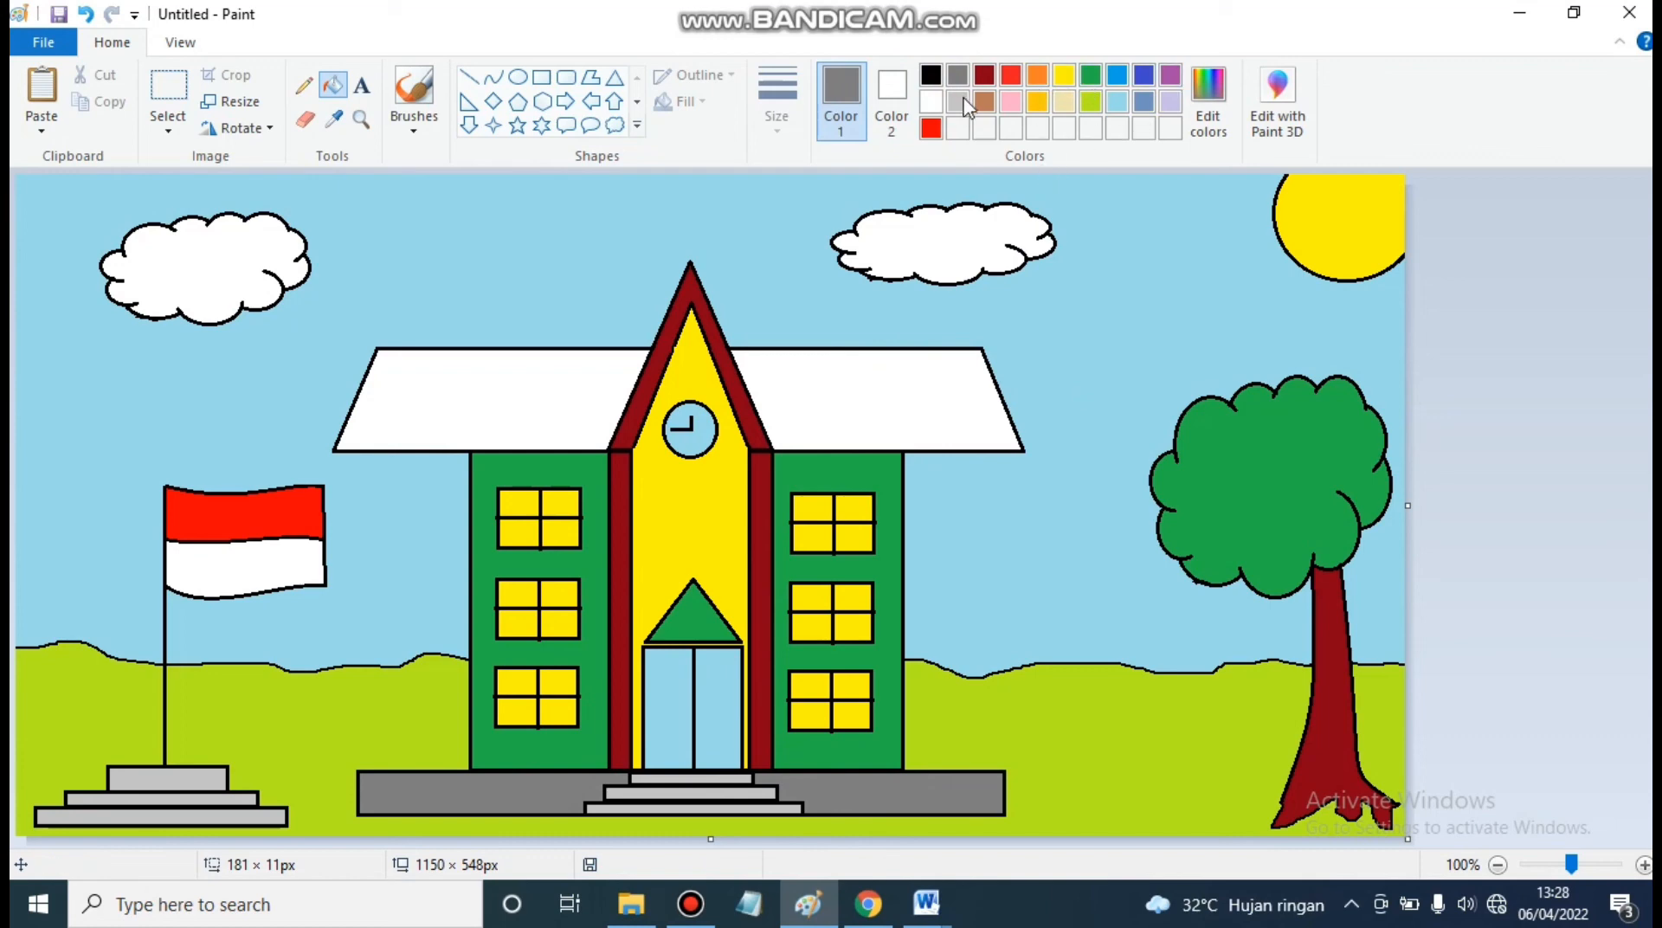
Step: Mix a custom brown (red 140, green 66, blue 30) and fill both roof sections with it
{"action": "left_click", "coordinate": [1200, 100]}
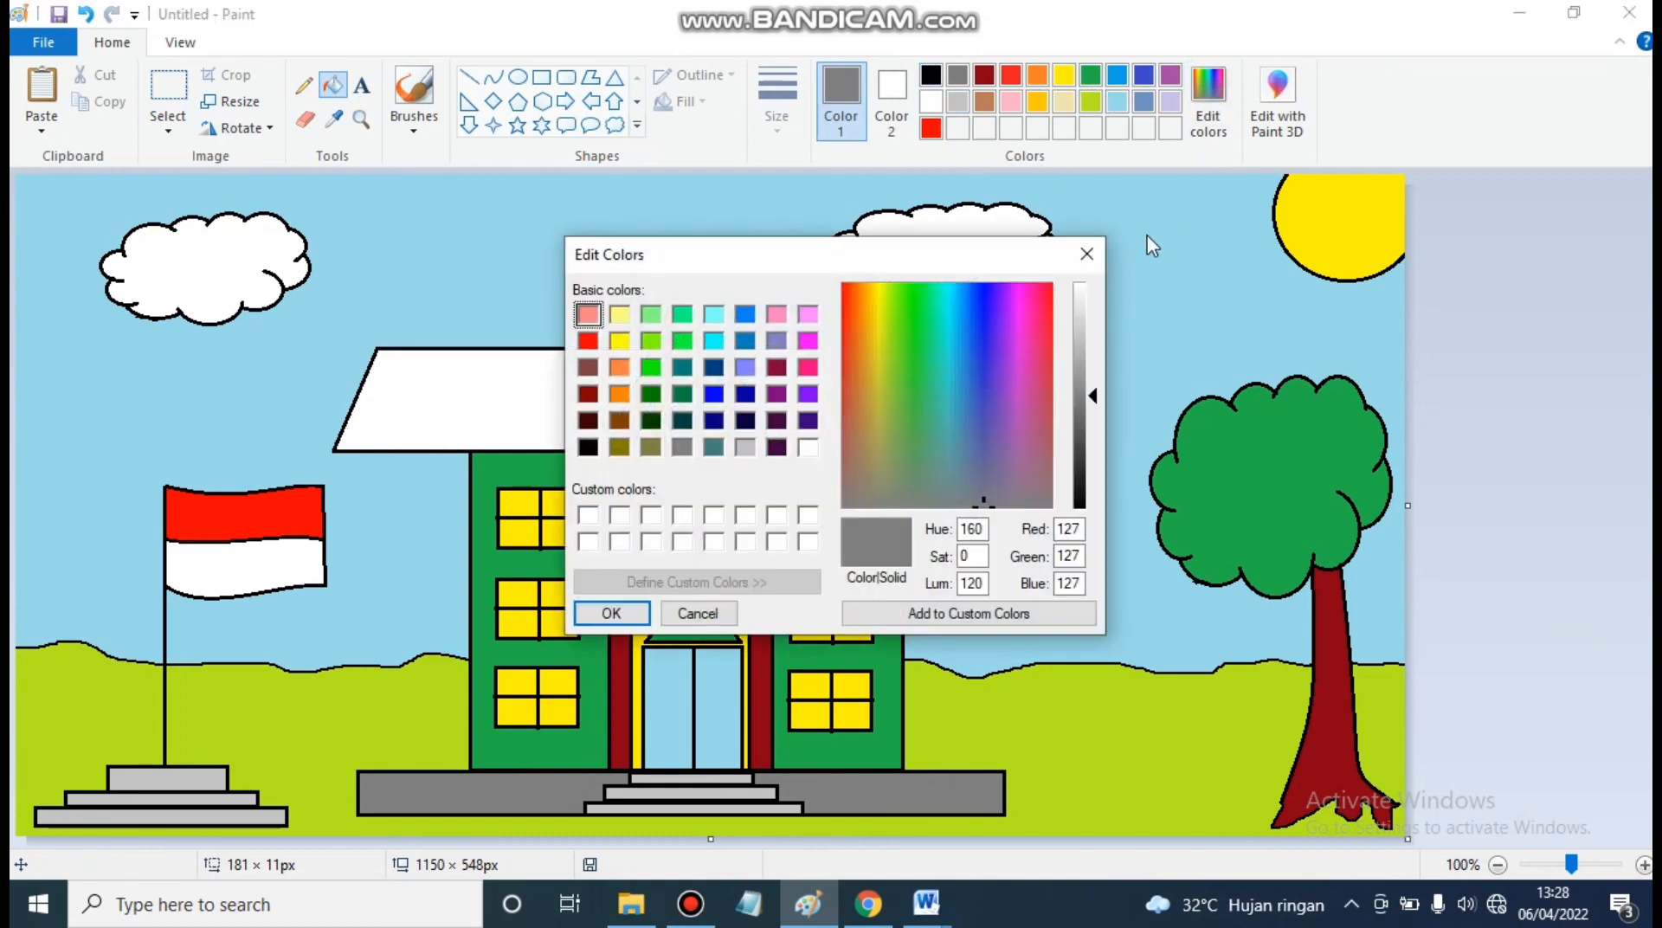
{"action": "left_click_drag", "start_coordinate": [973, 353], "coordinate": [845, 331]}
{"action": "left_click_drag", "start_coordinate": [1008, 425], "coordinate": [854, 362]}
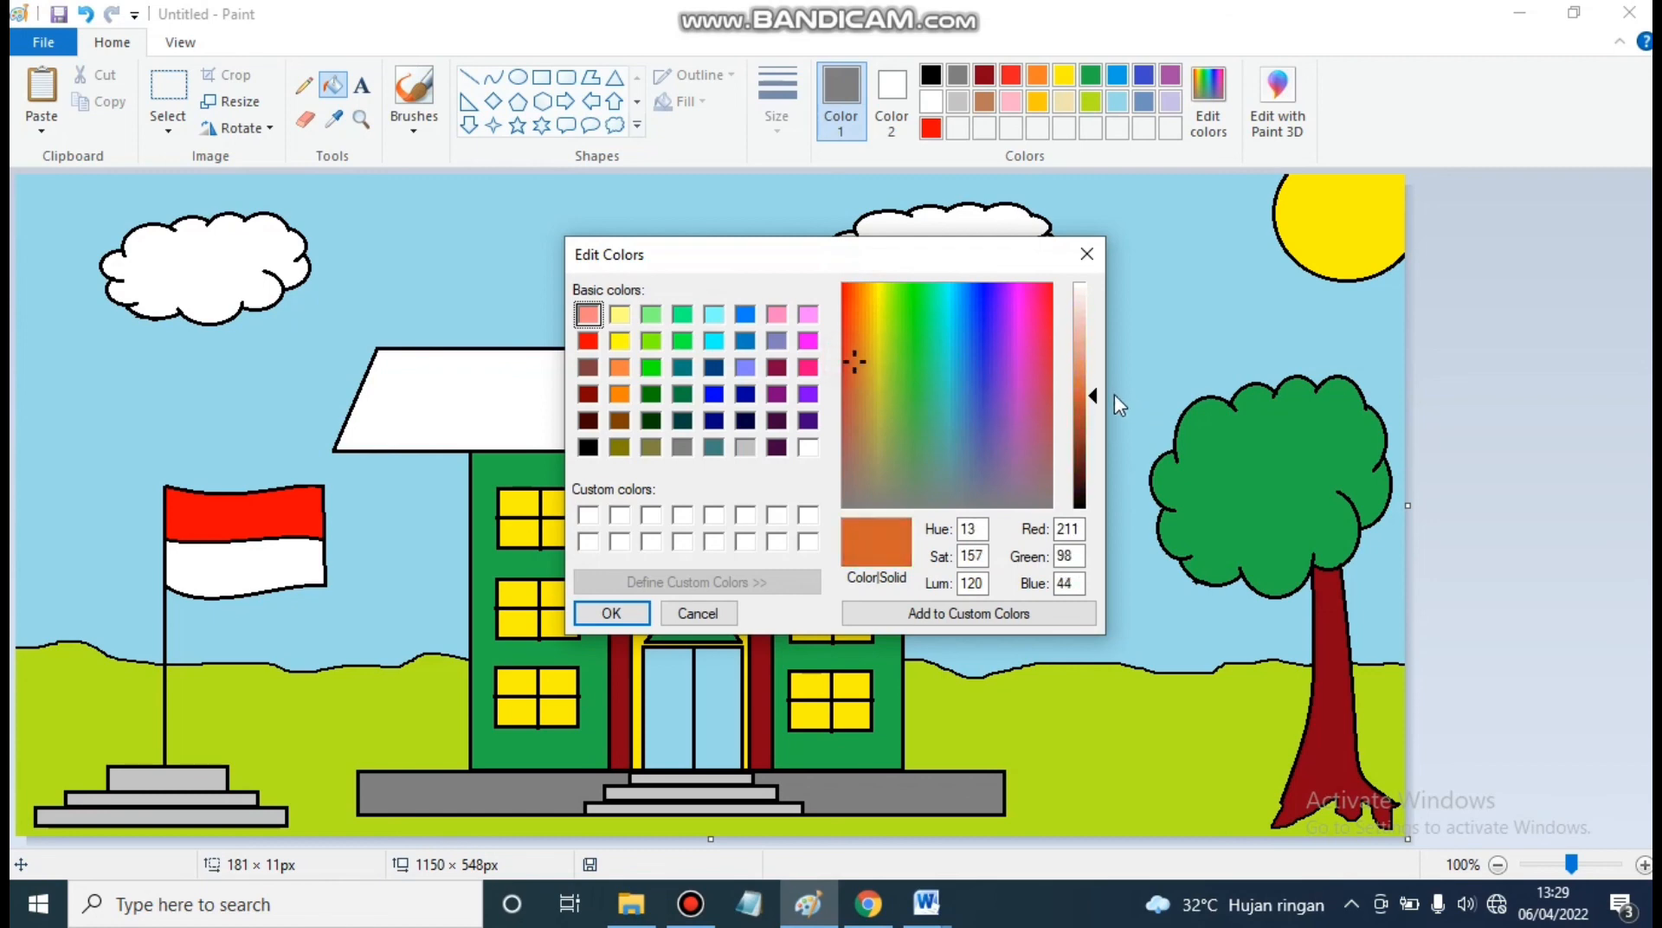
{"action": "left_click_drag", "start_coordinate": [1100, 400], "coordinate": [1100, 444]}
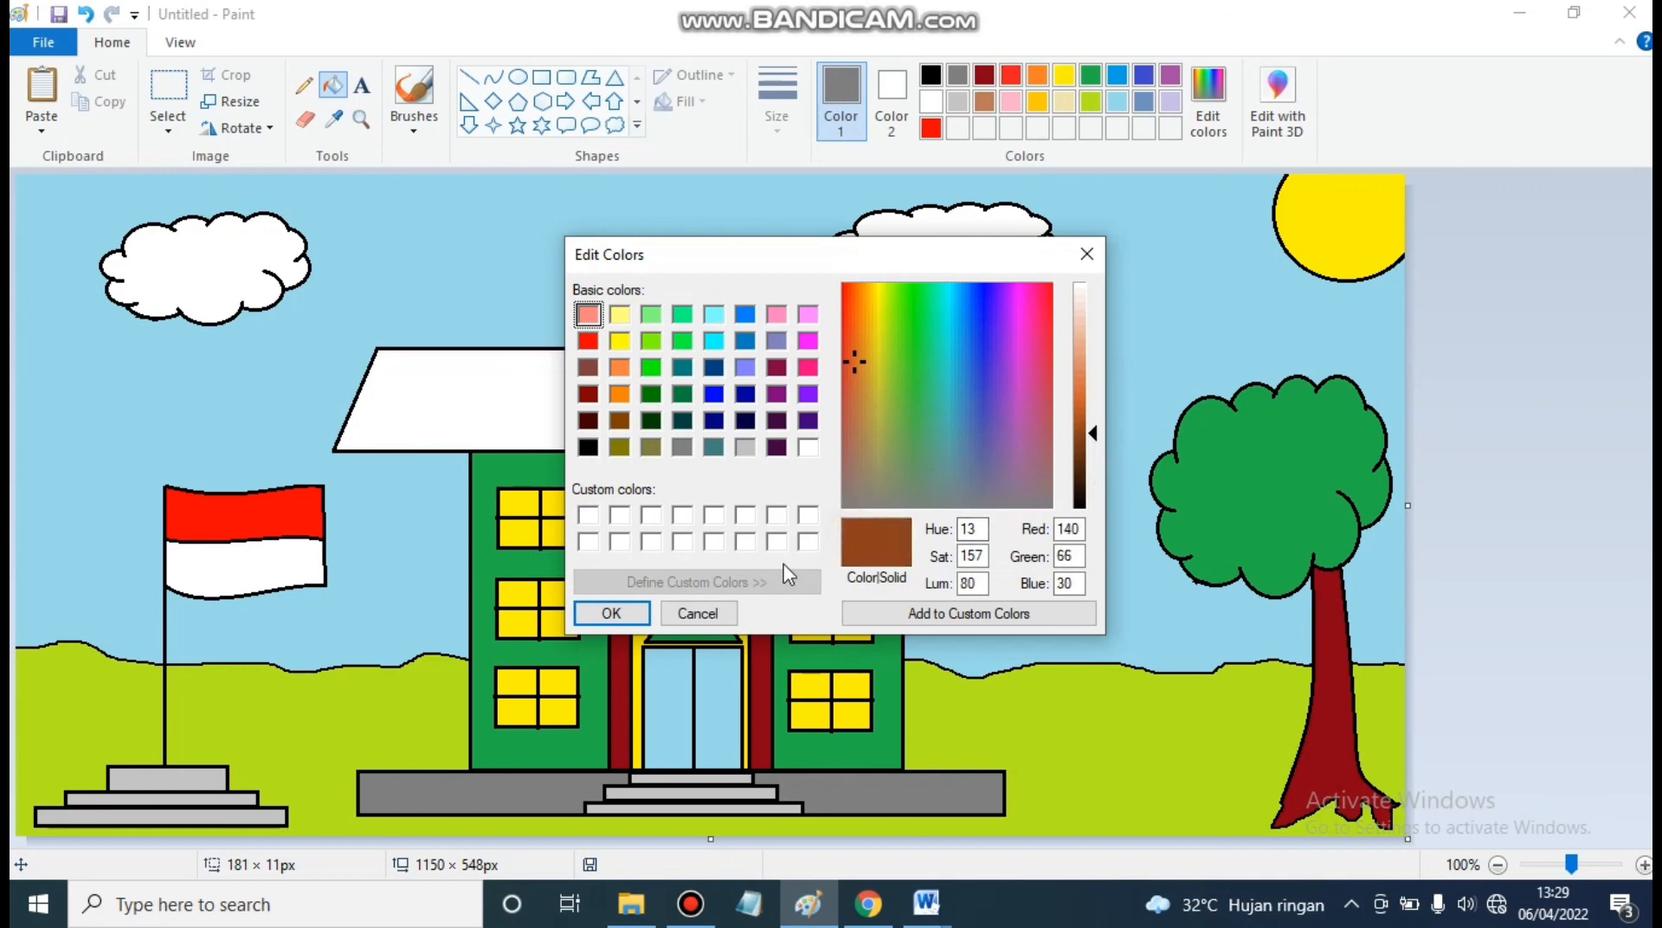
{"action": "left_click", "coordinate": [613, 611]}
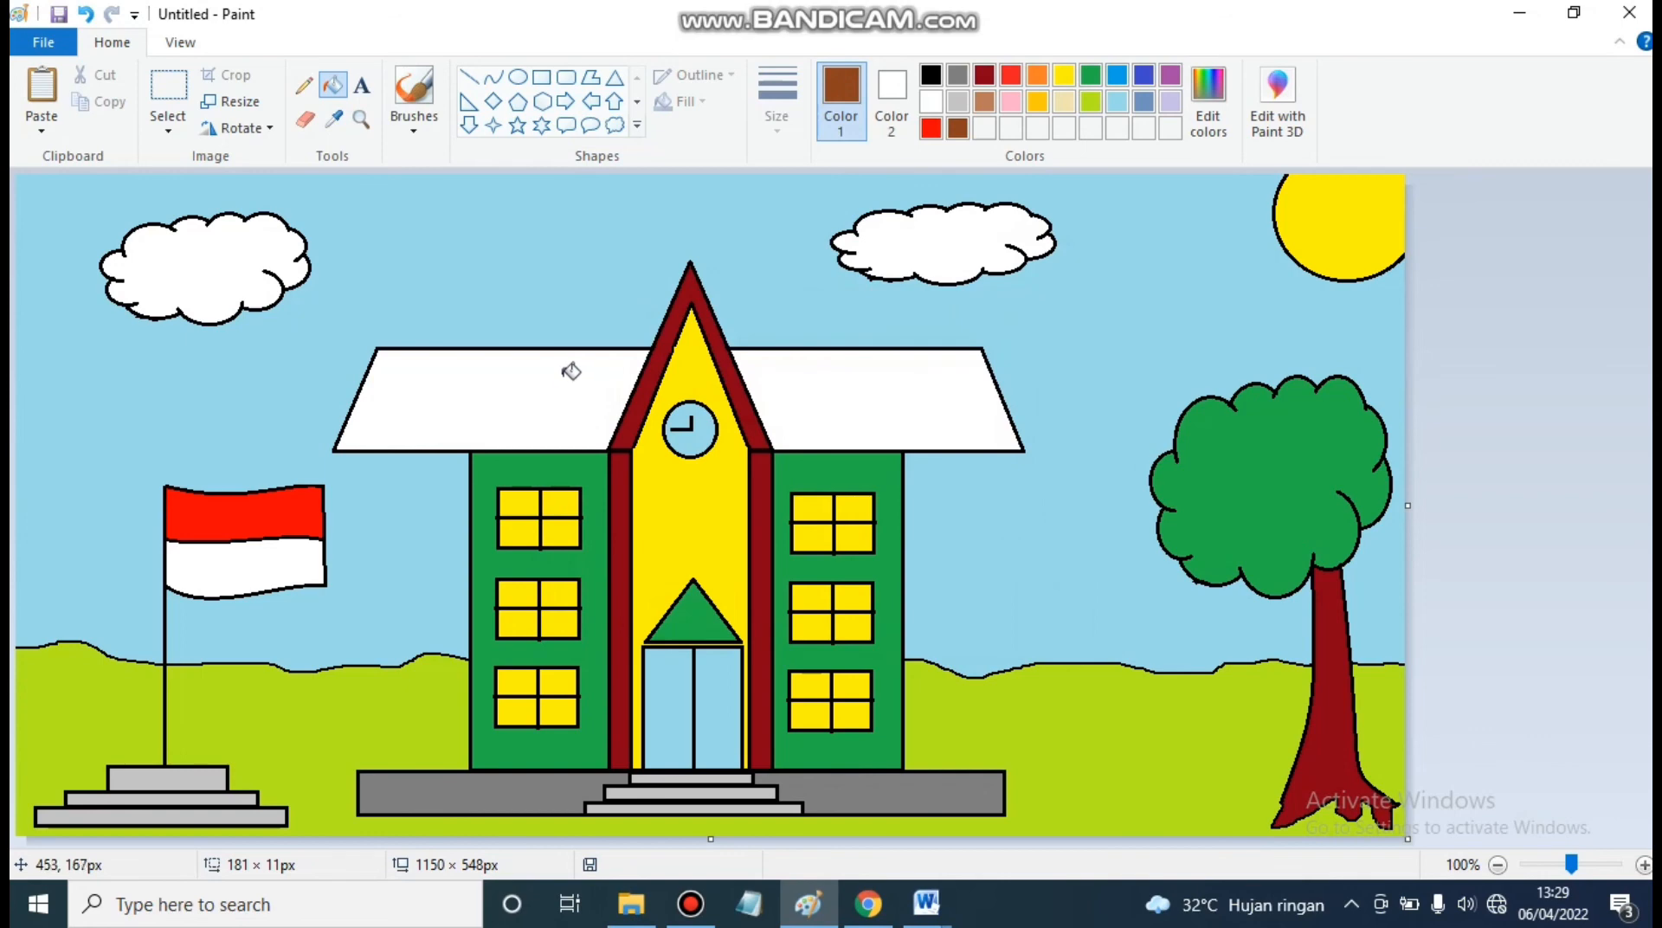
{"action": "left_click", "coordinate": [572, 371]}
{"action": "left_click", "coordinate": [849, 395]}
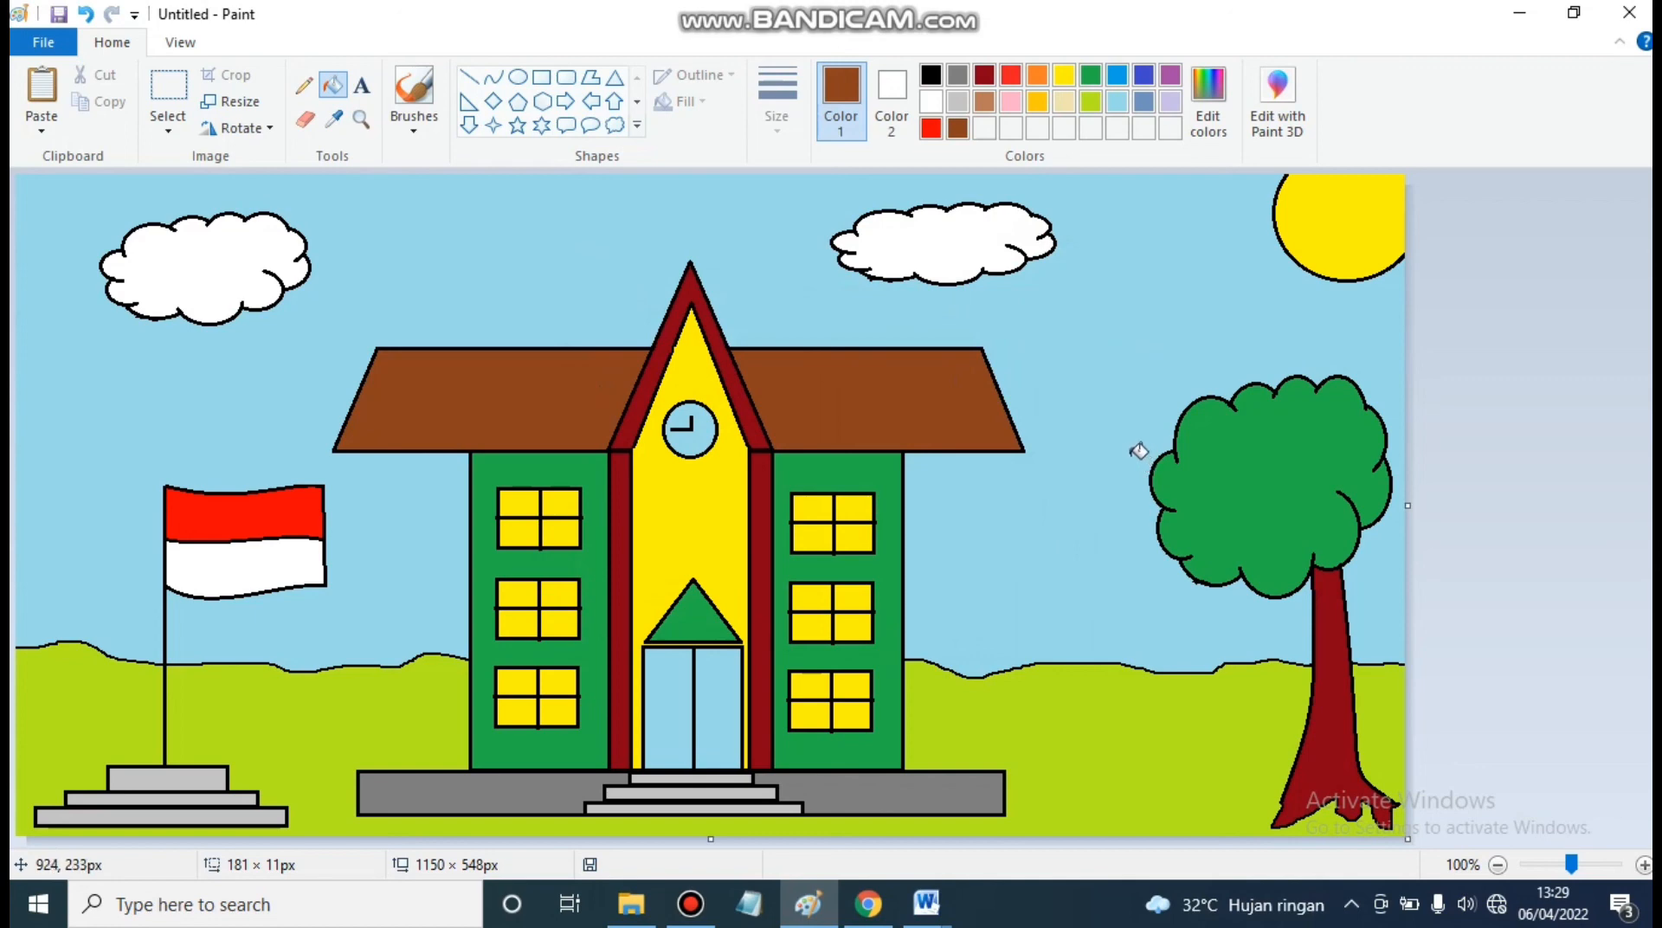
Step: Fill both roof sections with bright red and undo the stray red fill of the sky
{"action": "left_click", "coordinate": [933, 130]}
{"action": "left_click", "coordinate": [572, 419]}
{"action": "left_click", "coordinate": [953, 407]}
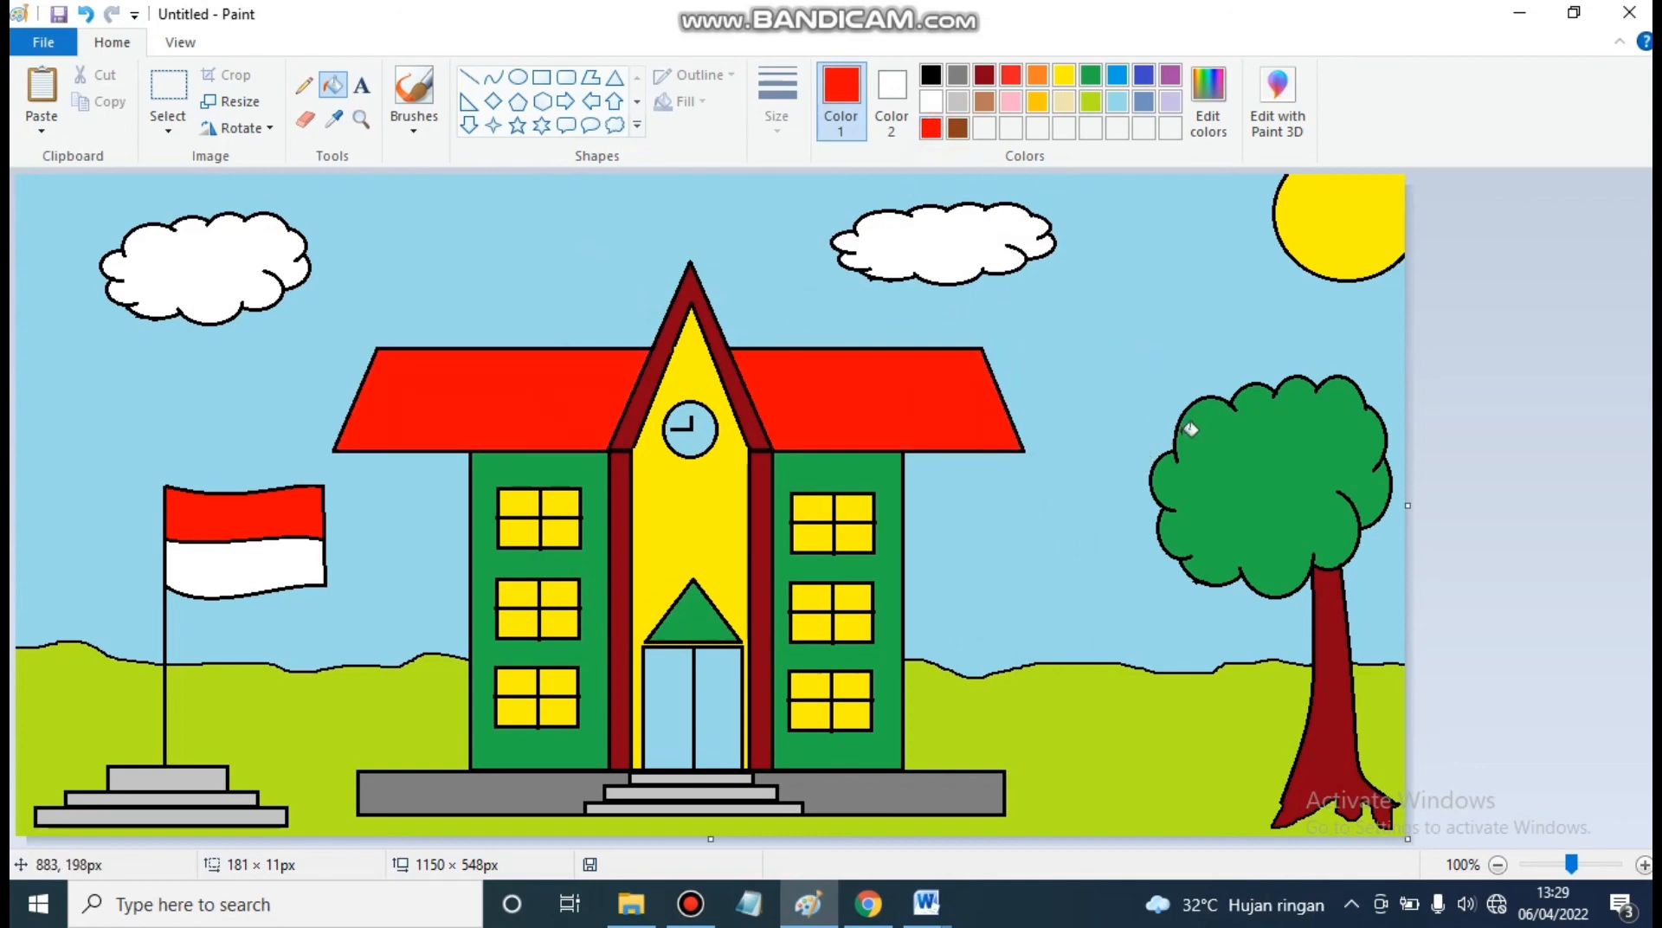
{"action": "left_click", "coordinate": [1104, 391]}
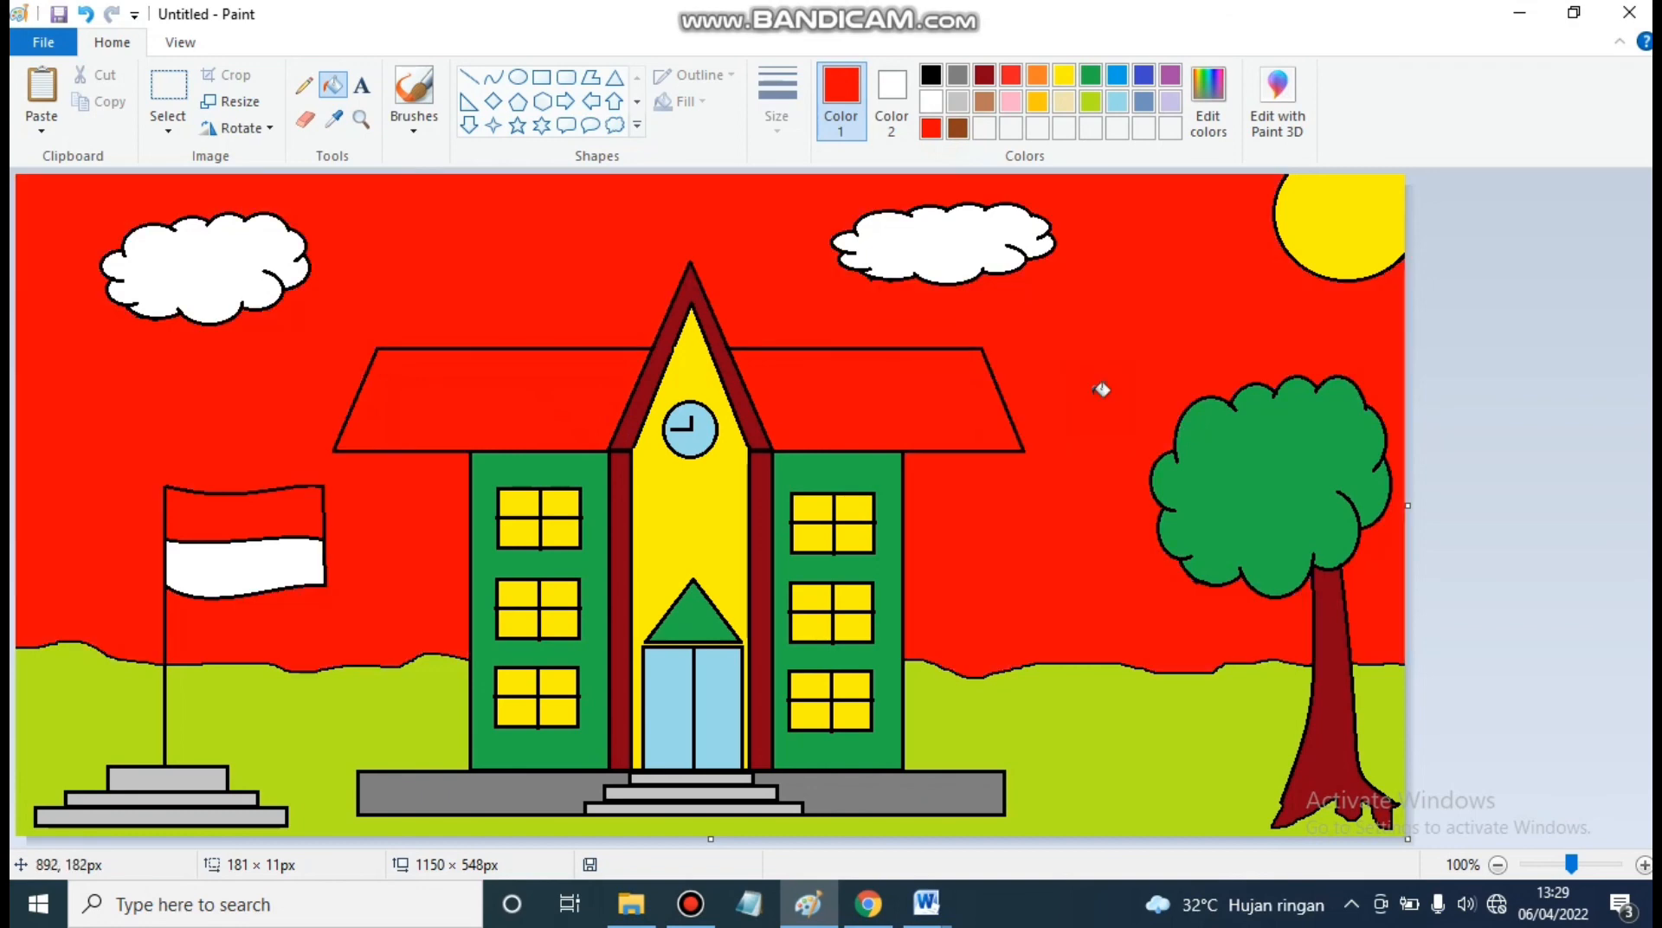
{"action": "key", "text": "ctrl+z"}
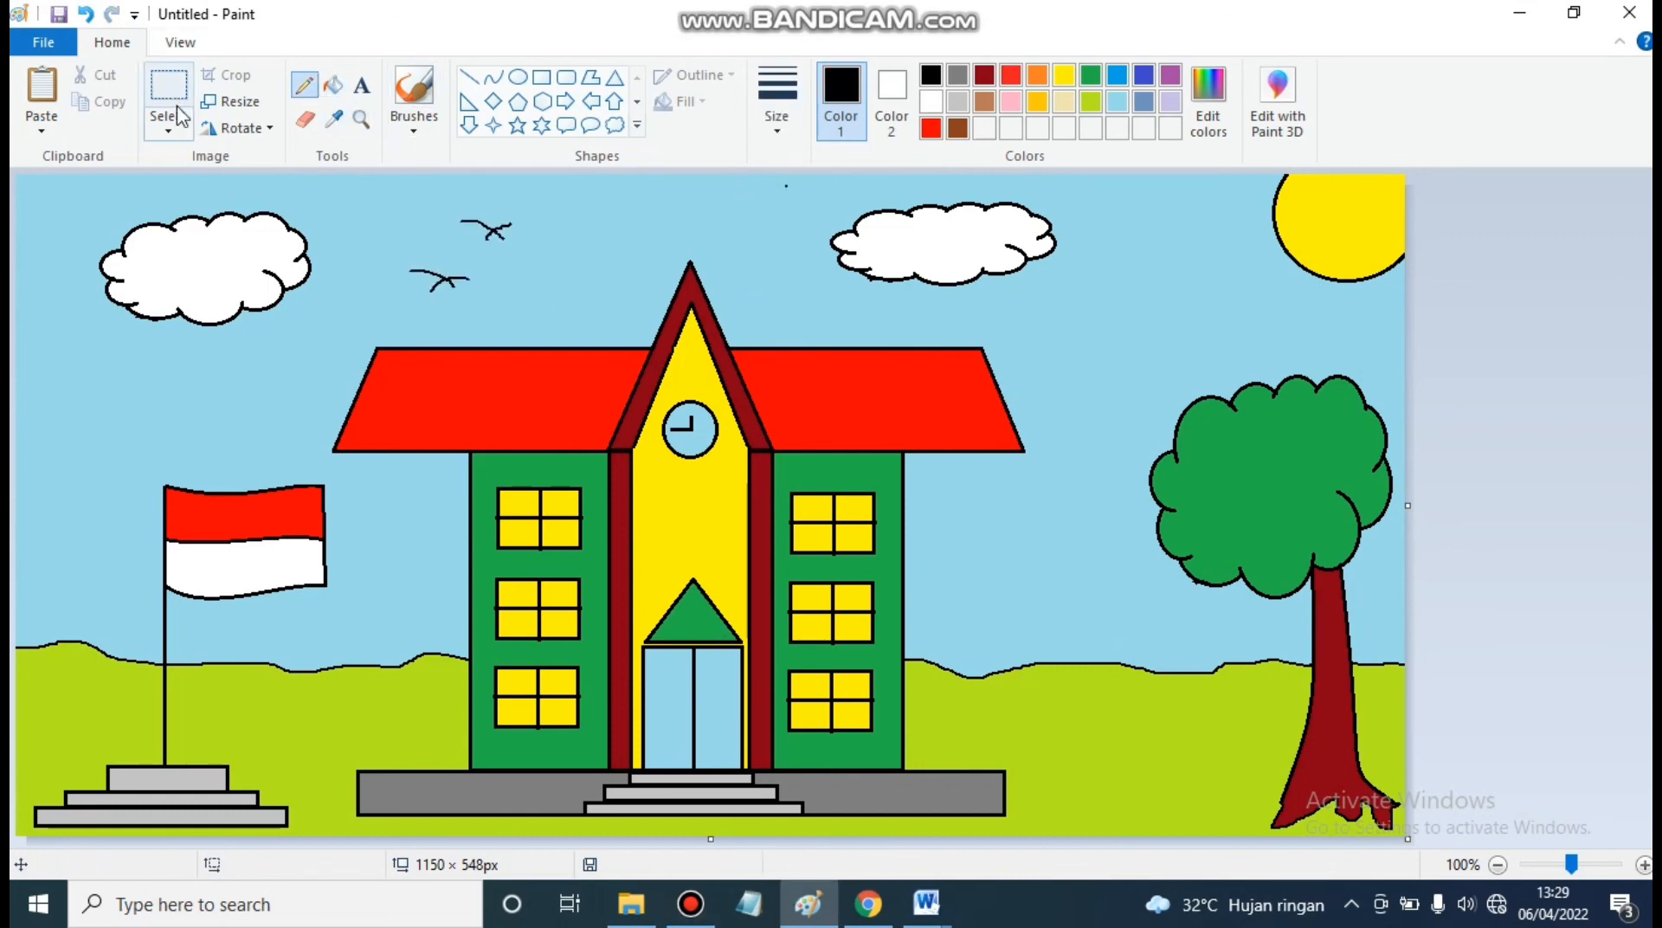
Step: Add the bold Calibri text "SD AL AZHAR" on the yellow wall just below the clock
{"action": "left_click", "coordinate": [361, 85]}
{"action": "left_click", "coordinate": [658, 486]}
{"action": "left_click_drag", "start_coordinate": [654, 486], "coordinate": [918, 518]}
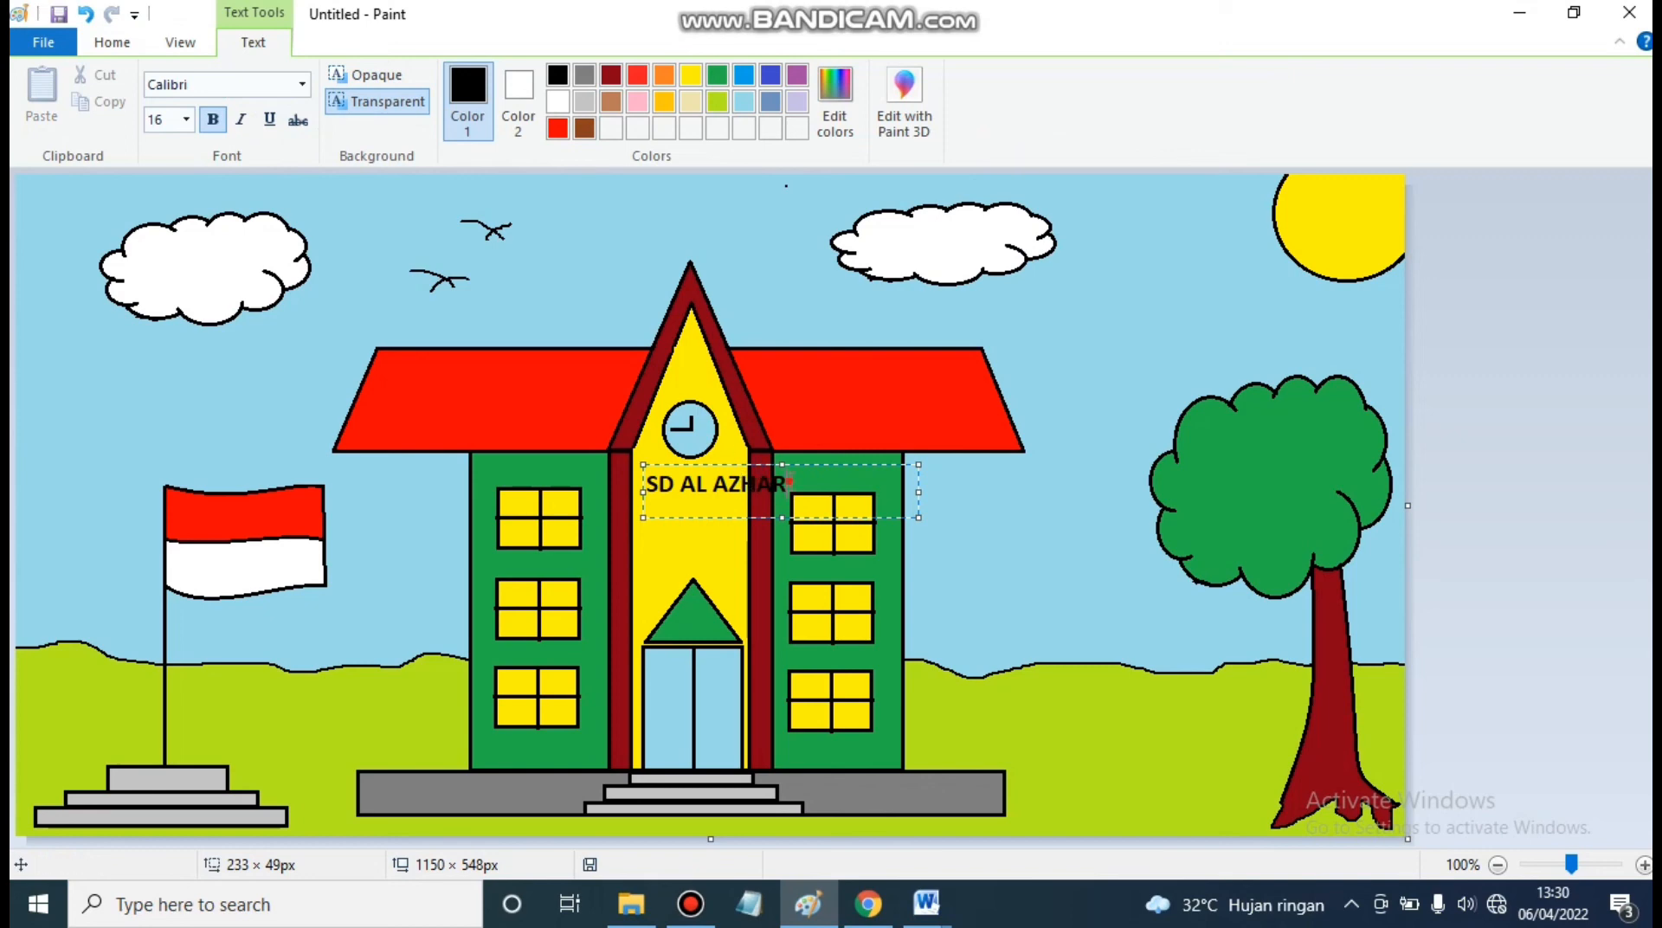
Step: Reduce the font size of the school name text to 11 and place it on the picture
{"action": "left_click_drag", "start_coordinate": [787, 485], "coordinate": [648, 490]}
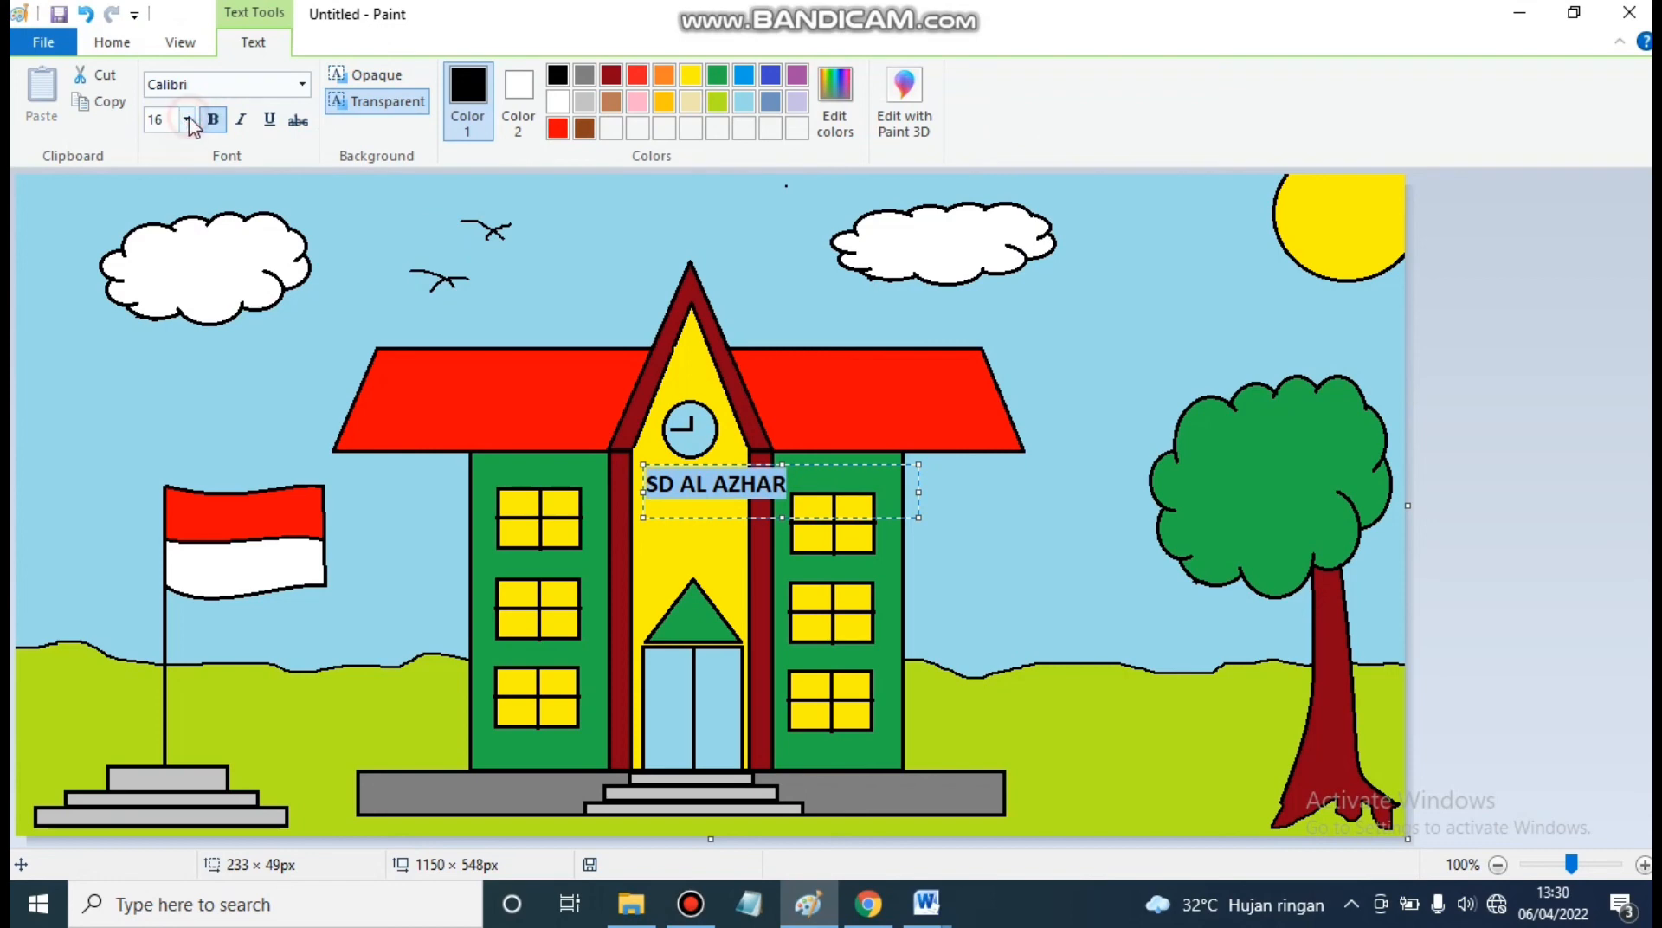
{"action": "left_click", "coordinate": [161, 122]}
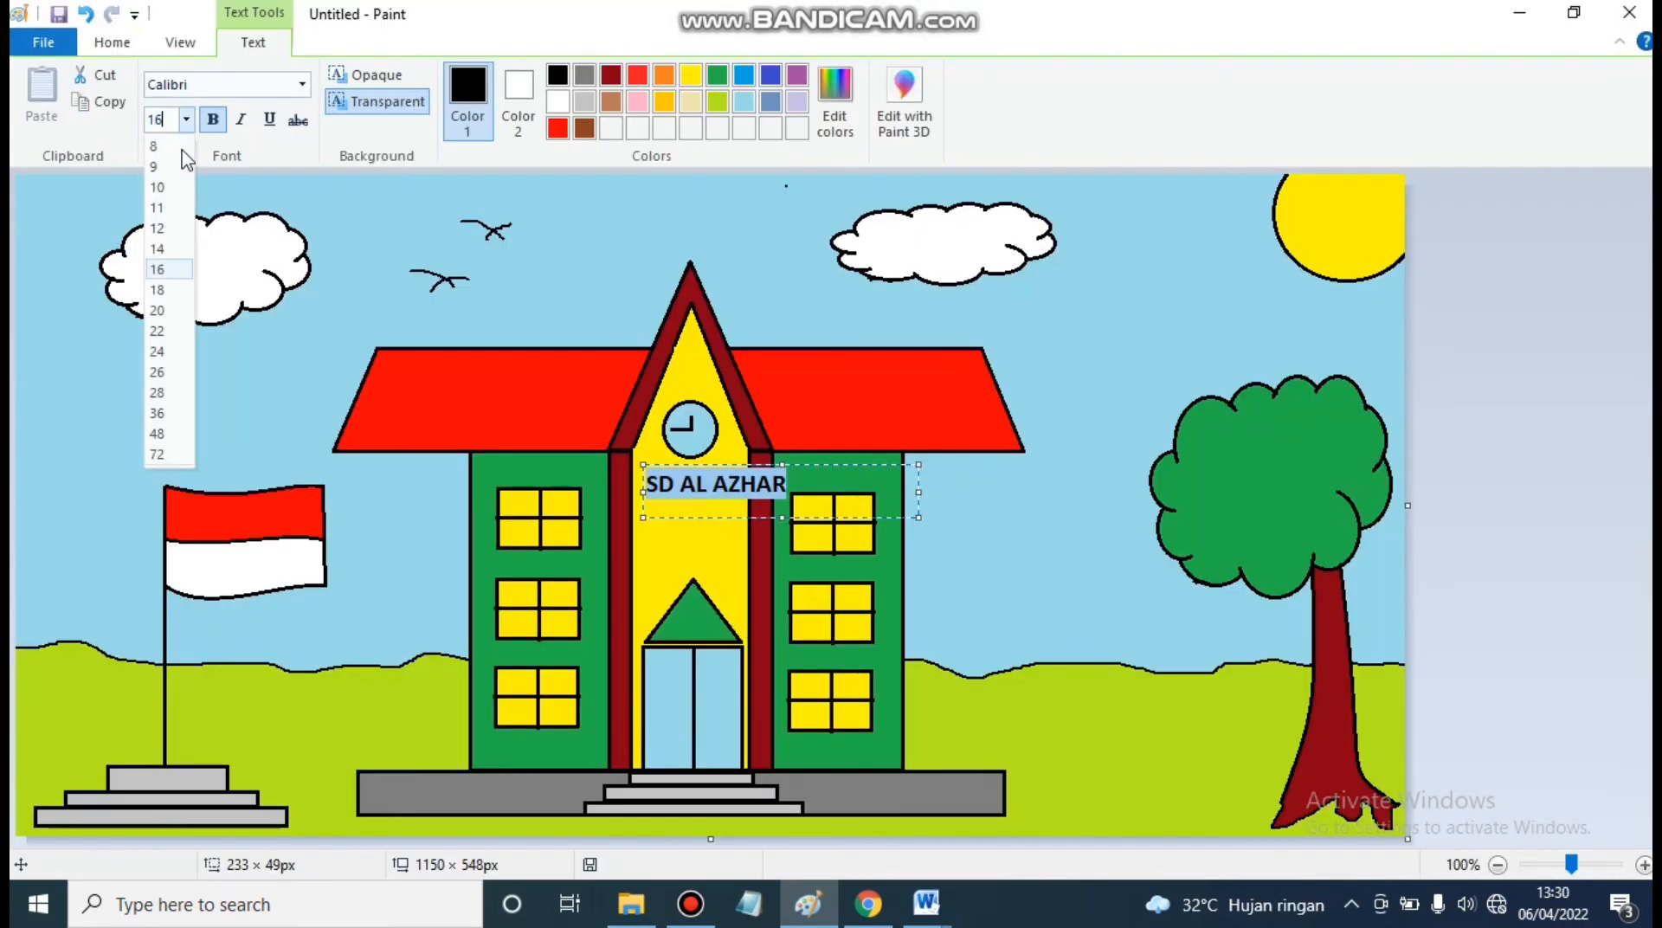
{"action": "left_click", "coordinate": [159, 229]}
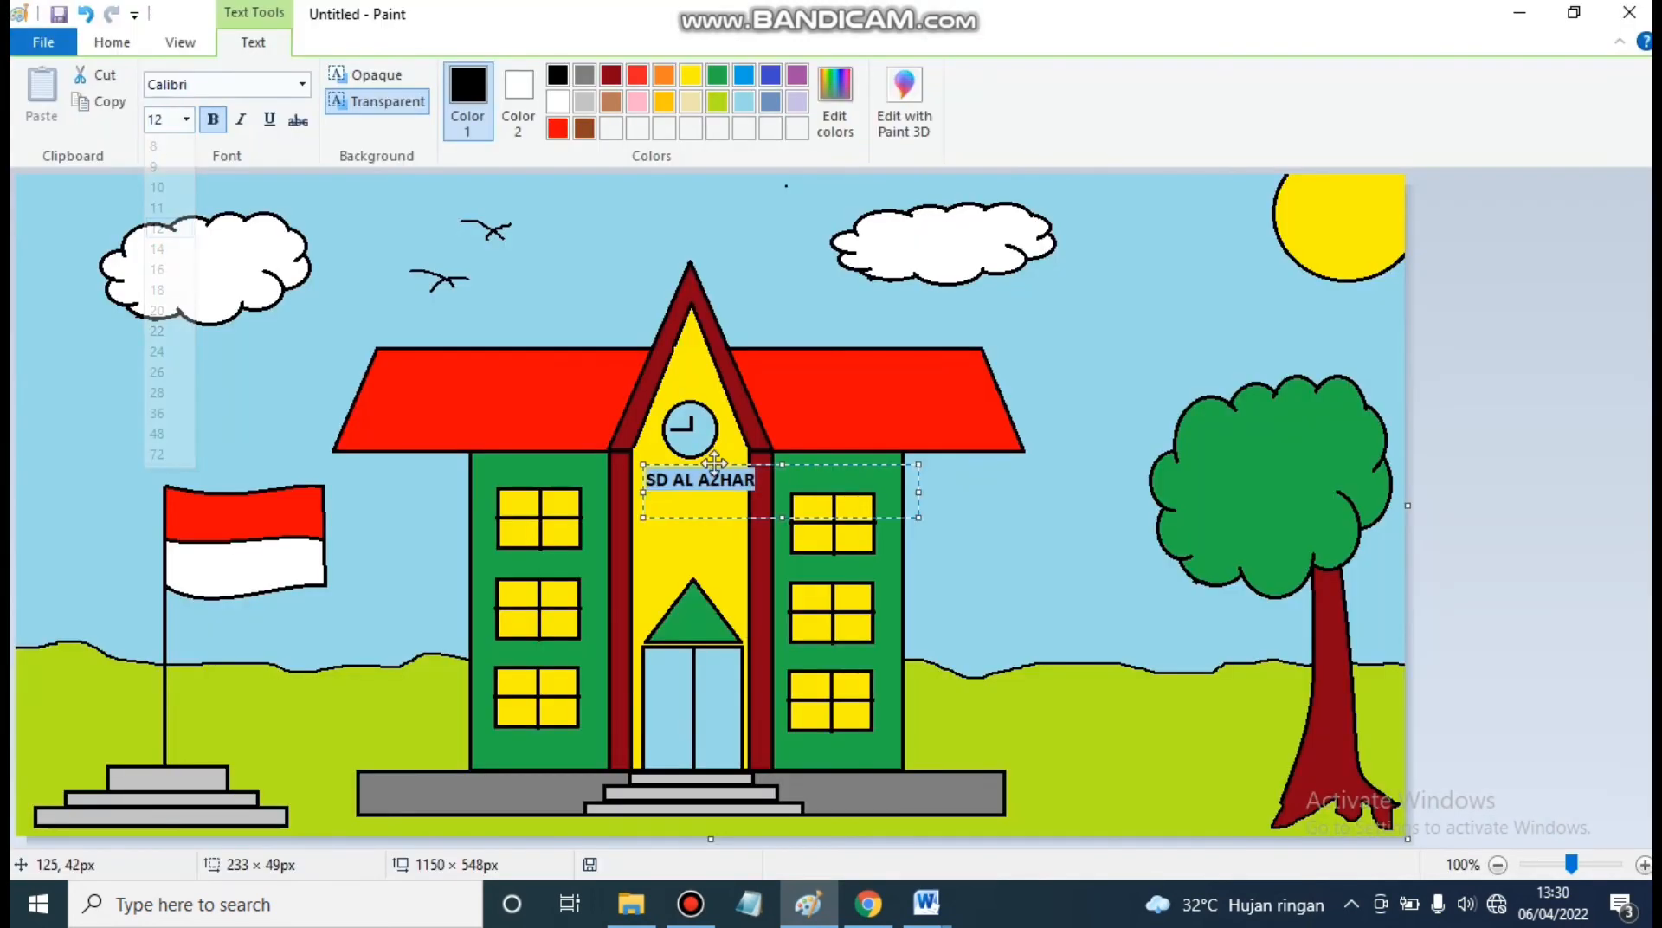
{"action": "left_click", "coordinate": [187, 118]}
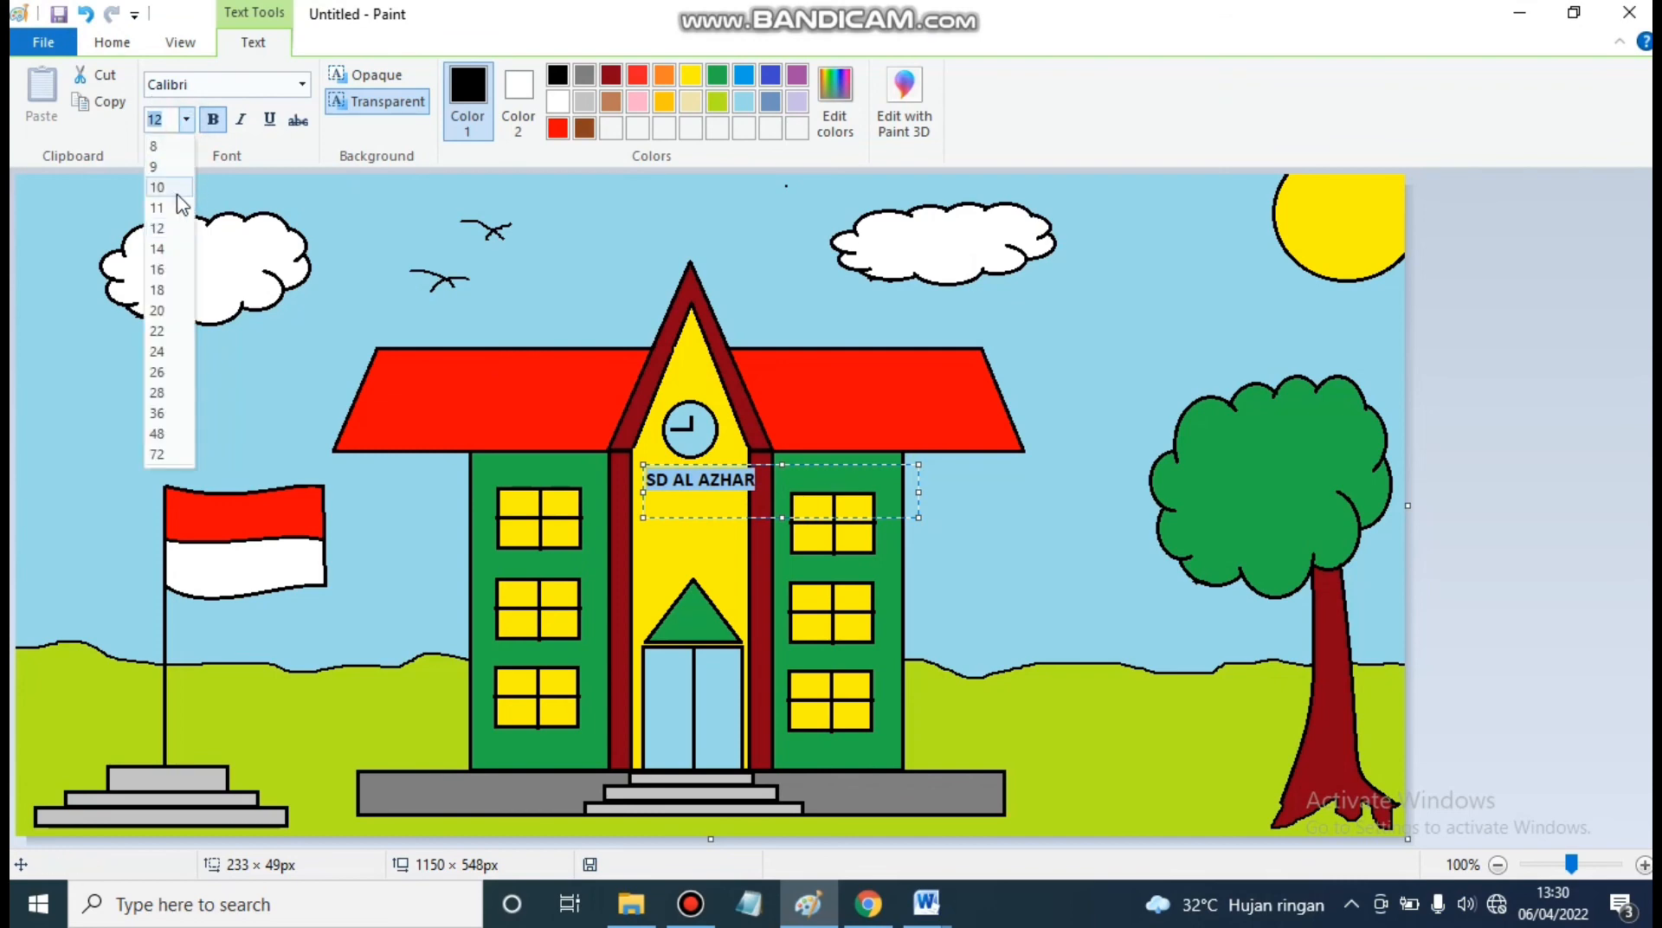
{"action": "left_click", "coordinate": [170, 207]}
{"action": "left_click", "coordinate": [762, 420]}
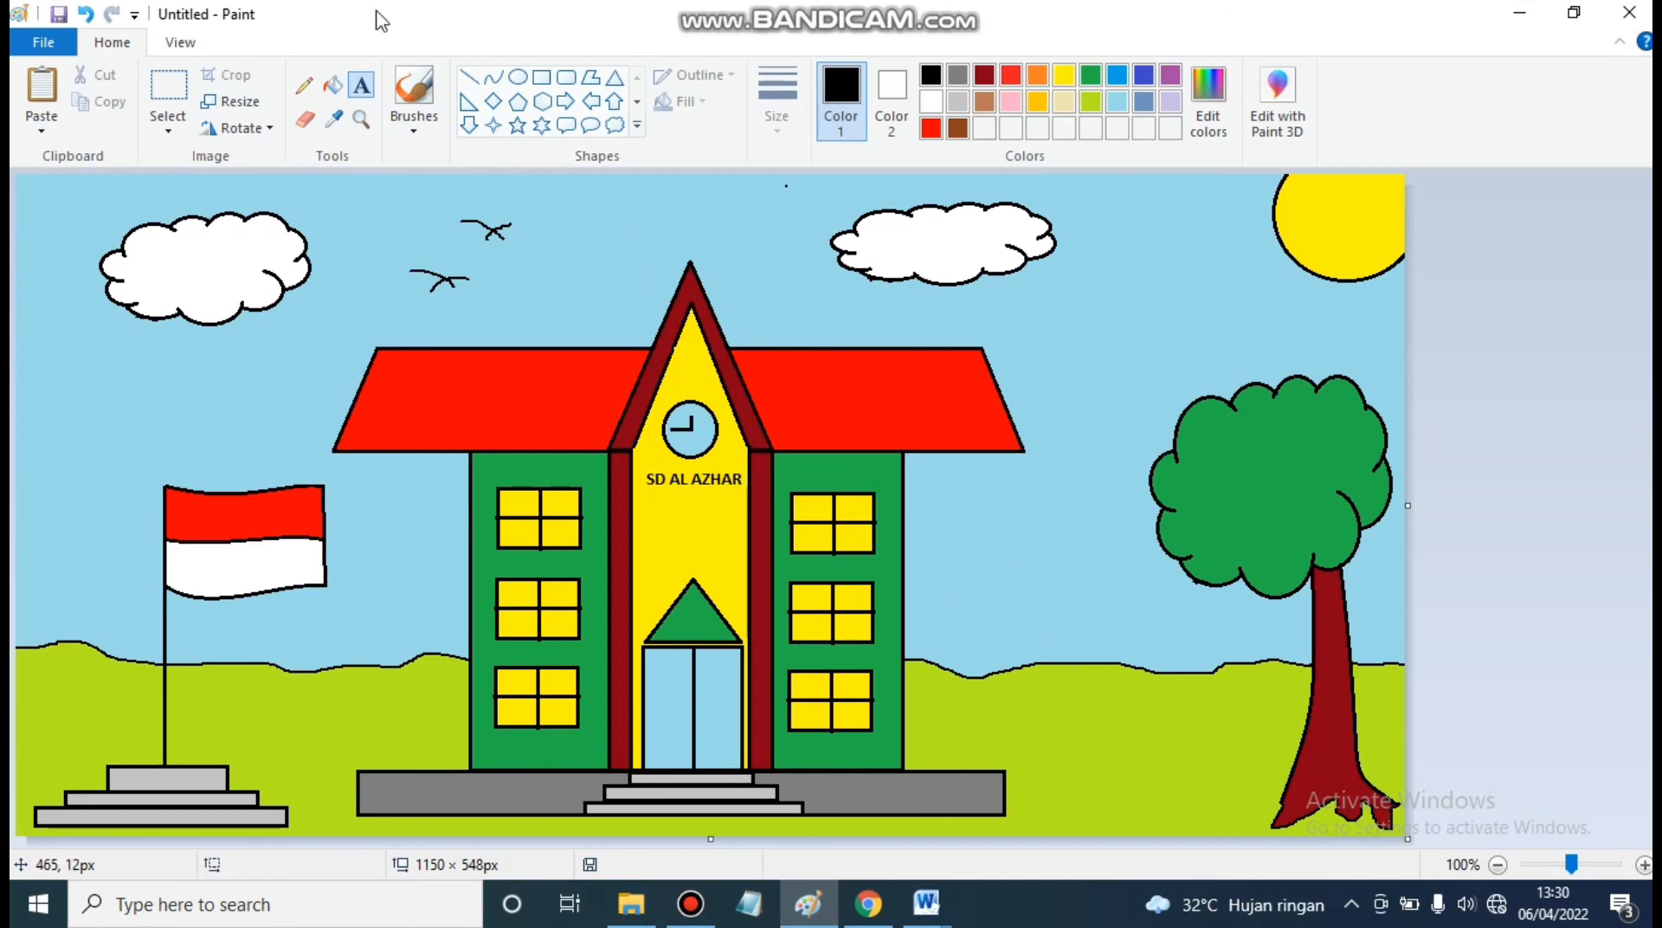
Step: Try drawing a small black handle on the right door panel with the Pencil
{"action": "left_click", "coordinate": [302, 89]}
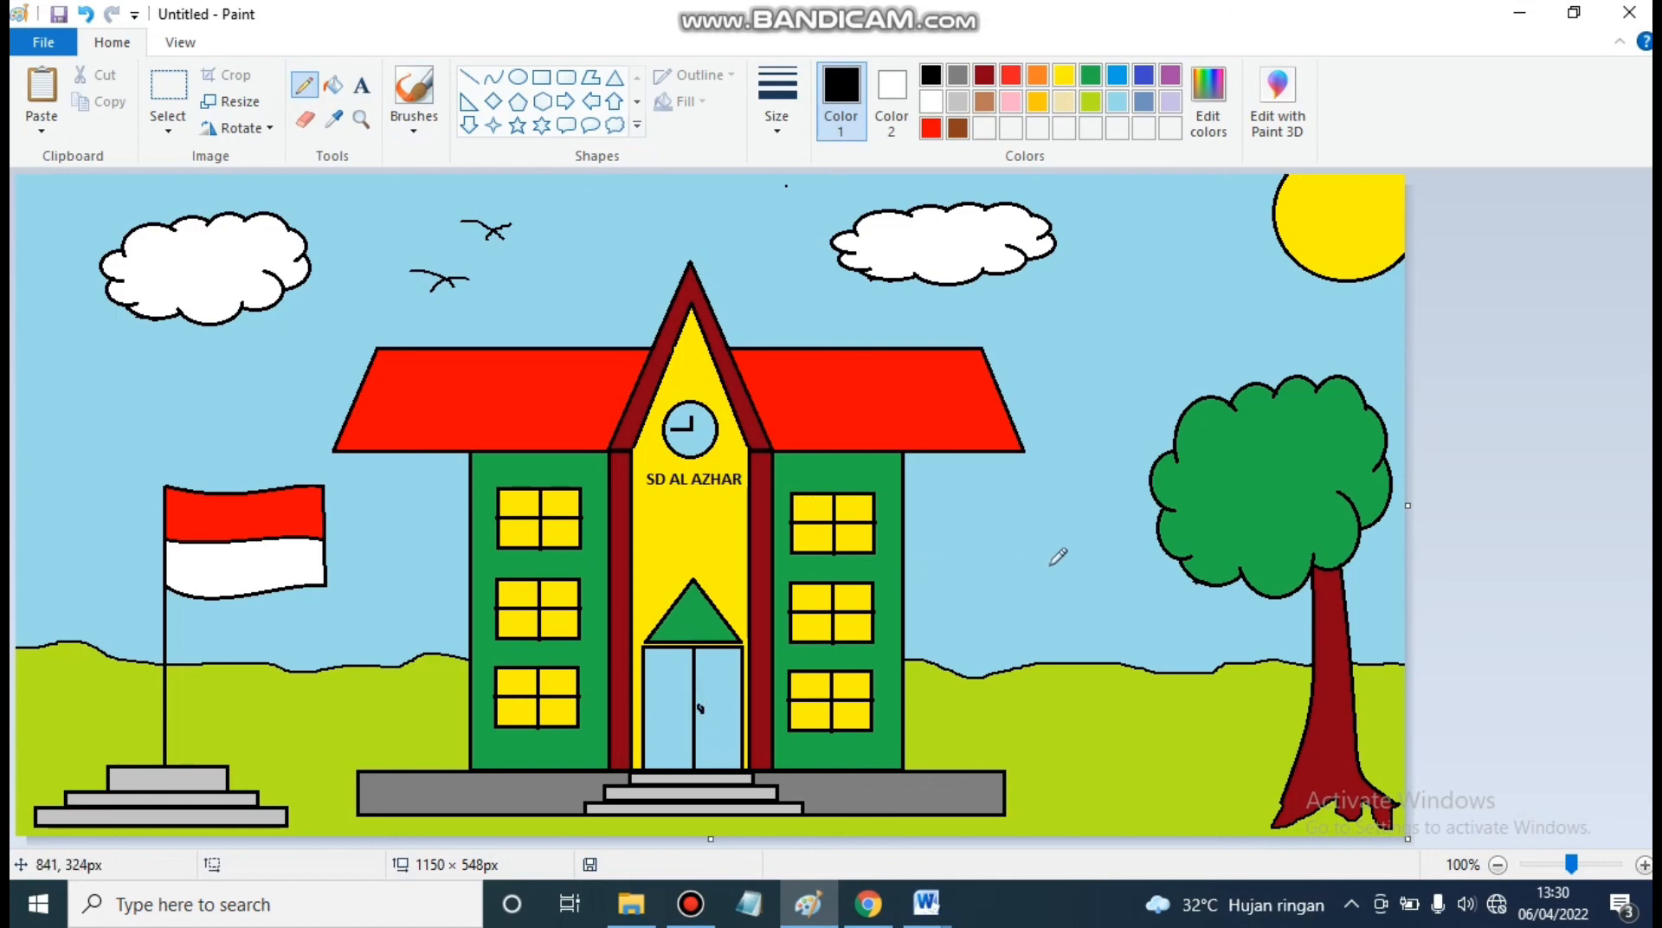
{"action": "key", "text": "ctrl+z"}
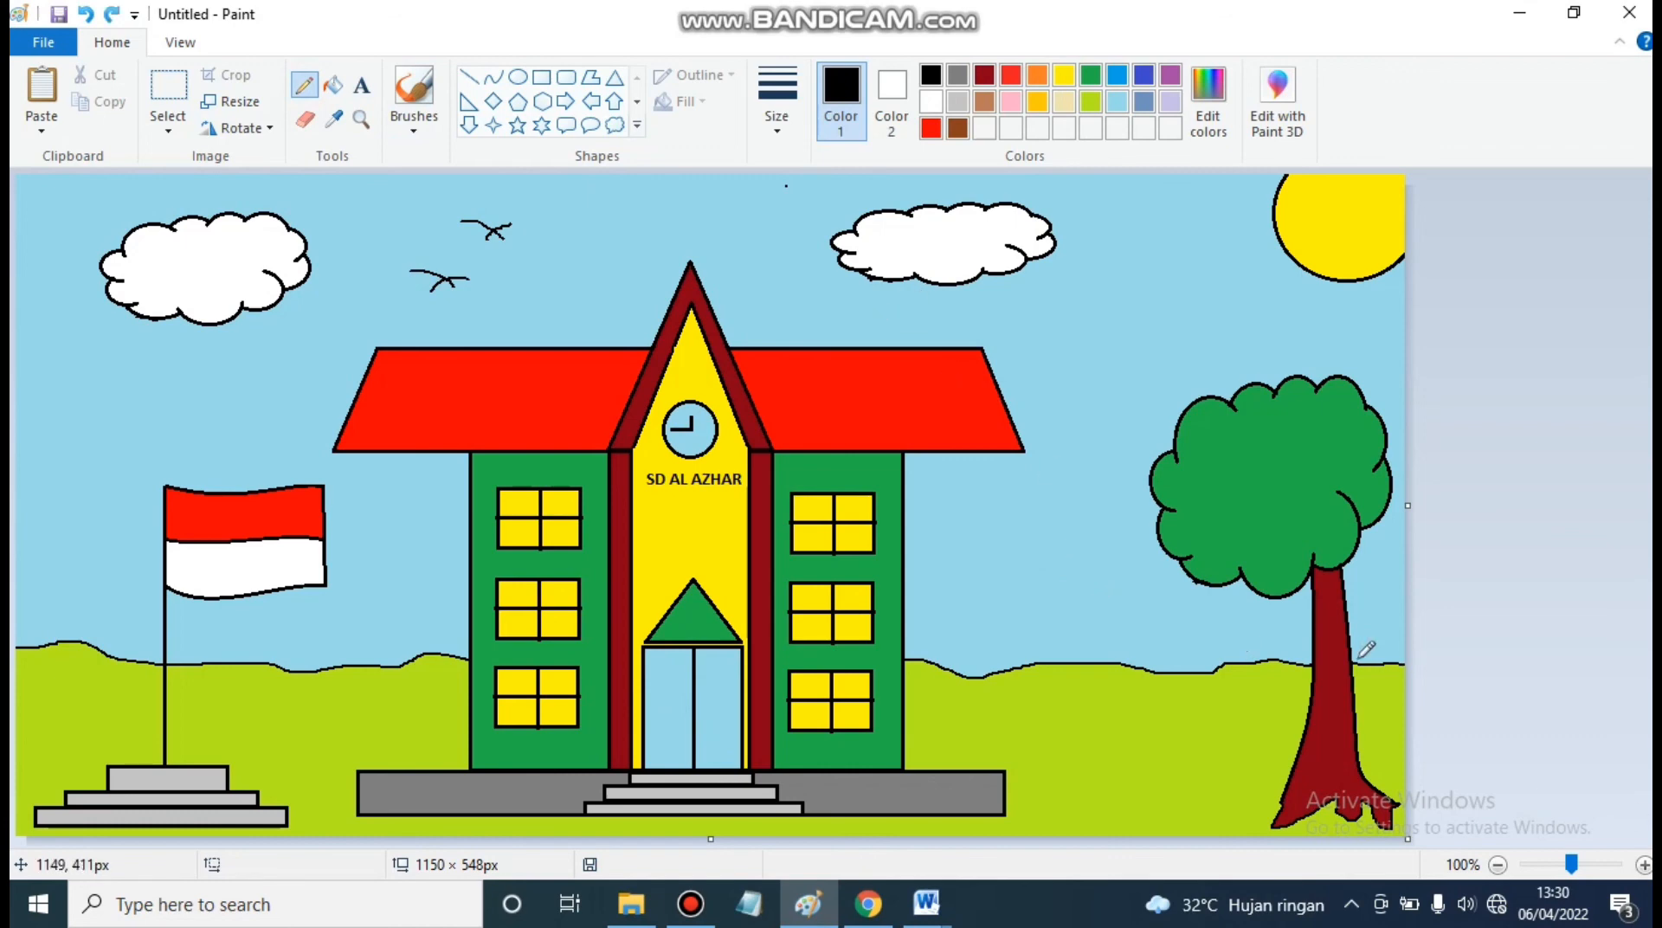